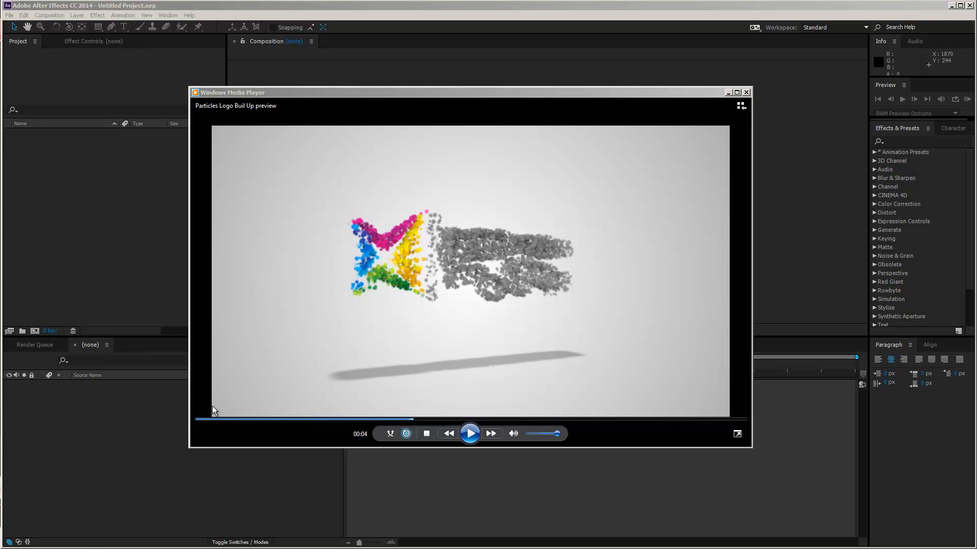
Step: Play the Particles Logo Build Up preview video from the beginning and pause it near the end
left_click(199, 420)
left_click(477, 432)
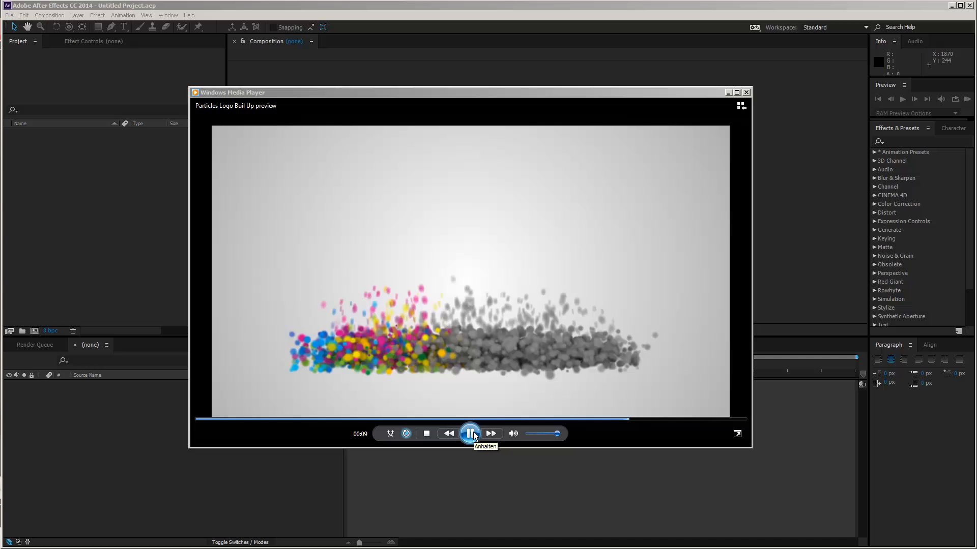
left_click(473, 432)
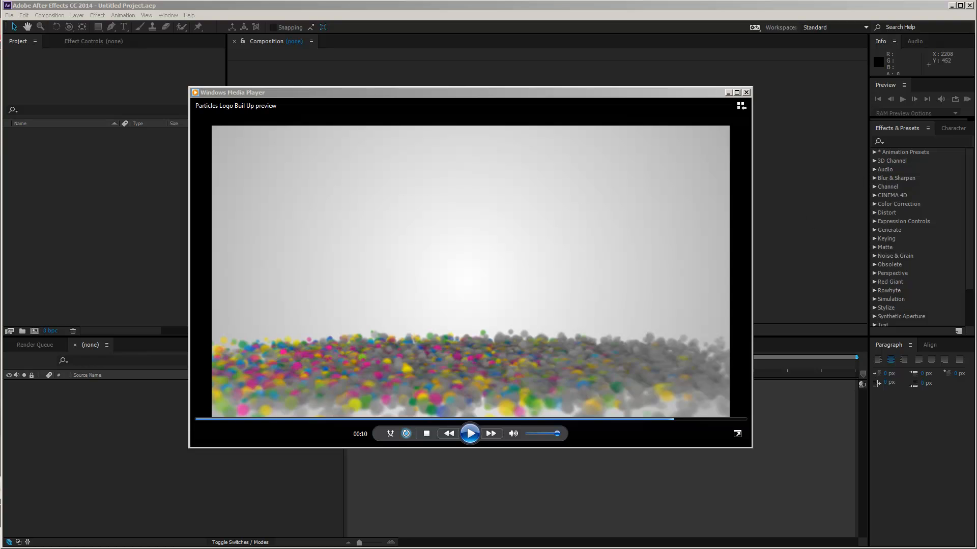
Step: Switch to the browser and watch part of the video preview of the 3D Particles Logo Build Up & Break Apart Intro, closing it after viewing
left_click_drag(976, 86, 441, 68)
scroll(363, 303, "down", 2)
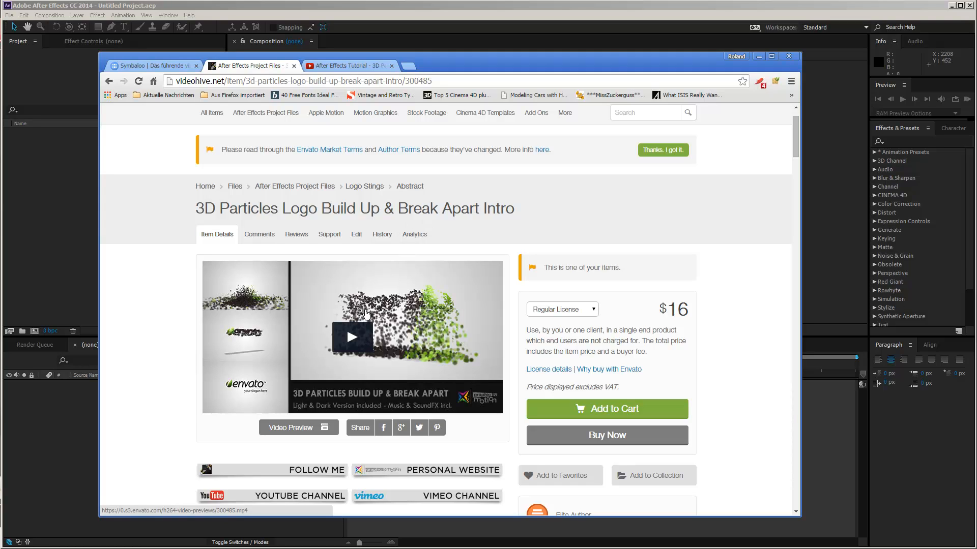
left_click(351, 341)
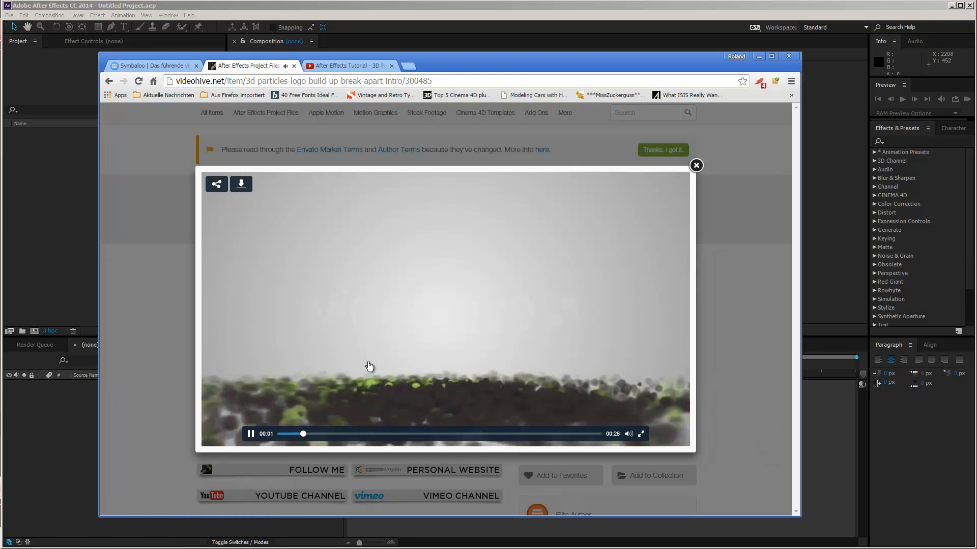
left_click(696, 166)
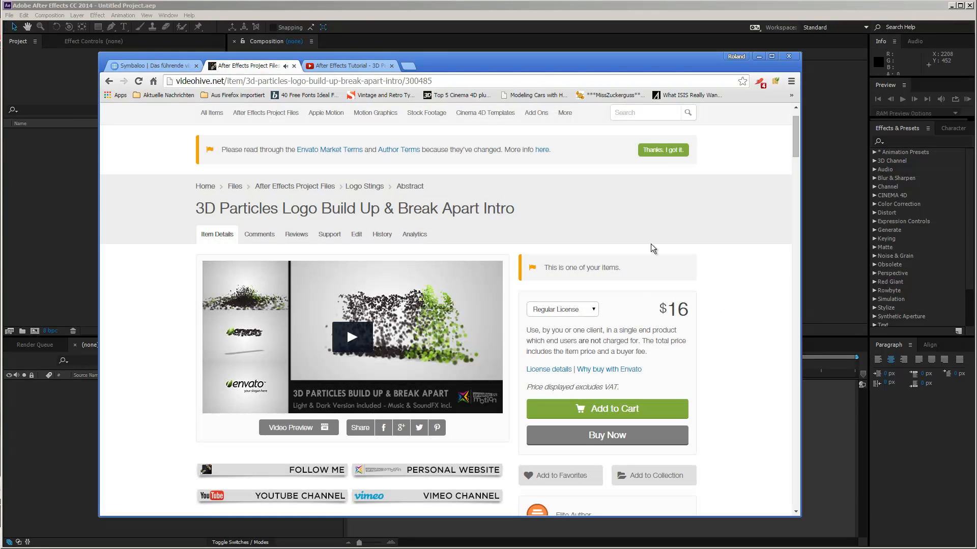
Step: Return to the graphicINmotion profile page on VideoHive and look through its template banners up to the profile header
left_click(109, 81)
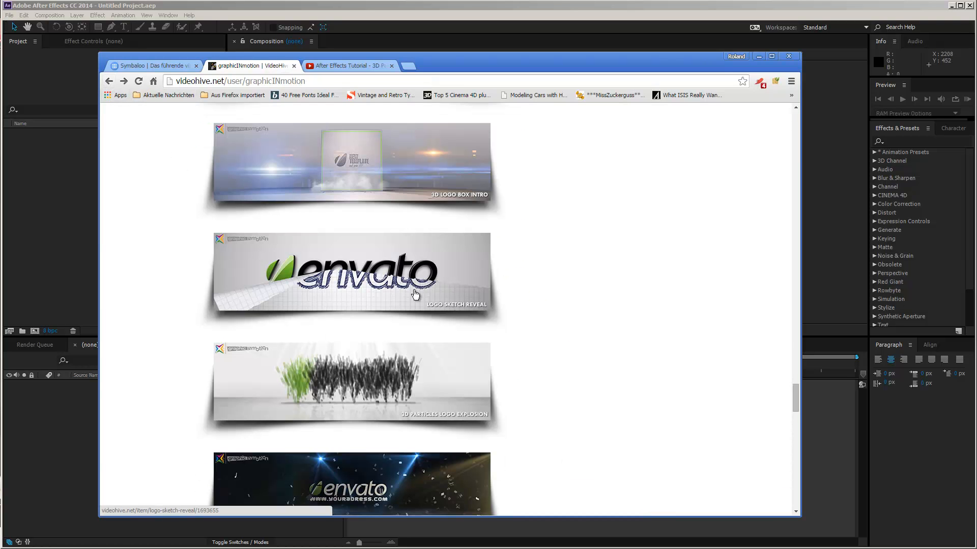
scroll(593, 307, "up", 7)
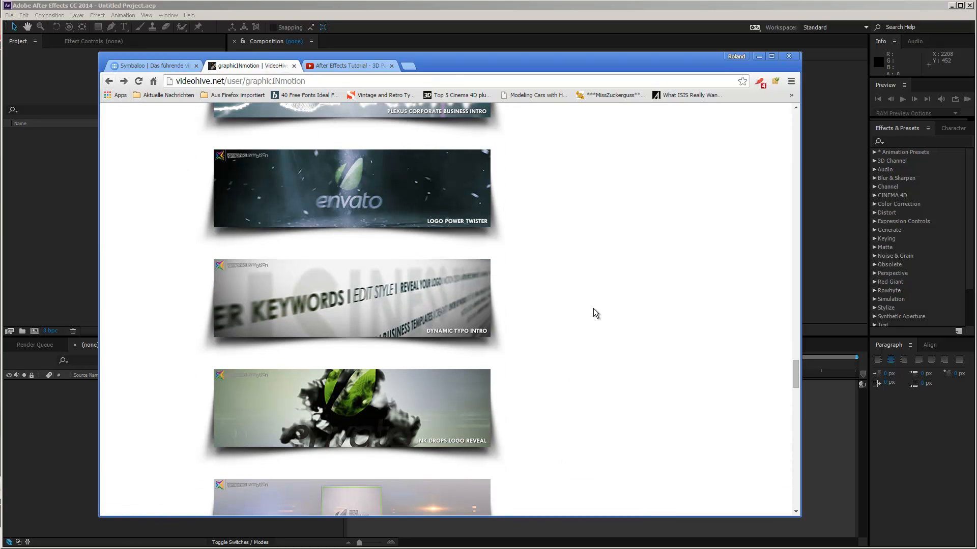
scroll(591, 310, "up", 5)
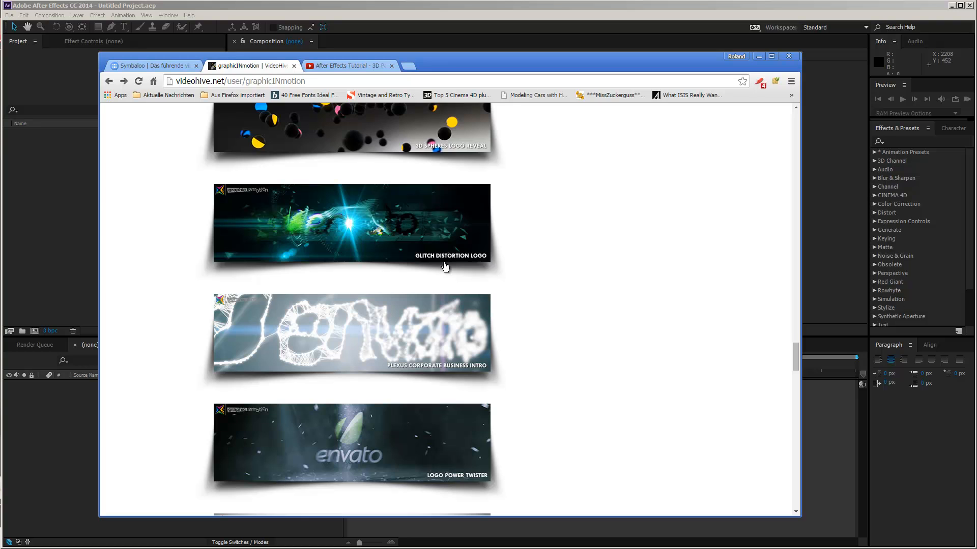
scroll(454, 273, "up", 1)
scroll(454, 273, "up", 7)
scroll(454, 261, "up", 1)
scroll(454, 263, "up", 14)
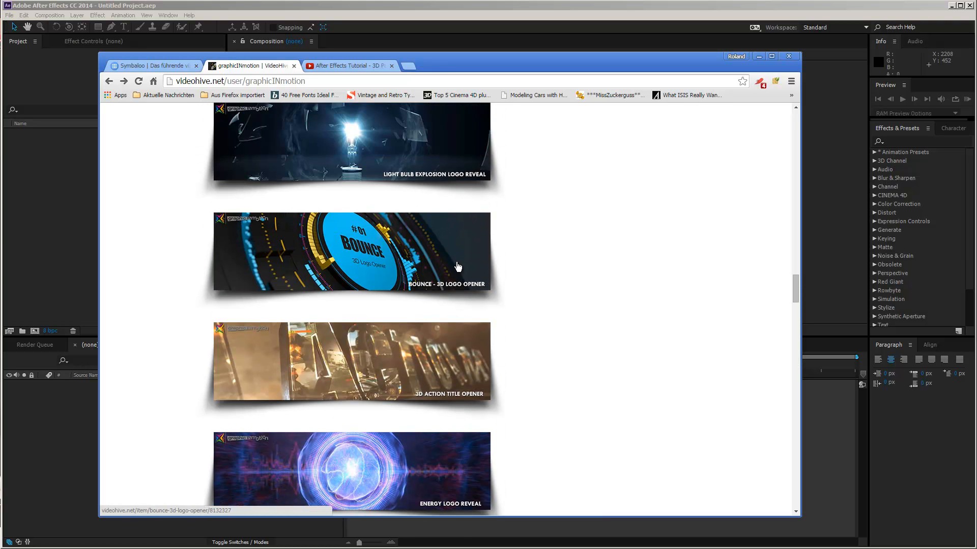
scroll(458, 266, "up", 12)
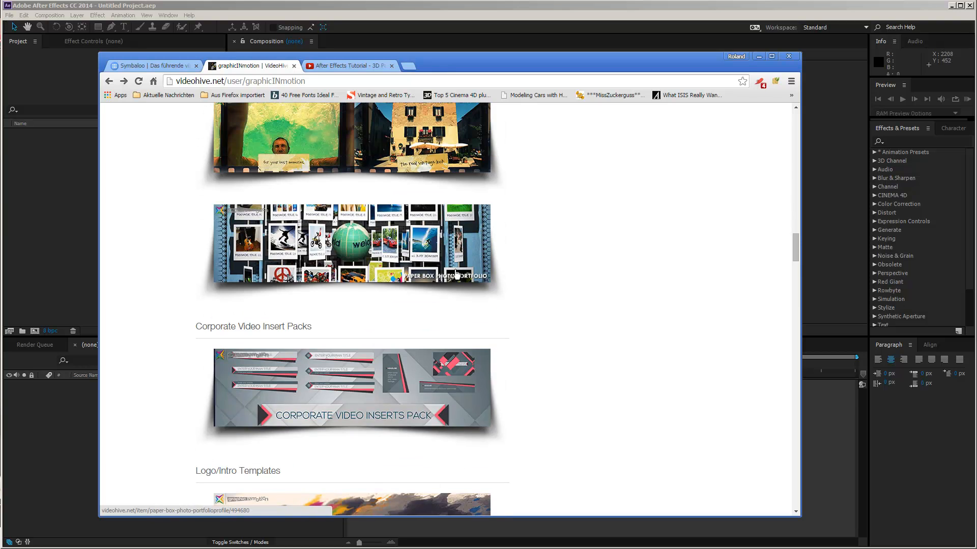
scroll(457, 275, "up", 15)
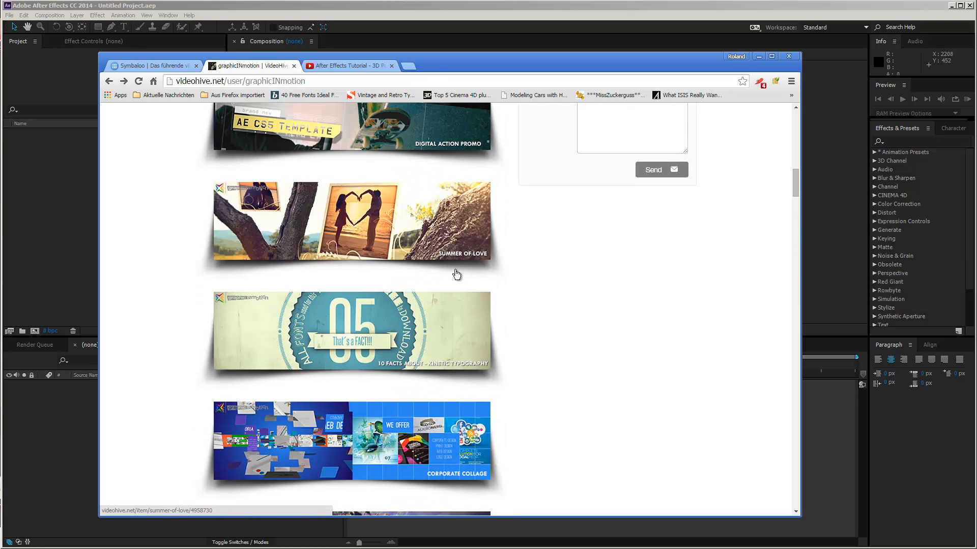
scroll(456, 275, "up", 10)
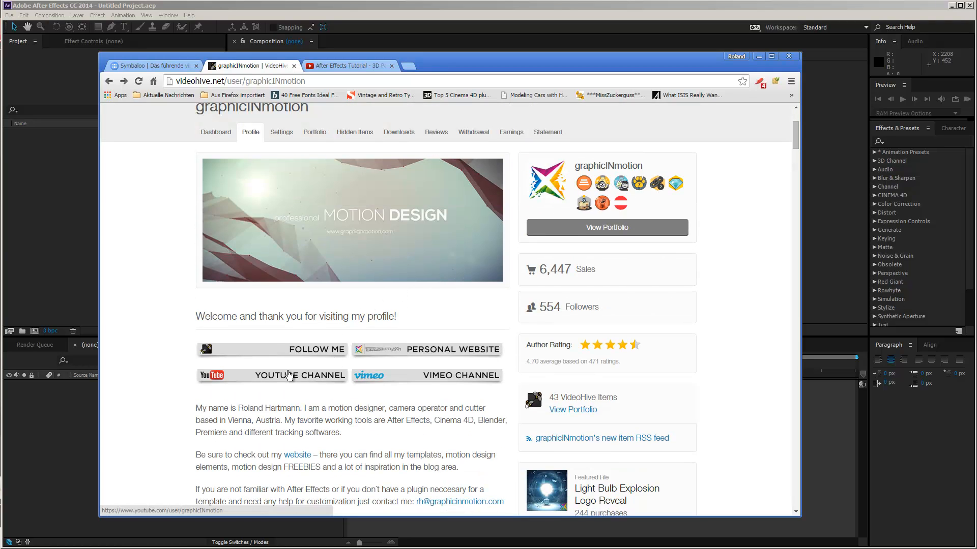
Step: Open the graphicINmotion personal website from the profile and look through its Tutorials page
left_click(420, 351)
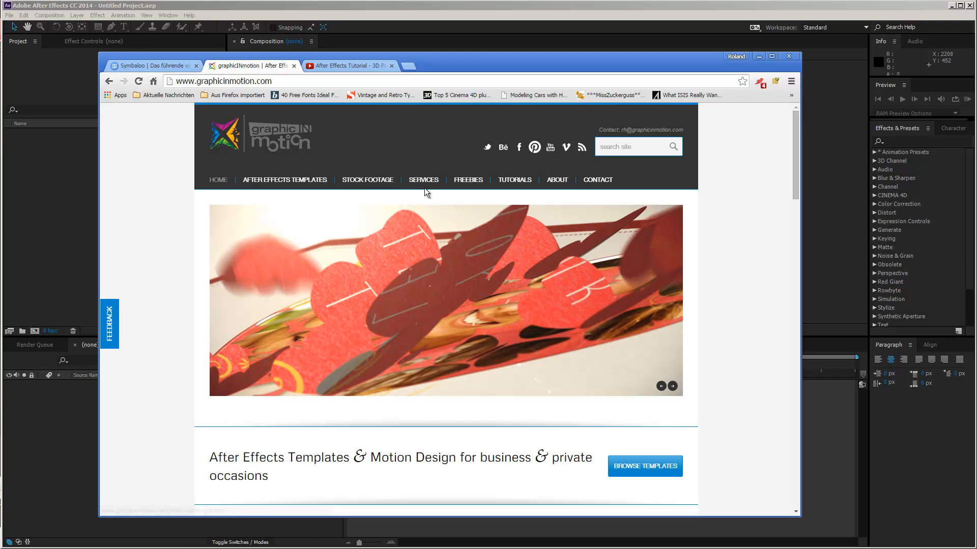
mouse_move(463, 187)
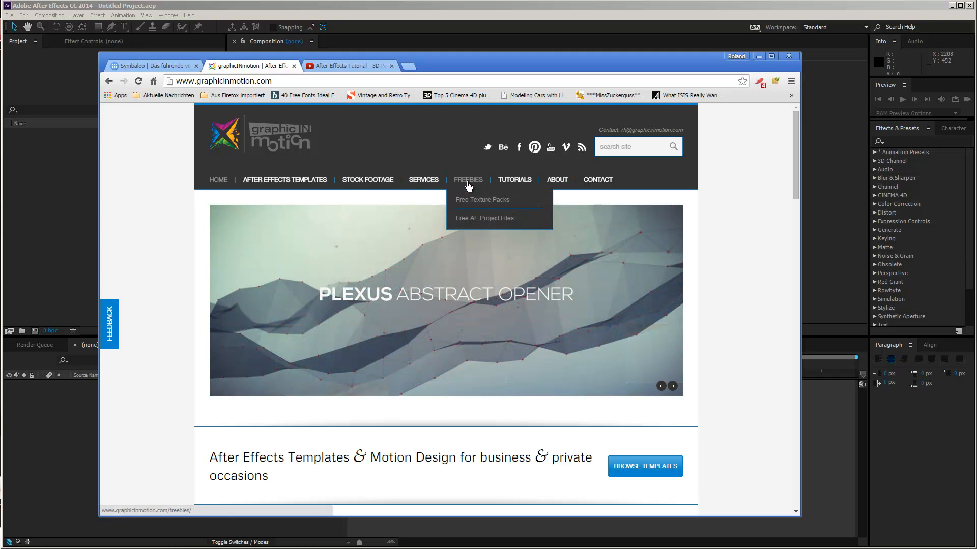
left_click(514, 180)
scroll(459, 297, "down", 2)
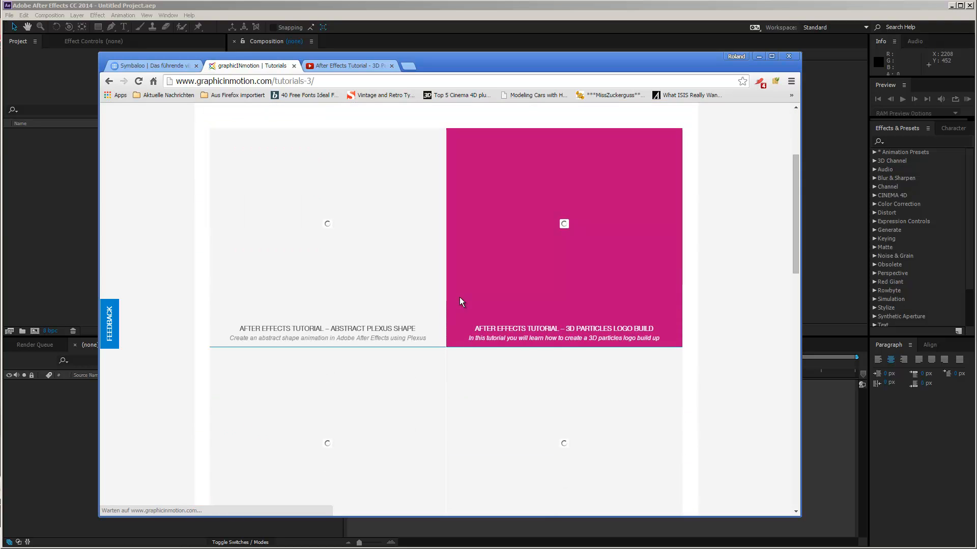
scroll(459, 302, "down", 4)
scroll(456, 307, "up", 6)
scroll(458, 326, "down", 7)
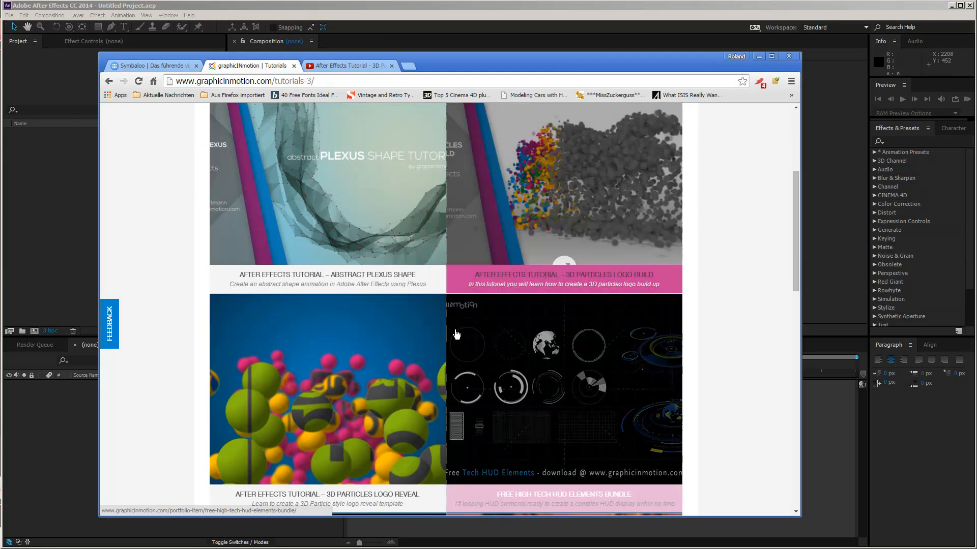
scroll(459, 349, "down", 3)
scroll(503, 377, "up", 10)
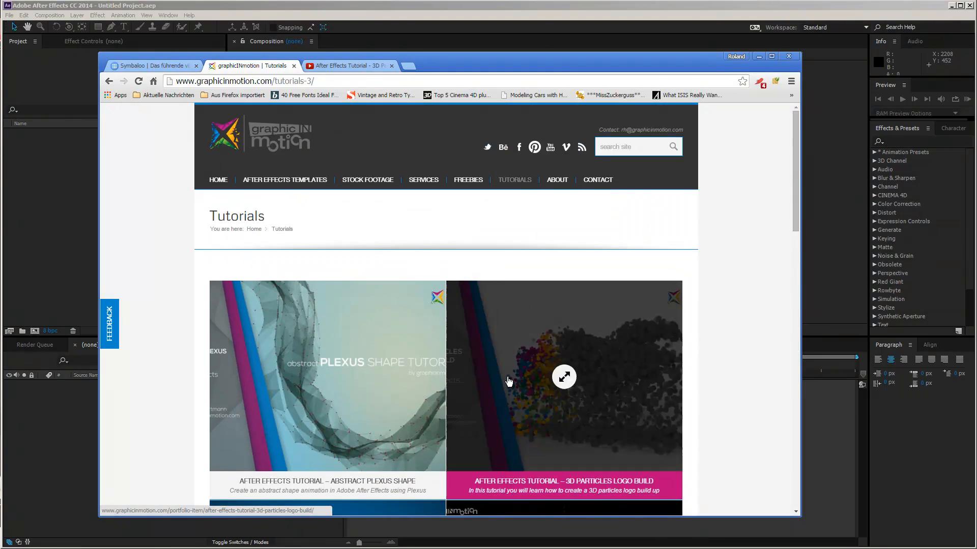
Step: View the website's After Effects Templates page and move the browser window out of view
left_click(270, 180)
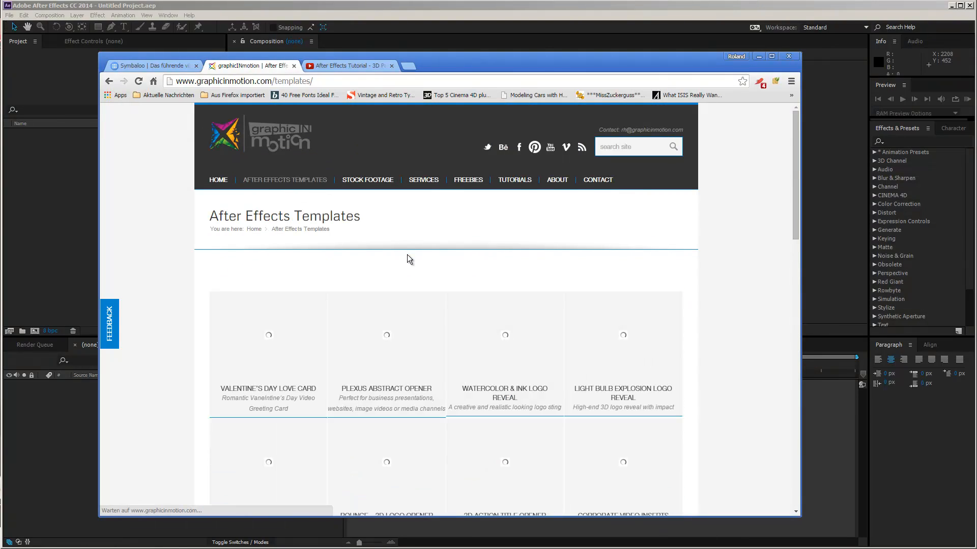
scroll(725, 326, "down", 3)
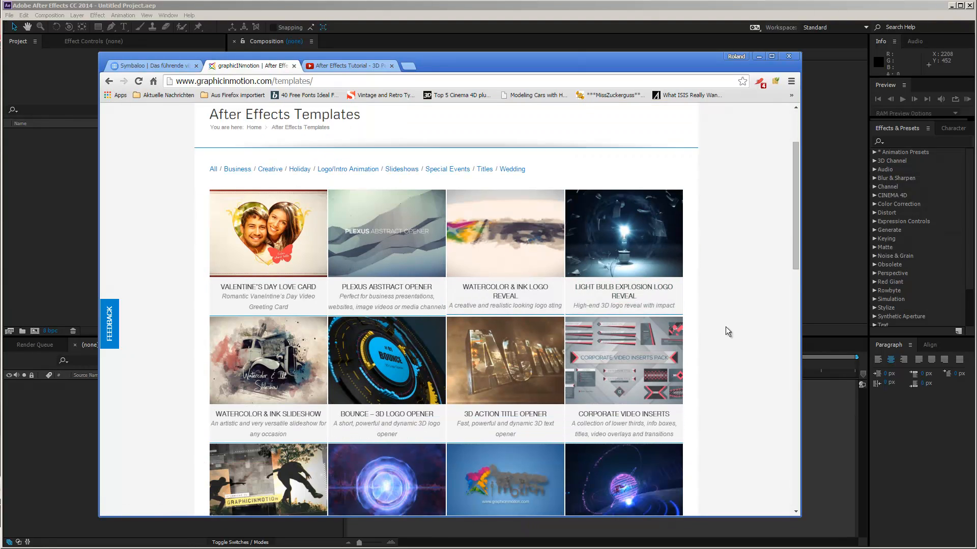
left_click_drag(469, 60, 976, 95)
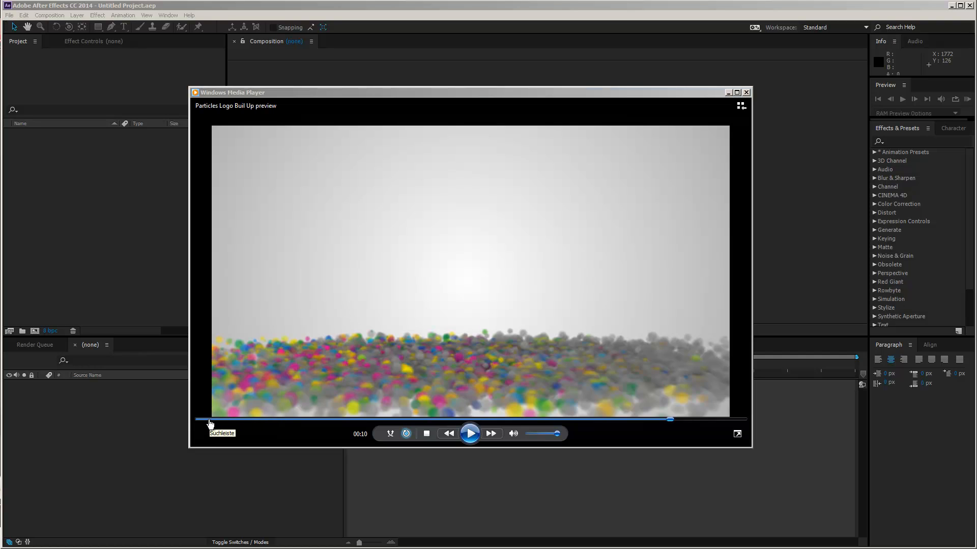
Step: Replay the build-up part of the particles logo preview, pausing to examine it, and close the media player
left_click(468, 433)
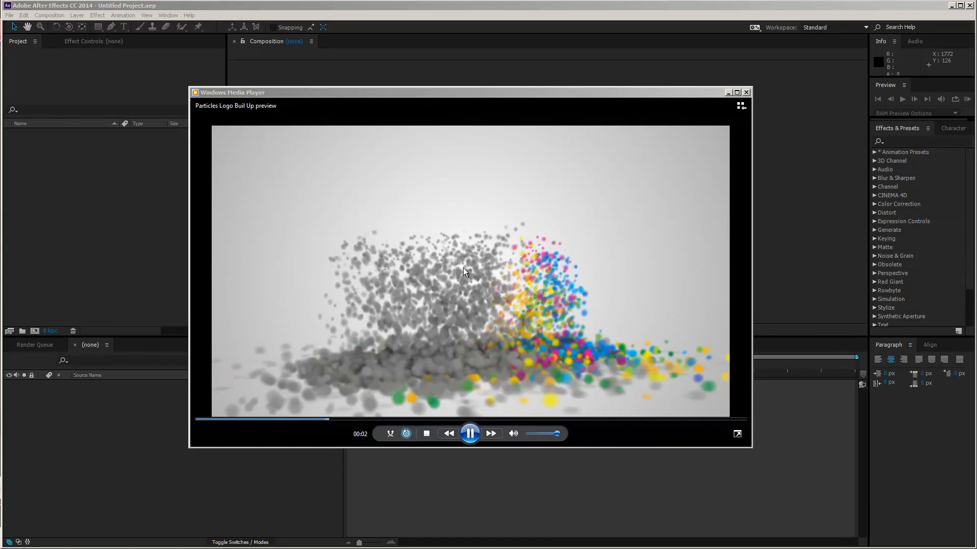
left_click(471, 435)
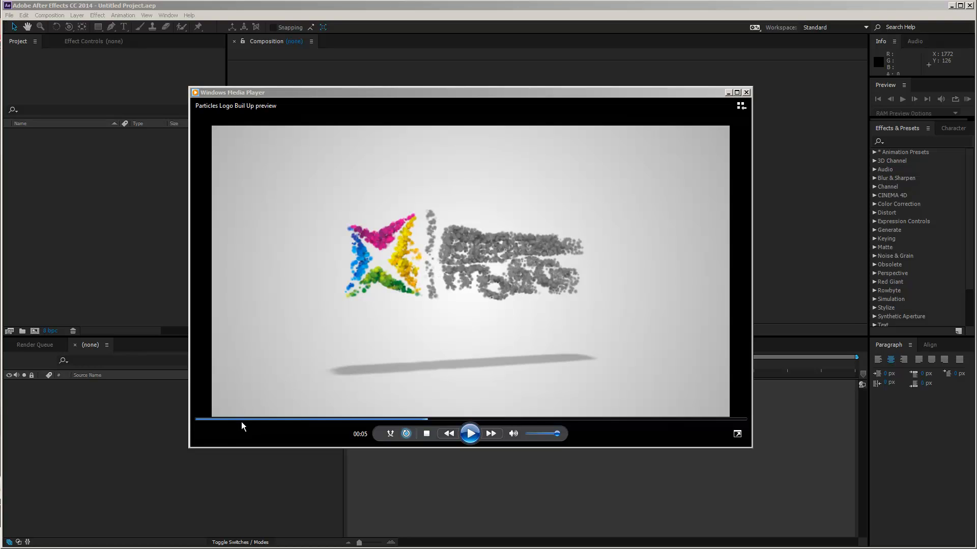
left_click(224, 420)
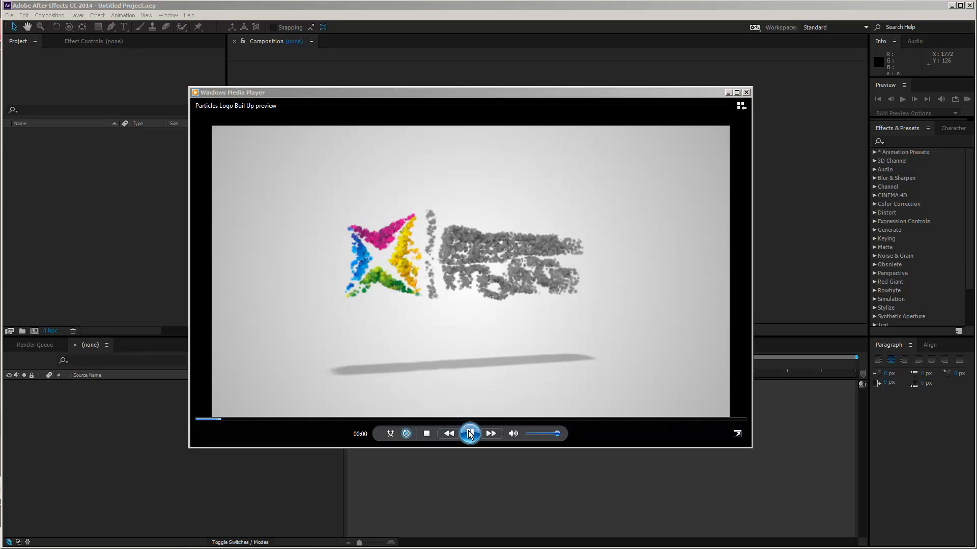
left_click(469, 434)
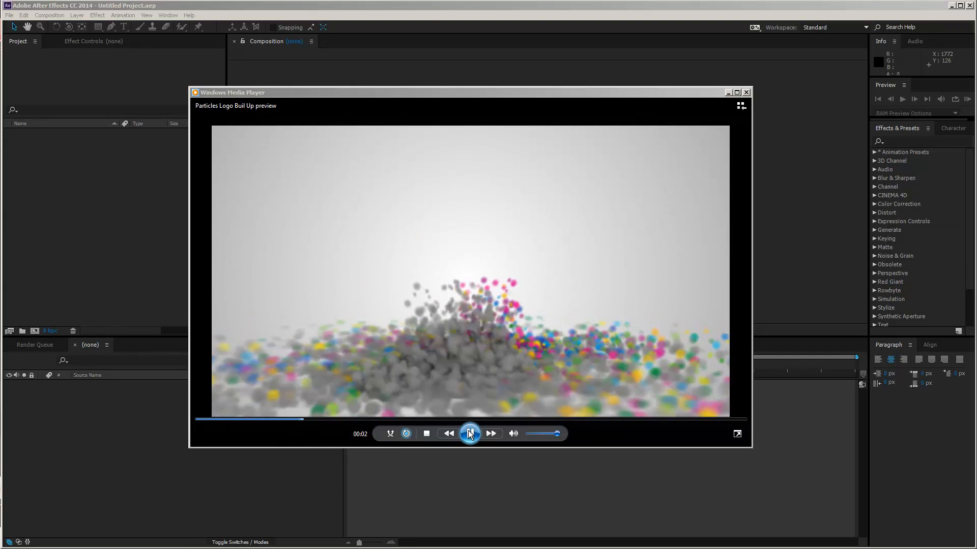
left_click(469, 433)
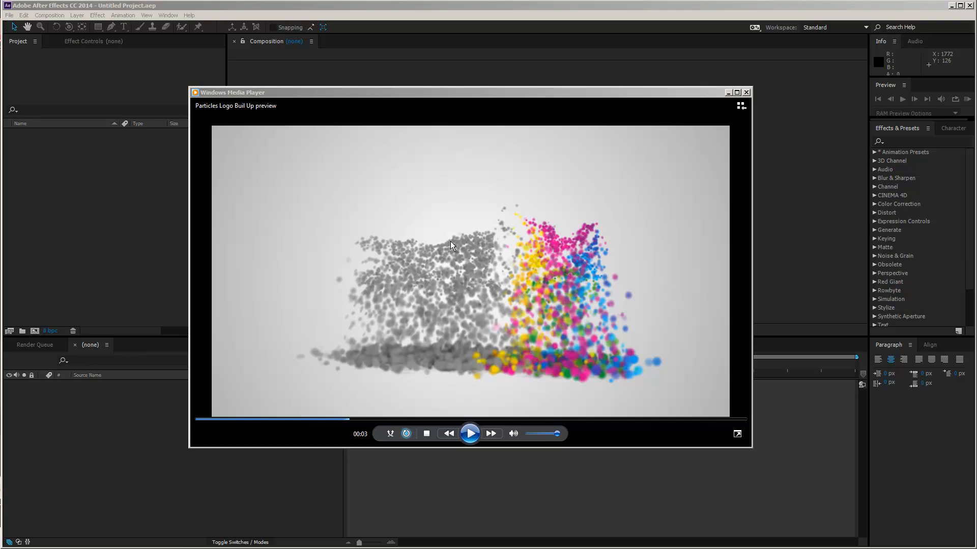
left_click(746, 92)
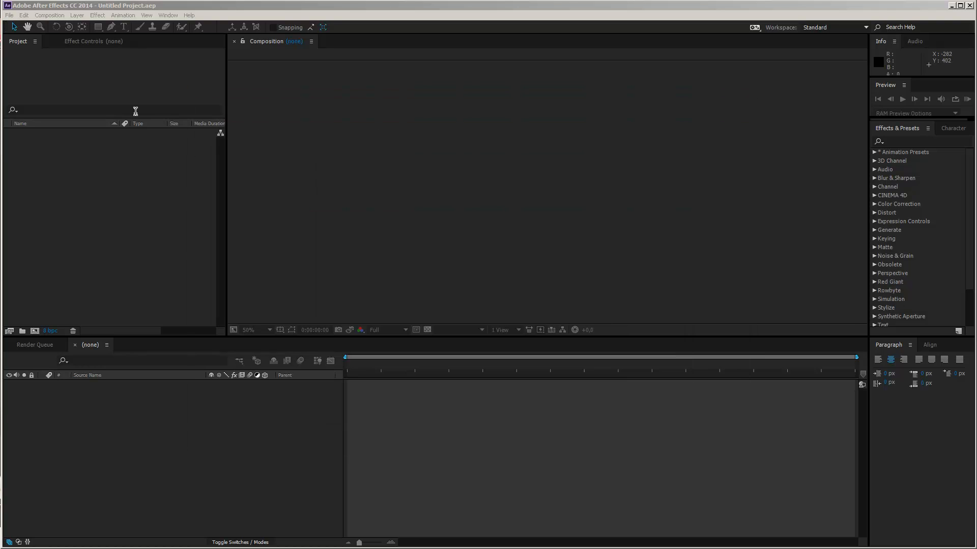
Step: Create a composition named MAIN with the HDTV 1080 25 preset and a 30-second duration
left_click(47, 15)
left_click(46, 25)
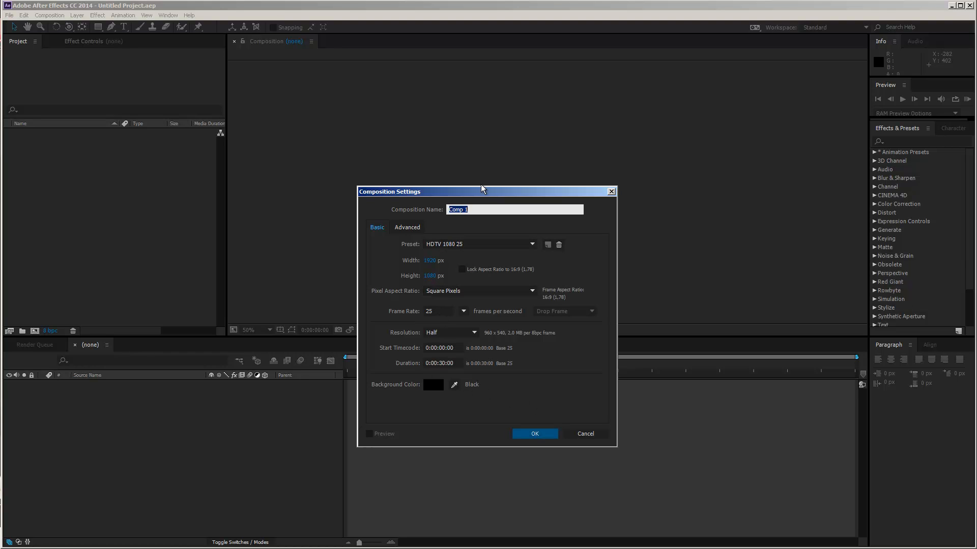
left_click_drag(485, 209, 368, 218)
left_click(548, 432)
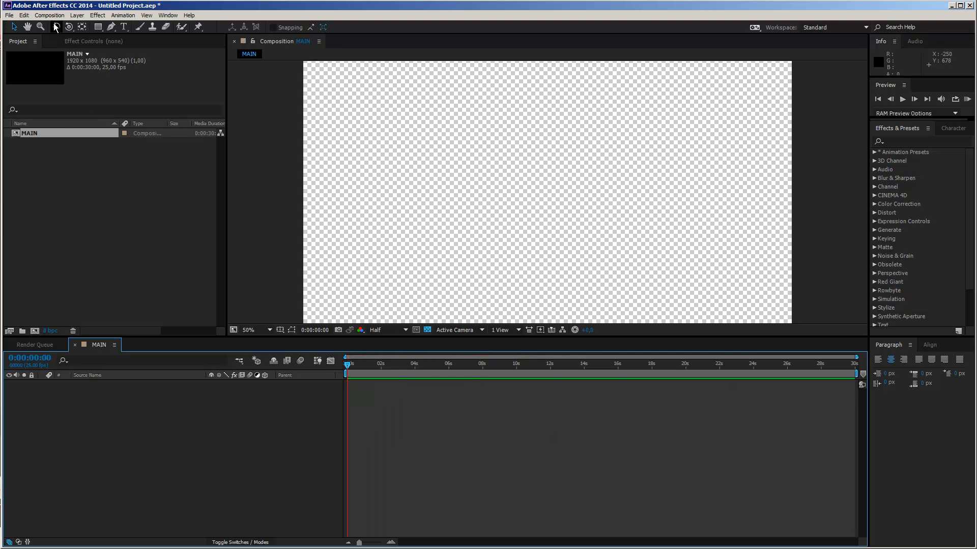
Step: Create a second composition named LOGO with the HDTV 1080 25 preset and a 30-second duration
left_click(49, 15)
left_click(52, 24)
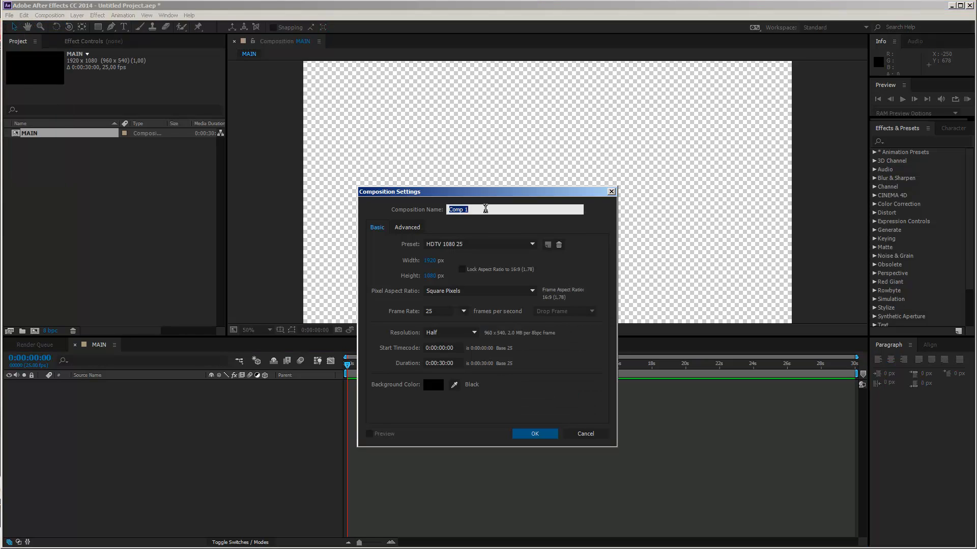
left_click_drag(485, 209, 354, 216)
left_click(534, 434)
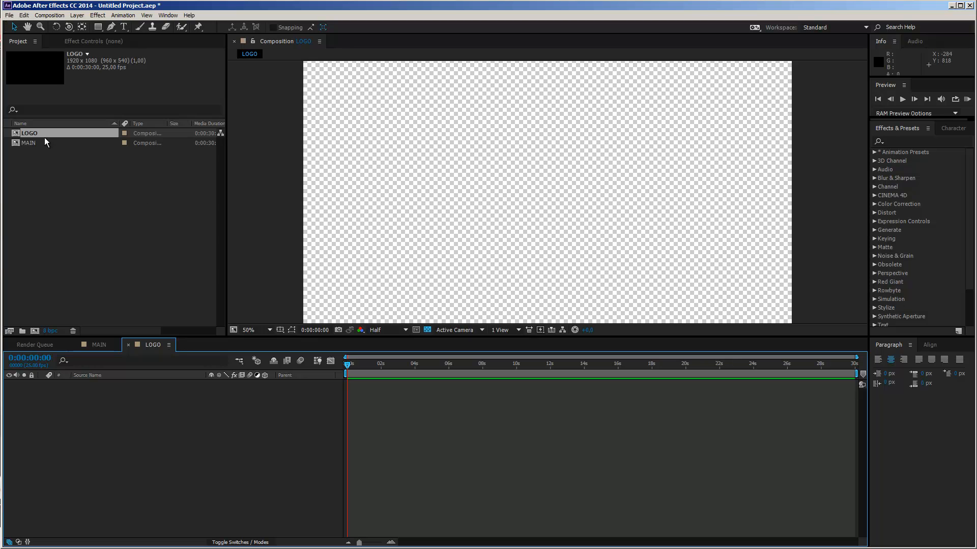
Step: Import the file logo_2_line_png.png as footage into the project
double_click(82, 179)
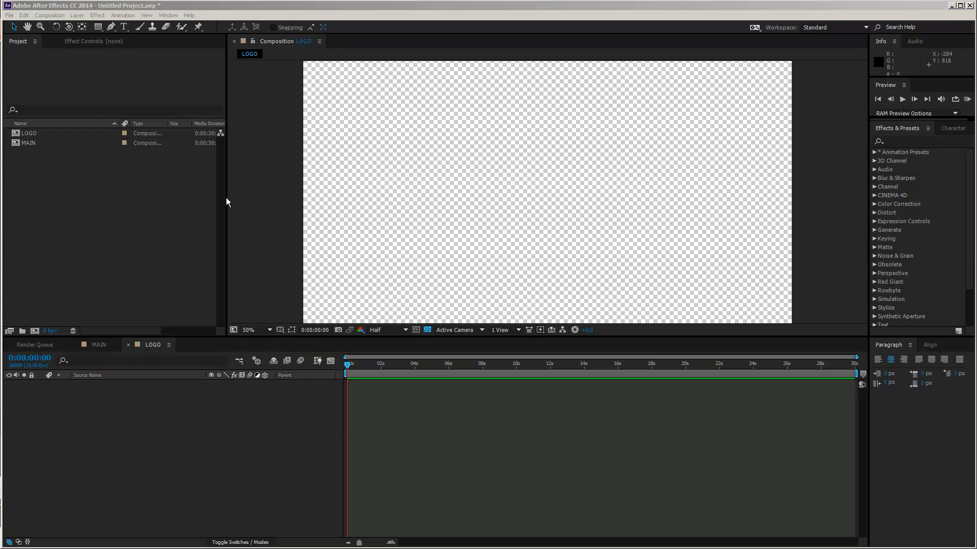
left_click(571, 170)
left_click(532, 415)
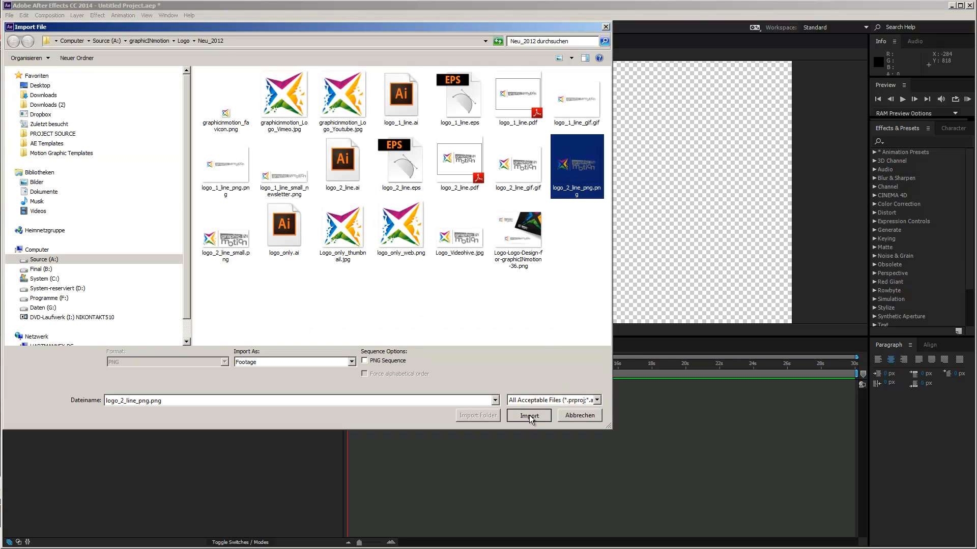
left_click(150, 351)
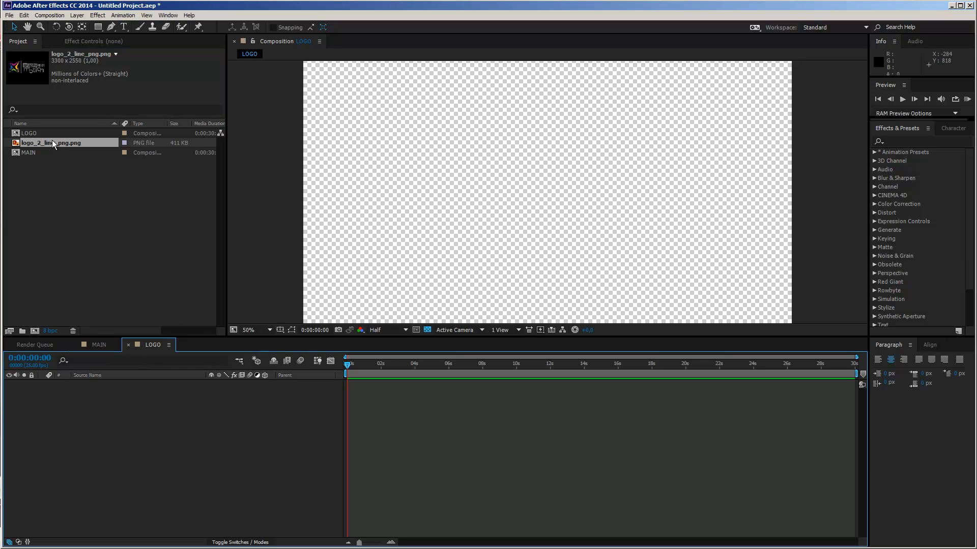
Step: Add logo_2_line_png.png to the LOGO composition as a layer and set its scale to 30%
left_click_drag(41, 141, 139, 408)
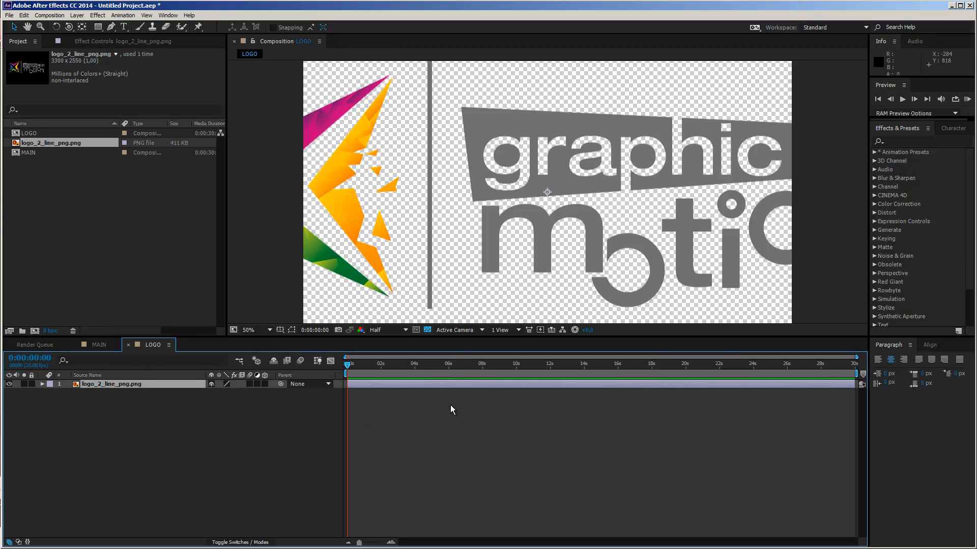
key("s")
left_click(242, 392)
key("Return")
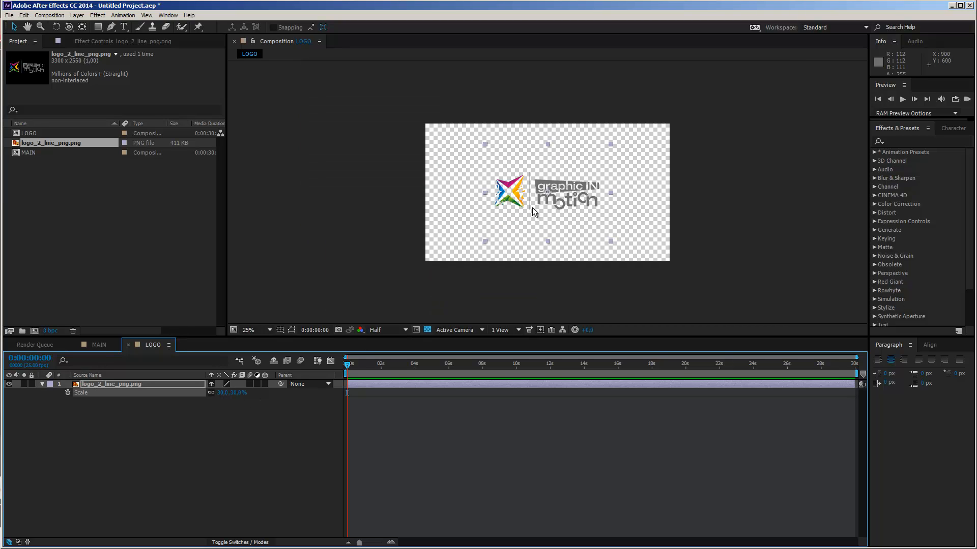
Step: Place the LOGO composition in MAIN and create a white, composition-sized solid named Particles Logo above it
left_click(99, 345)
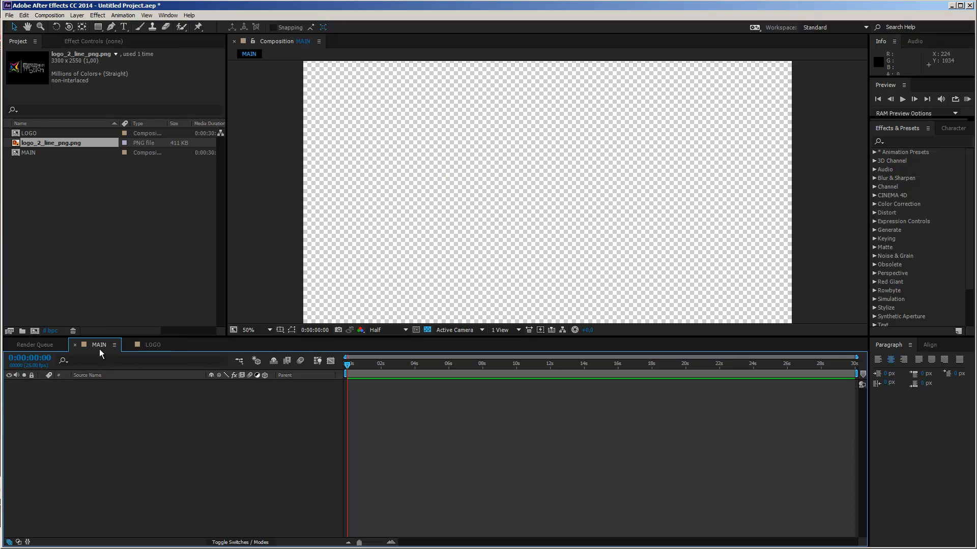
left_click_drag(26, 133, 123, 415)
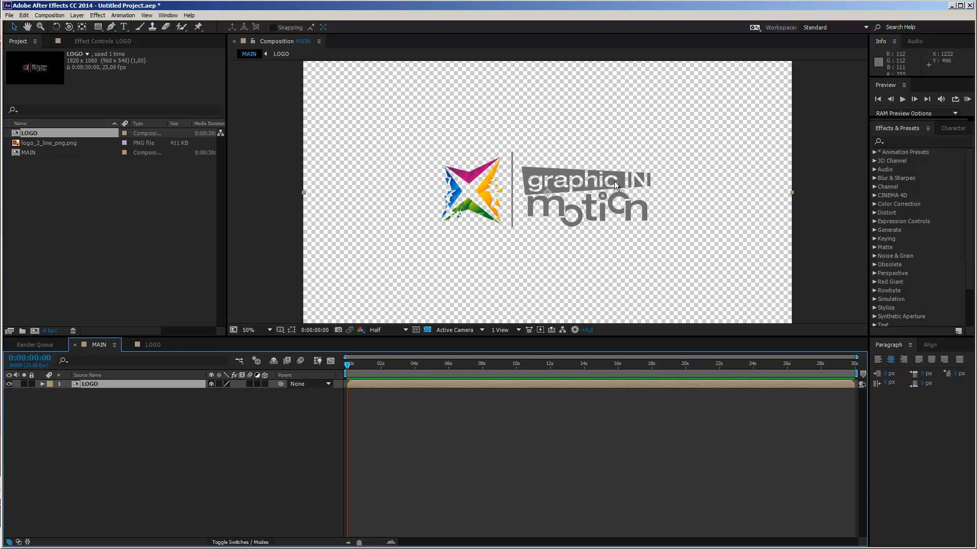
left_click(78, 15)
mouse_move(75, 28)
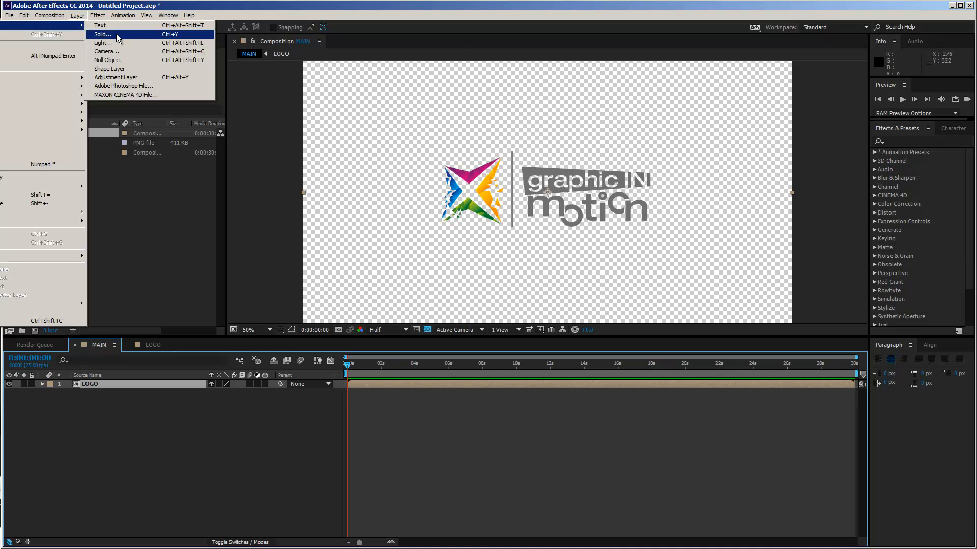
left_click(104, 36)
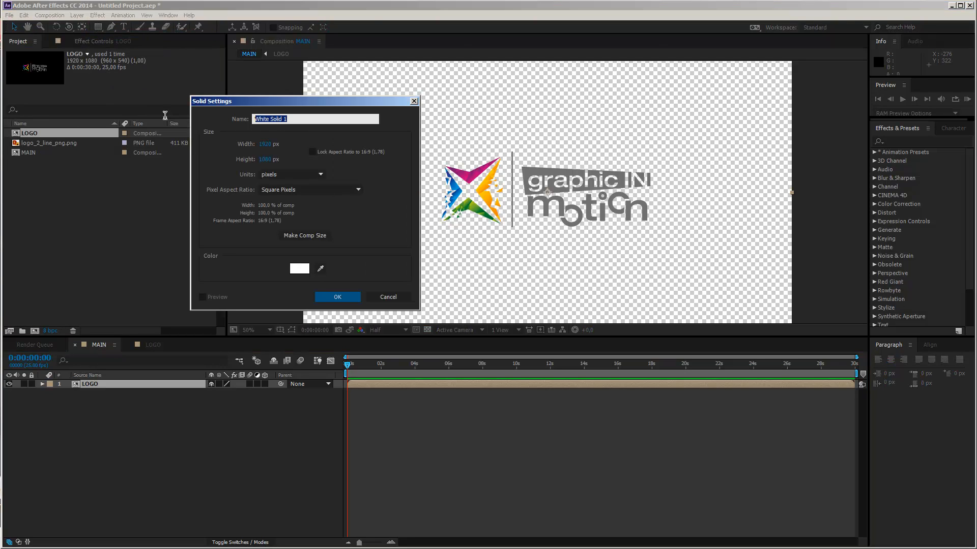
type("Particles Logo")
left_click(305, 237)
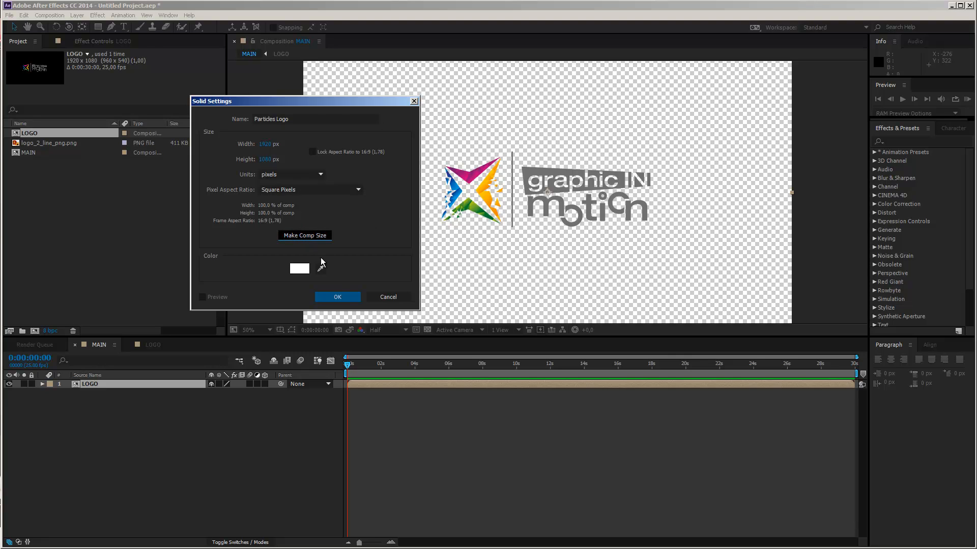
left_click(342, 296)
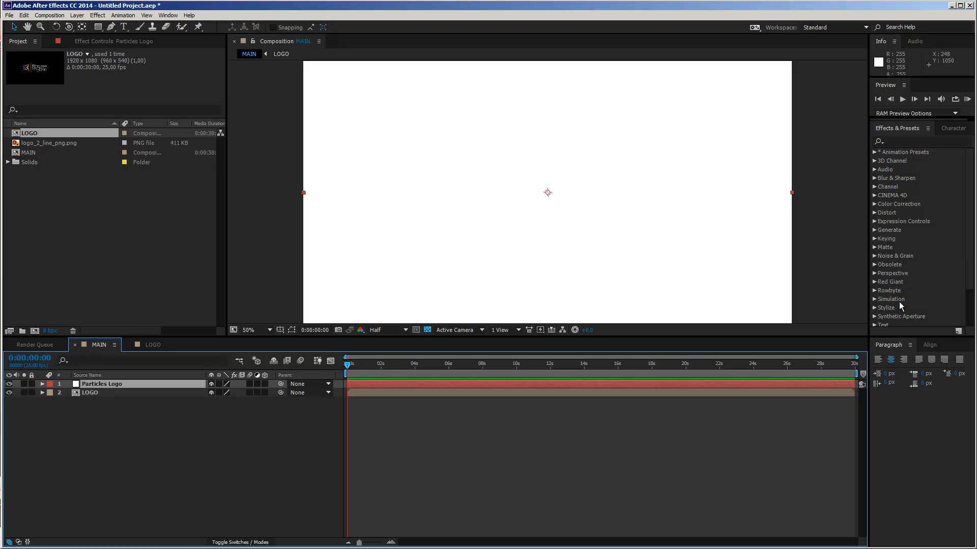
Step: Find the Trapcode Particular effect and apply it to the Particles Logo solid
left_click(908, 141)
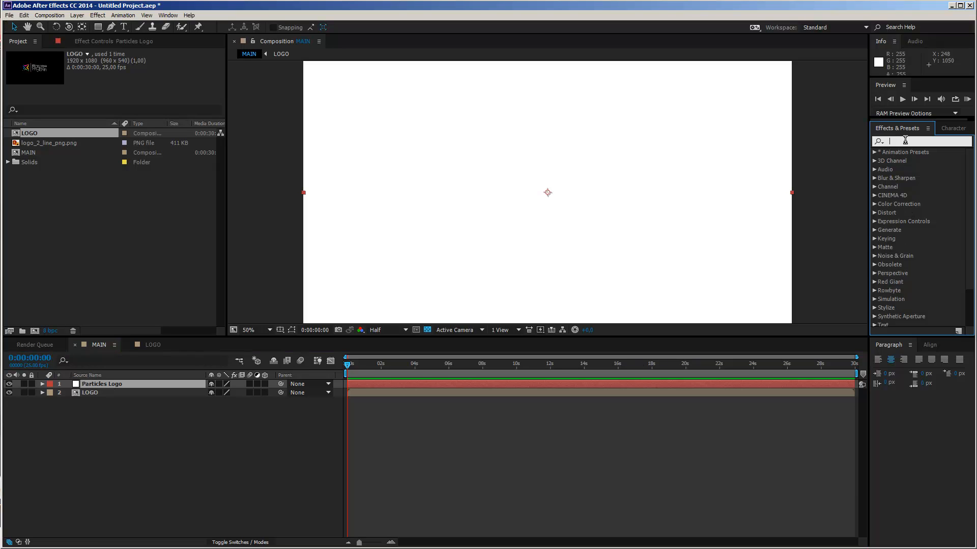
type("Partz")
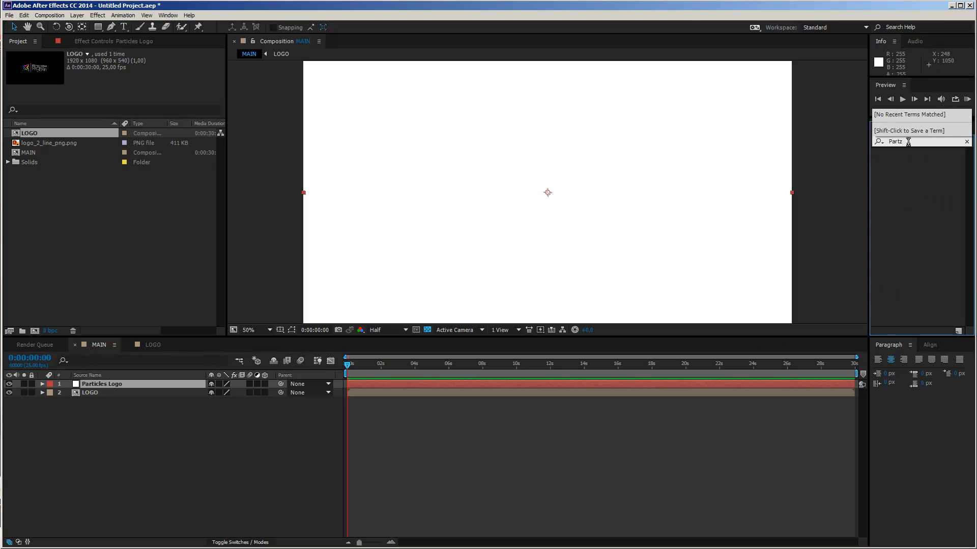
key("BackSpace")
type("icu")
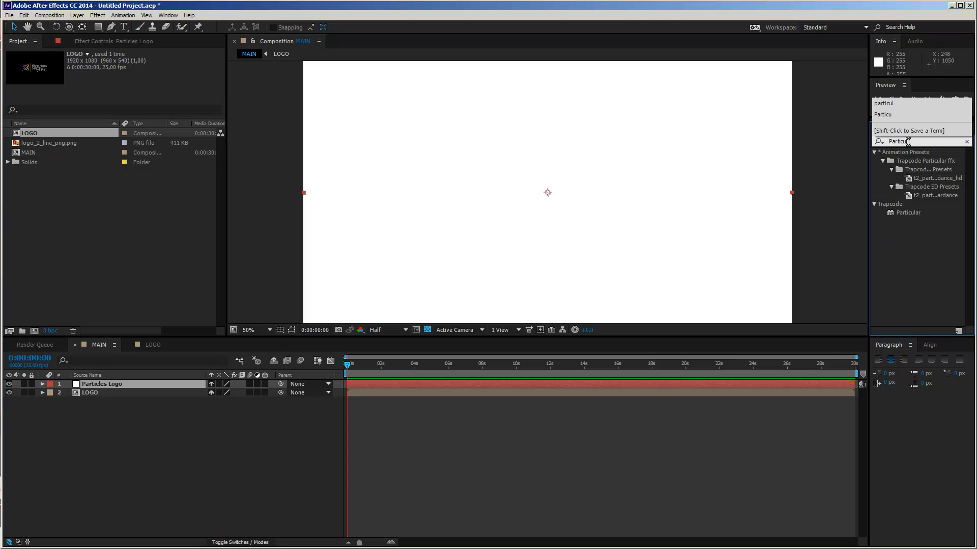
left_click(906, 212)
Step: Preview the particles at about 6 seconds in MAIN and turn off the transparency grid
left_click(386, 426)
left_click(383, 382)
left_click_drag(404, 362, 454, 367)
left_click(428, 328)
left_click(428, 330)
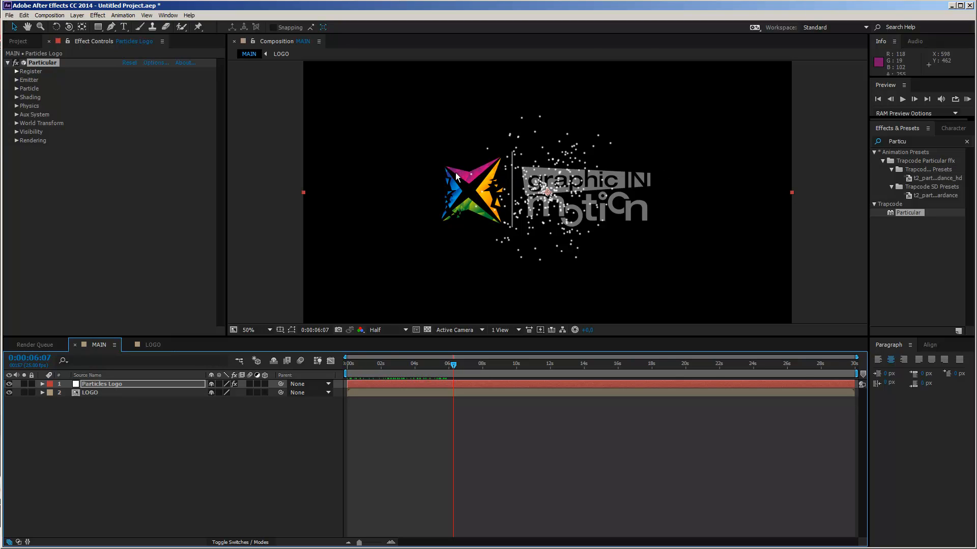
Step: Make the LOGO layer 3D and use it as Particular's layer emitter, with the emitter type set to Layer
left_click(115, 395)
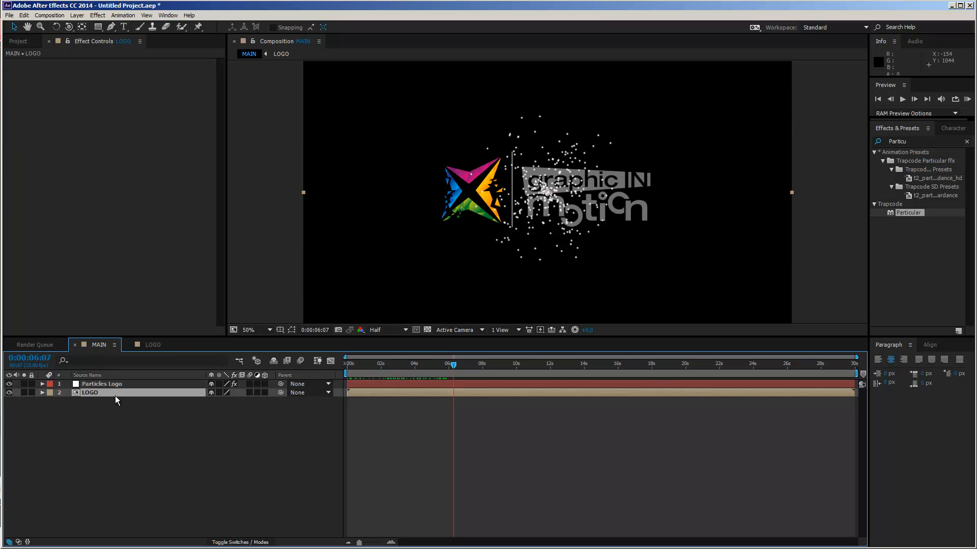
left_click(264, 392)
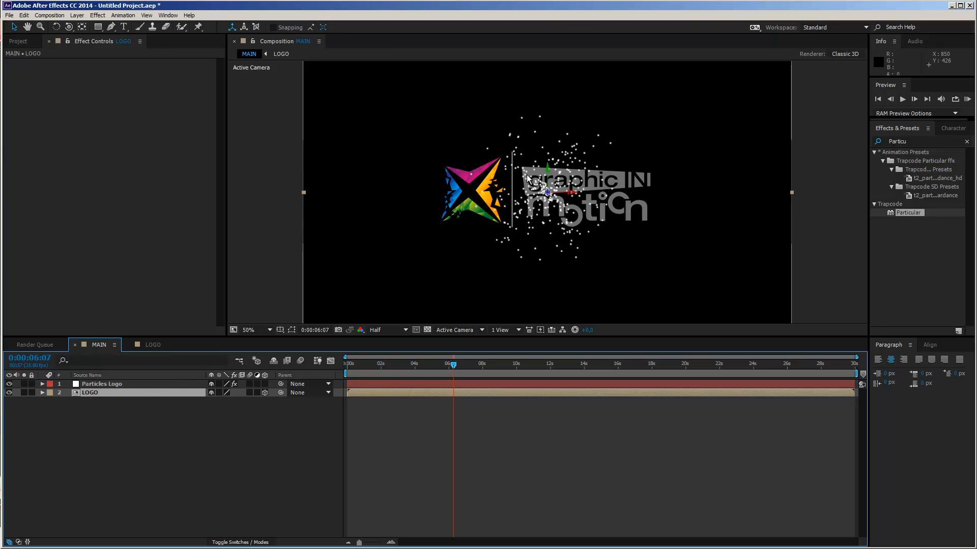
left_click(117, 383)
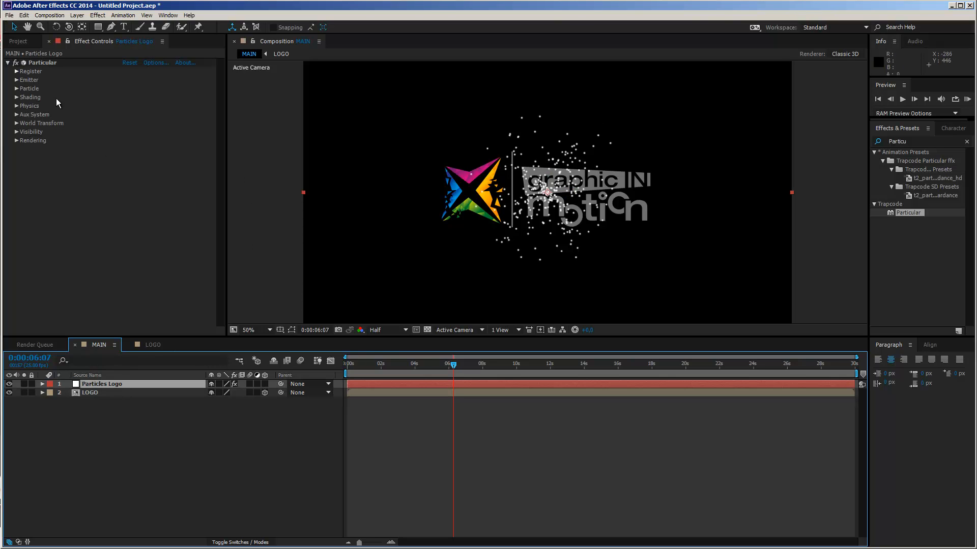
left_click(36, 62)
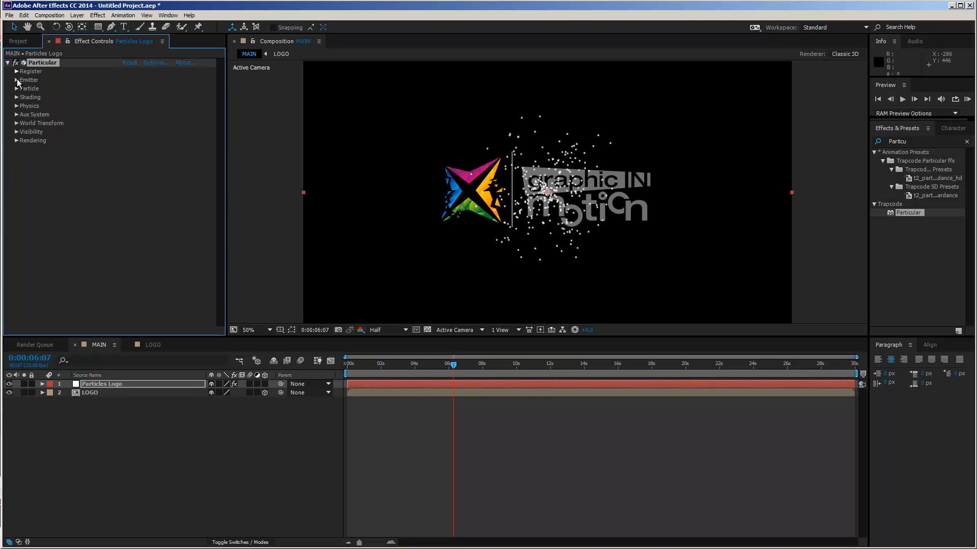
left_click(17, 80)
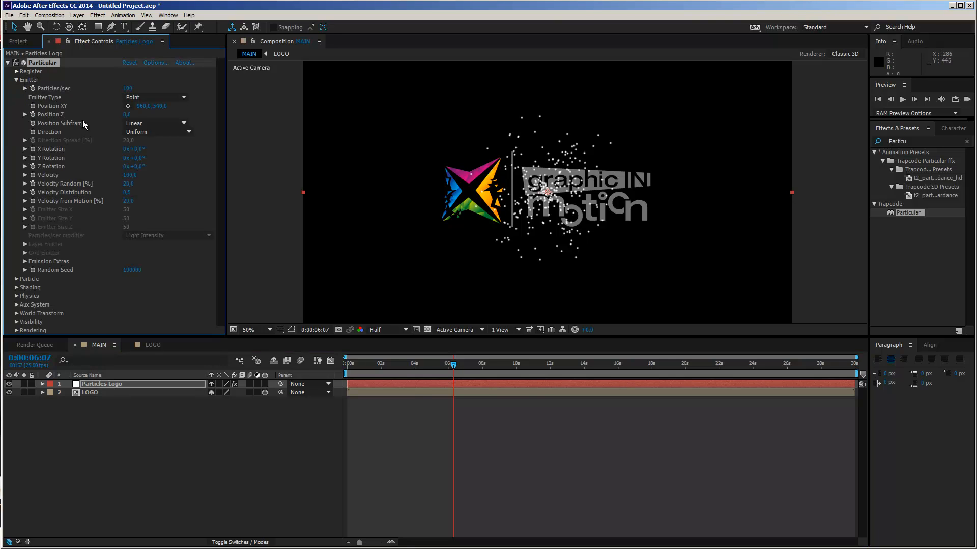
left_click(143, 97)
left_click(144, 150)
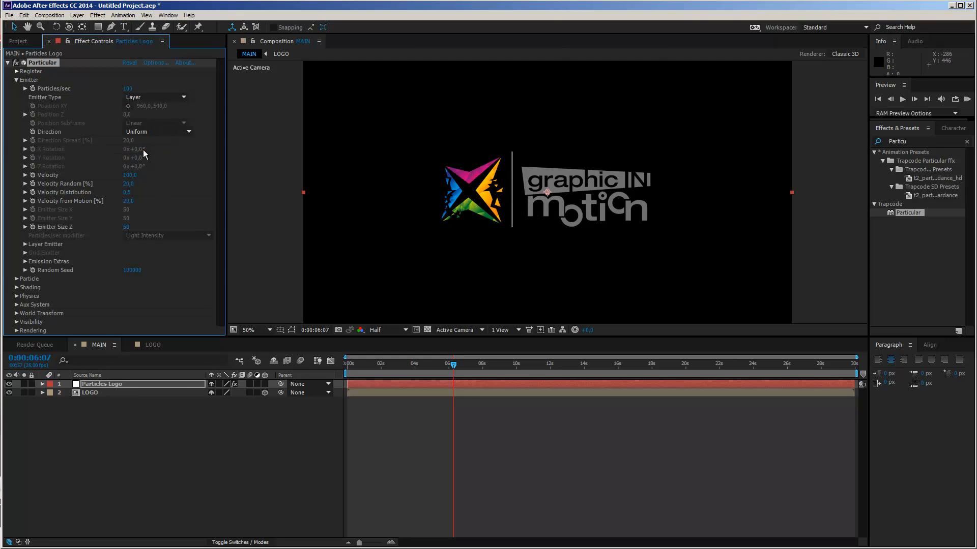
left_click(25, 244)
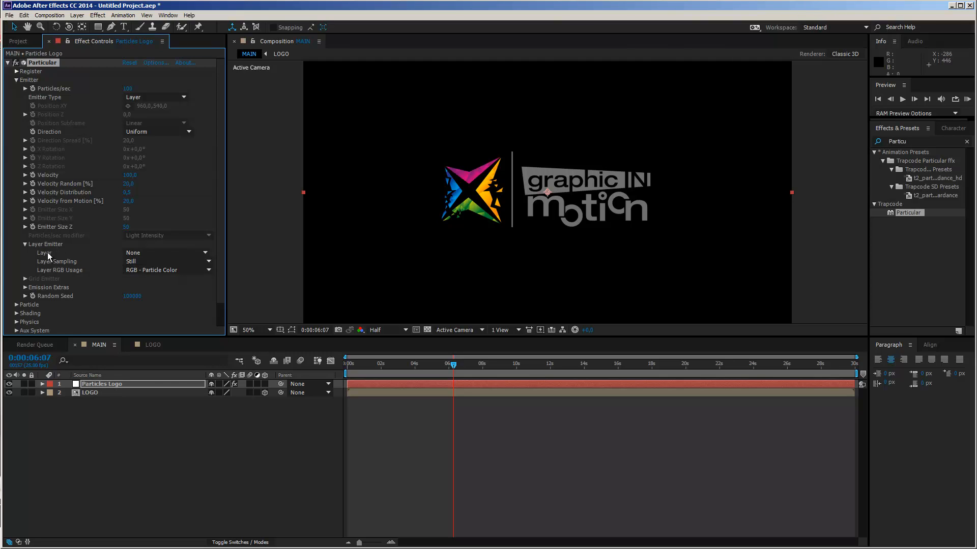
left_click(149, 252)
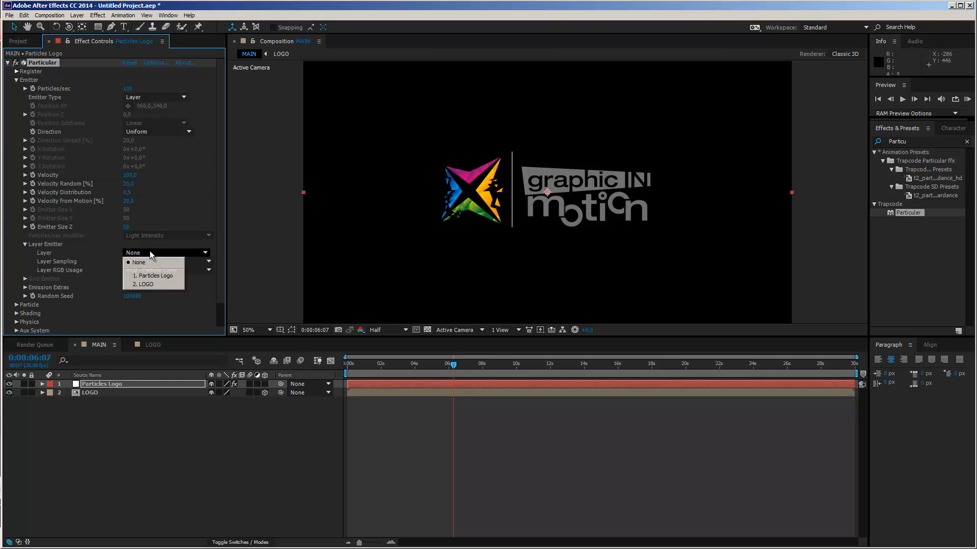
left_click(149, 283)
mouse_move(457, 370)
left_mouse_down()
mouse_move(505, 368)
mouse_move(449, 370)
mouse_move(458, 370)
left_mouse_up()
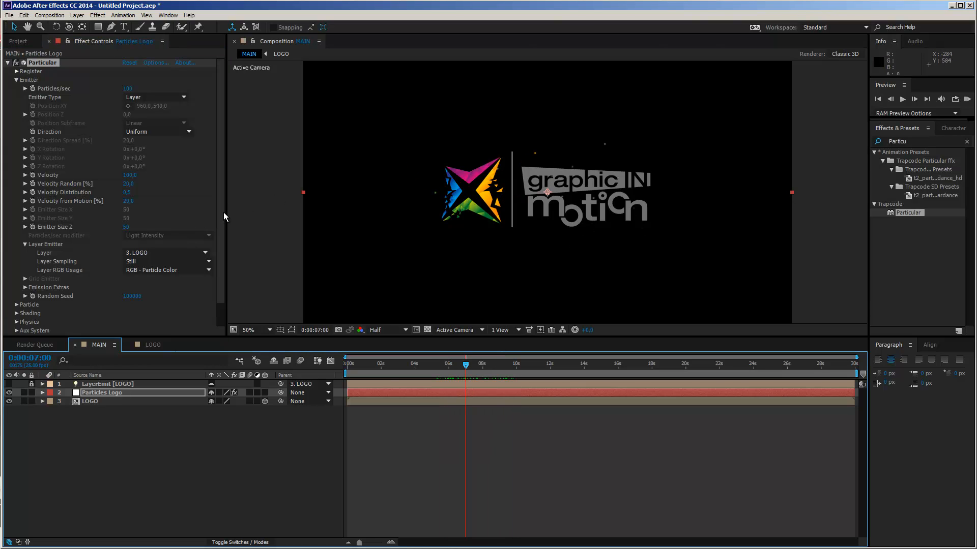
Step: Set Particular's particle size to 12
scroll(221, 237, "down", 2)
left_click(17, 278)
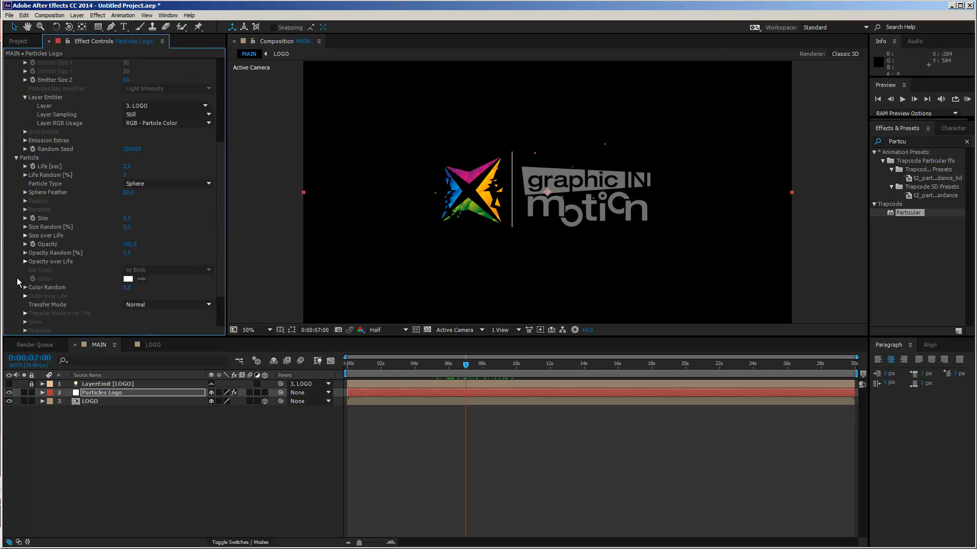
left_click(128, 218)
type("37")
key("Return")
Step: Set Particular's Particles/sec to 500 and check the emission at about 4 seconds
left_click_drag(224, 237, 224, 138)
left_click(128, 89)
type("500")
key("Return")
left_click_drag(466, 364, 416, 380)
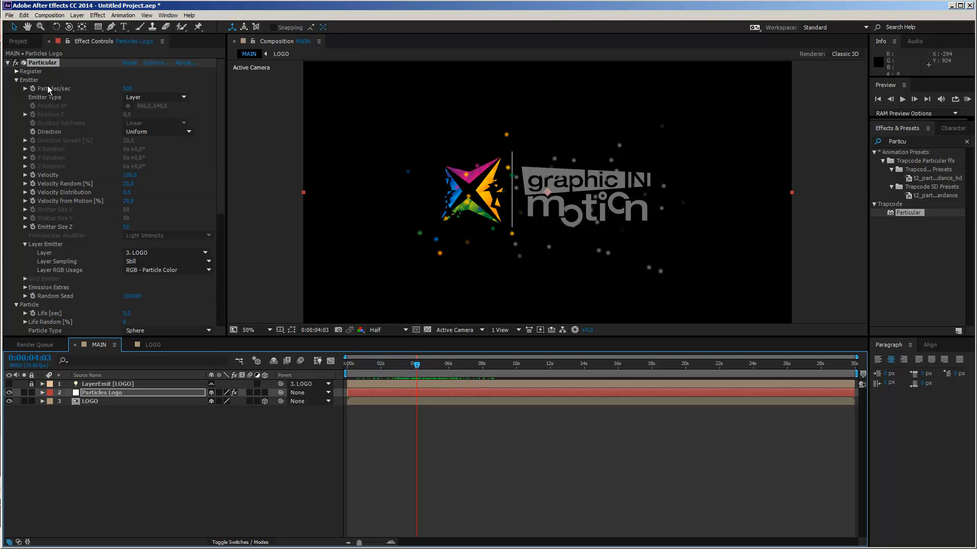
Step: Set Particular's Velocity, Velocity Random, Velocity Distribution and Velocity from Motion to 0, and preview up to about 14 seconds
left_click(129, 175)
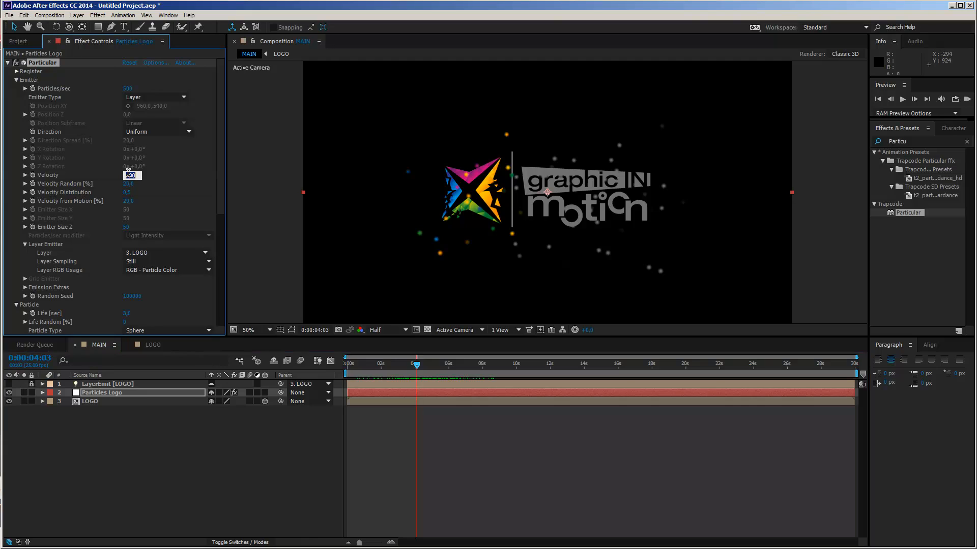
type("40")
key("Tab")
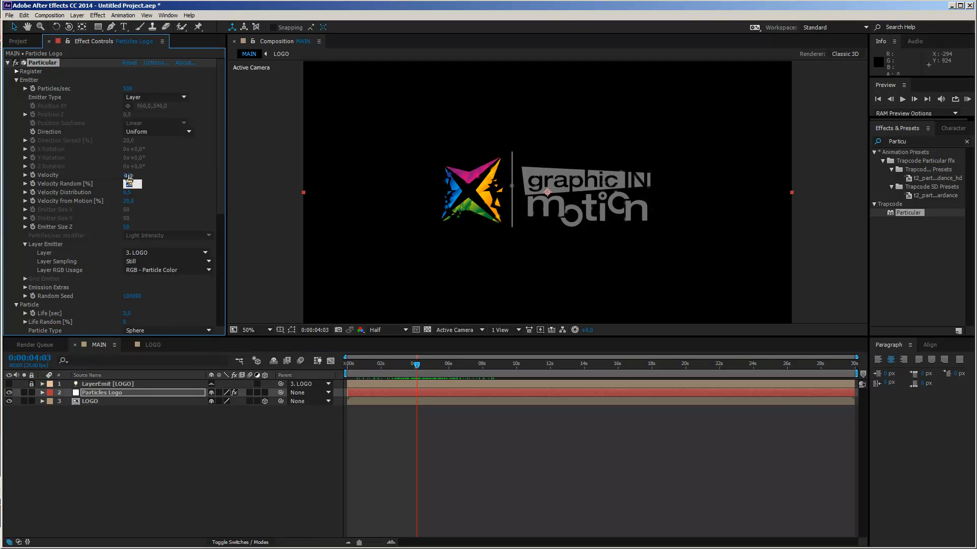
type("0")
key("Tab")
type("0")
key("Tab")
type("0")
key("Return")
left_click_drag(418, 368, 591, 367)
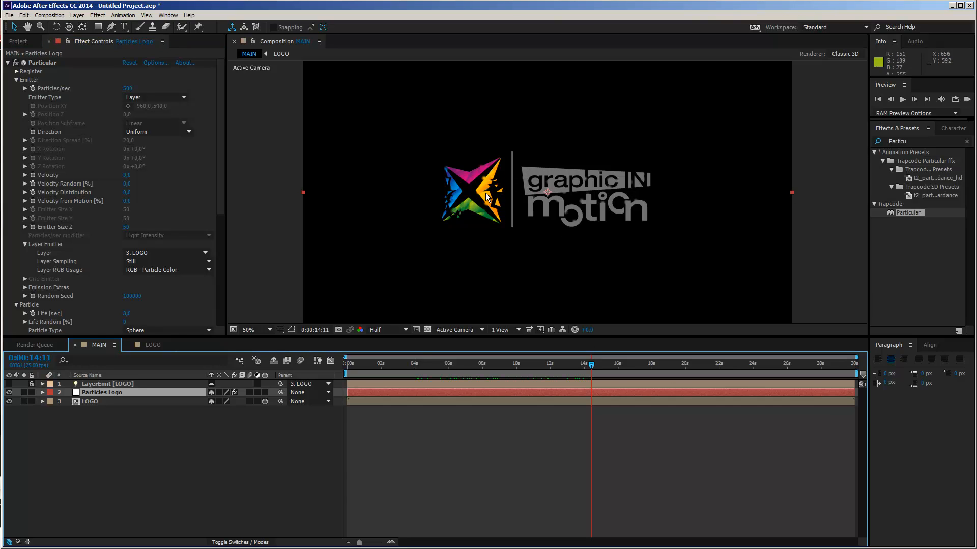
Step: Set the particle life to 7 seconds and preview the logo particles at about 10 seconds
left_click_drag(221, 181, 224, 280)
left_click(127, 136)
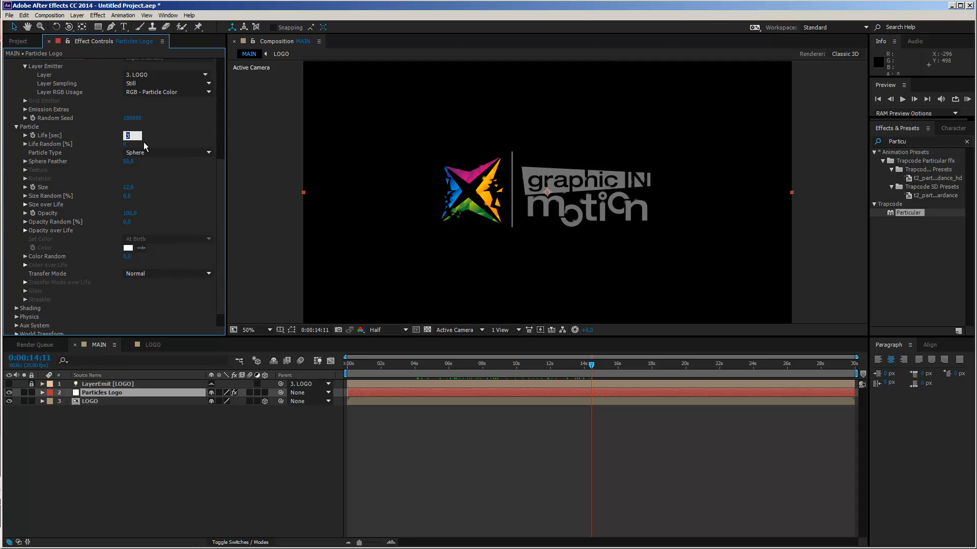
type("7")
left_click(251, 483)
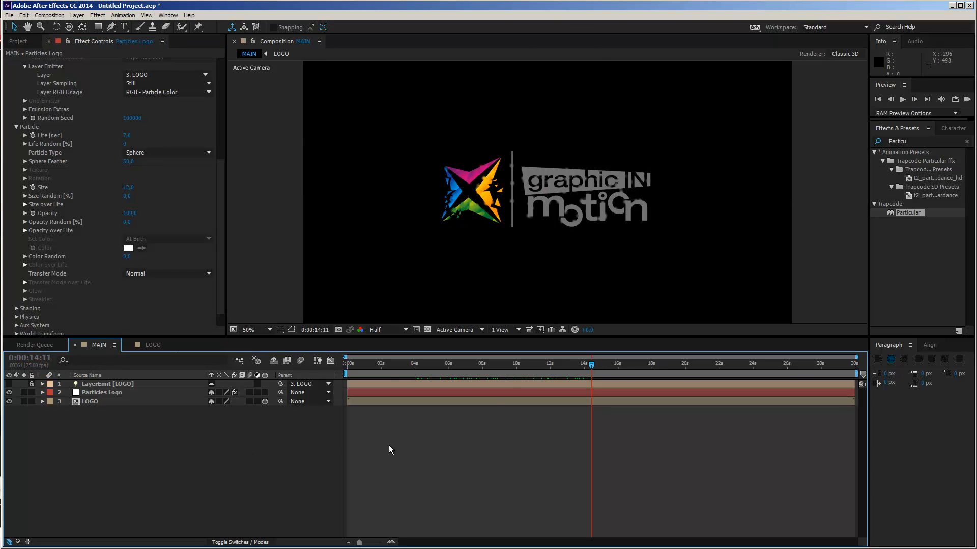
mouse_move(519, 359)
left_mouse_down()
mouse_move(475, 371)
mouse_move(526, 371)
left_mouse_up()
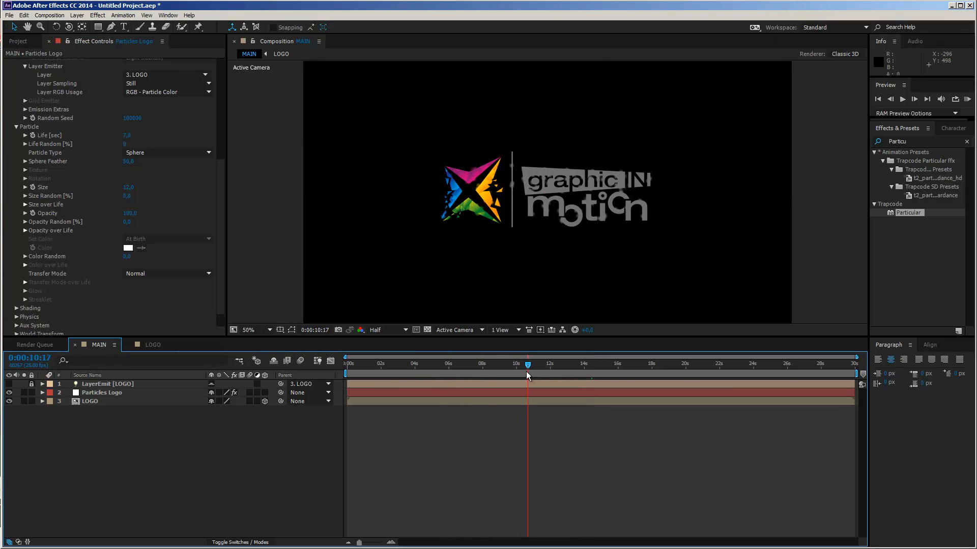
Step: Raise Particular's Particles/sec to 25000 and preview the particles at about 2 seconds
left_click_drag(224, 204, 215, 92)
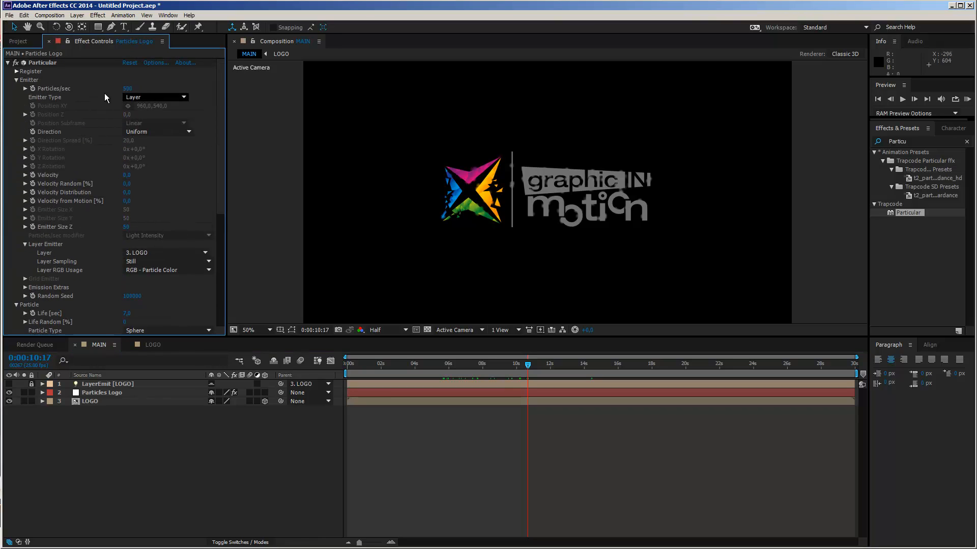
left_click(127, 91)
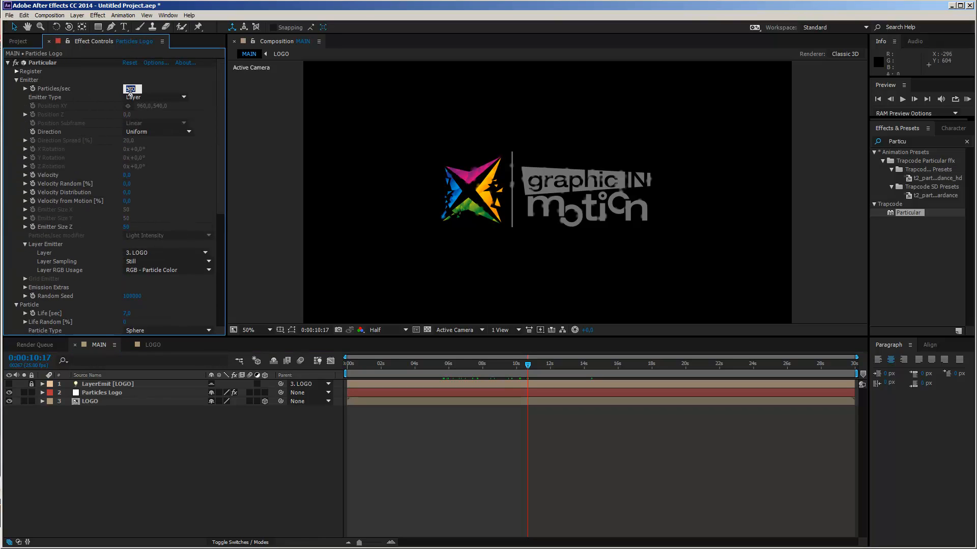
type("25000")
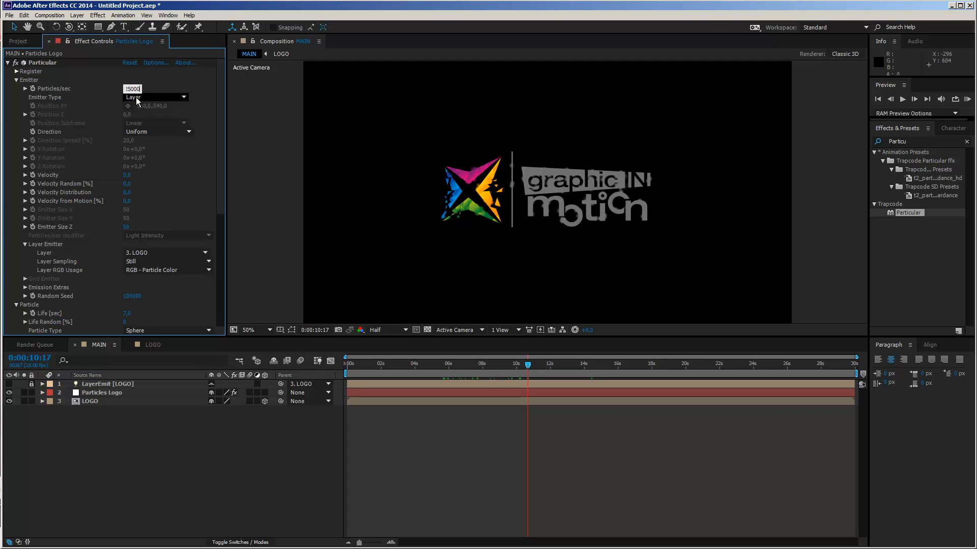
key("Return")
left_click_drag(430, 375, 380, 380)
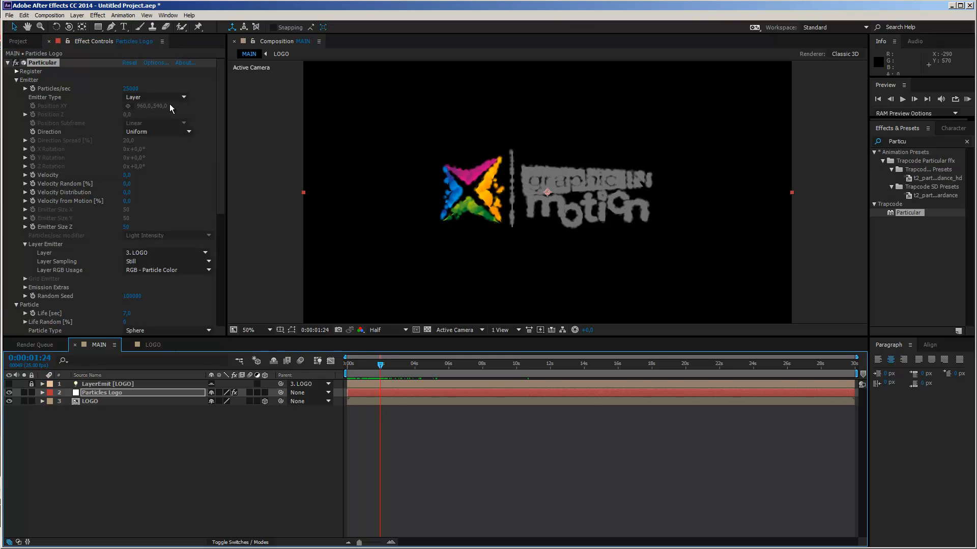
Step: Add a two-node camera with the 24mm preset to the MAIN composition
left_click(77, 15)
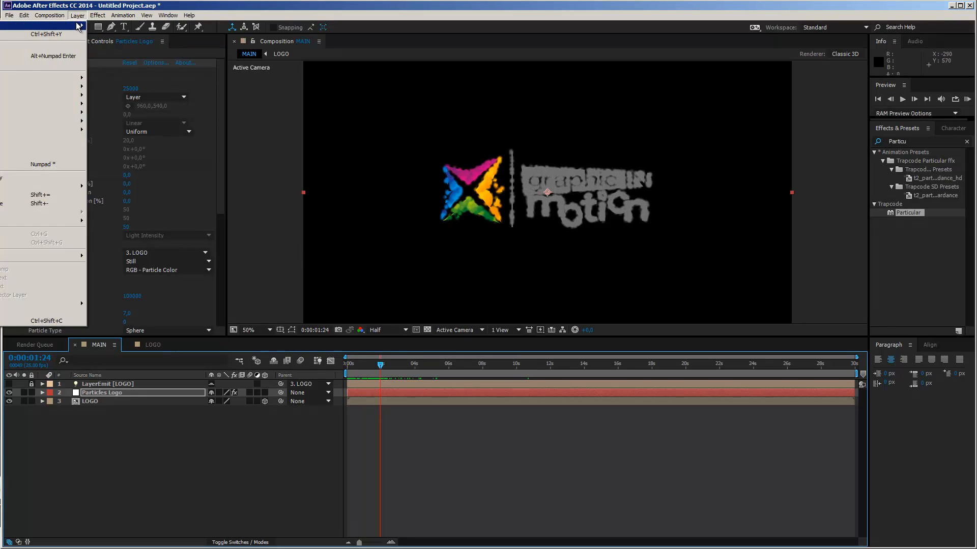
mouse_move(78, 26)
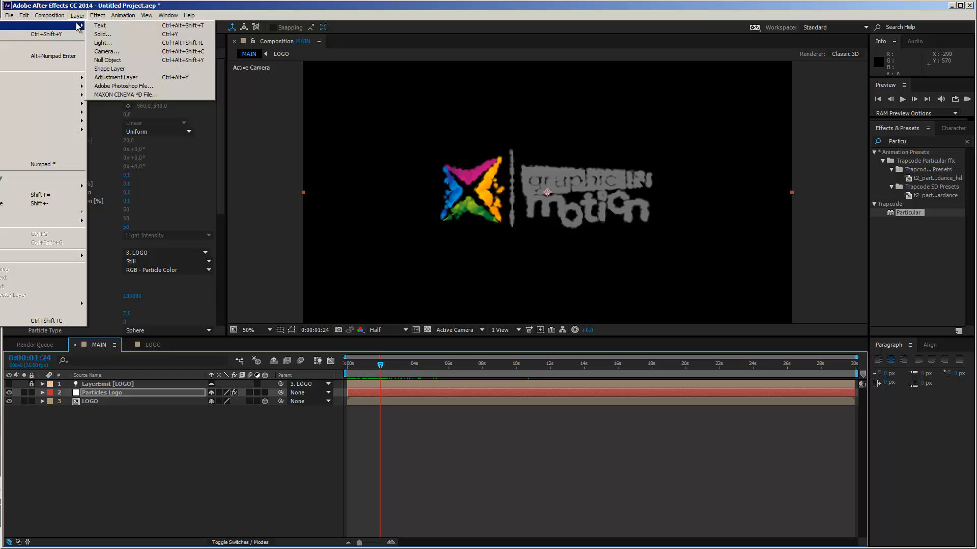
left_click(106, 51)
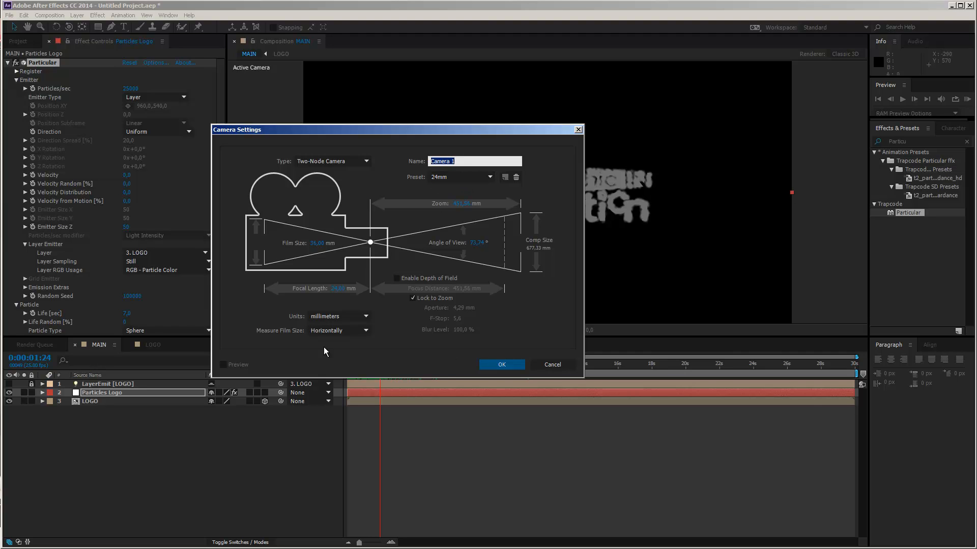
left_click(503, 364)
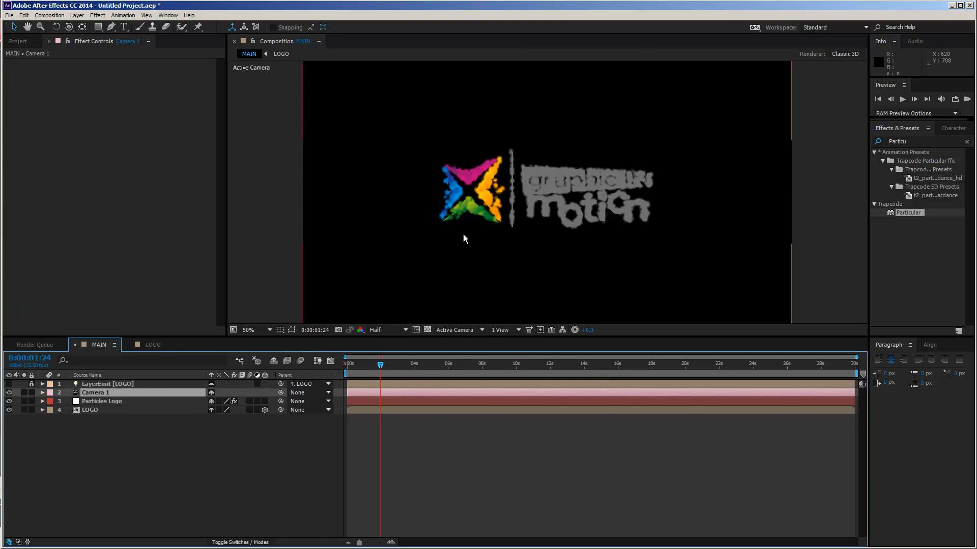
Step: Set Particular's Emitter Size Z to 100 on the Particles Logo layer and orbit the camera around the logo to check its depth
key("c")
left_click_drag(536, 205, 501, 201)
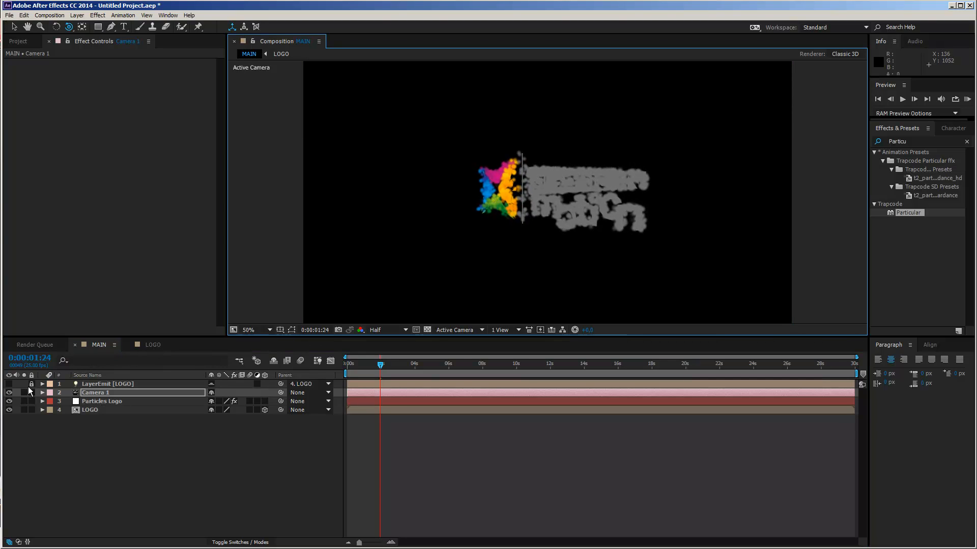
left_click(122, 402)
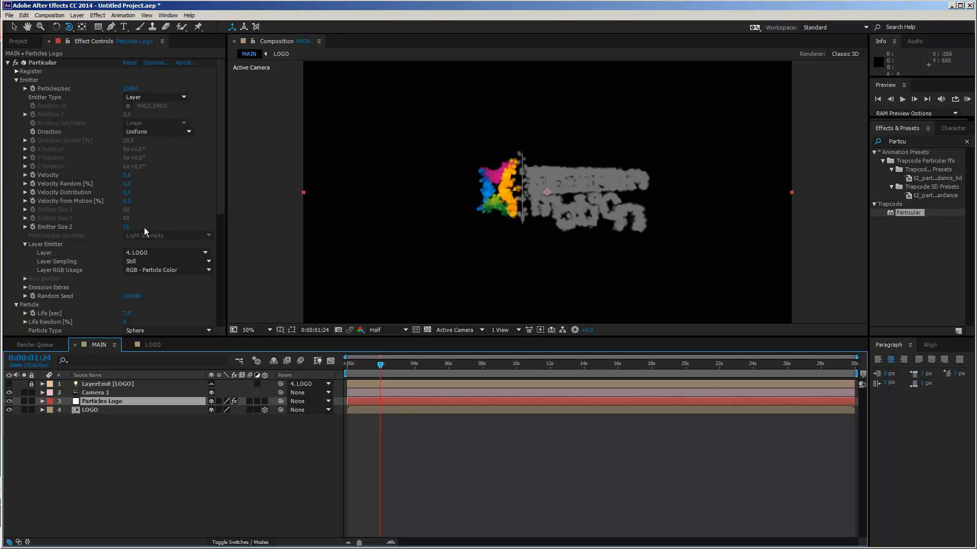
left_click(127, 228)
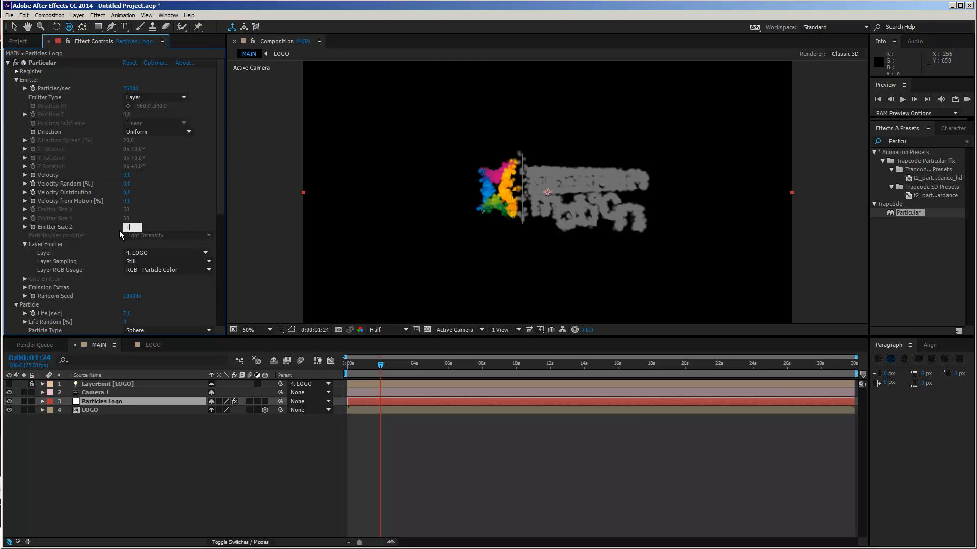
type("100")
key("Return")
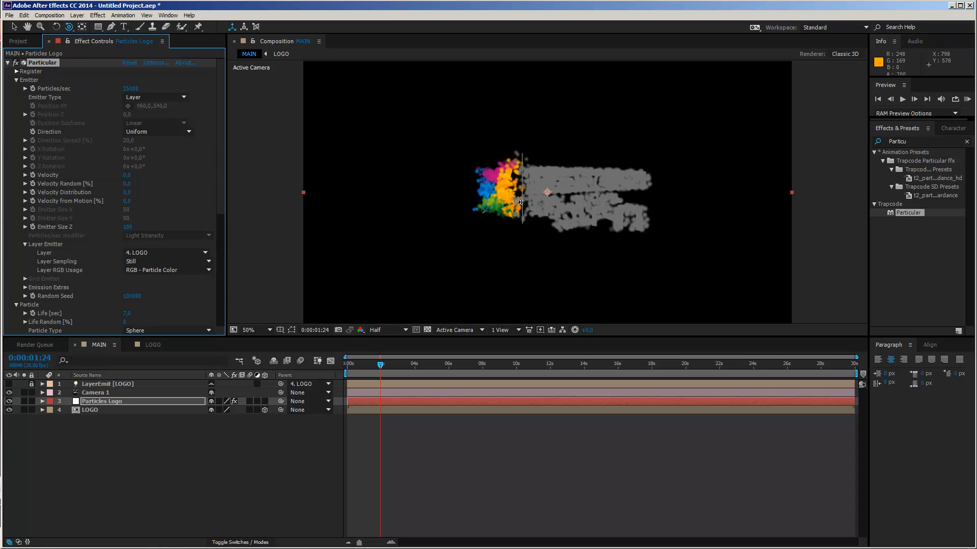
left_click_drag(560, 199, 447, 216)
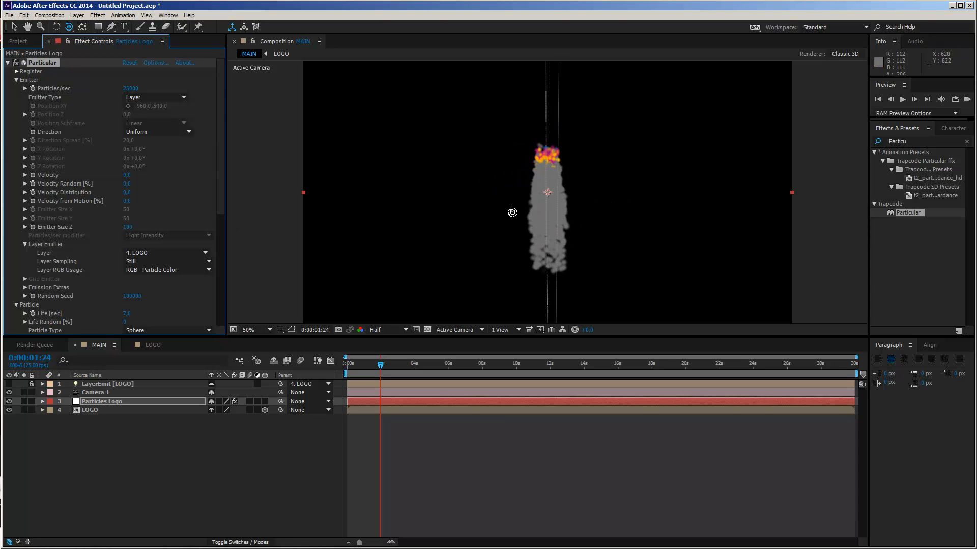
left_click(509, 220)
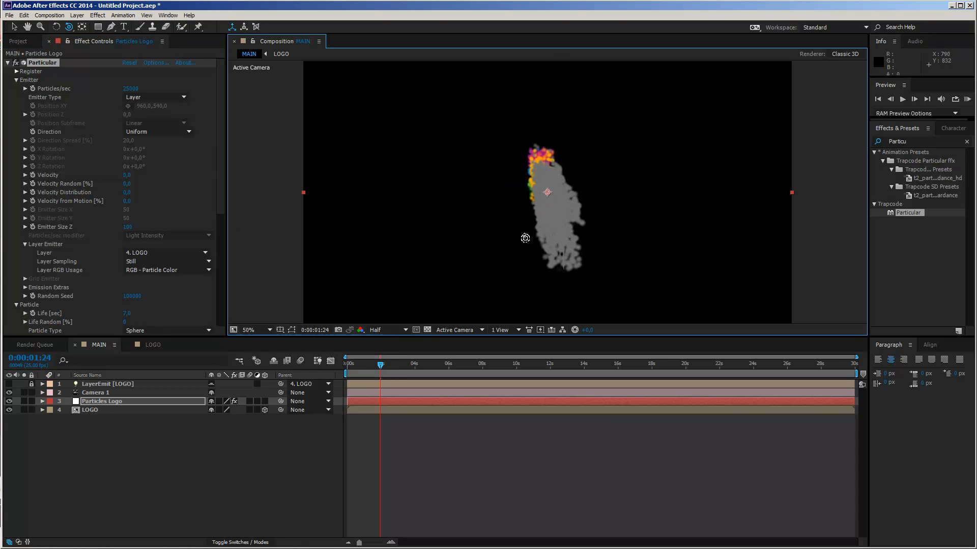
left_click_drag(570, 203, 599, 207)
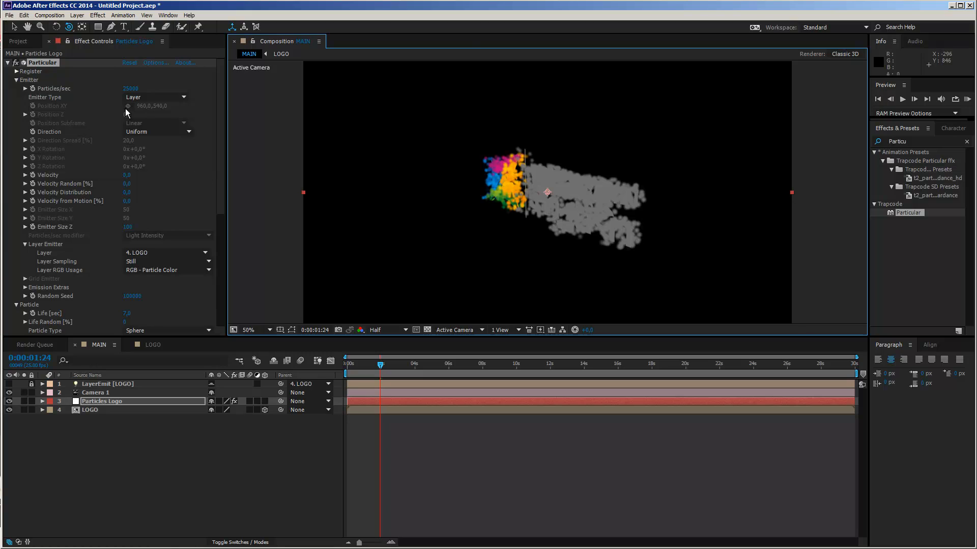
Step: Raise Particular's Particles/sec to 35000 and preview the build-up from the start to about 1:16
left_click(131, 88)
type("20")
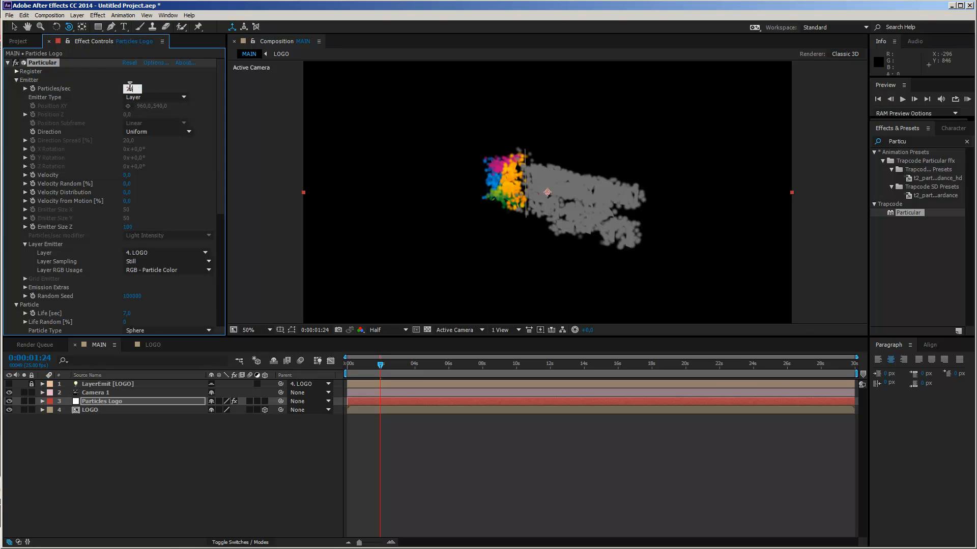
key("Return")
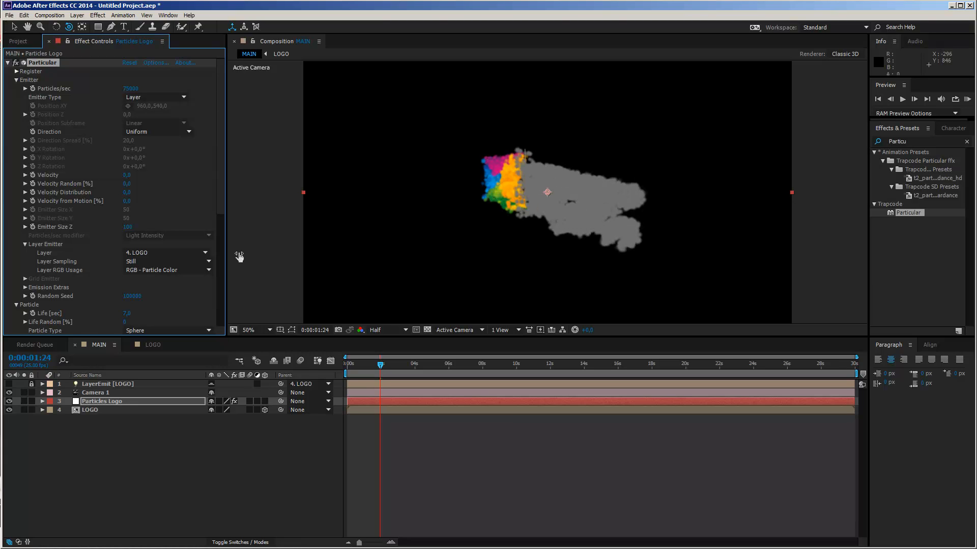
left_click(354, 371)
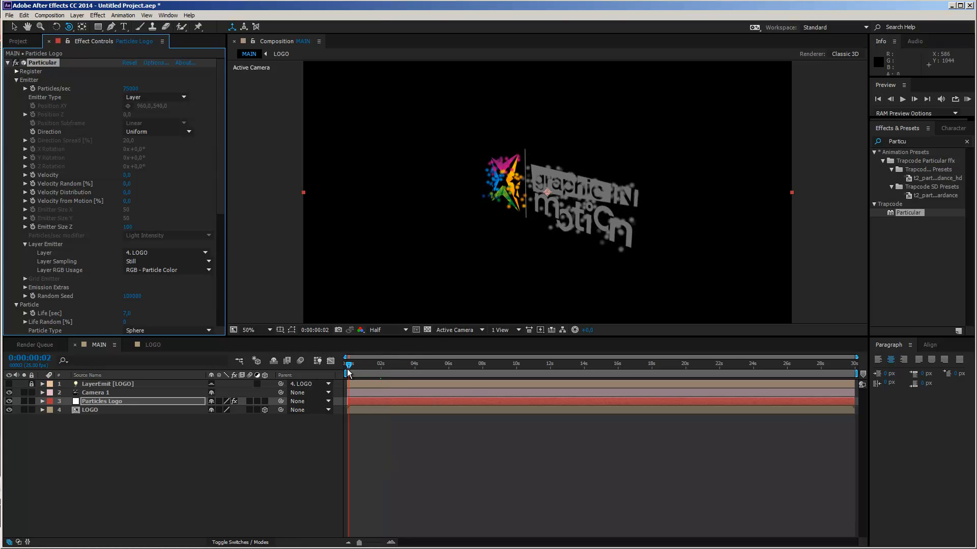
left_click_drag(353, 371, 374, 396)
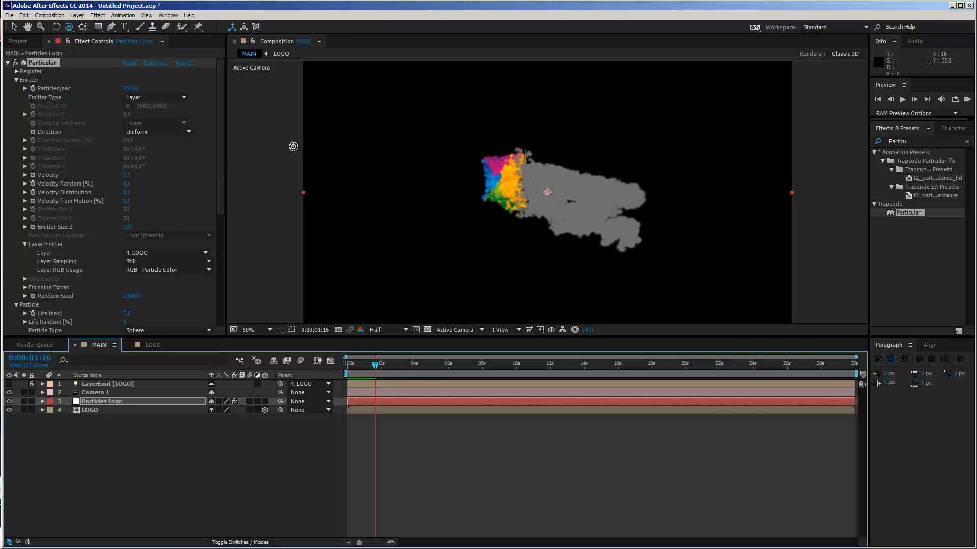
Step: Turn on Shadowlet for Main in Particular's Shading settings and orbit the camera back towards the logo's front
left_click_drag(223, 154, 217, 272)
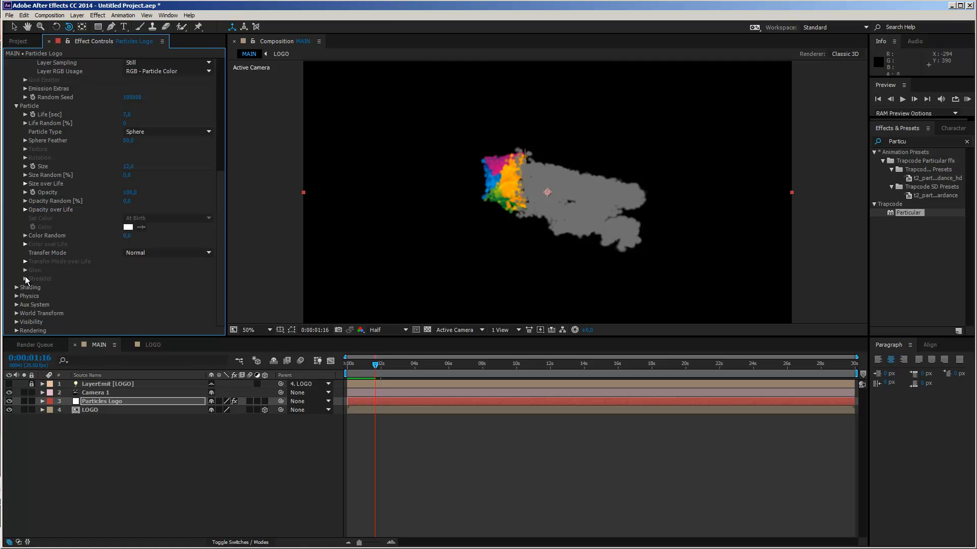
left_click(17, 287)
scroll(33, 267, "down", 3)
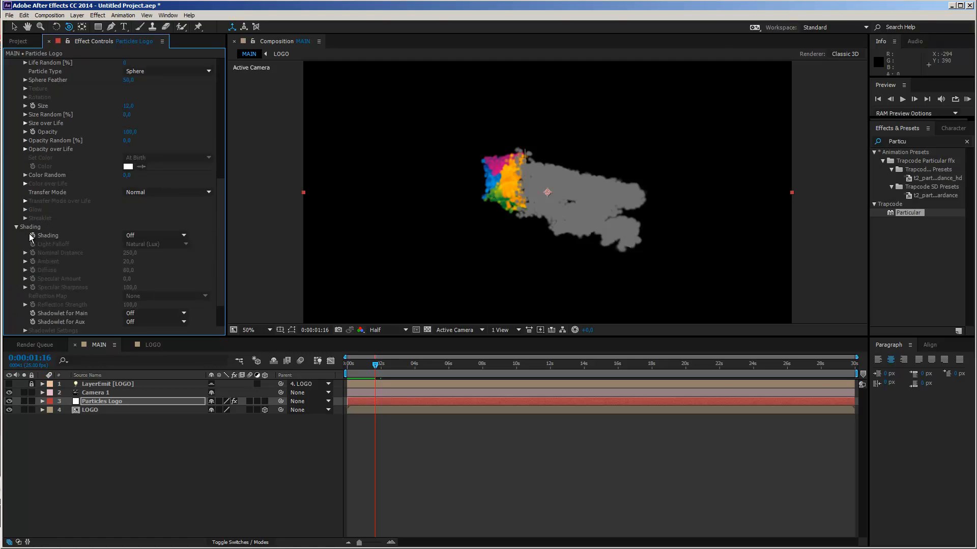
left_click(140, 314)
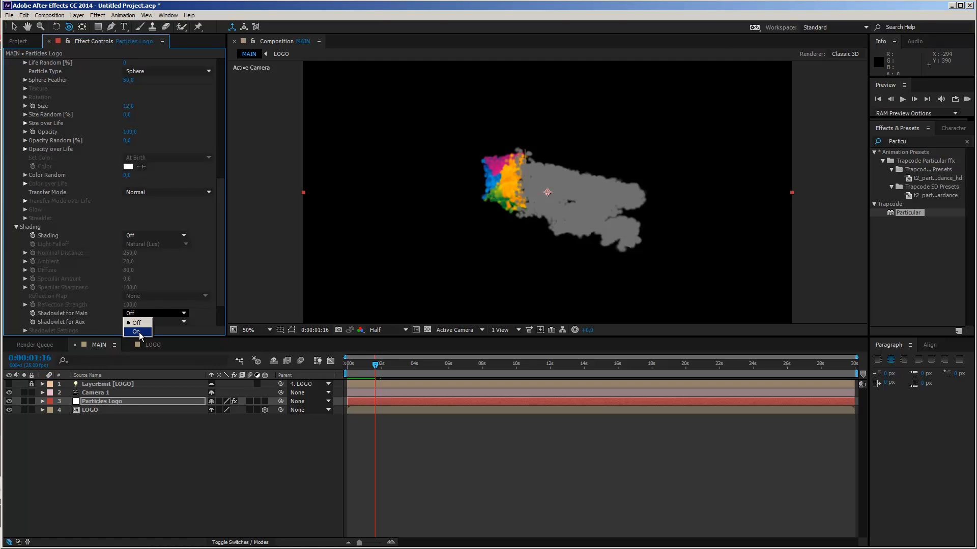
left_click(136, 332)
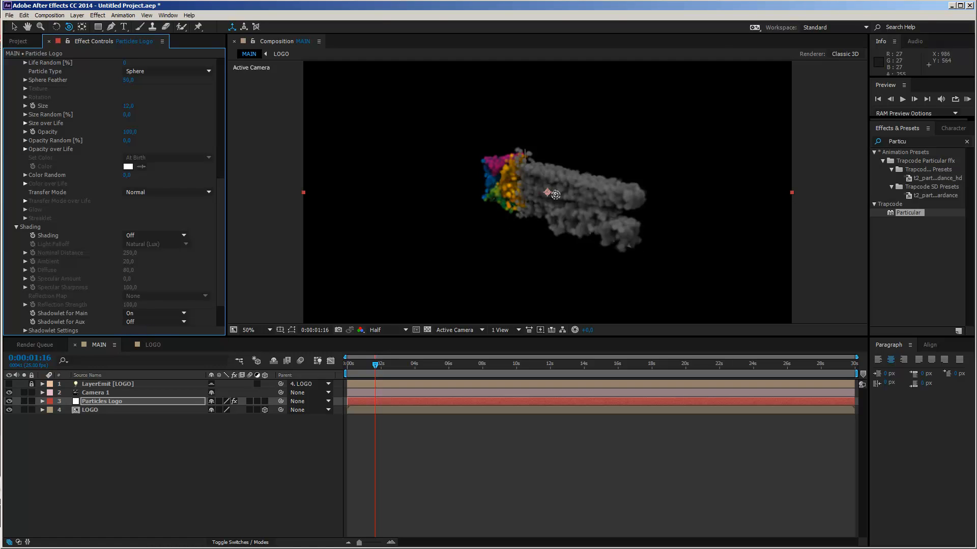
mouse_move(590, 204)
left_mouse_down()
mouse_move(637, 182)
mouse_move(596, 211)
mouse_move(608, 198)
left_mouse_up()
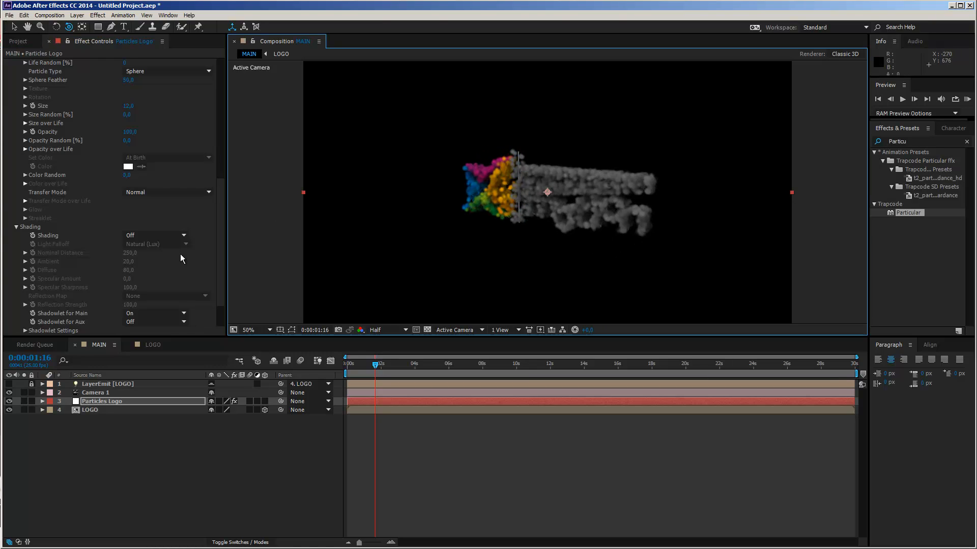
Step: Set the Sphere Feather of the logo particles to 0
mouse_move(217, 215)
left_mouse_down()
mouse_move(216, 121)
mouse_move(217, 189)
left_mouse_up()
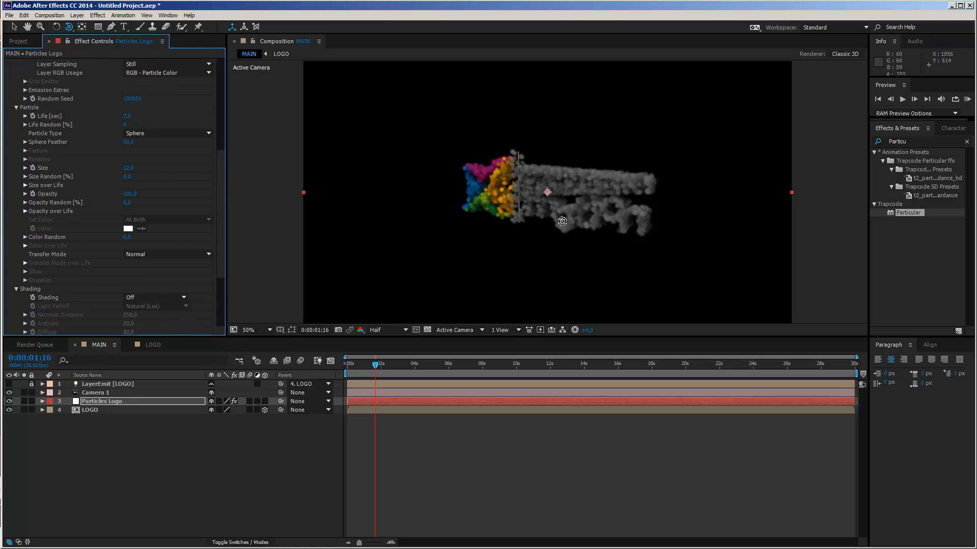
left_click(127, 144)
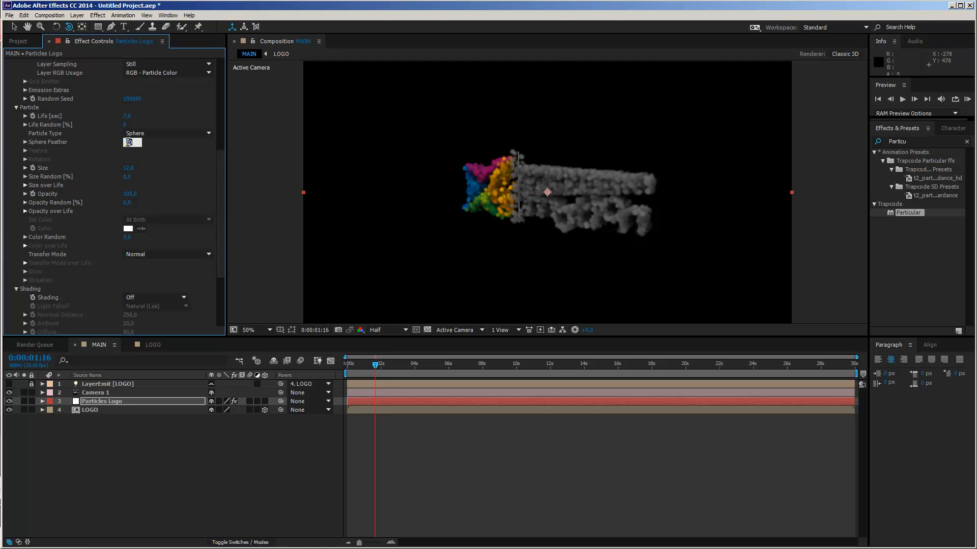
type("0")
key("Return")
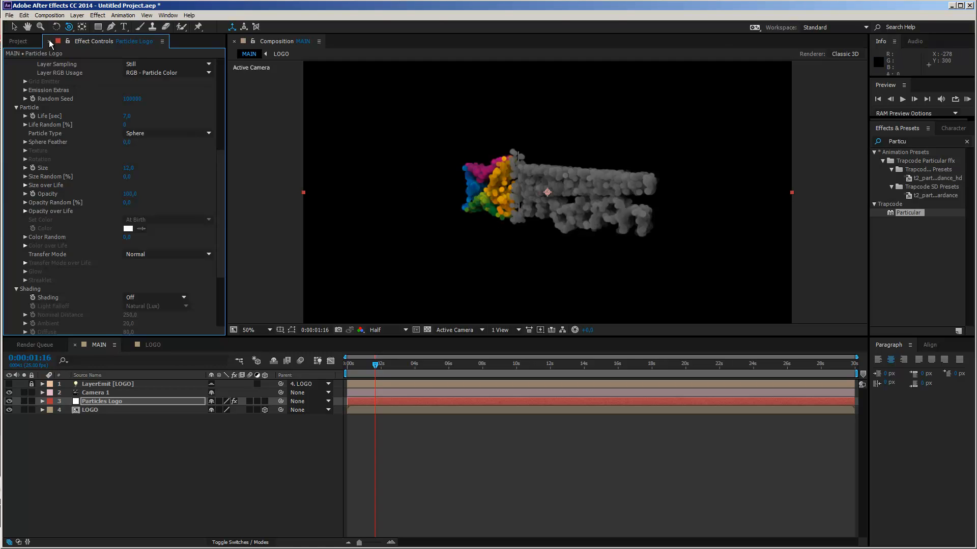
Step: Create a white comp-sized solid named BG and place it beneath all other layers in MAIN
left_click(76, 15)
mouse_move(75, 23)
left_click(112, 32)
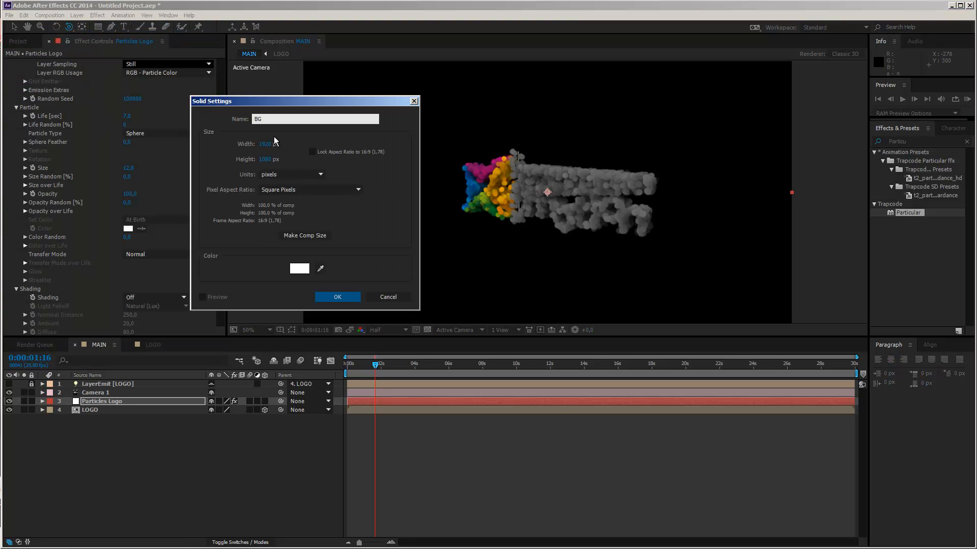
key("Return")
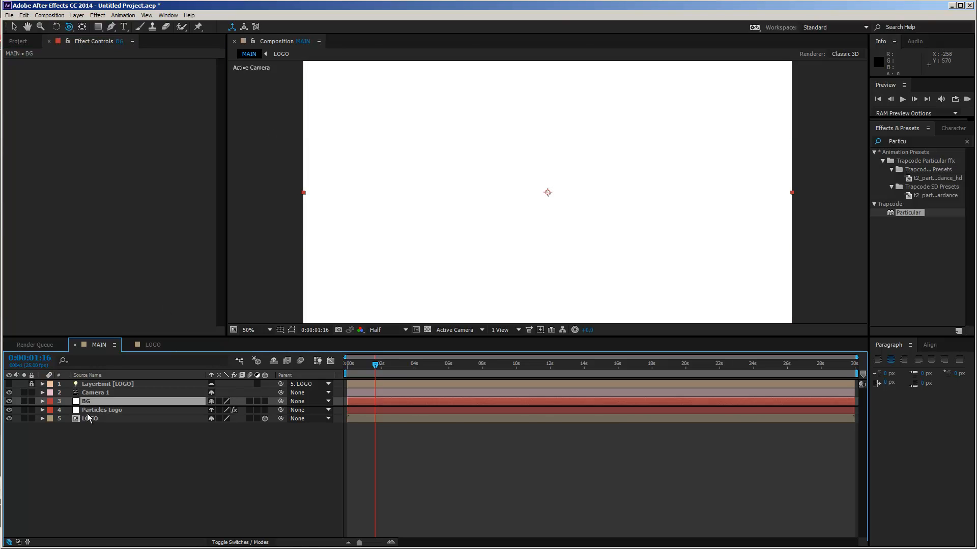
left_click_drag(89, 418, 84, 441)
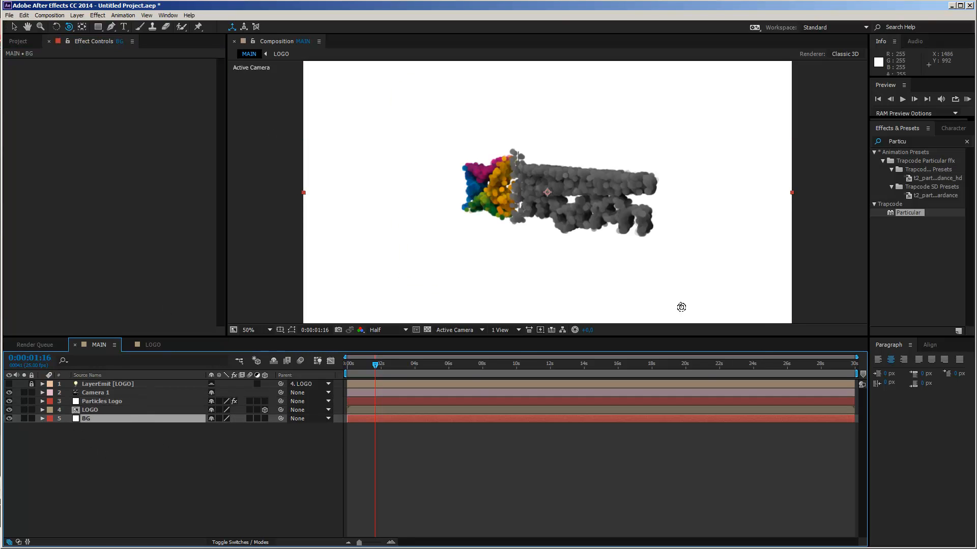
Step: Find the Gradient Ramp effect and apply it to the BG layer
left_click(912, 141)
type("ramp")
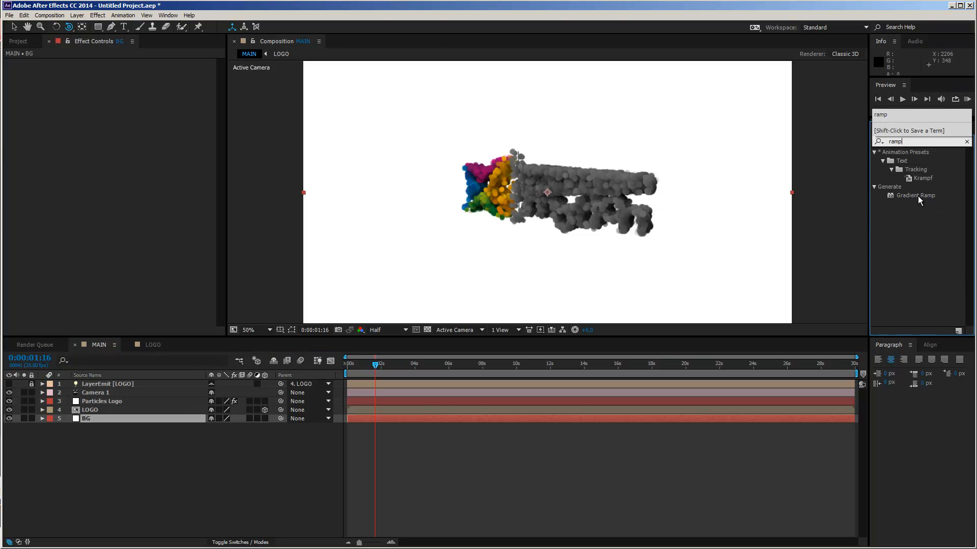
left_click_drag(917, 197, 149, 417)
key("comma")
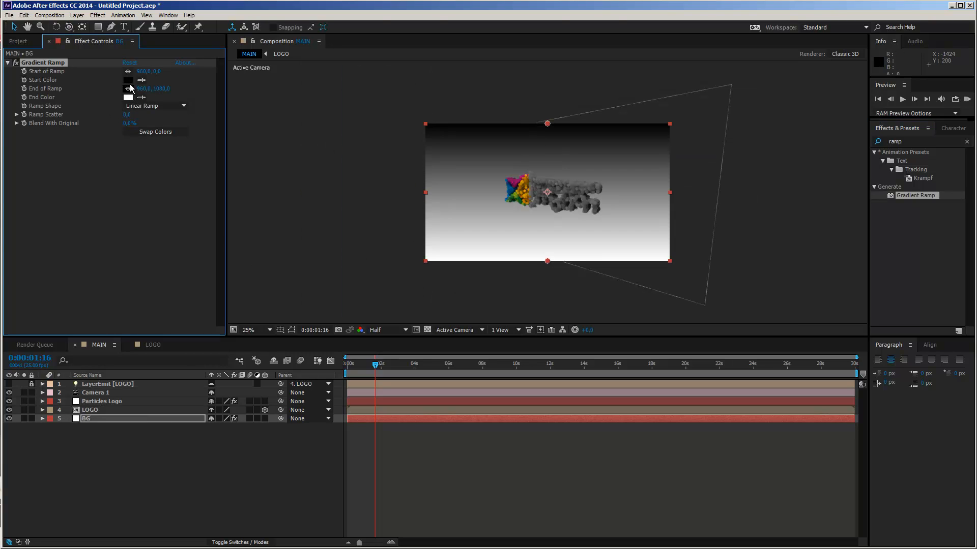
Step: Make the gradient a Radial Ramp with swapped colors, starting near the frame's center at about 956, 540
left_click(147, 105)
left_click(147, 124)
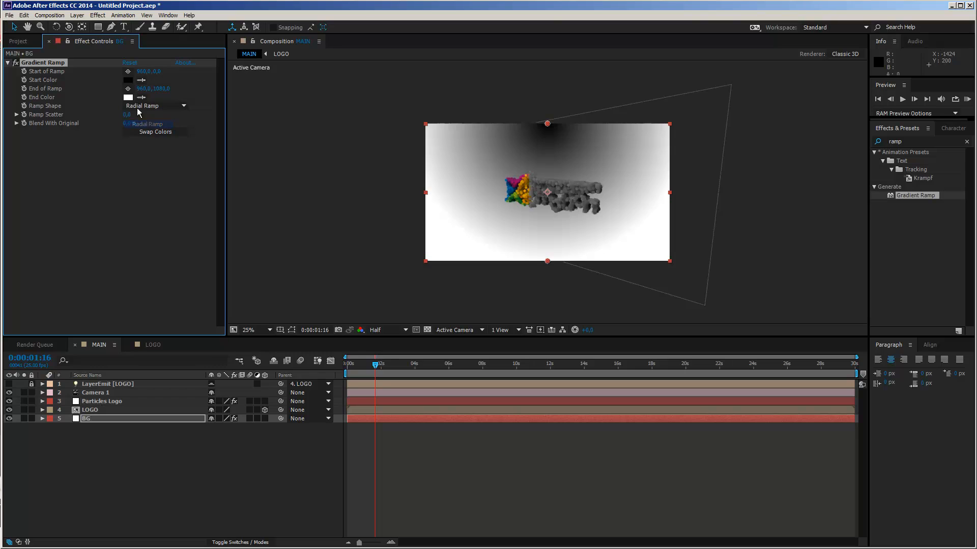
left_click(136, 132)
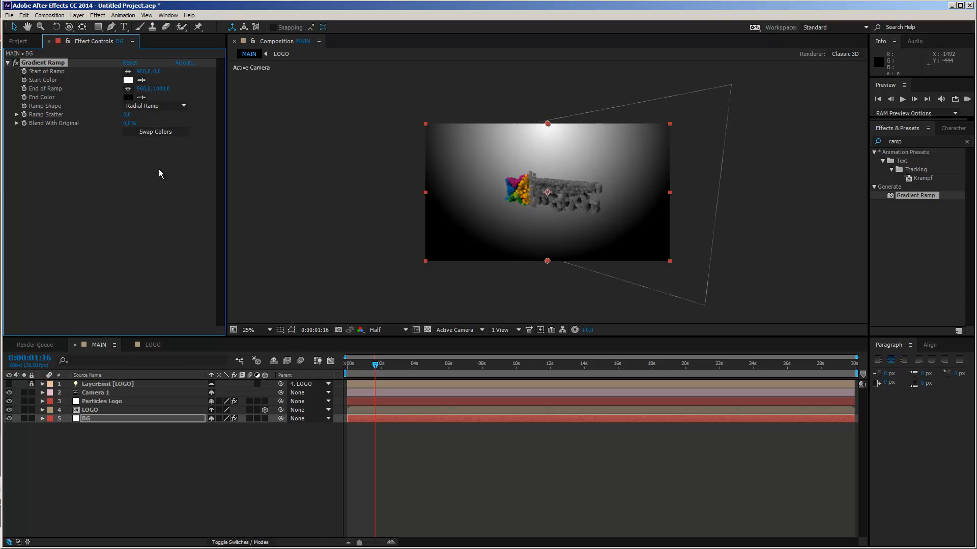
left_click_drag(545, 123, 544, 192)
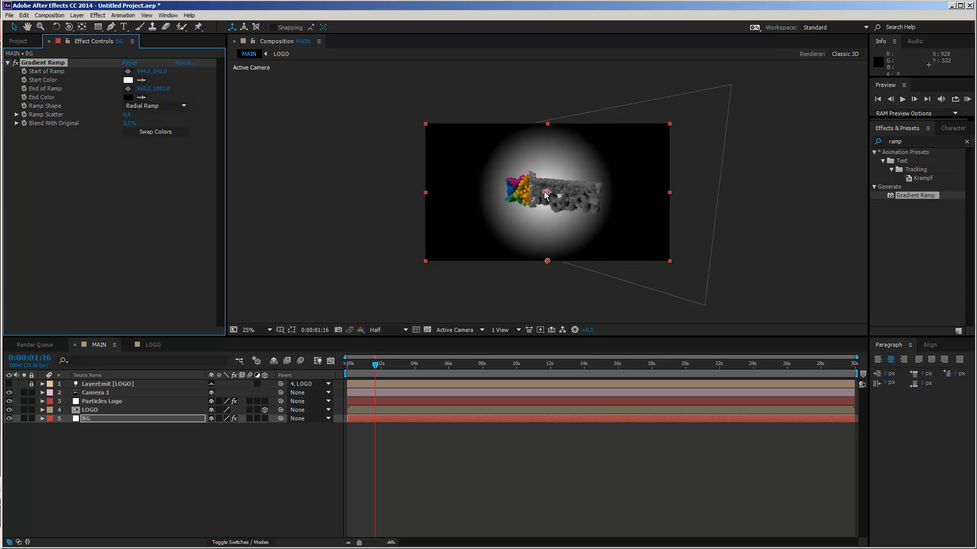
Step: Set the ramp's end color to light gray B5B5B5 and its start color to off-white F6F6F6
left_click(128, 99)
left_click_drag(114, 147, 91, 138)
left_click(335, 102)
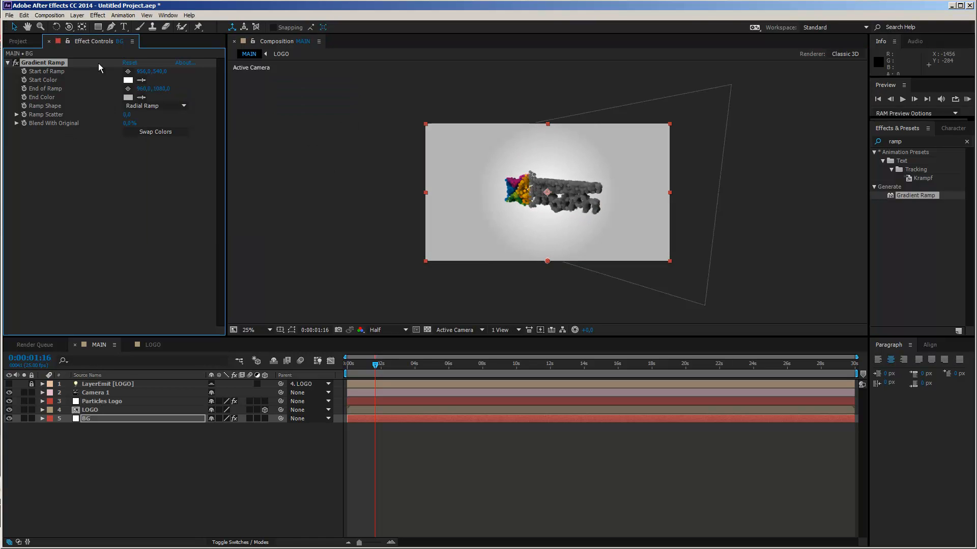
left_click(129, 80)
left_click_drag(108, 104, 102, 104)
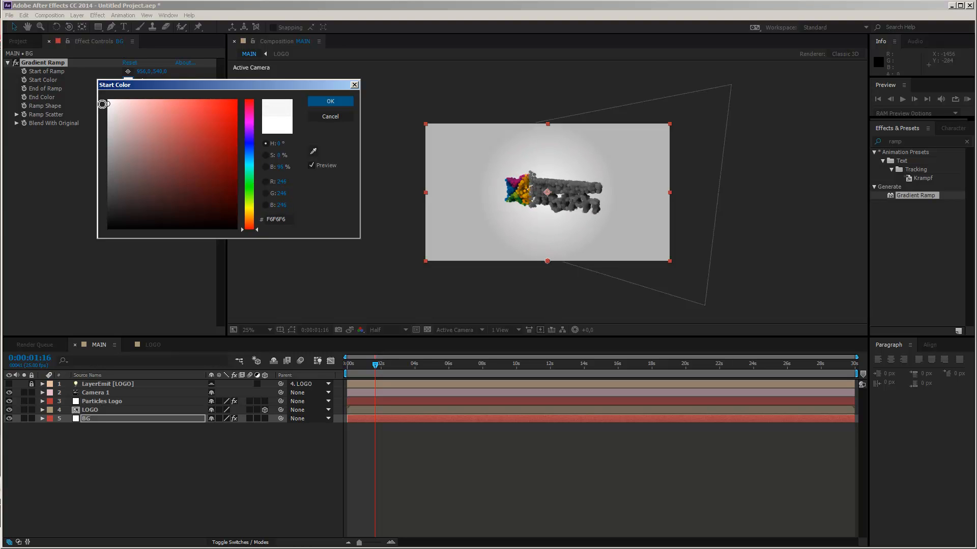
left_click(330, 102)
scroll(554, 203, "up", 2)
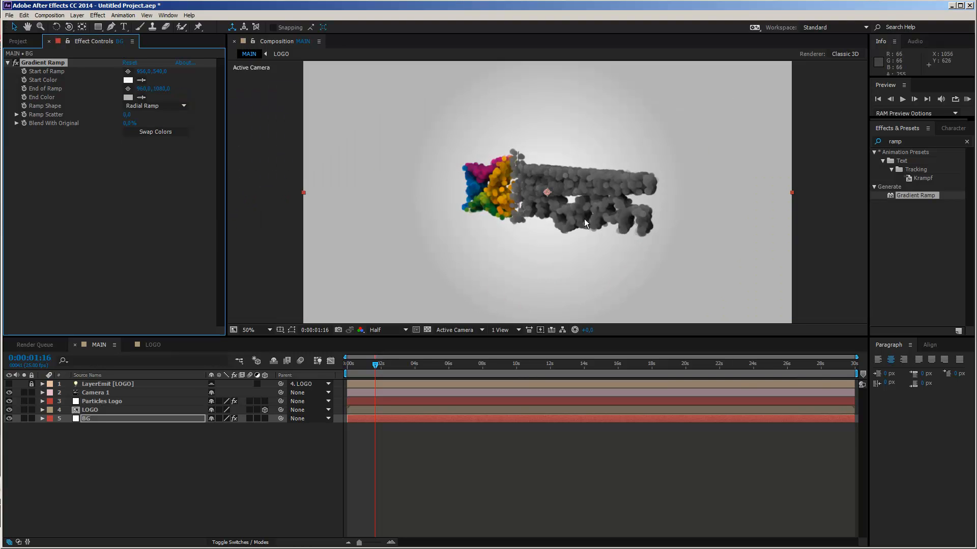
Step: Lighten the background ramp's end color to C3C3C3
left_click(128, 97)
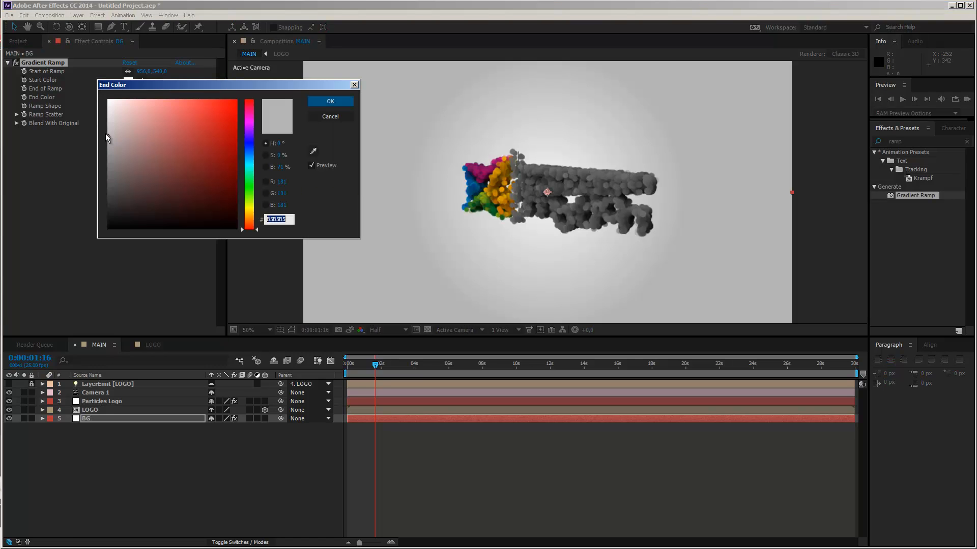
left_click_drag(109, 138, 108, 130)
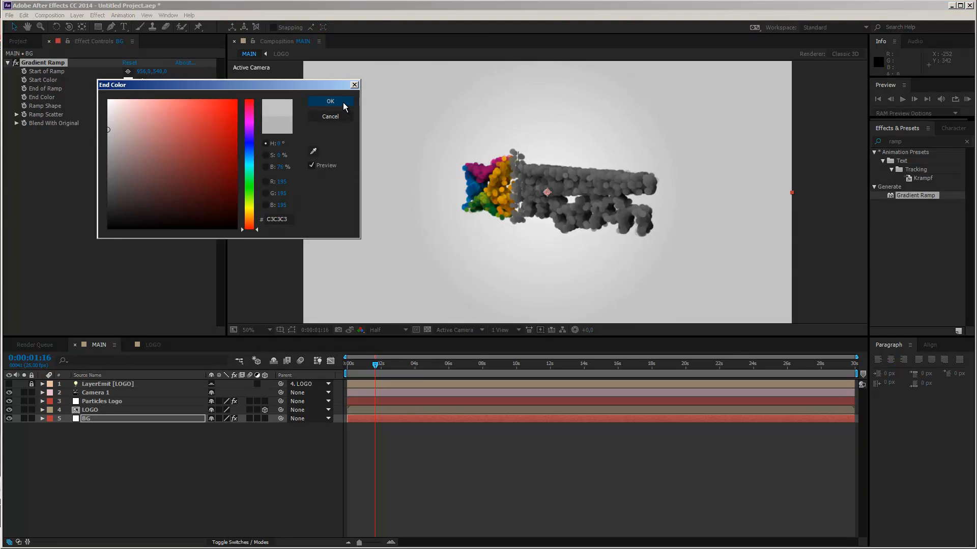
left_click(330, 101)
scroll(605, 198, "down", 1)
scroll(605, 198, "up", 1)
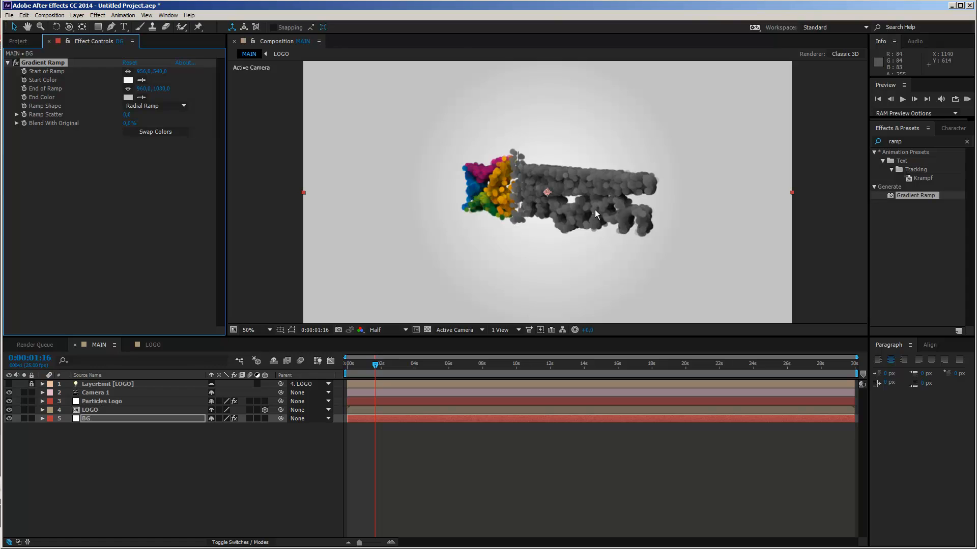
Step: Set the Shadowlet Color Strength to 80 in the Particles Logo layer's Particular effect
left_click(123, 401)
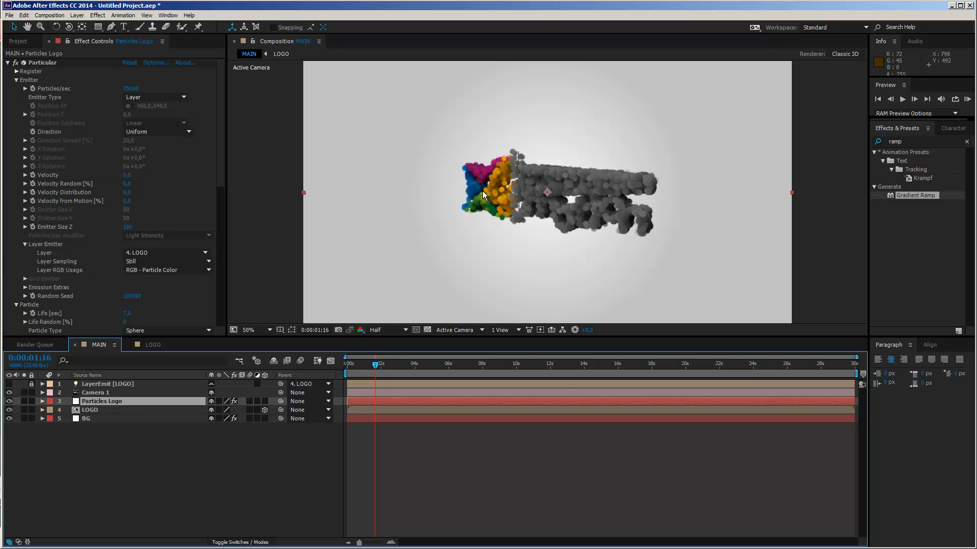
left_click_drag(221, 167, 222, 316)
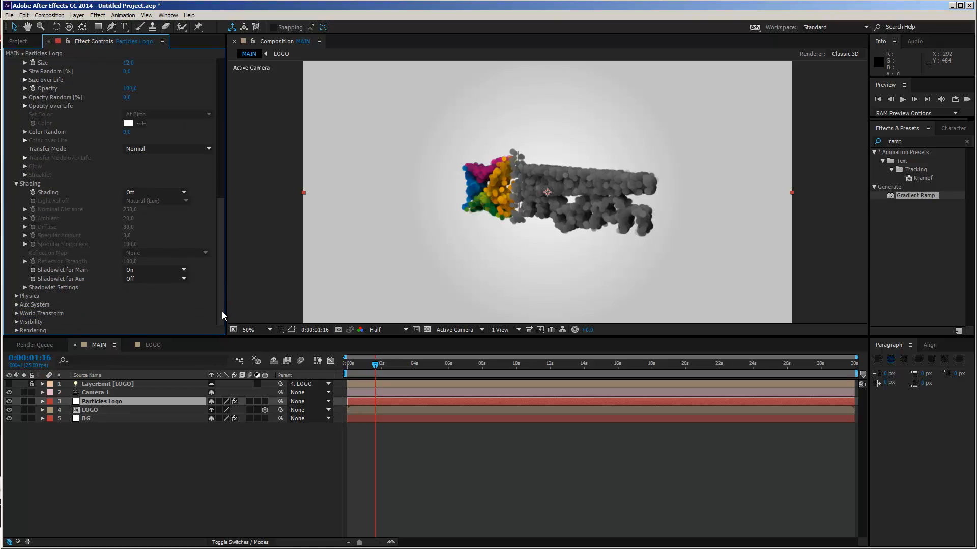
left_click(25, 287)
scroll(88, 307, "down", 3)
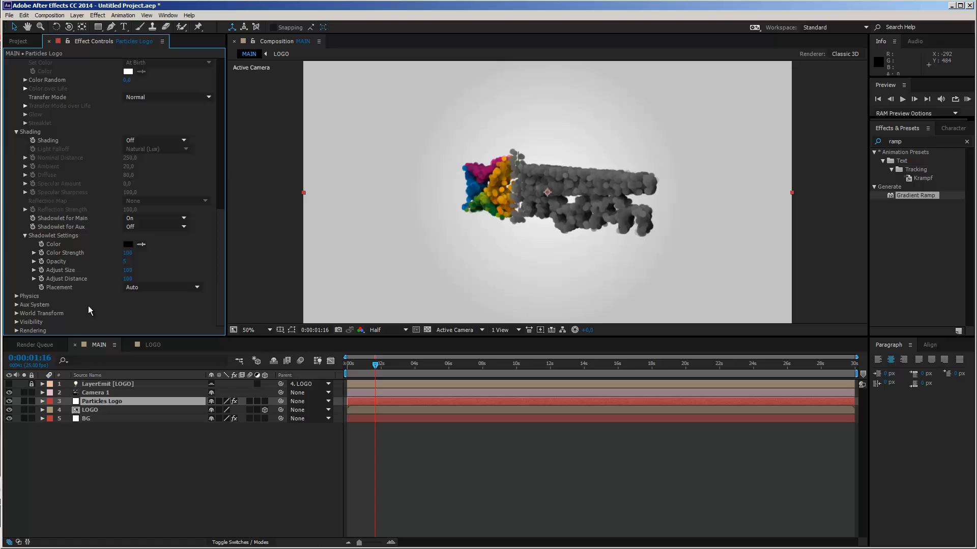
left_click(129, 255)
key("Return")
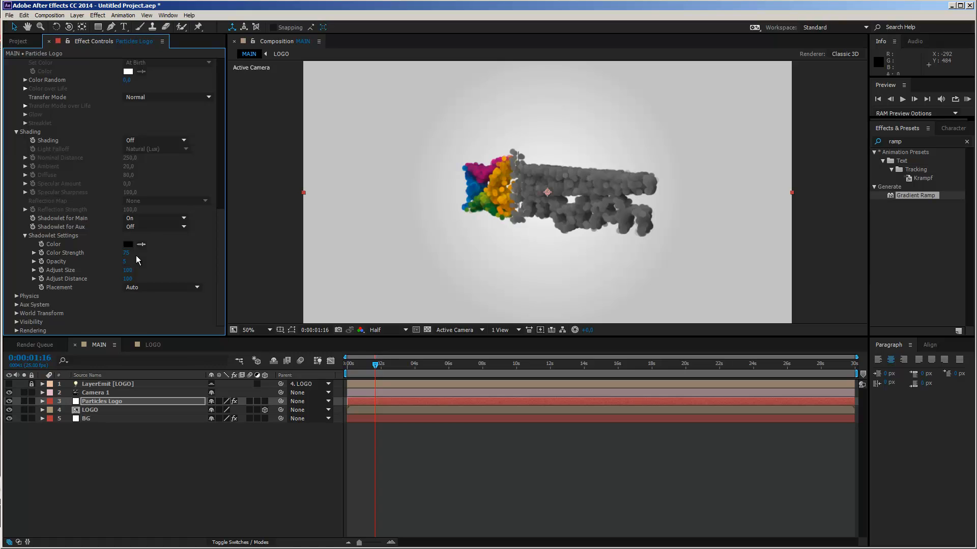
left_click(127, 253)
type("80")
key("Return")
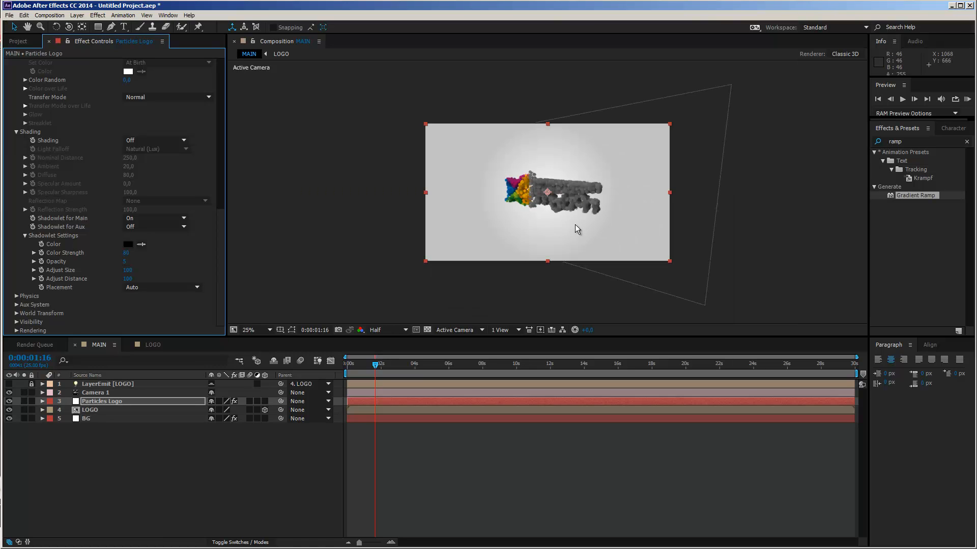
Step: Apply the trapezoid Size over Life preset to the Particles Logo particles, growing them at birth and shrinking them at death
mouse_move(360, 367)
left_mouse_down()
mouse_move(346, 368)
mouse_move(369, 368)
mouse_move(353, 371)
left_mouse_up()
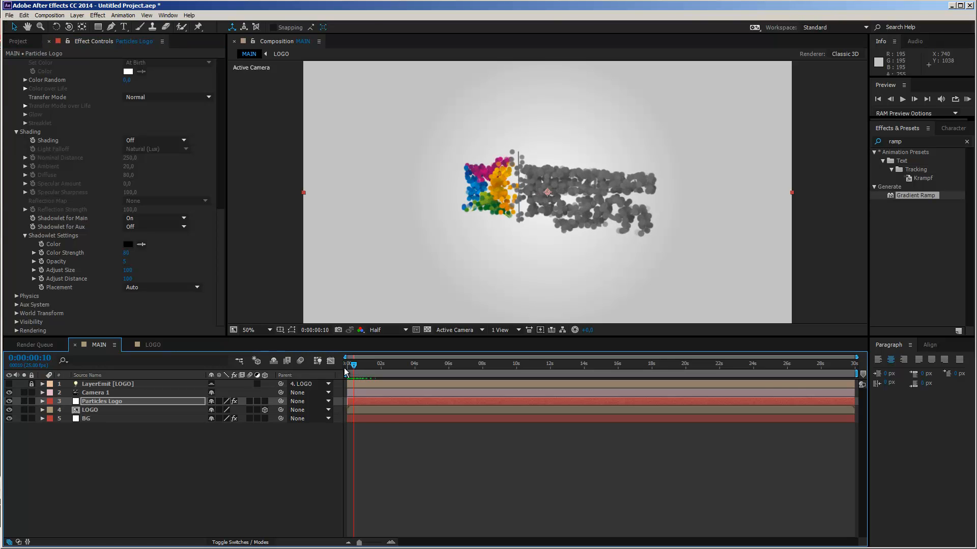
left_click(216, 258)
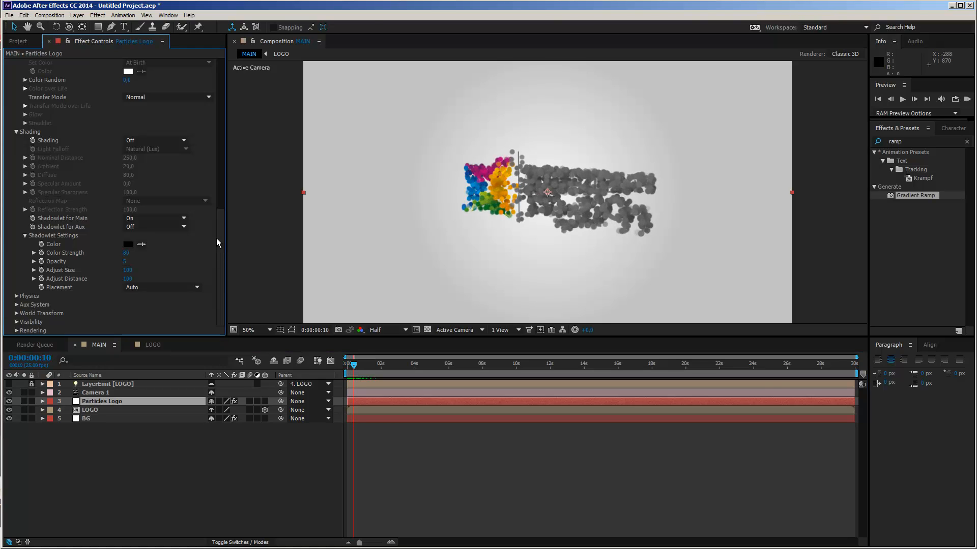
scroll(221, 194, "up", 8)
scroll(215, 108, "up", 5)
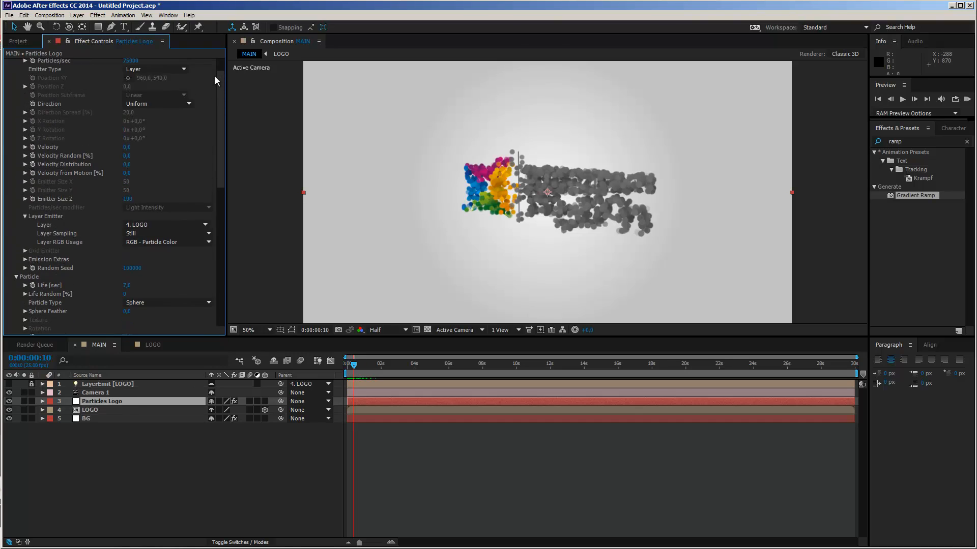
left_click(17, 81)
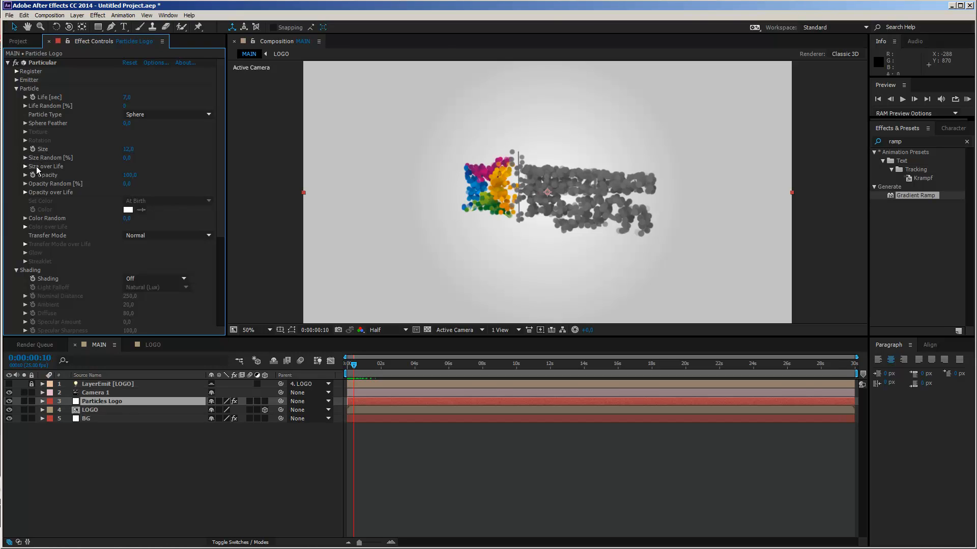
left_click(24, 167)
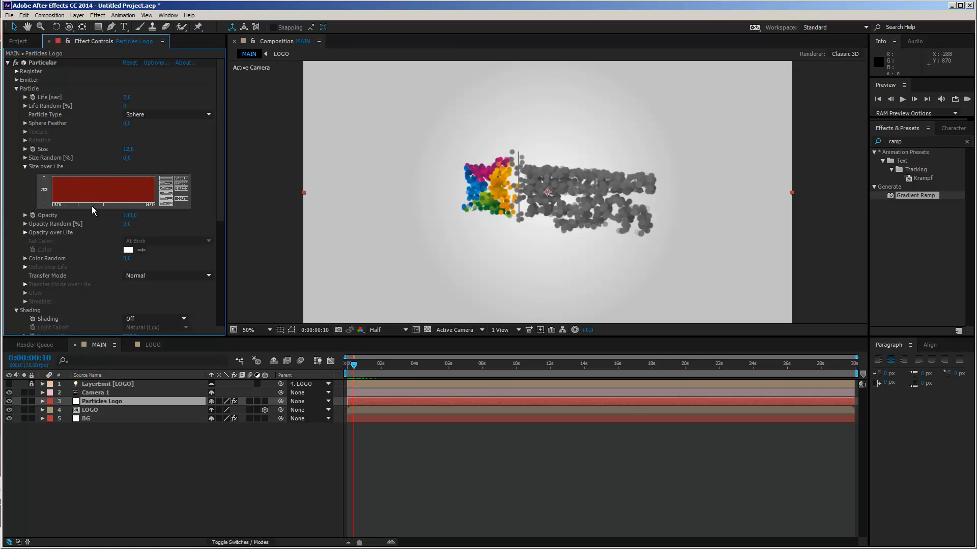
left_click(166, 197)
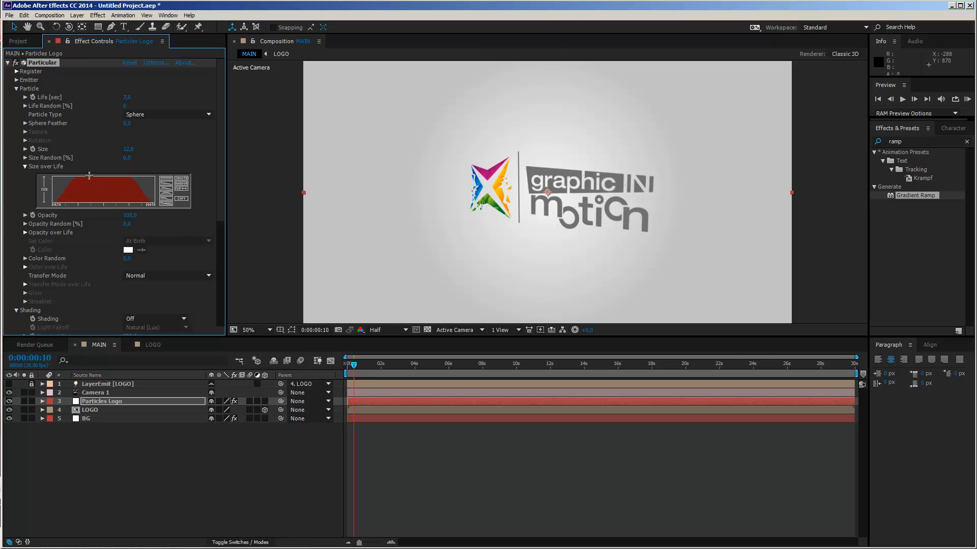
Step: Redraw the Size over Life curve to rise steeply at birth and hold full size until death, and preview the first second
left_click_drag(137, 174, 149, 172)
left_click_drag(354, 365, 372, 373)
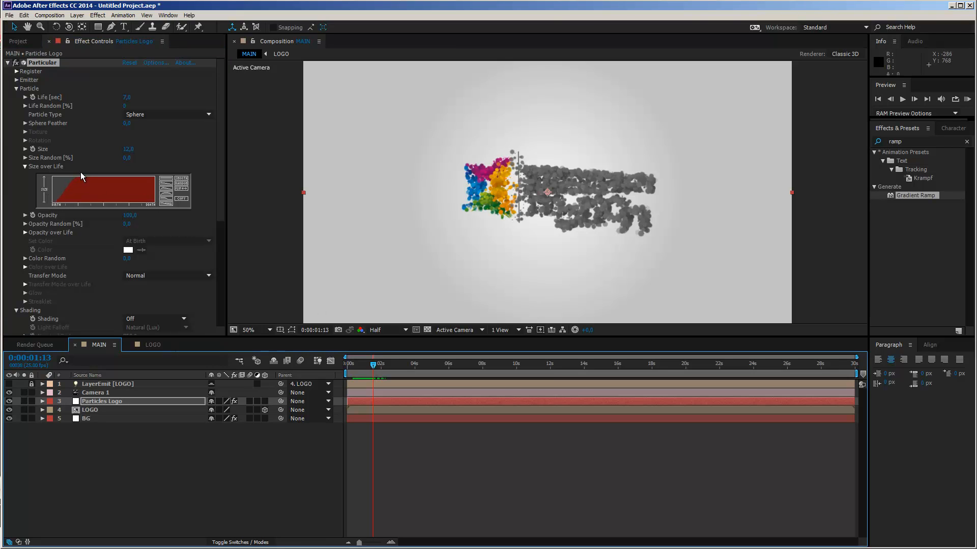
left_click(72, 176)
left_click_drag(78, 181, 71, 177)
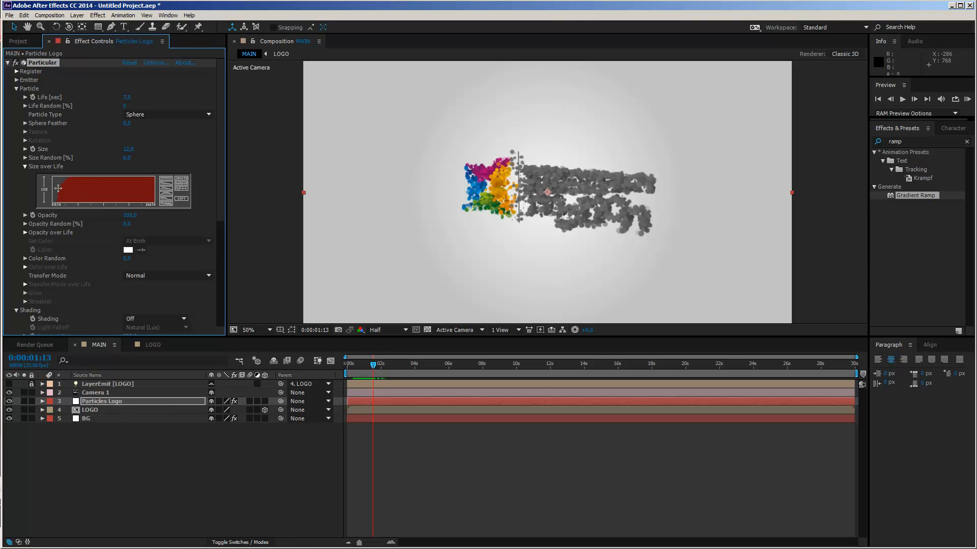
mouse_move(61, 181)
left_mouse_down()
mouse_move(66, 174)
mouse_move(57, 201)
mouse_move(64, 174)
mouse_move(56, 191)
left_mouse_up()
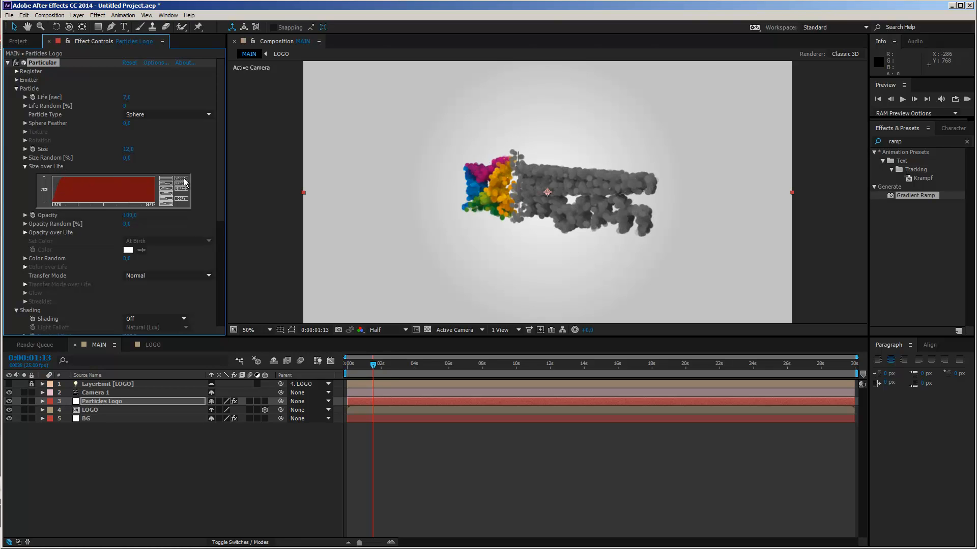
mouse_move(373, 364)
left_mouse_down()
mouse_move(351, 370)
mouse_move(372, 368)
mouse_move(356, 369)
mouse_move(368, 368)
mouse_move(362, 376)
left_mouse_up()
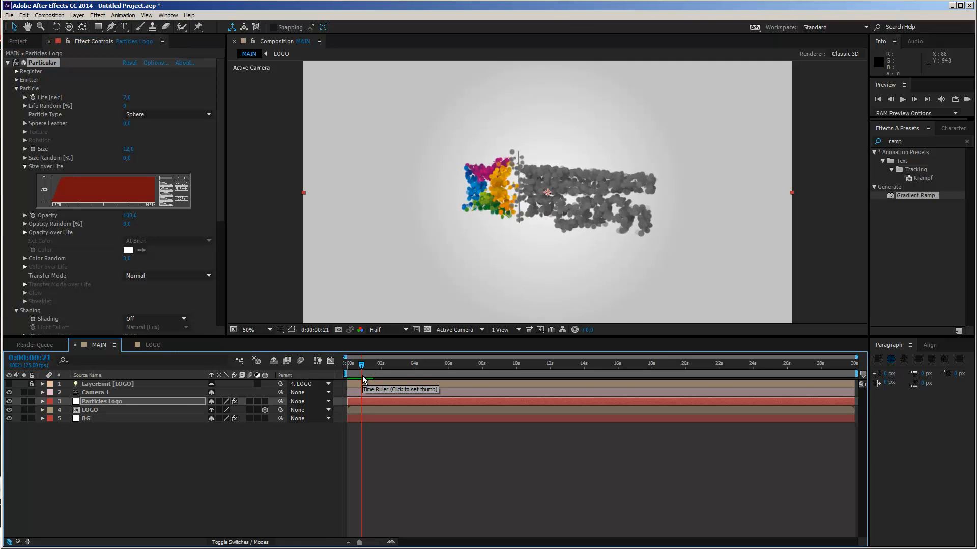
left_click_drag(363, 375, 365, 396)
Step: Duplicate the Particles Logo layer and rename the copy Particles Logo Build
left_click(80, 469)
left_click(92, 401)
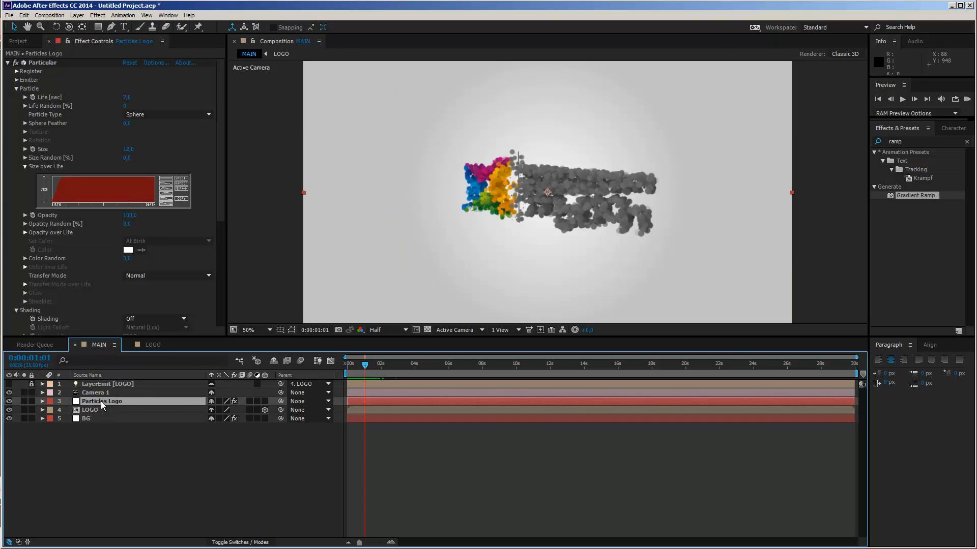
key("ctrl+d")
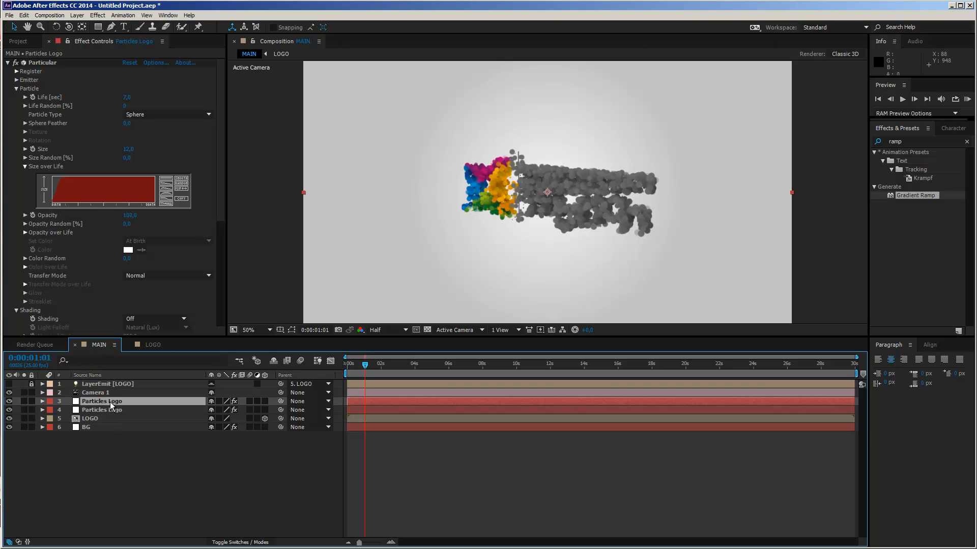
key("Return")
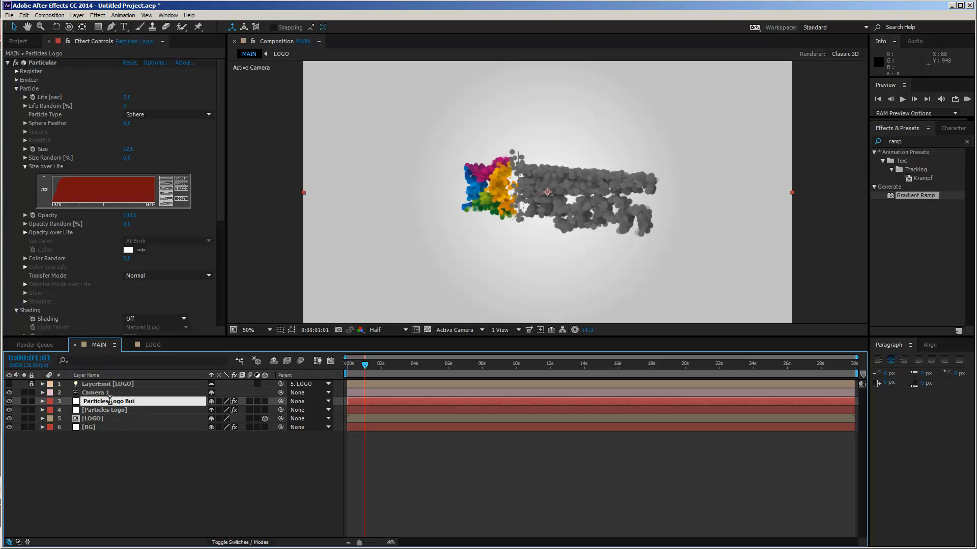
type("Build")
key("Return")
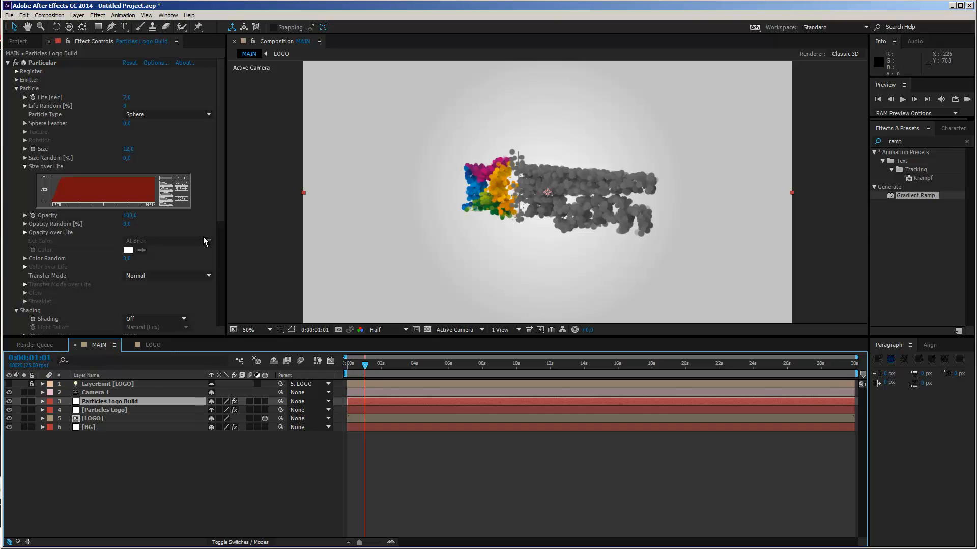
Step: Change the Physics Model of the Particles Logo Build layer's Particular effect to Bounce
left_click(221, 176)
left_click_drag(222, 165, 219, 299)
left_click(17, 296)
left_click(16, 124)
scroll(18, 112, "up", 6)
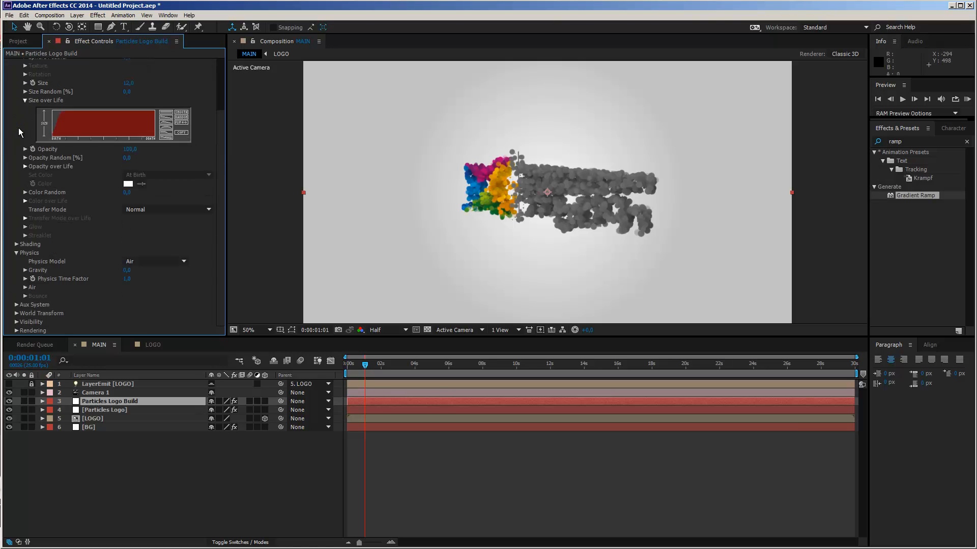
left_click(16, 88)
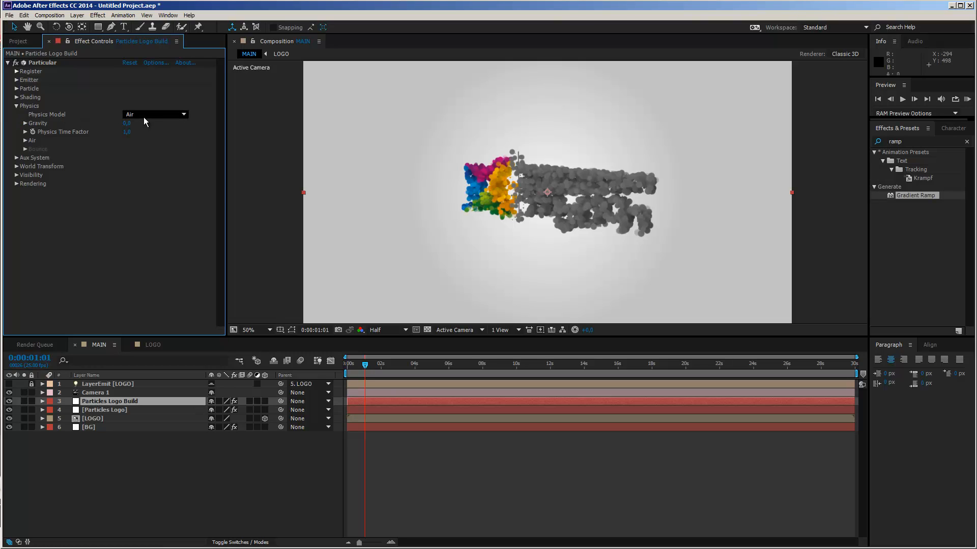
left_click(146, 135)
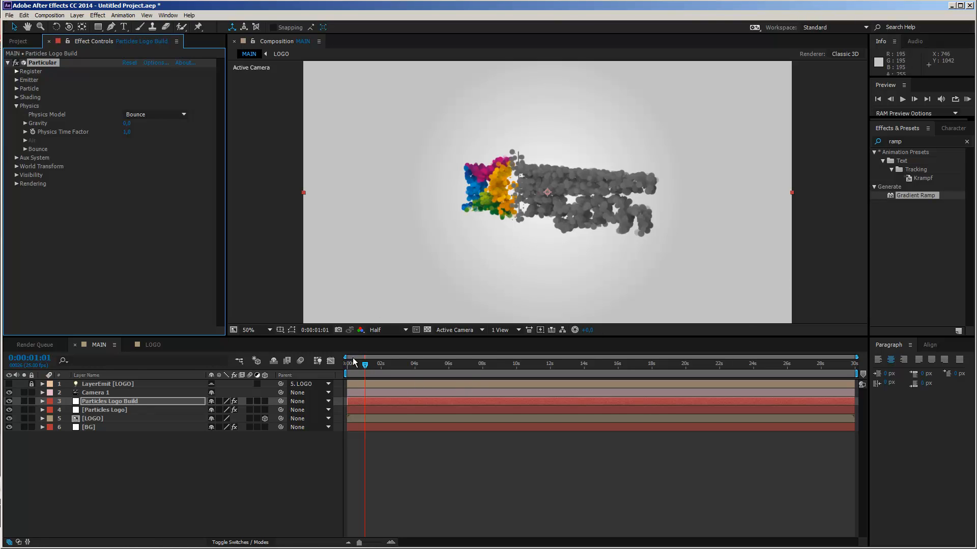
Step: Create a white composition-size solid named Floor and make it a 3D layer beneath all other layers
left_click(77, 16)
mouse_move(74, 26)
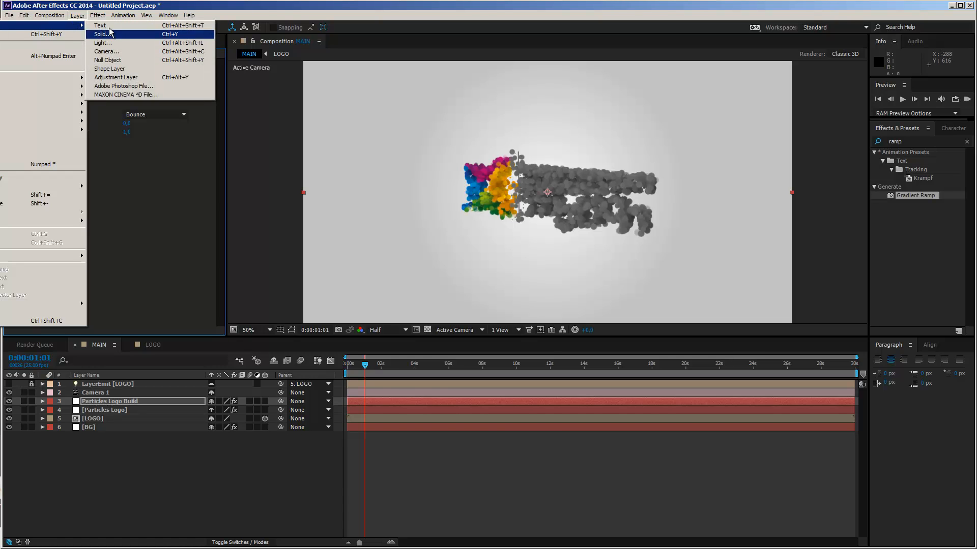
left_click(110, 35)
type("Floor")
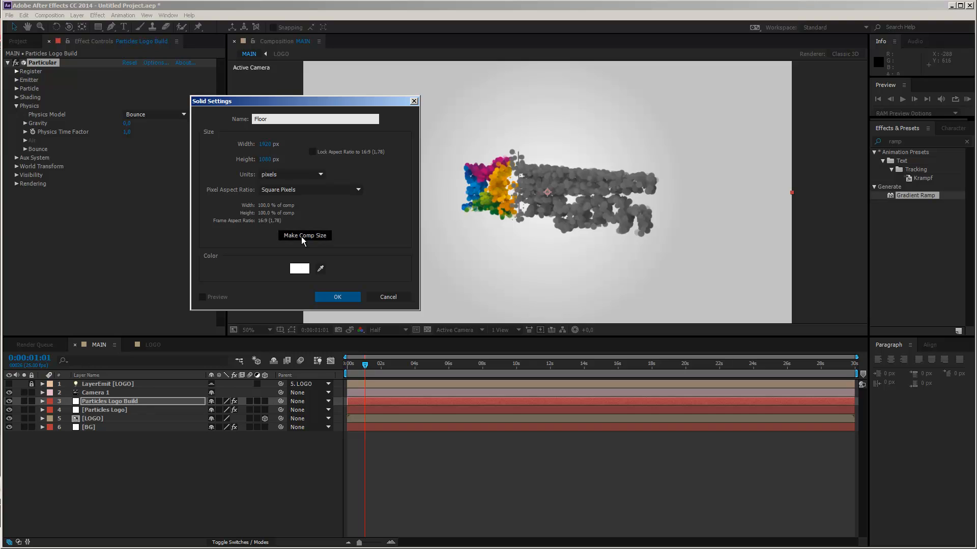
left_click(340, 300)
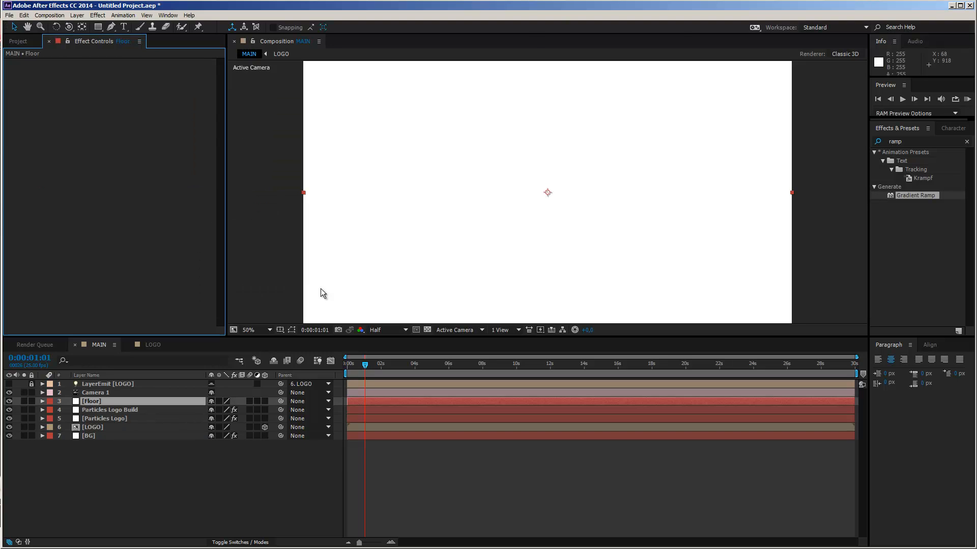
left_click(264, 402)
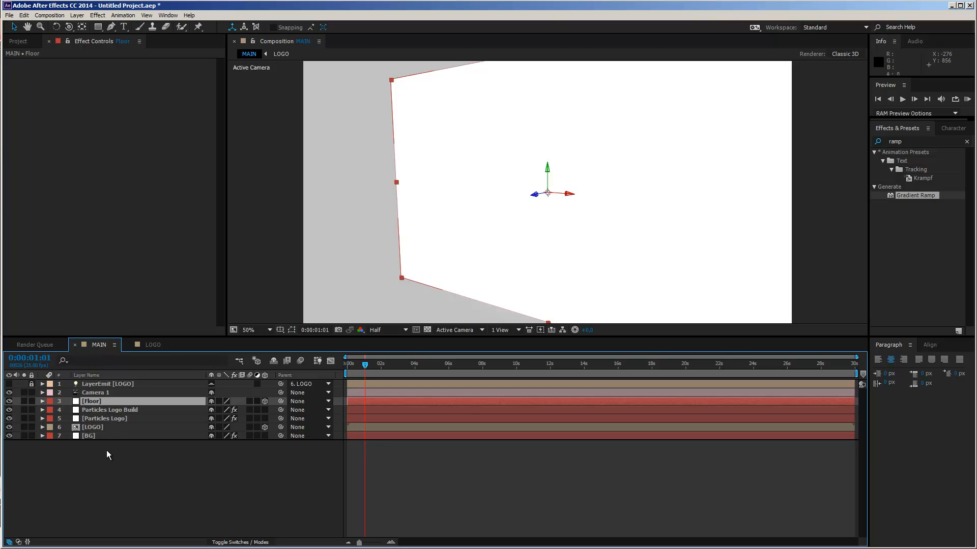
key("ctrl+shift+bracketleft")
Step: Set the Floor layer's X Rotation to -90° and lower it vertically to well below the logo
key("r")
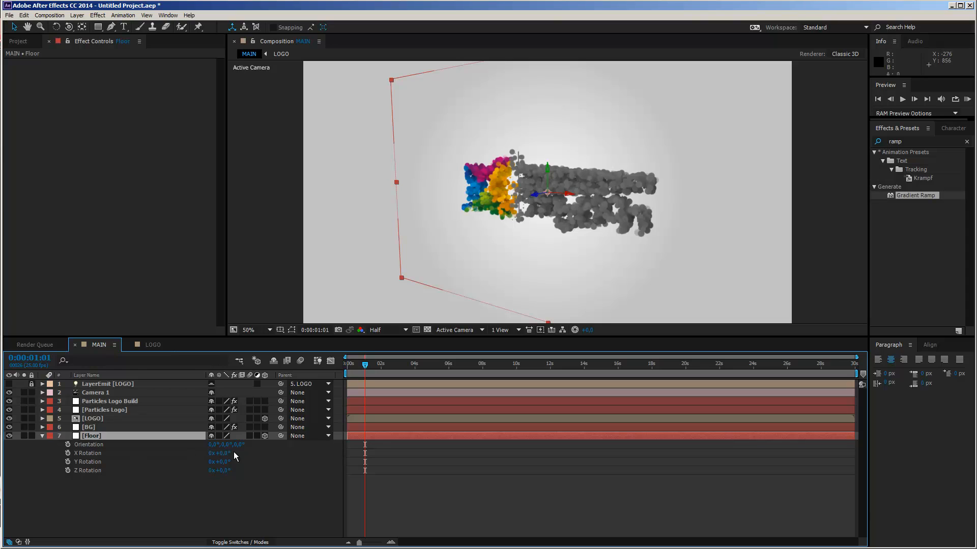
left_click(220, 452)
type("-90")
key("Return")
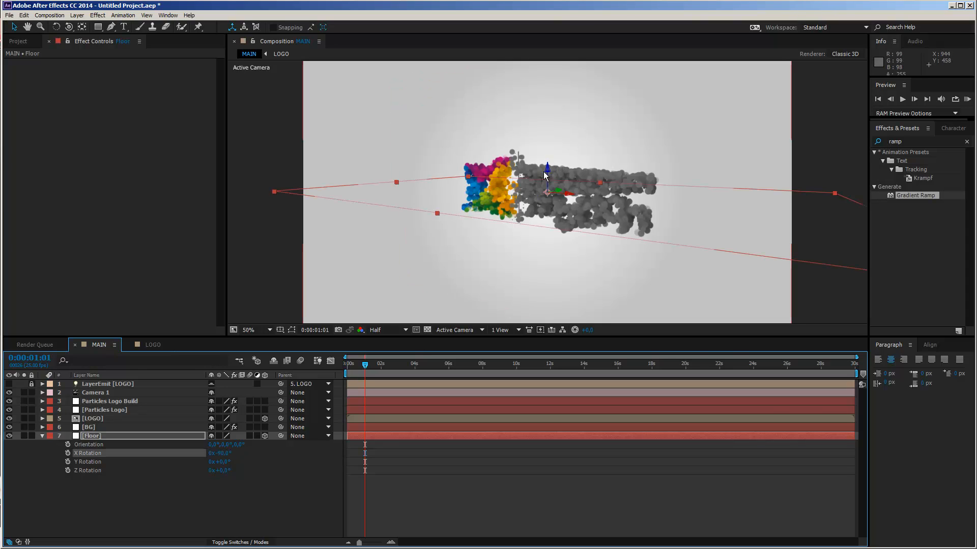
left_click_drag(547, 173, 547, 304)
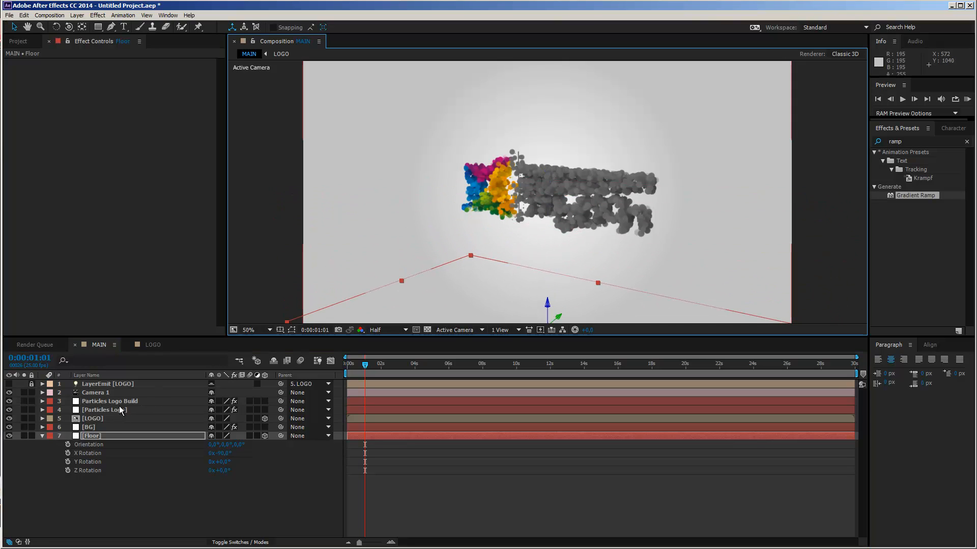
Step: Reset Camera 1's transform and check the Floor layer's placement from the front view
left_click(109, 392)
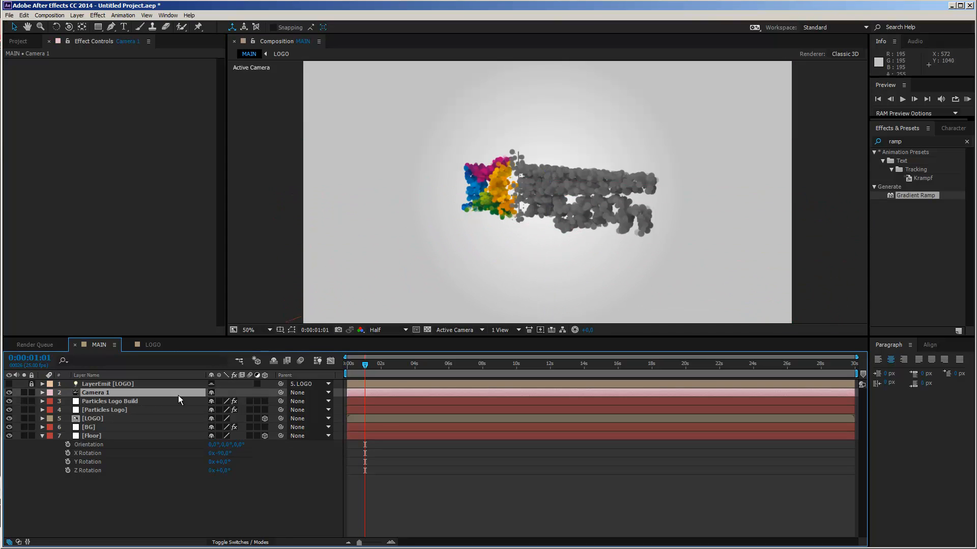
left_click(42, 392)
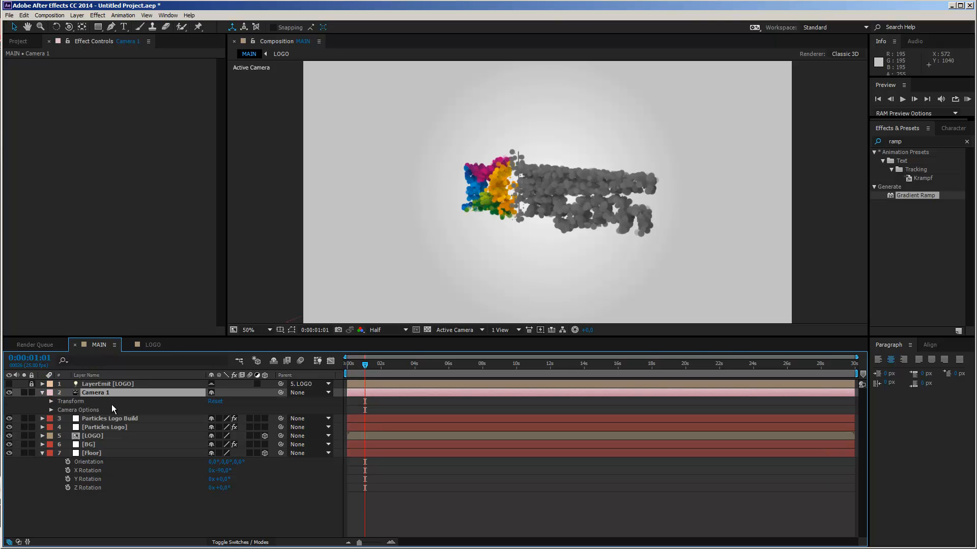
left_click(219, 399)
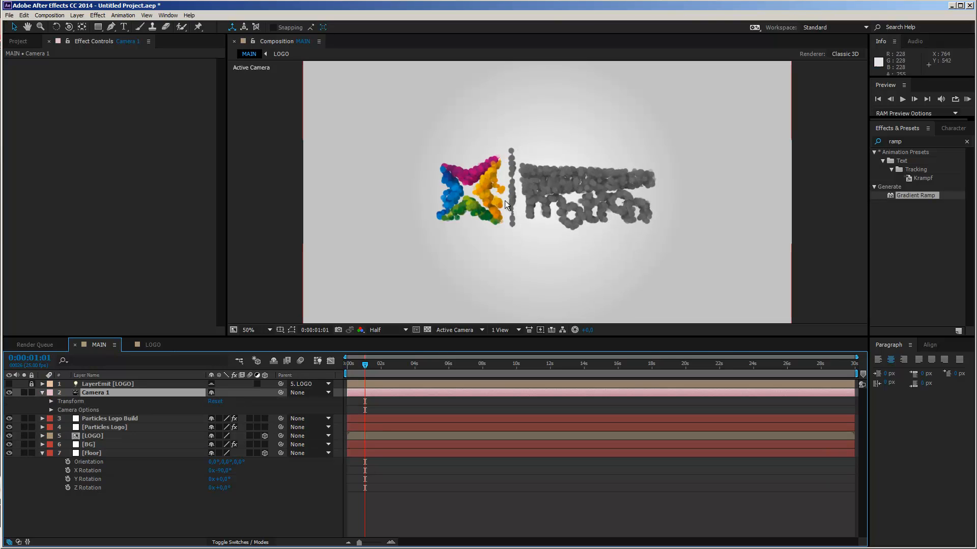
left_click(93, 454)
scroll(563, 257, "down", 2)
scroll(530, 274, "up", 2)
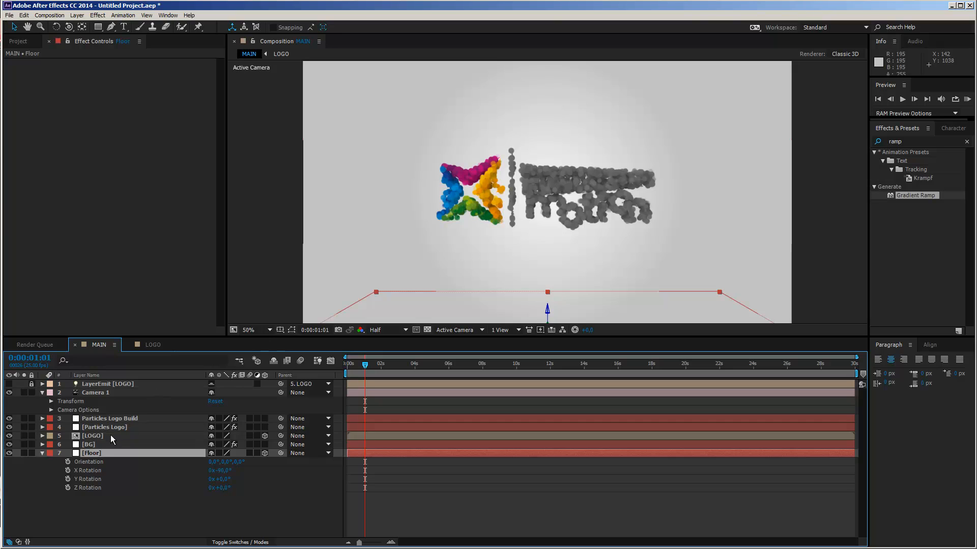
Step: Assign the Floor solid as the bounce Floor Layer in the Particles Logo Build layer's Particular effect
left_click(108, 418)
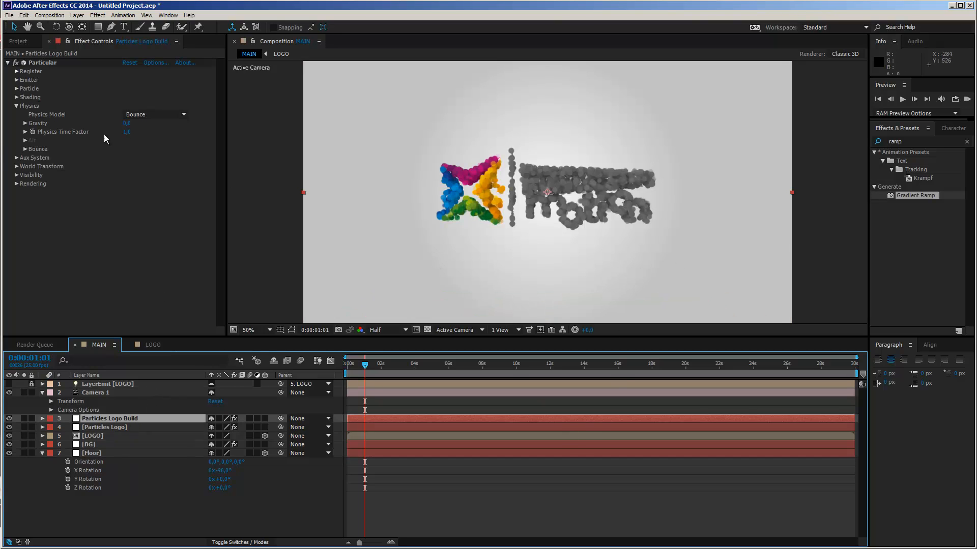
left_click(25, 149)
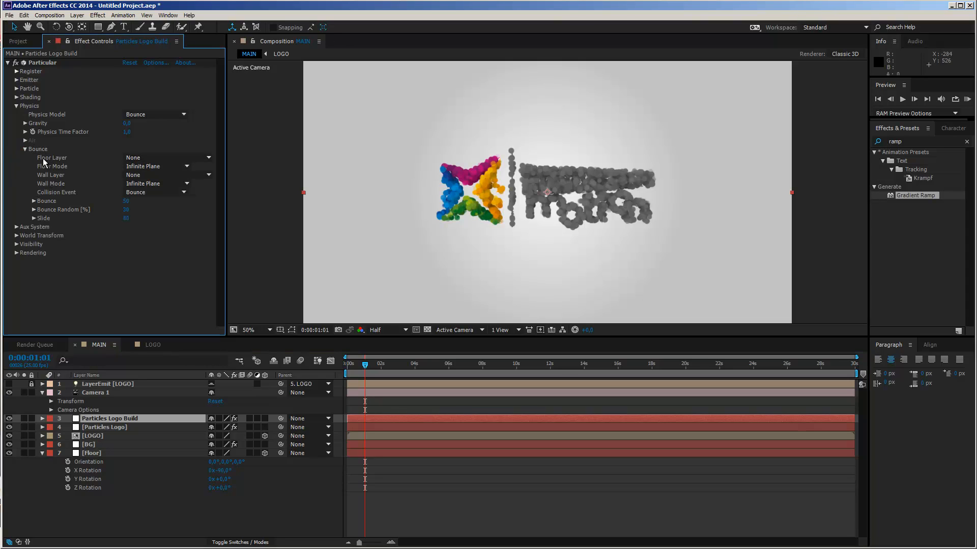
left_click(165, 158)
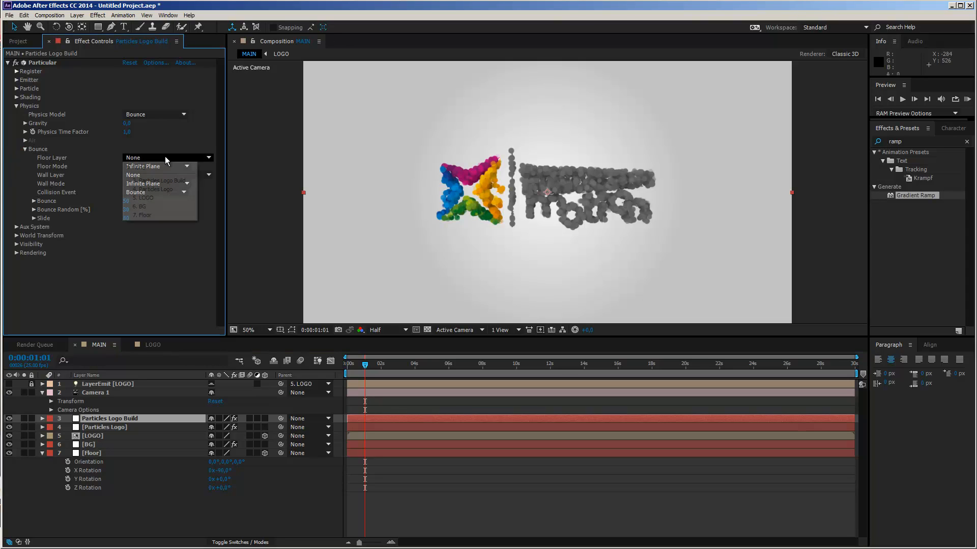
left_click(142, 215)
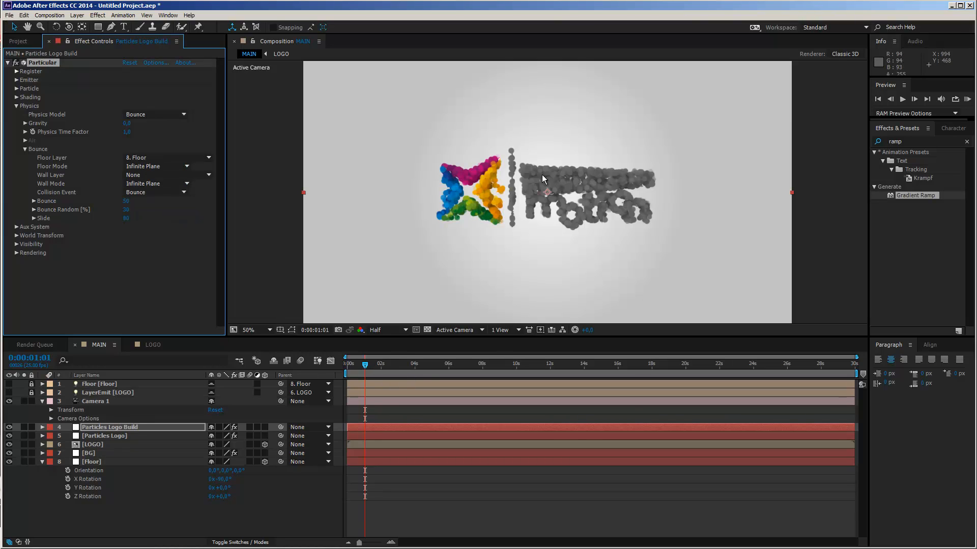
Step: Set the Physics Gravity of the Particles Logo Build layer's Particular effect to 175
key("comma")
key("period")
key("comma")
key("period")
left_click(126, 123)
type("175")
key("Return")
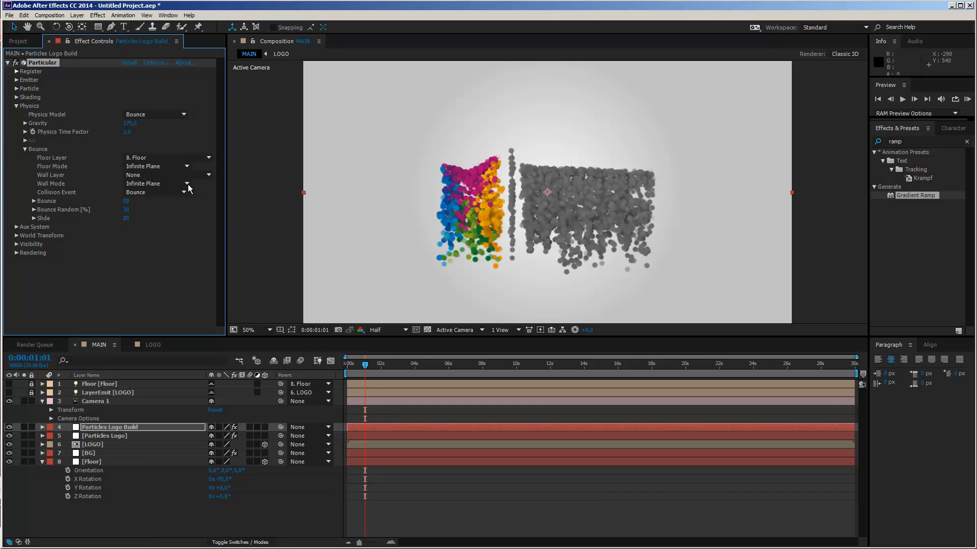
Step: At about 0:00:09:22, raise the Floor layer vertically so the falling particles land a little below the logo, inside the frame
left_click_drag(367, 367, 448, 372)
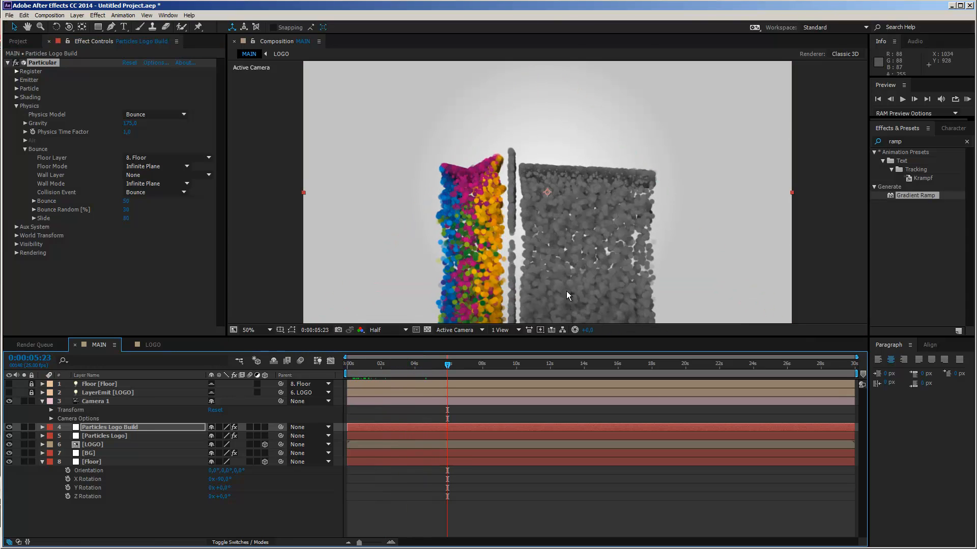
key("comma")
left_click(515, 365)
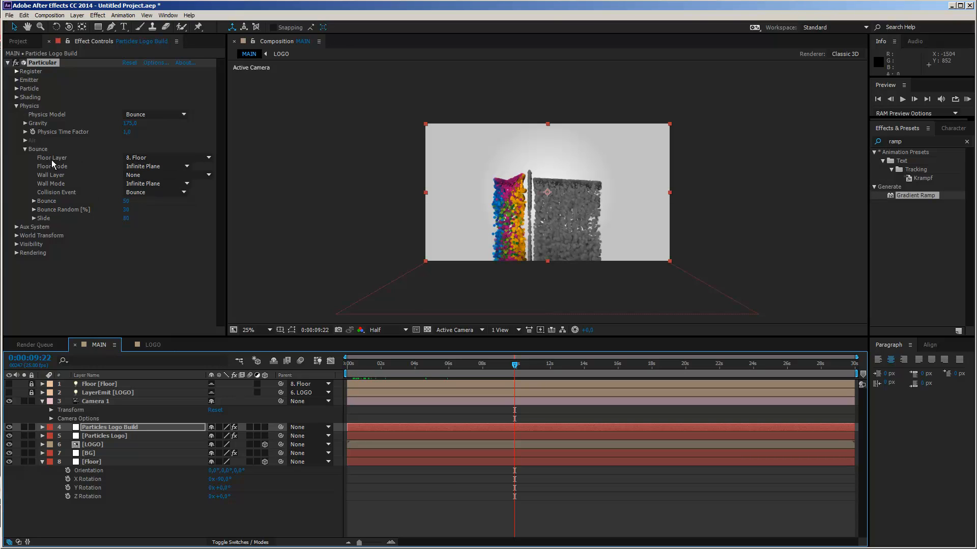
left_click(102, 462)
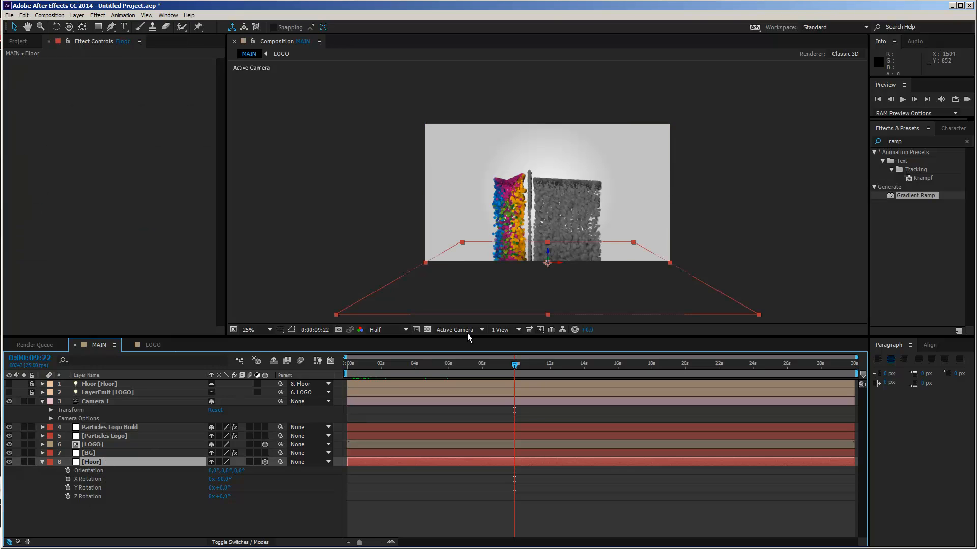
left_click_drag(548, 249, 544, 224)
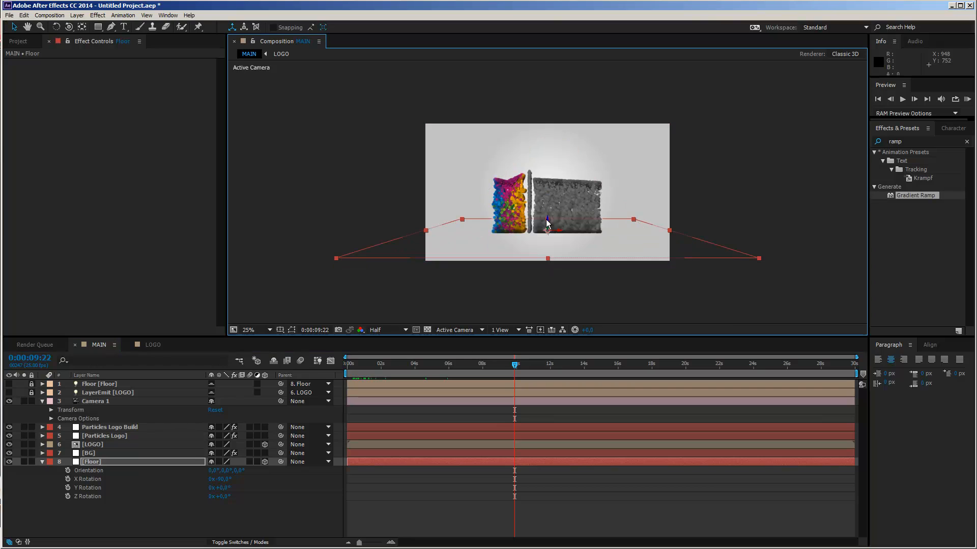
key("period")
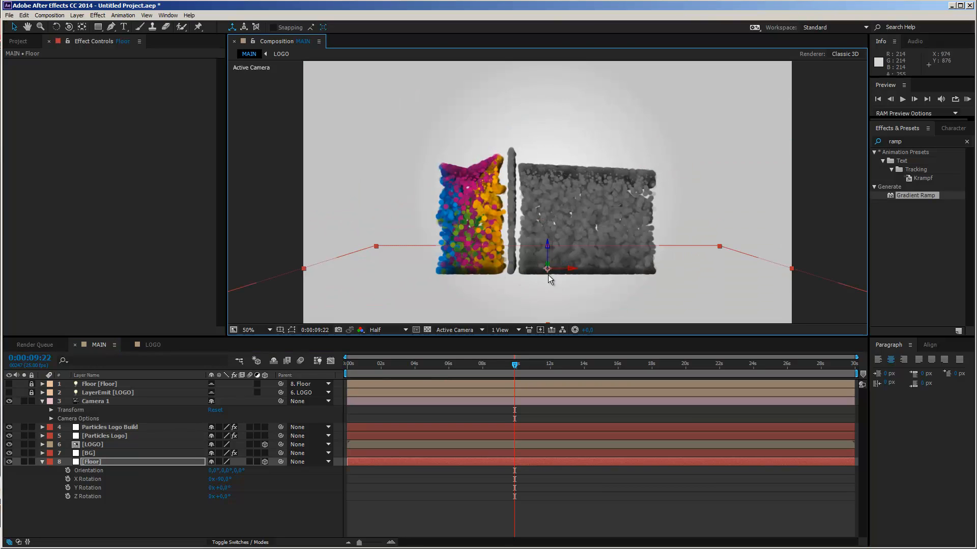
key("comma")
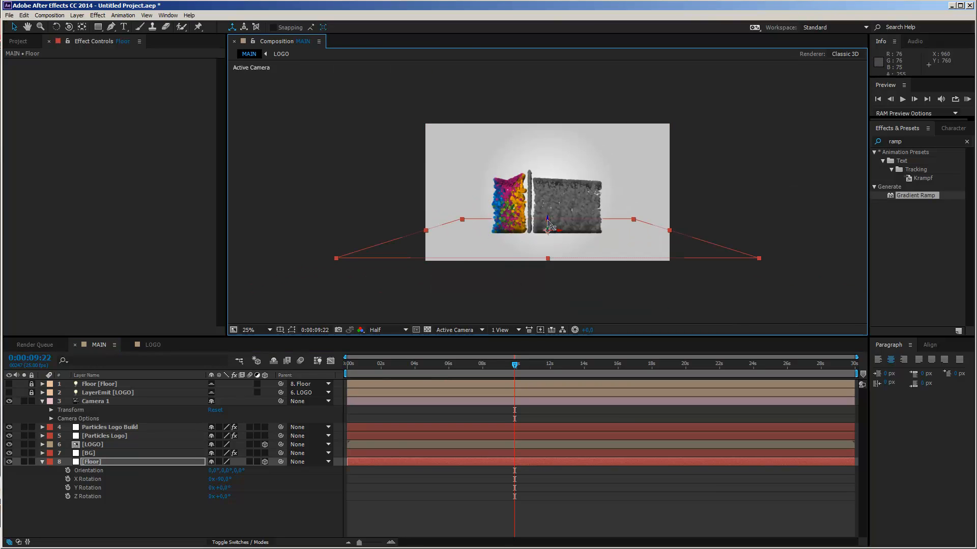
mouse_move(548, 224)
left_mouse_down()
mouse_move(550, 241)
mouse_move(547, 221)
left_mouse_up()
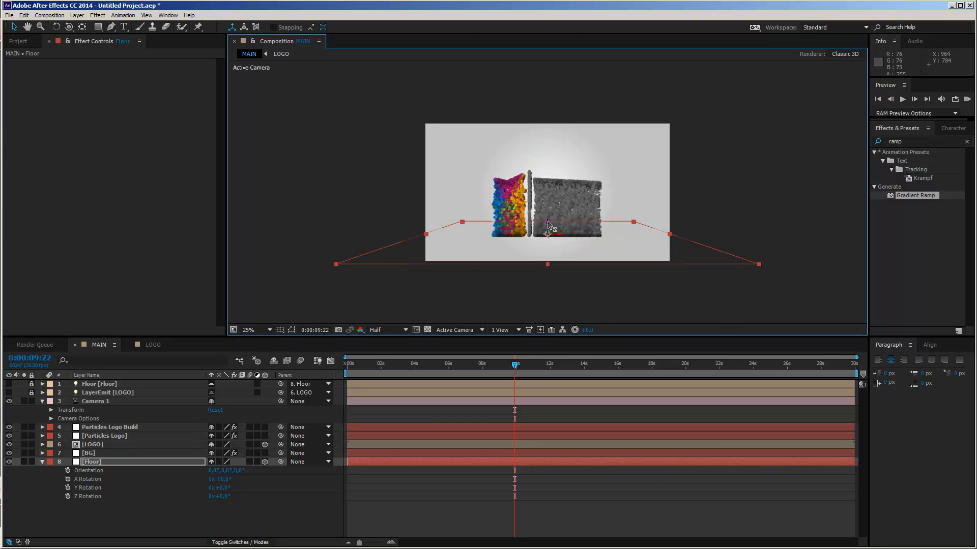
key("period")
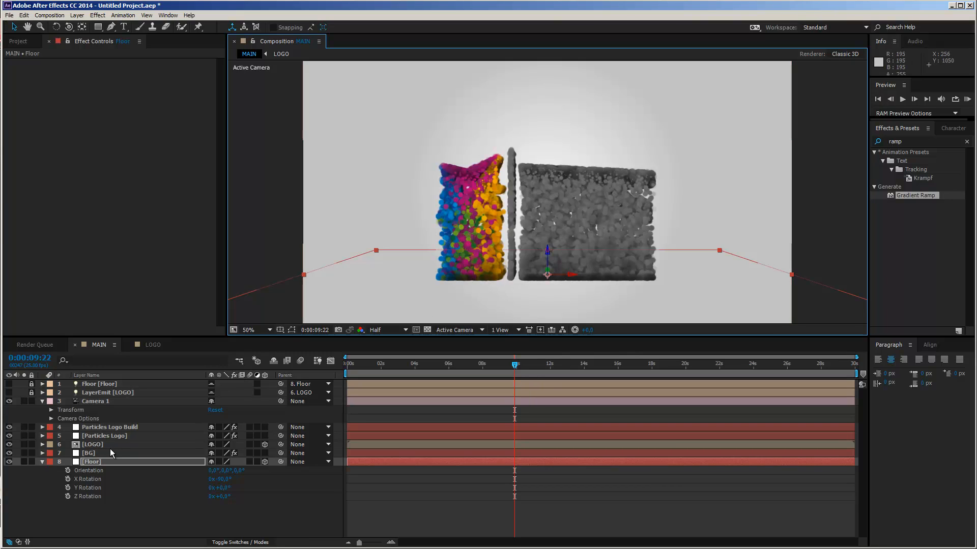
Step: Change the bounce Collision Event of the Particles Logo Build layer to Slide
left_click(116, 429)
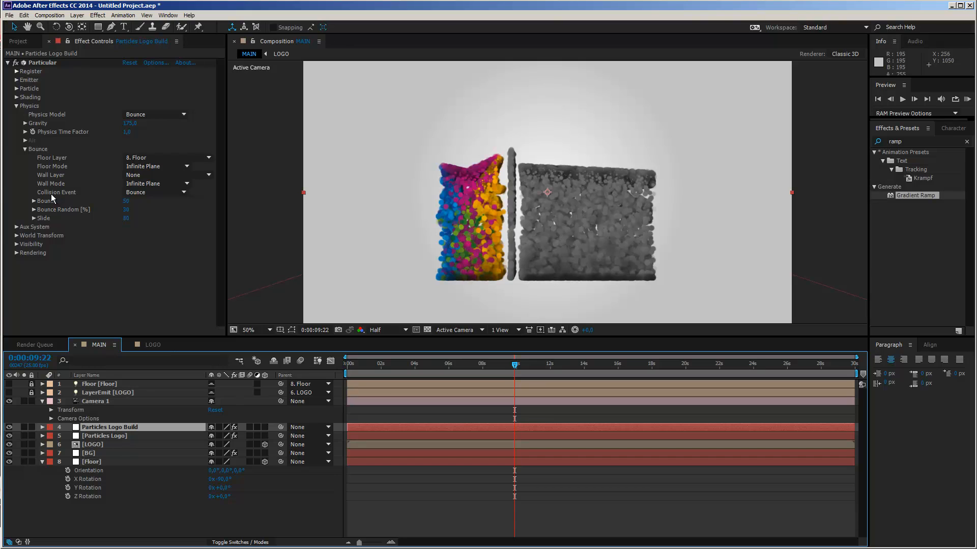
left_click(139, 195)
left_click(231, 195)
left_click(173, 194)
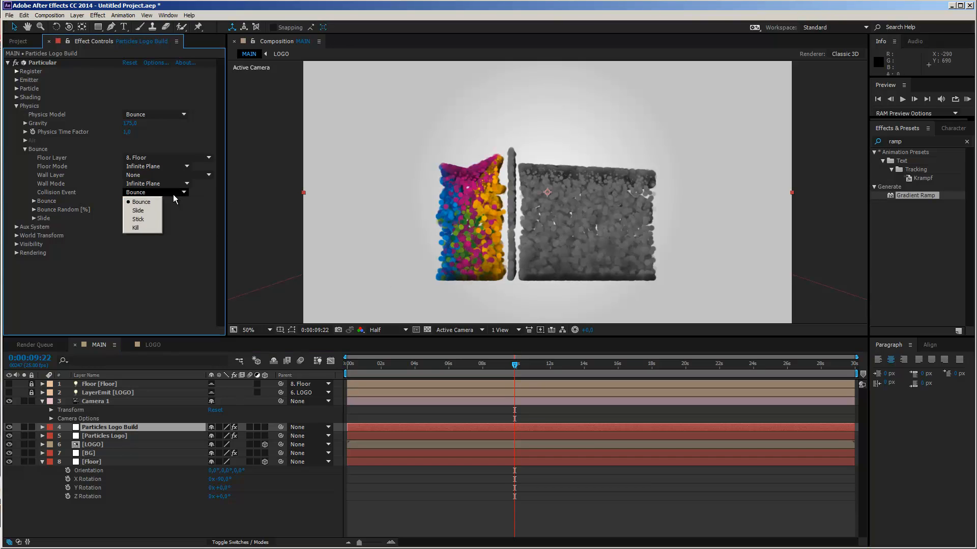
left_click(157, 211)
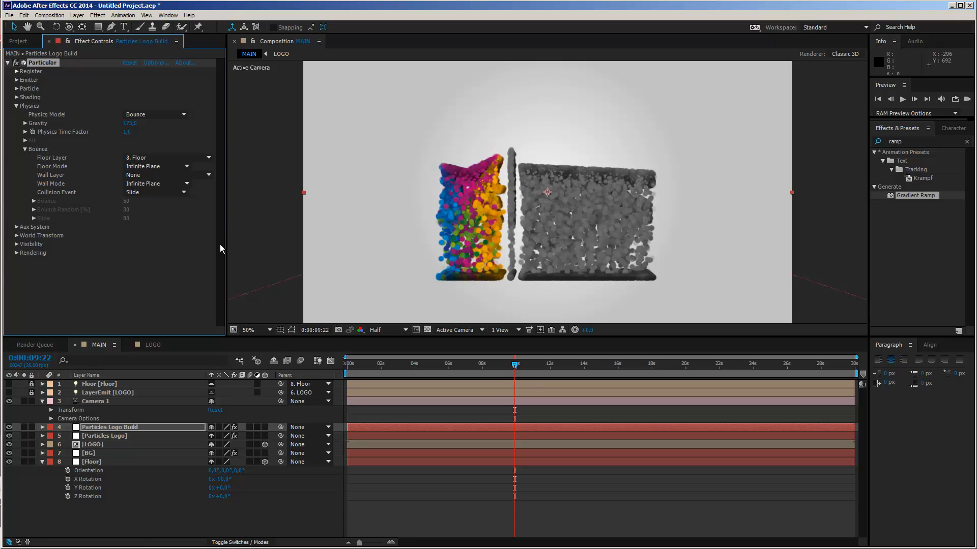
Step: Set the Particles Logo Build emitter's Velocity to 100 and Velocity Random to 20%
left_click(17, 79)
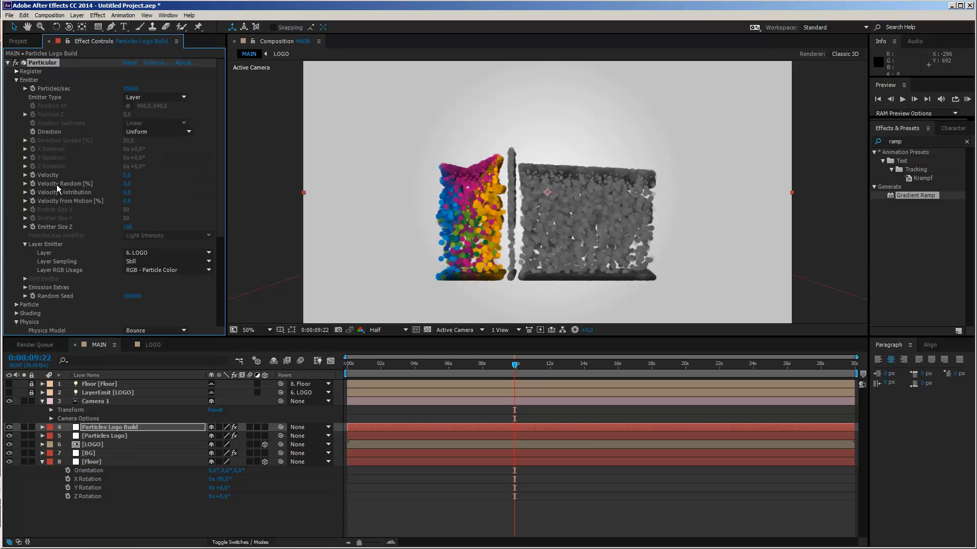
left_click(126, 176)
type("100")
left_click(168, 182)
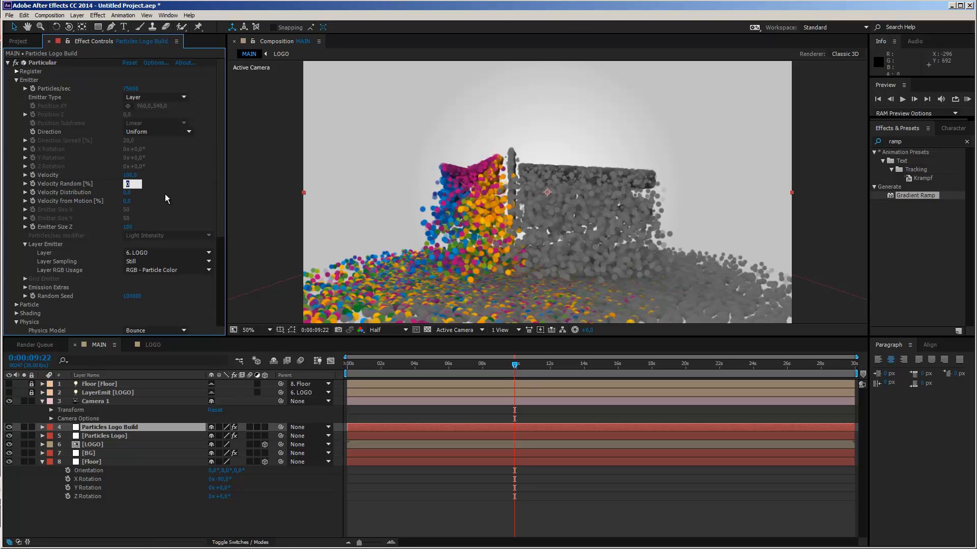
type("20")
key("Return")
Step: Set the Particles Logo Build emitter's Velocity Distribution to 0.5 and Velocity from Motion to 20%
left_click(126, 192)
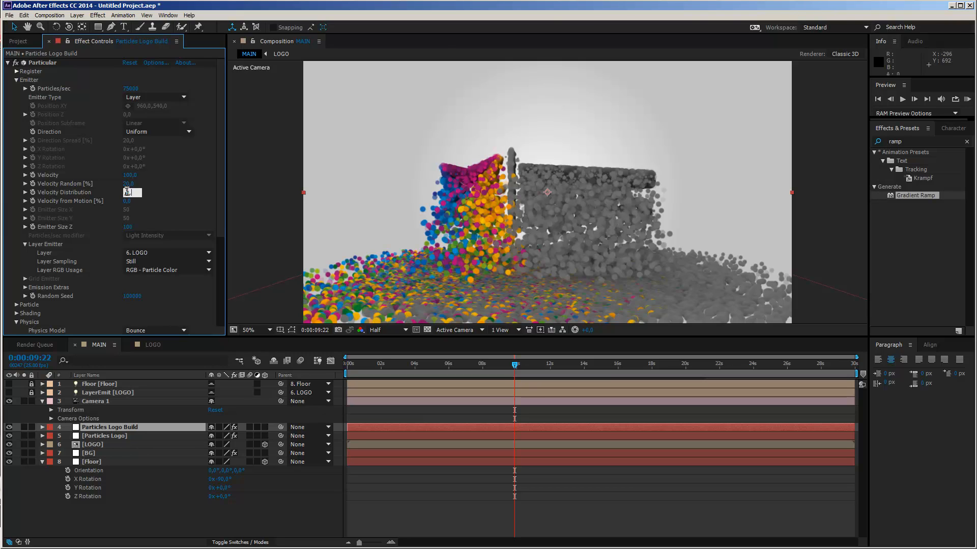
key("Return")
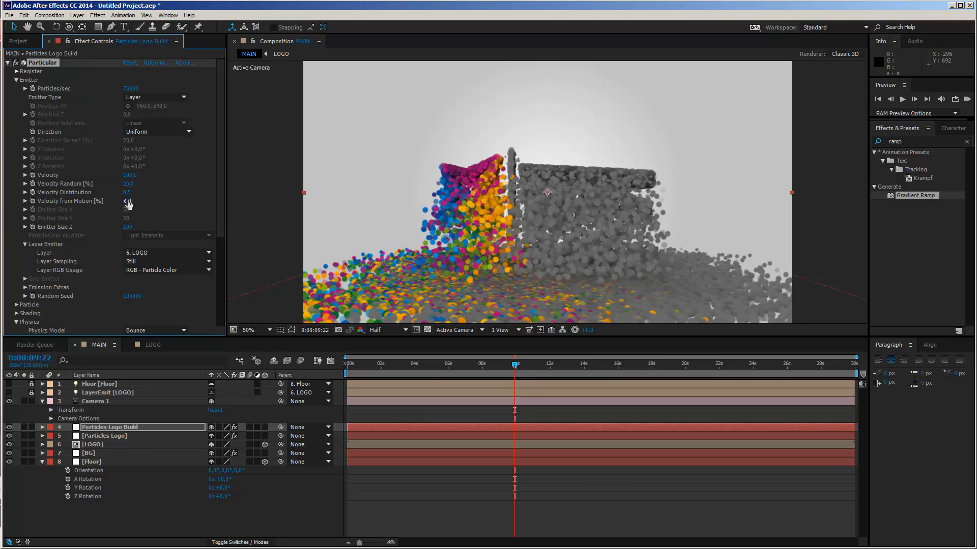
left_click(128, 201)
type("20")
key("Return")
Step: Set the Particles Logo Build emitter's Particles/sec to 25000
left_click(132, 90)
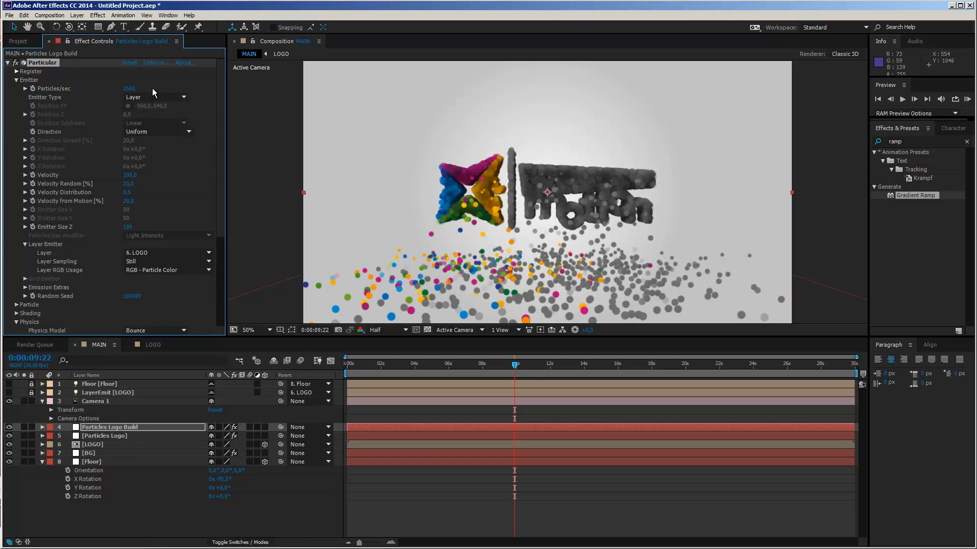
left_click(131, 89)
type("0")
key("Return")
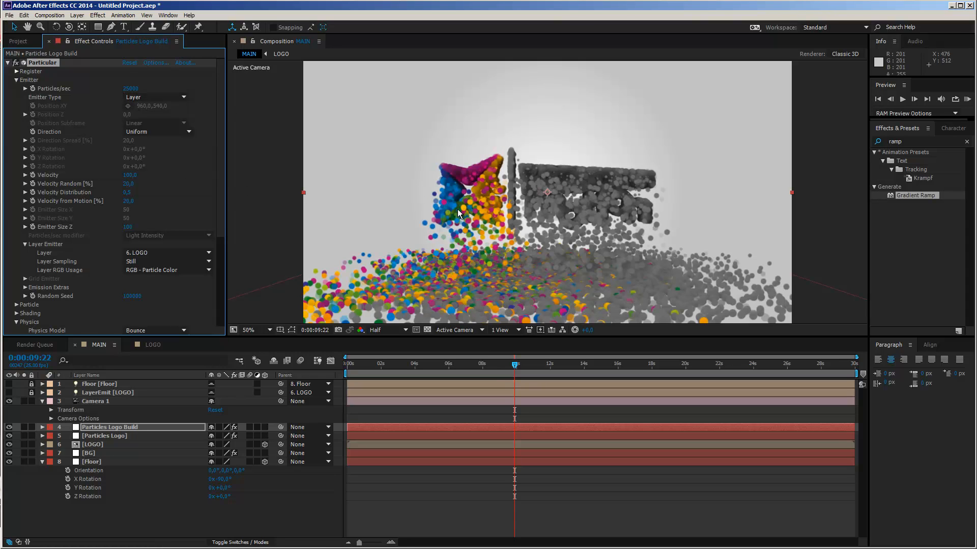
Step: Go to about 0:00:03:02 and hide the Particles Logo layer
left_click_drag(493, 368, 398, 376)
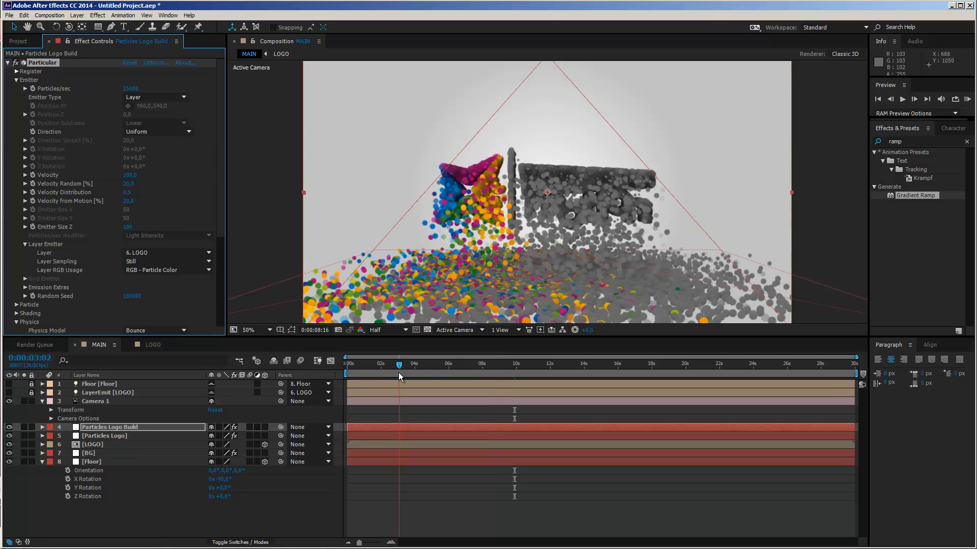
left_click(113, 436)
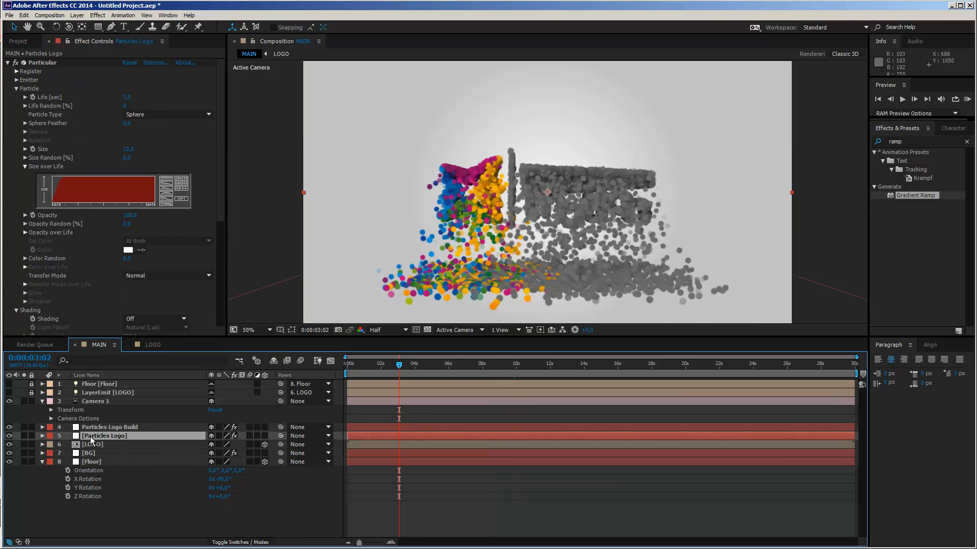
left_click(9, 436)
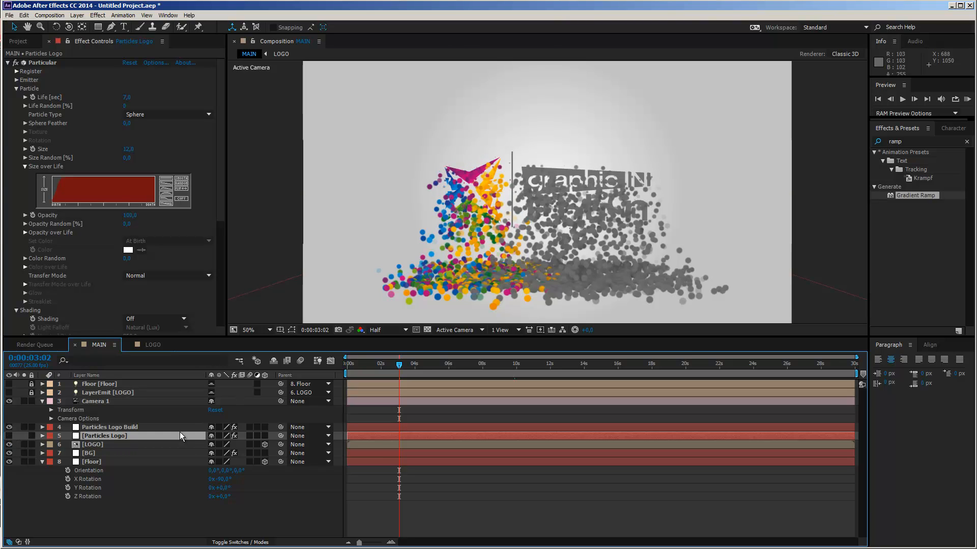
Step: Move to about 0:00:04:21 and play a RAM preview of the particle build-up
left_click_drag(392, 364, 429, 393)
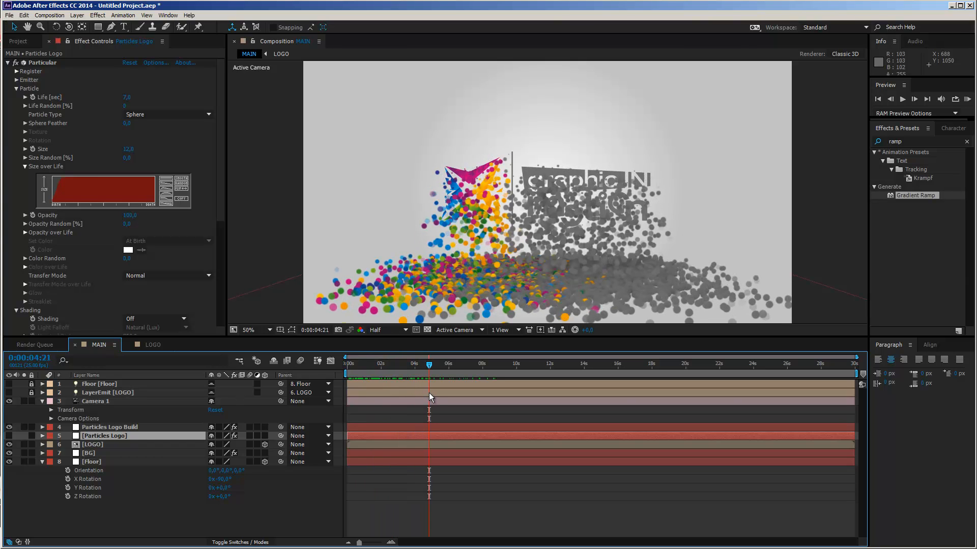
key("KP_0")
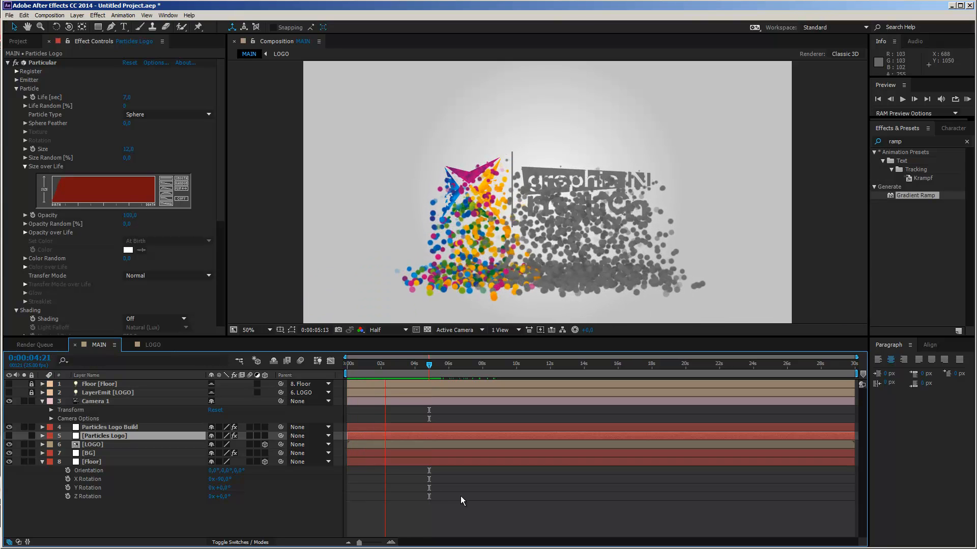
key("space")
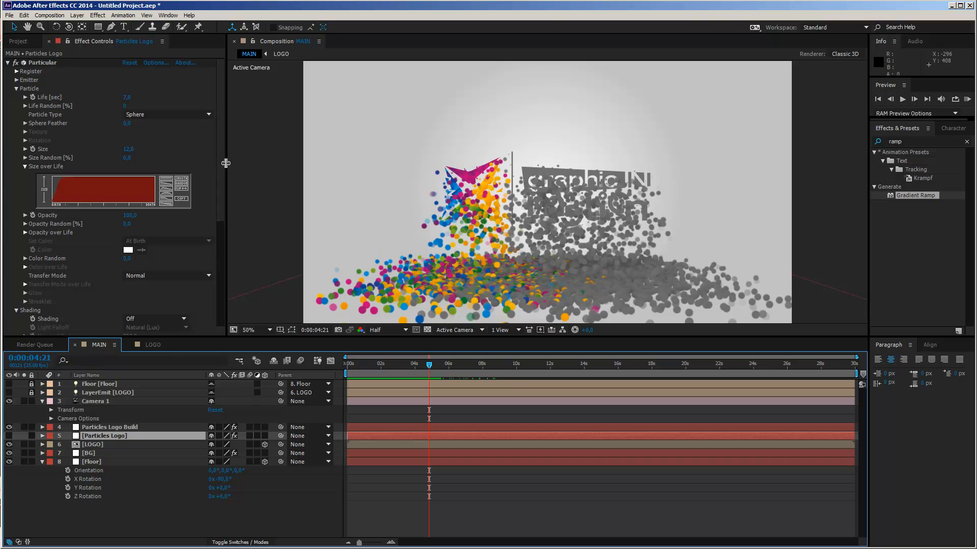
scroll(221, 159, "down", 6)
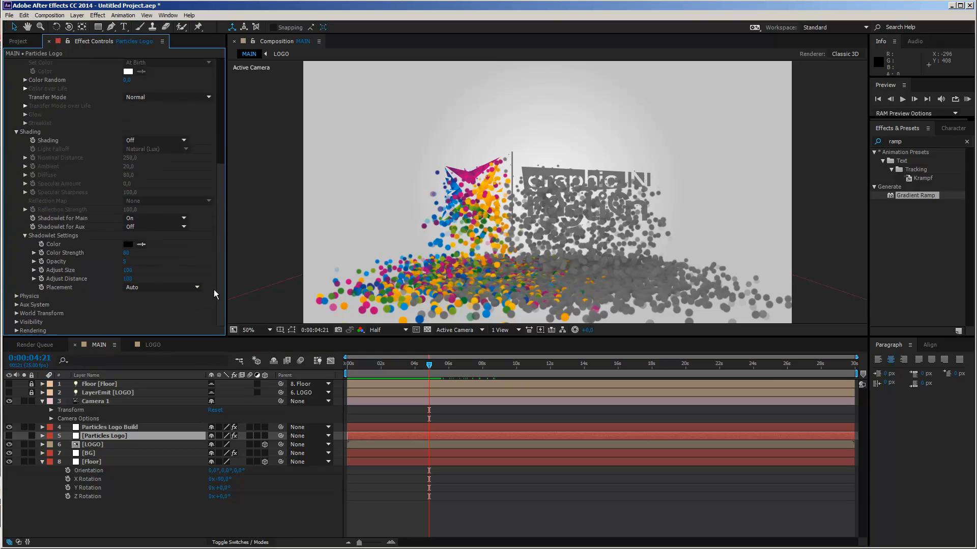
left_click(16, 296)
scroll(20, 295, "down", 2)
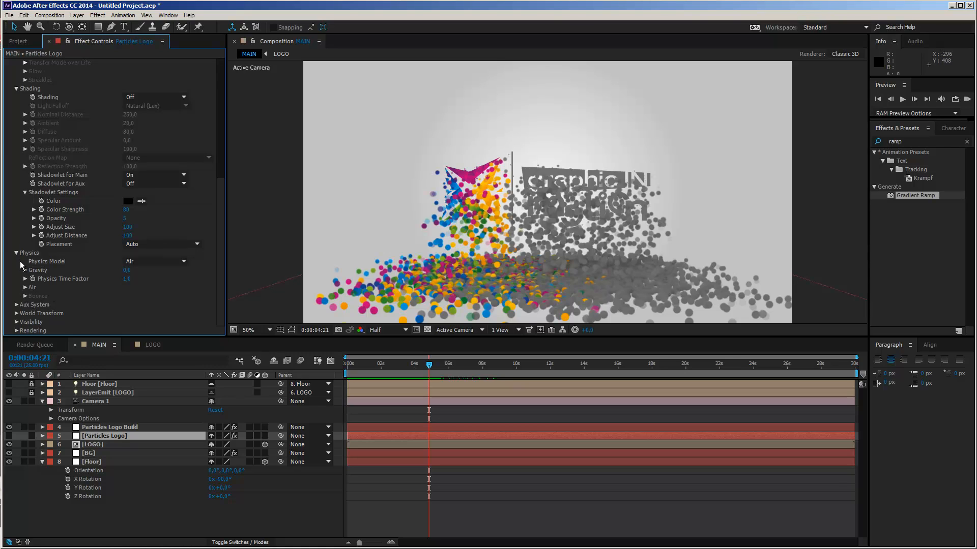
Step: Switch the Particles Logo Build layer's Collision Event to Bounce and set its Bounce amount to 0
left_click(108, 428)
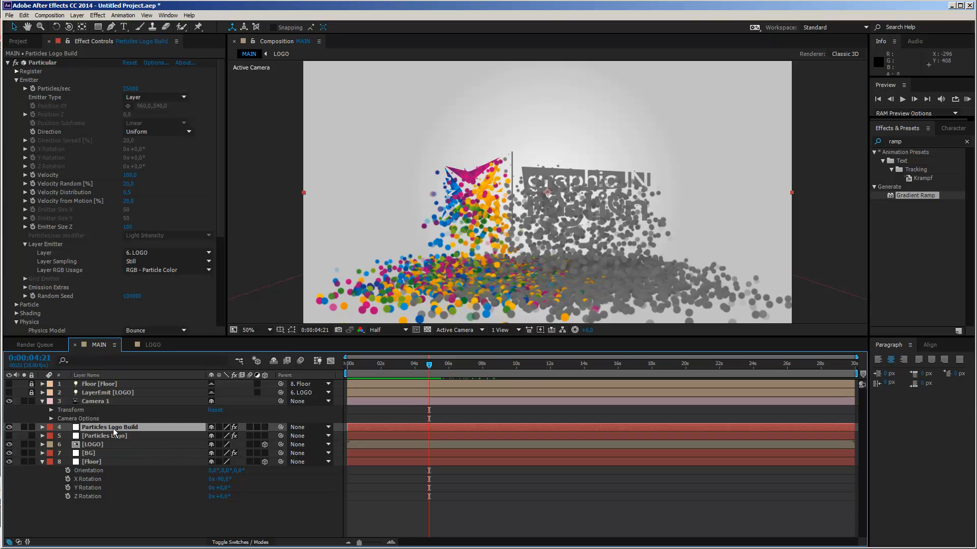
scroll(119, 216, "down", 6)
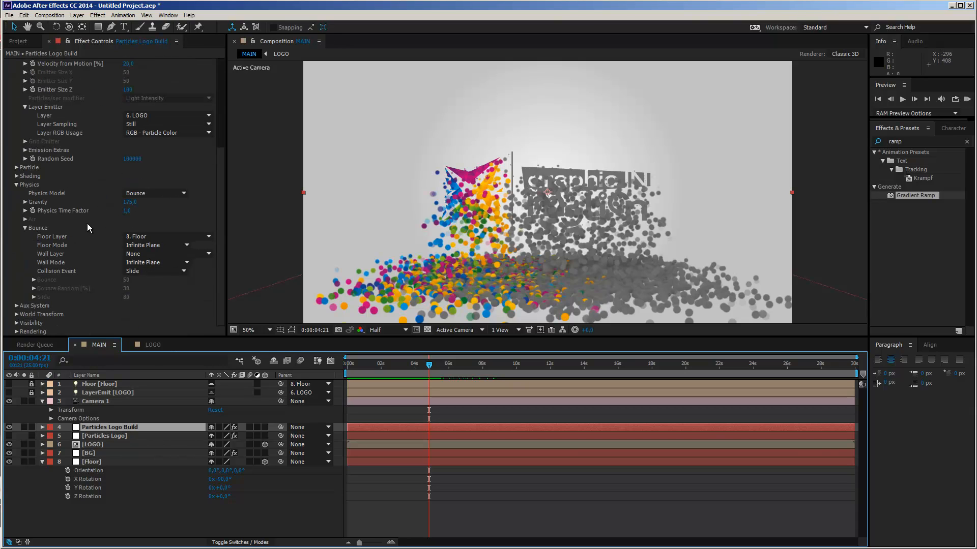
left_click(142, 271)
left_click(145, 281)
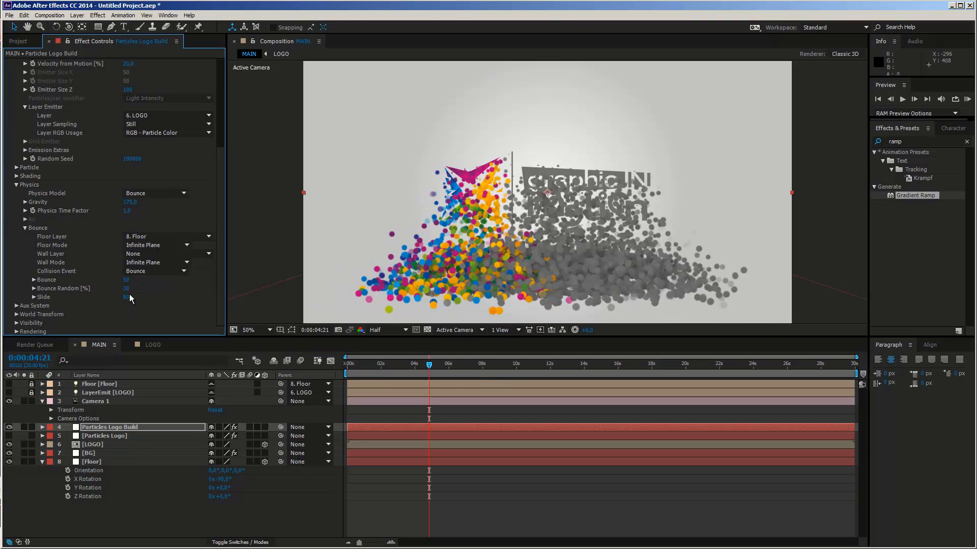
type("0")
key("Return")
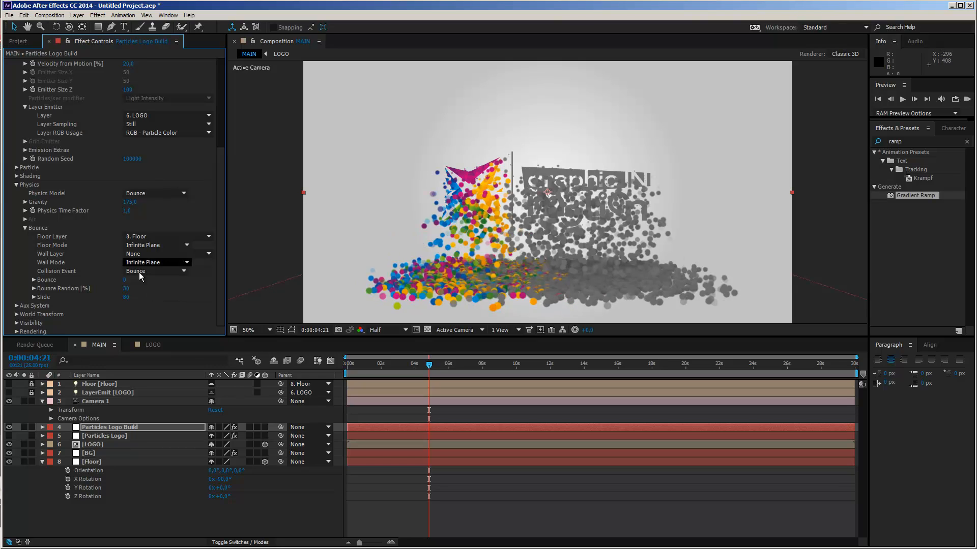
Step: Set the Slide value in the Particles Logo Build layer's bounce settings to 125
left_click(127, 298)
type("125")
key("Return")
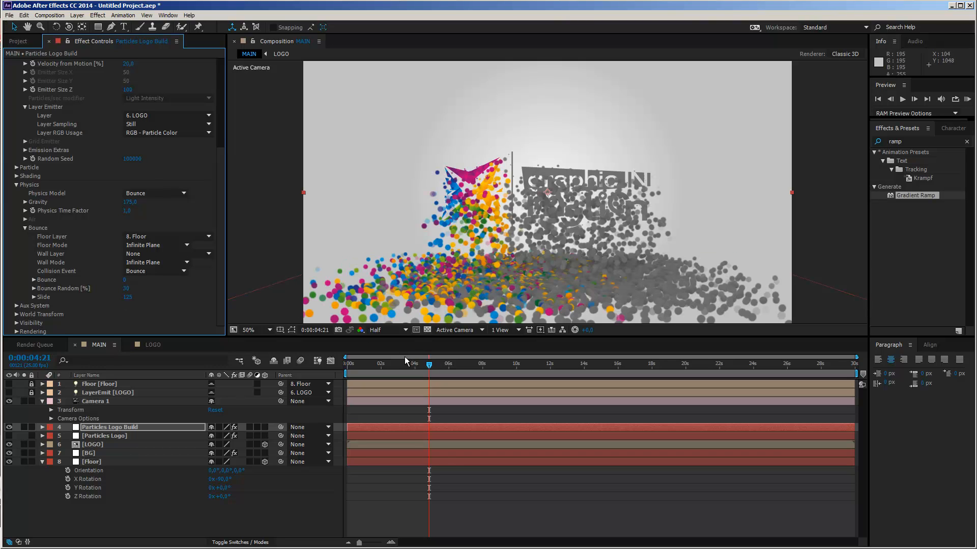
Step: Keyframe the Particles Logo Build layer's Particles/sec at 0:00:04:24 and set it to 0 one frame further, at 0:00:05:00
left_click_drag(405, 363, 431, 377)
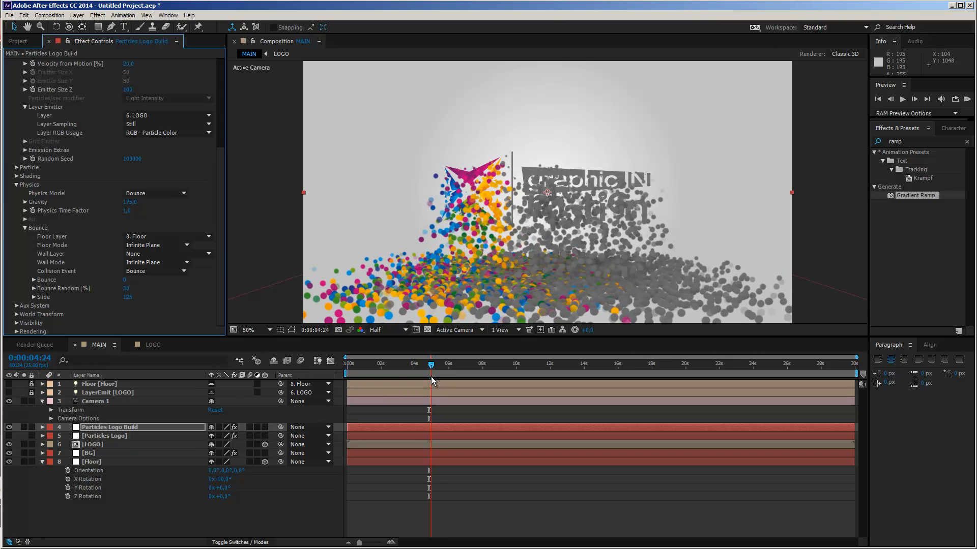
left_click(431, 377)
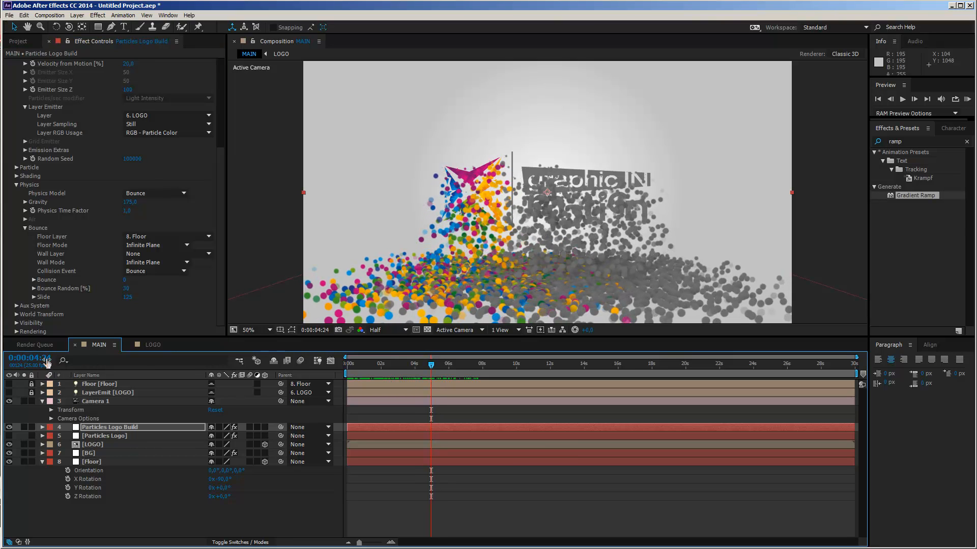
scroll(108, 262, "up", 5)
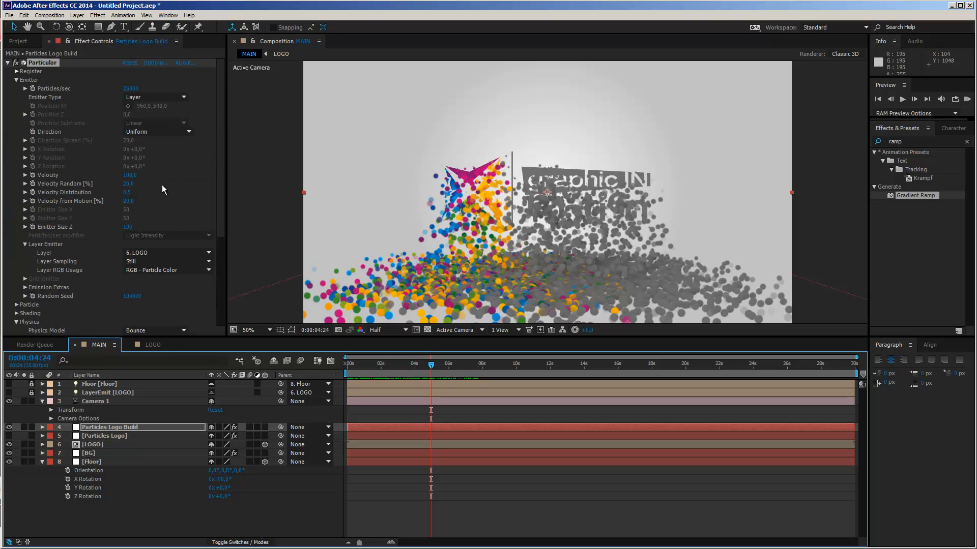
left_click(32, 89)
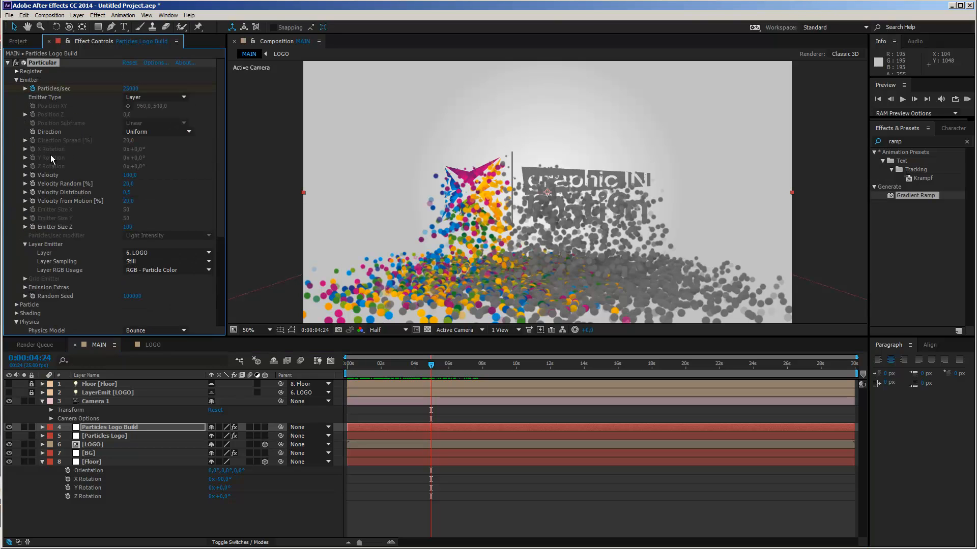
key("Page_Down")
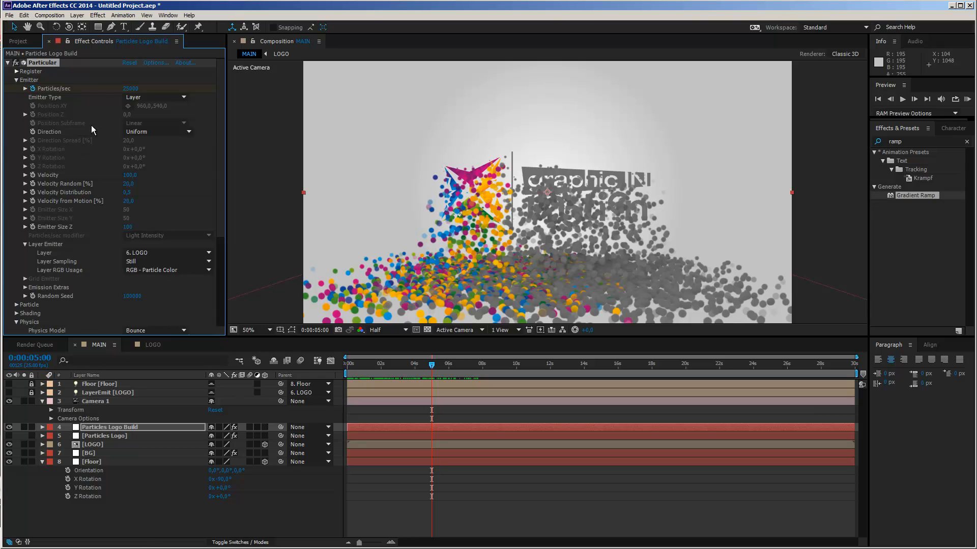
left_click(127, 89)
type("0")
key("Return")
Step: At about 0:00:08:04, set the Particles Logo Build layer's particle Size Random to 50% and its Size to 8
left_click_drag(432, 370, 484, 376)
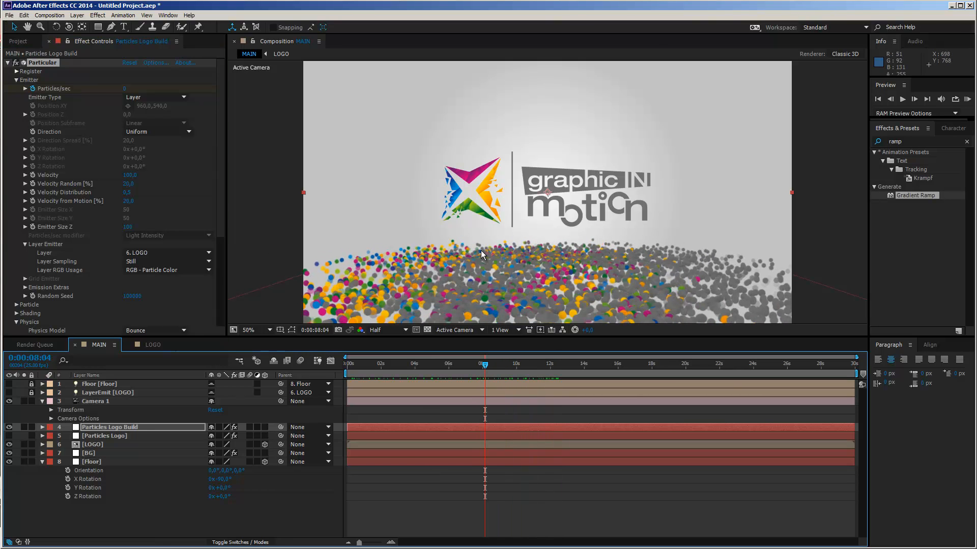
left_click_drag(220, 194, 219, 277)
left_click(16, 194)
left_click(17, 80)
left_click(16, 89)
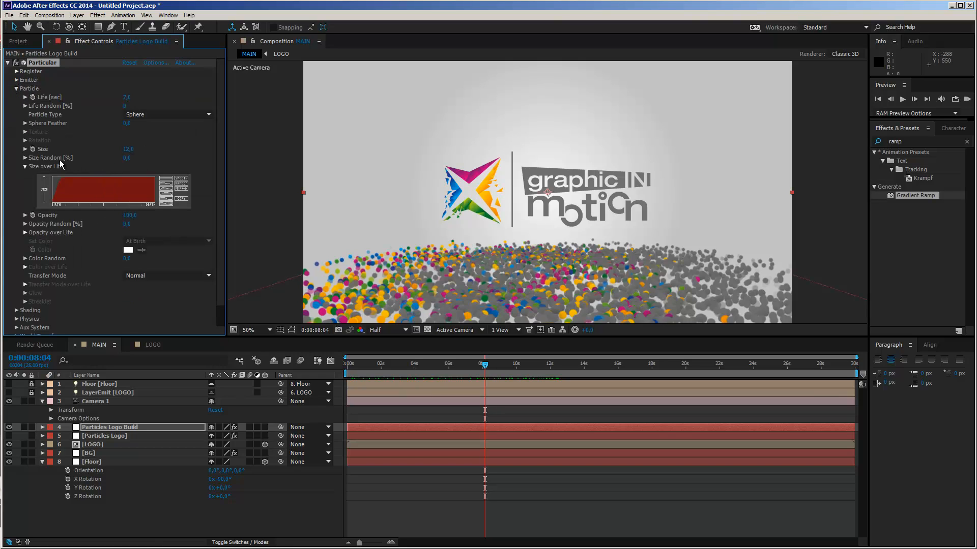
left_click(127, 157)
key("Return")
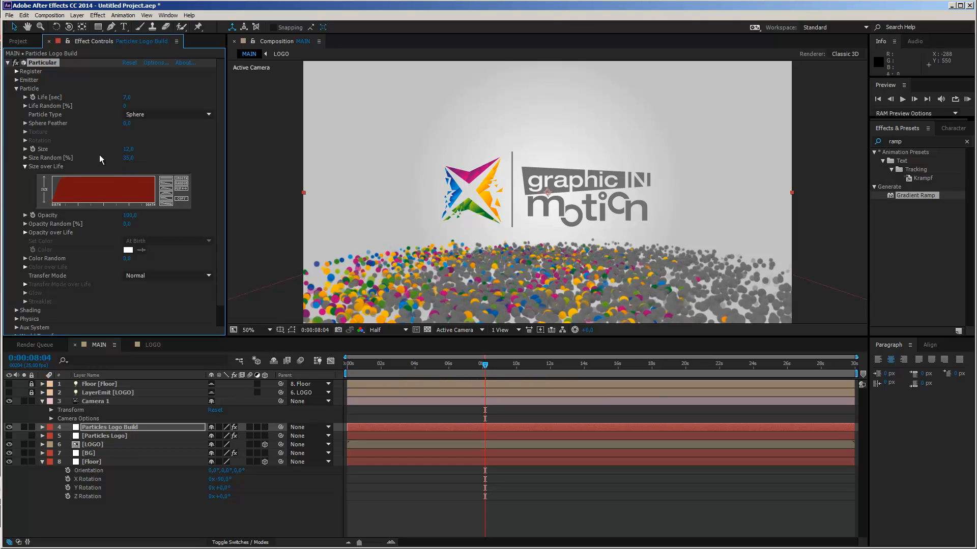
key("Return")
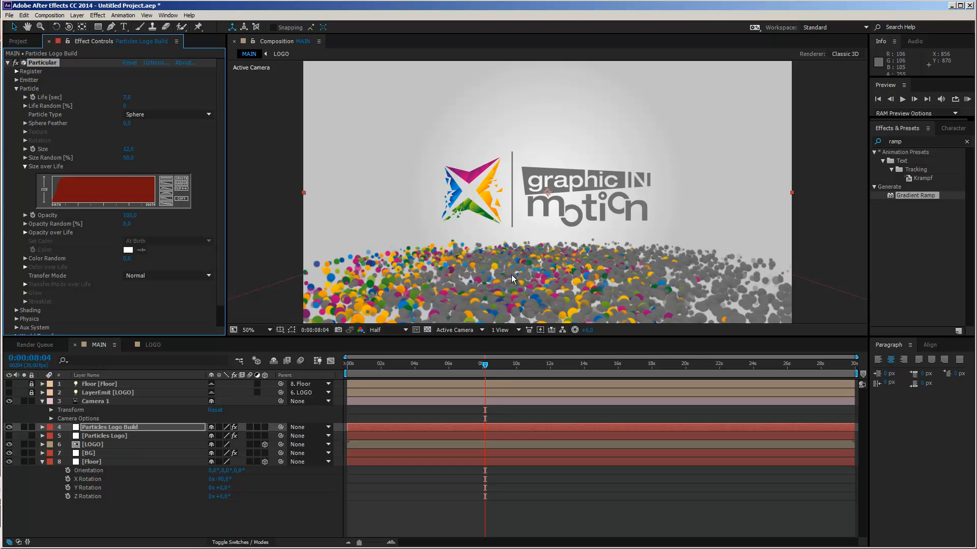
left_click(127, 149)
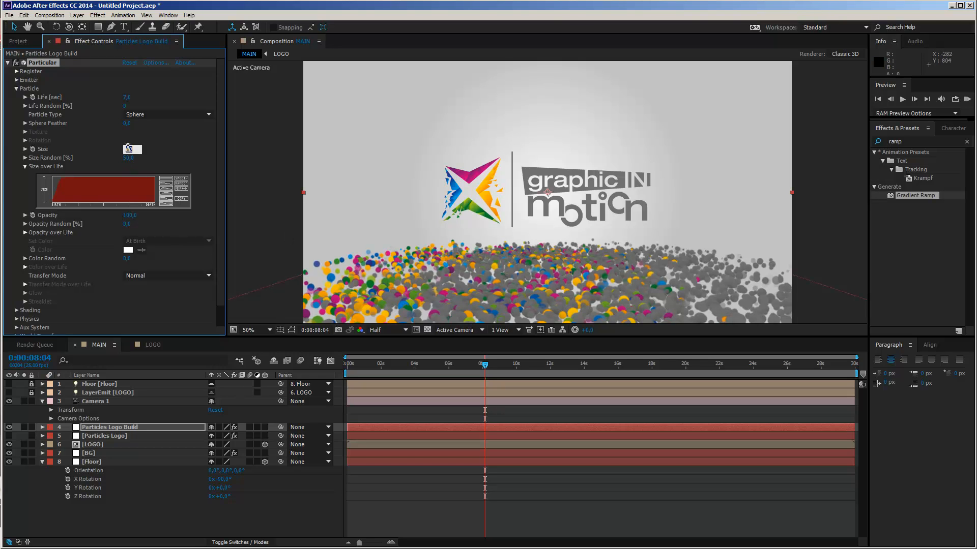
type("8")
key("Return")
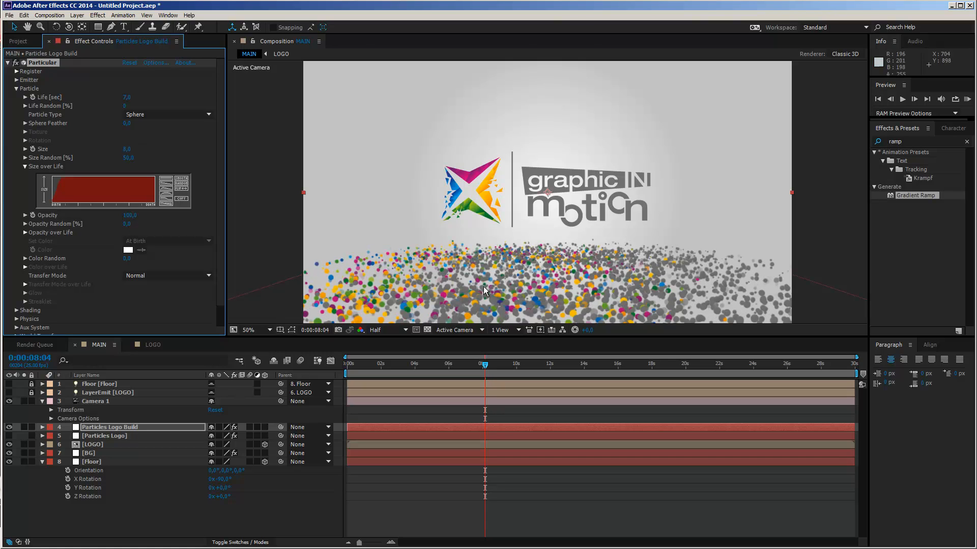
Step: Set the particle Size Random to 25% and check the falling particles at about 0:00:03:23 and 0:00:07:06
left_click(128, 157)
type("0")
key("Return")
left_click_drag(449, 365, 413, 382)
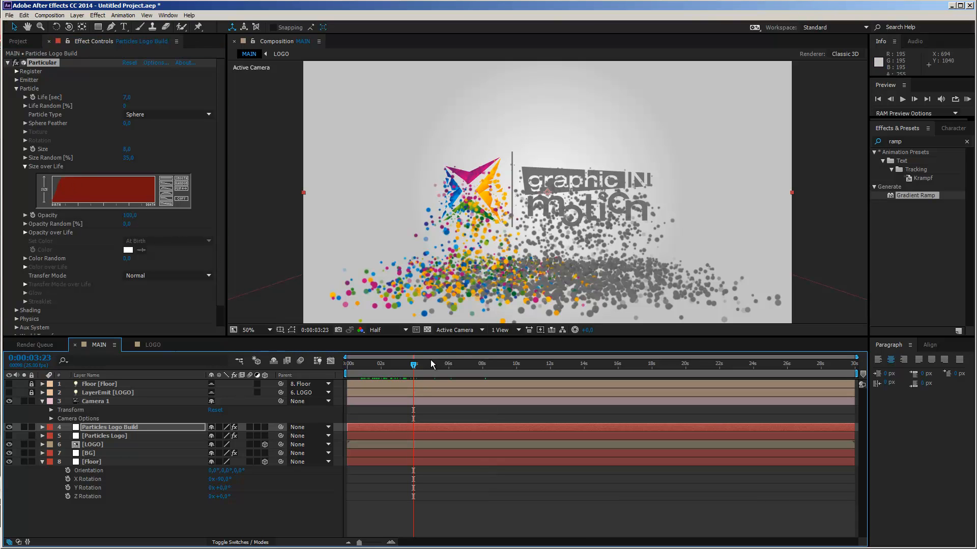
left_click_drag(415, 364, 469, 365)
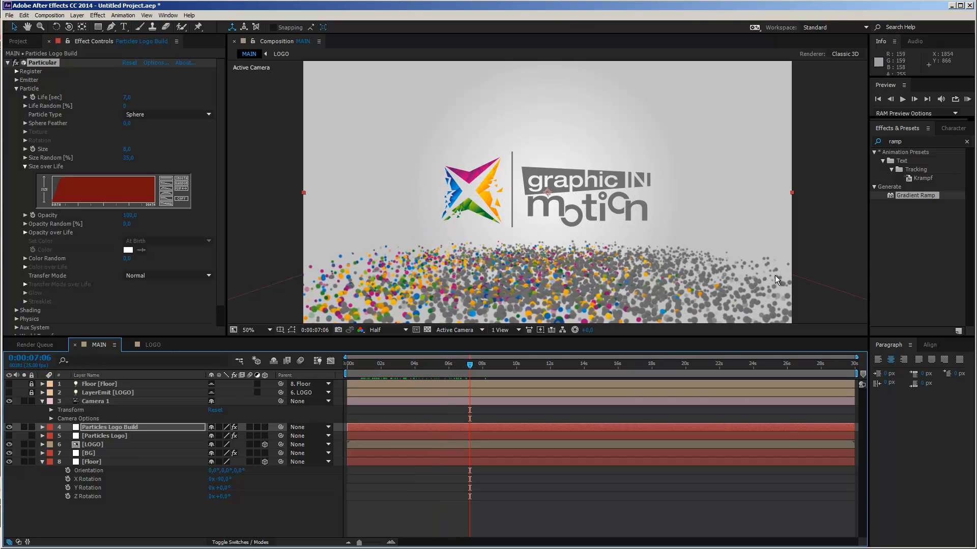
Step: Shape the Opacity over Life curve with full opacity from birth and a fade-out only at the end of the particles' life
left_click_drag(476, 365, 486, 365)
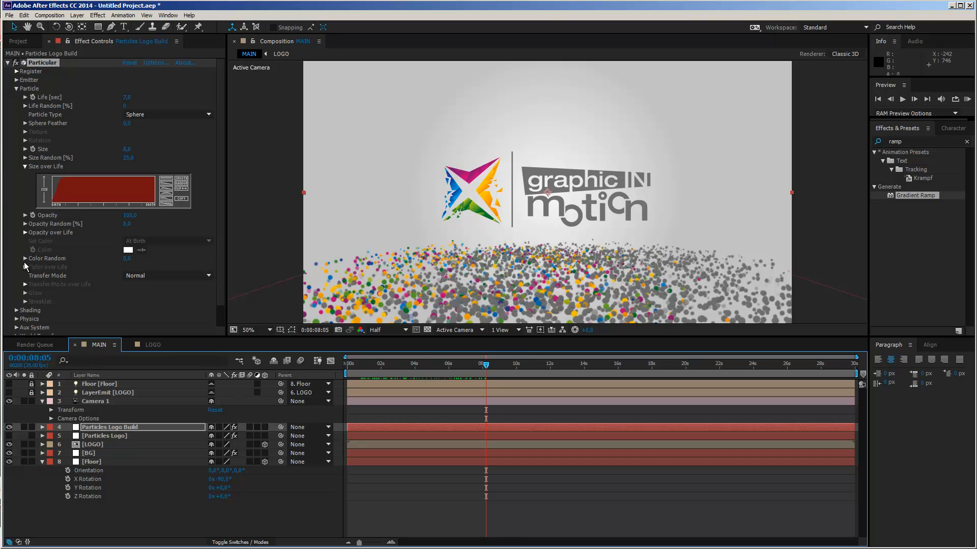
left_click(25, 232)
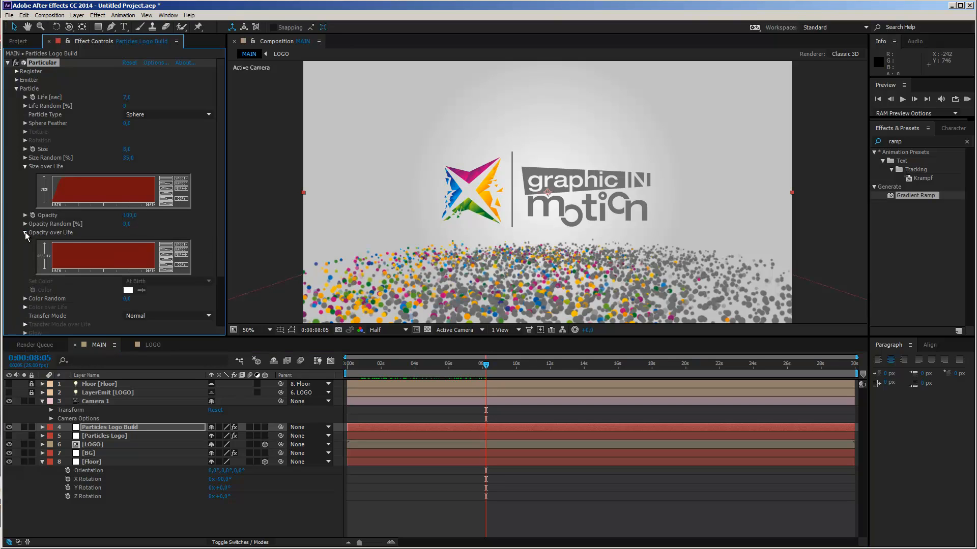
left_click(166, 263)
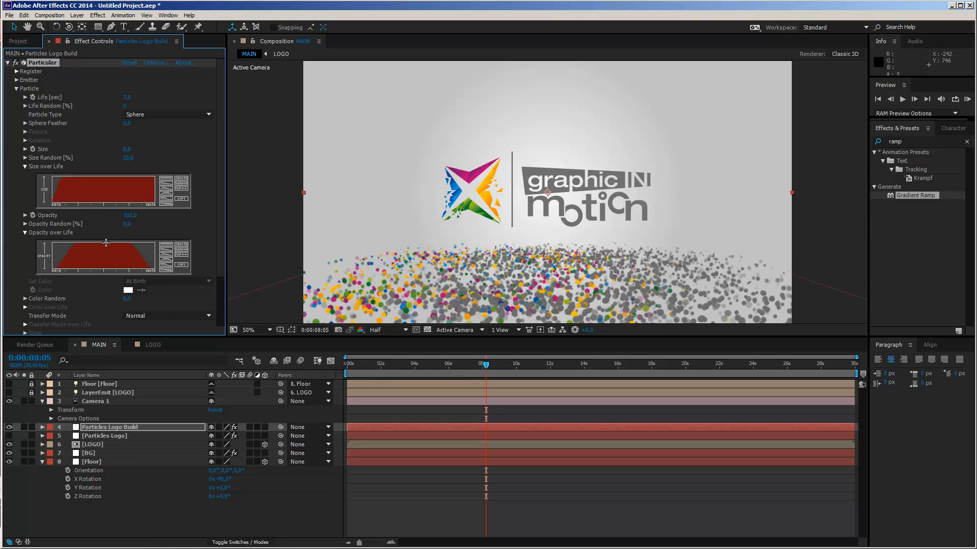
left_click_drag(72, 240, 51, 240)
Step: Reveal the Particles Logo Build layer's keyframes and move its Particles/sec keyframes earlier, to about 0:00:03:24
left_click_drag(485, 364, 427, 380)
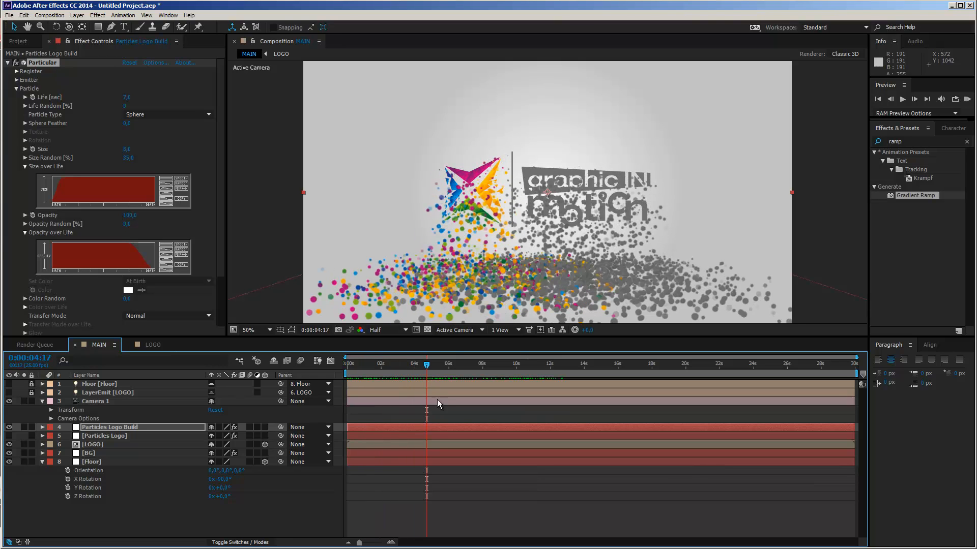
left_click(432, 426)
key("u")
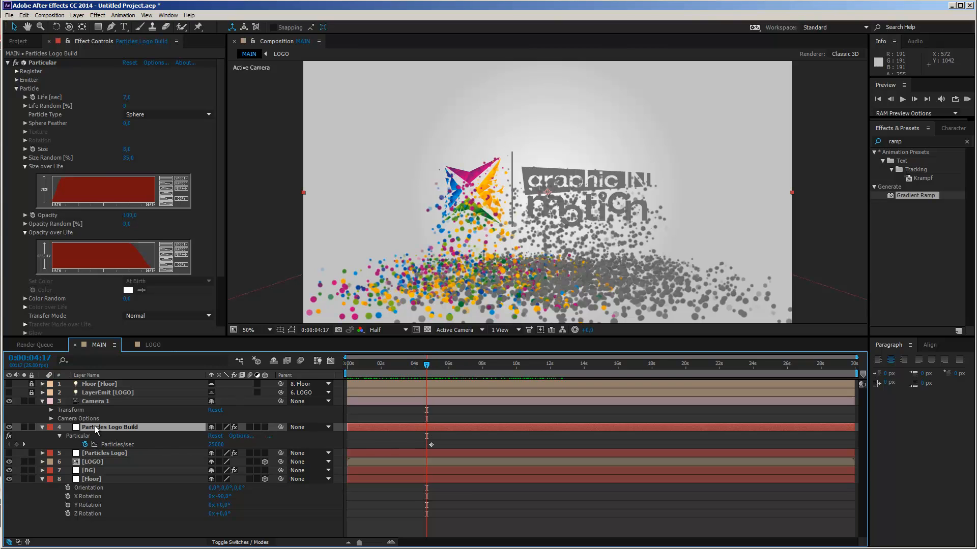
left_click(424, 364)
left_click_drag(424, 365, 415, 367)
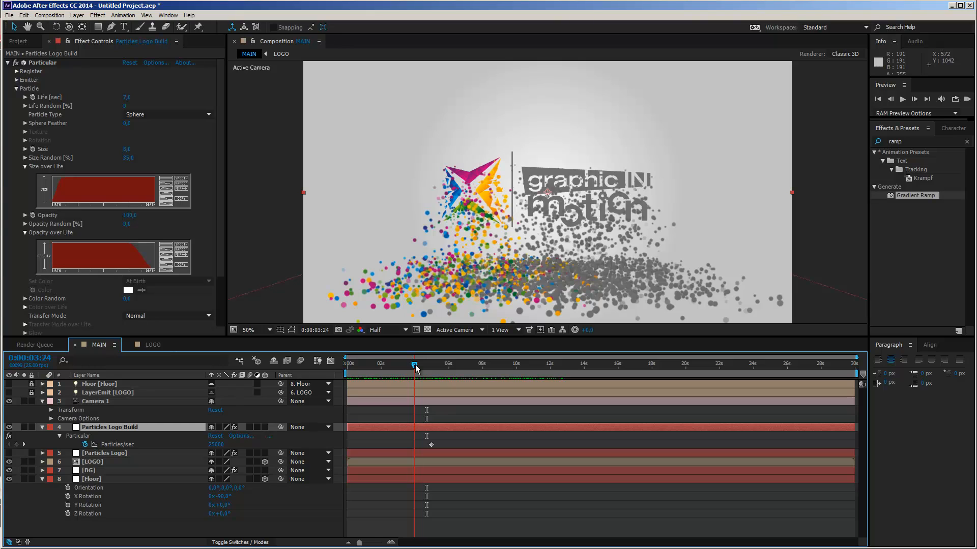
left_click(431, 446)
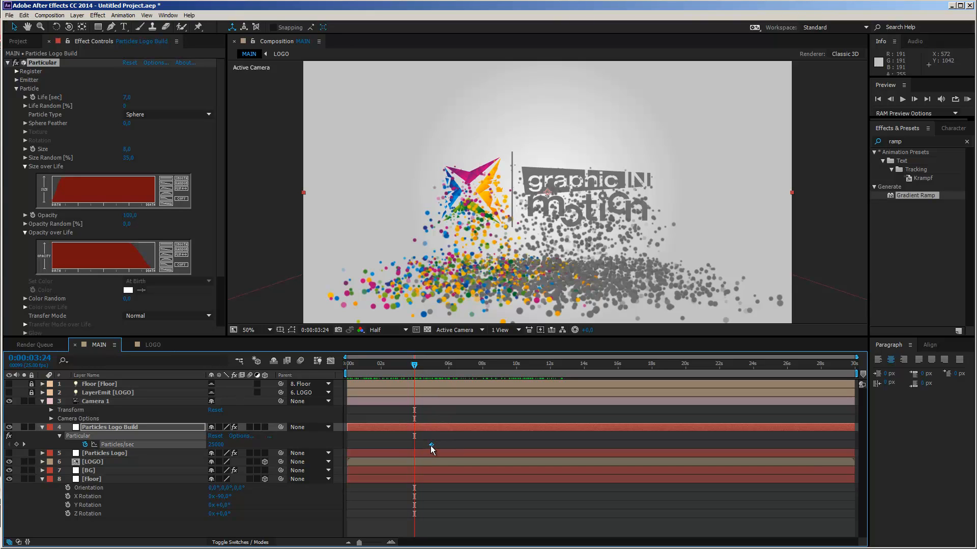
left_click_drag(430, 446, 423, 447)
left_click_drag(415, 367, 422, 408)
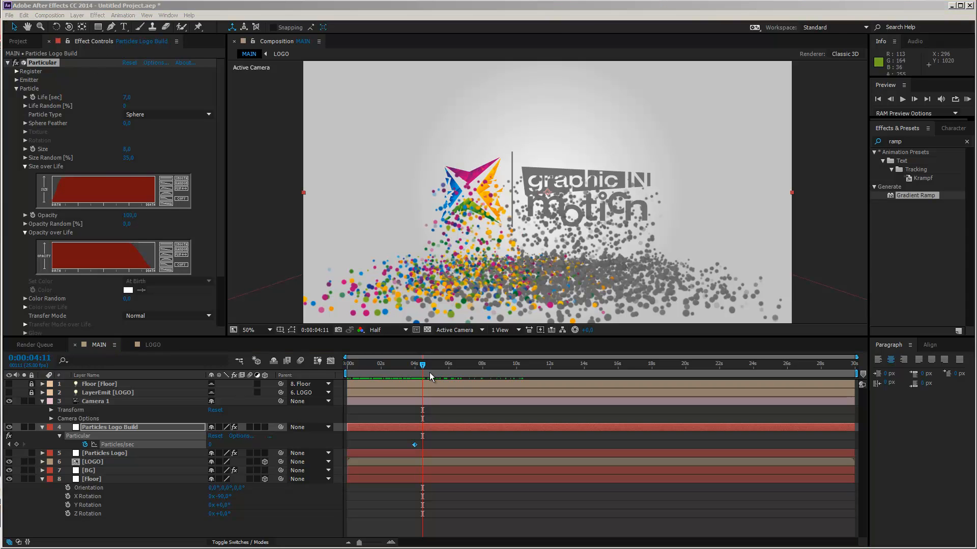
Step: Go to 0:00:11:00 and start keyframing the Physics Time Factor in the Particles Logo Build layer's physics settings
left_click_drag(421, 367, 533, 381)
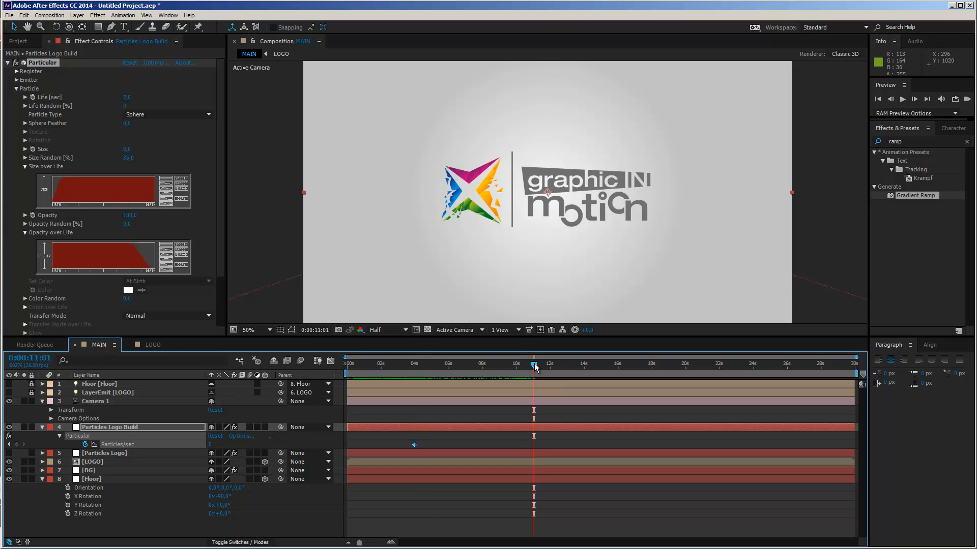
left_click(48, 358)
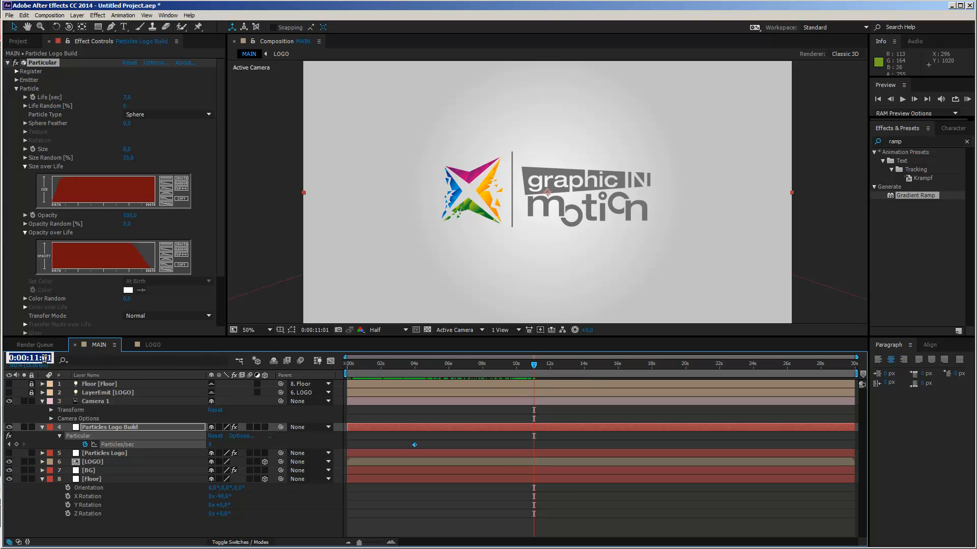
left_click(50, 357)
key("Return")
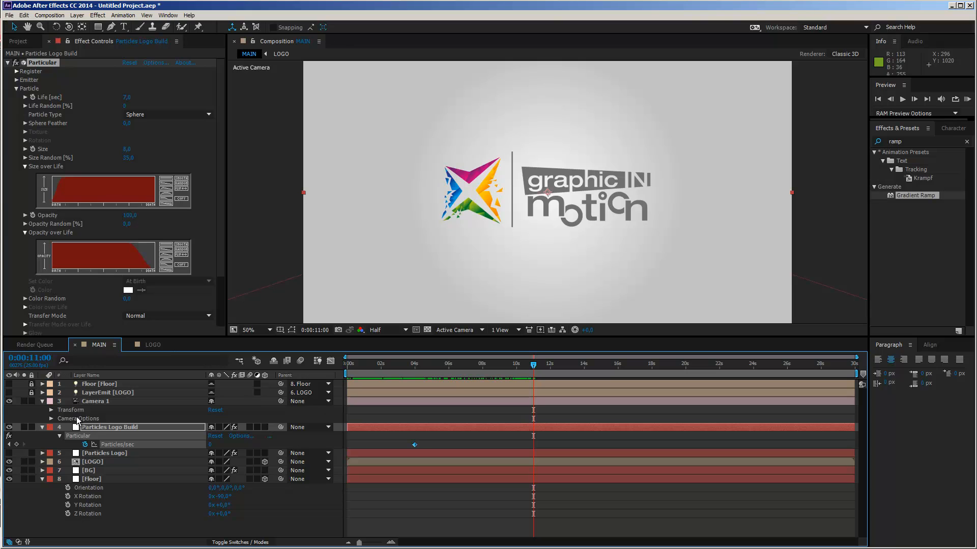
left_click(88, 429)
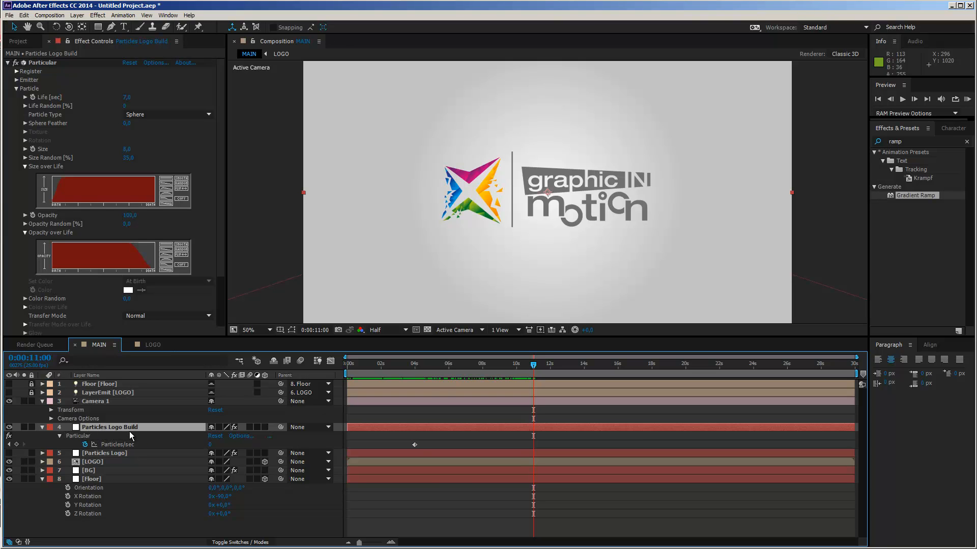
left_click(17, 89)
left_click(16, 106)
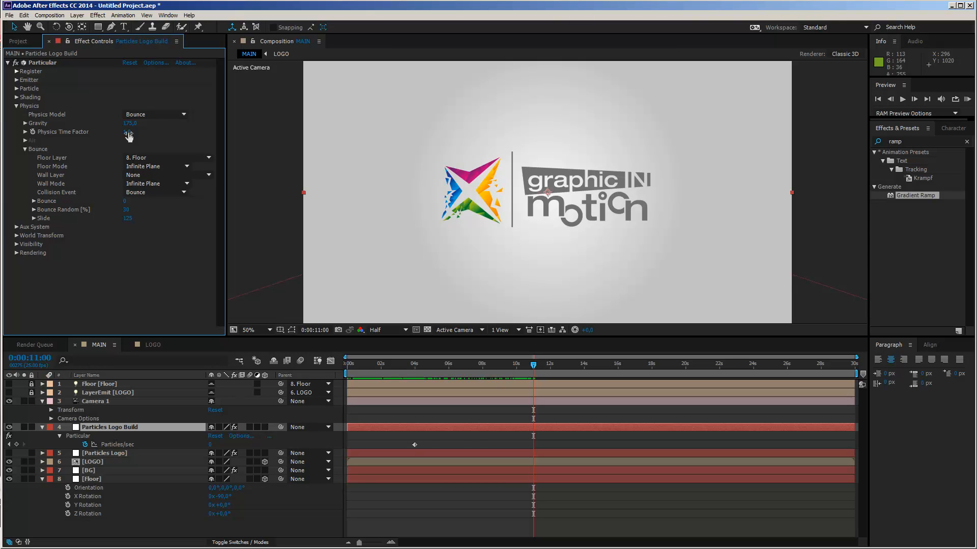
left_click(35, 133)
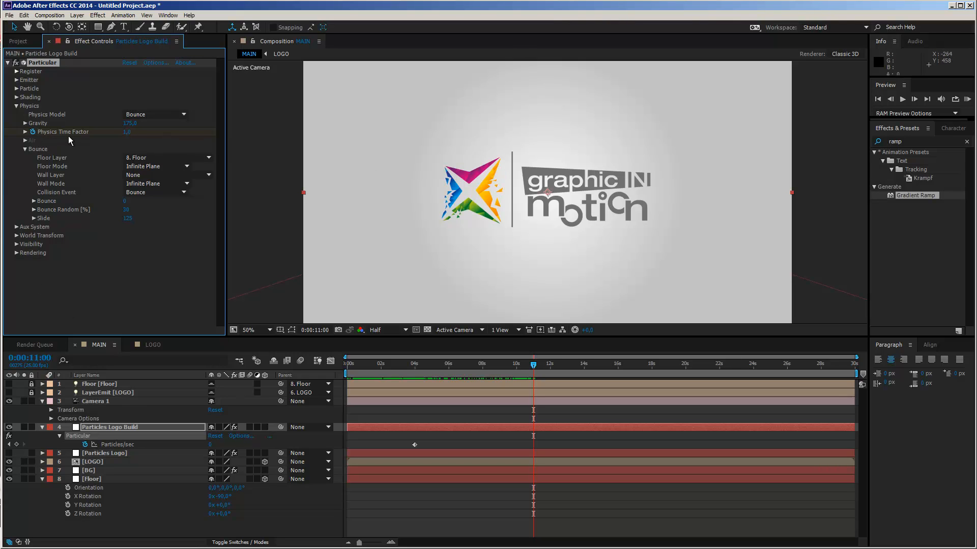
Step: Shift the Physics Time Factor keyframe one frame earlier and set the value to -1 at 0:00:11:00
key("u")
key("u")
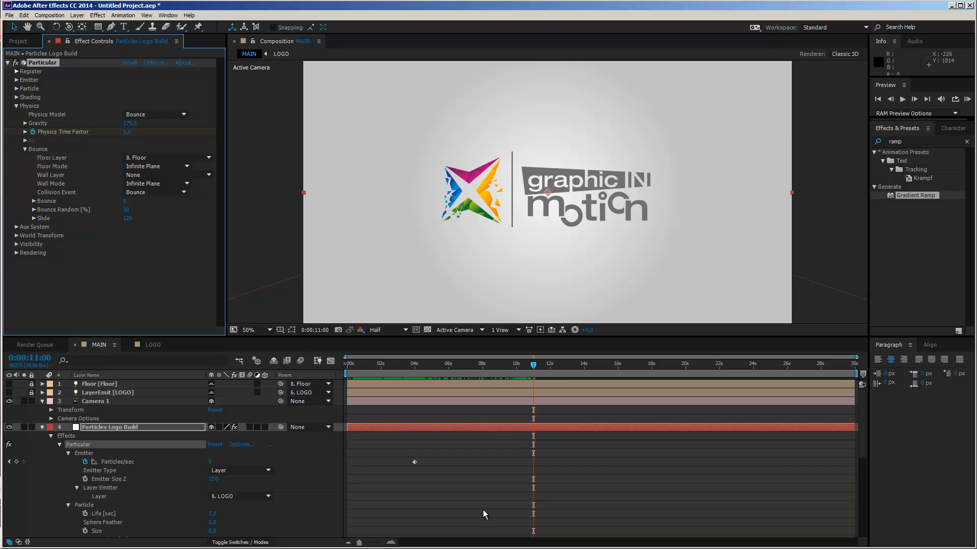
key("u")
left_click(527, 428)
key("u")
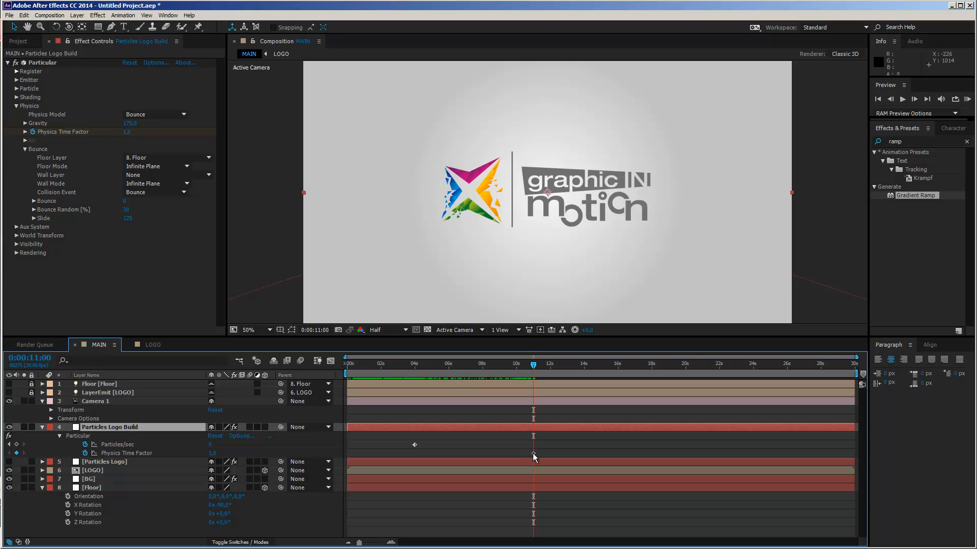
left_click(533, 453)
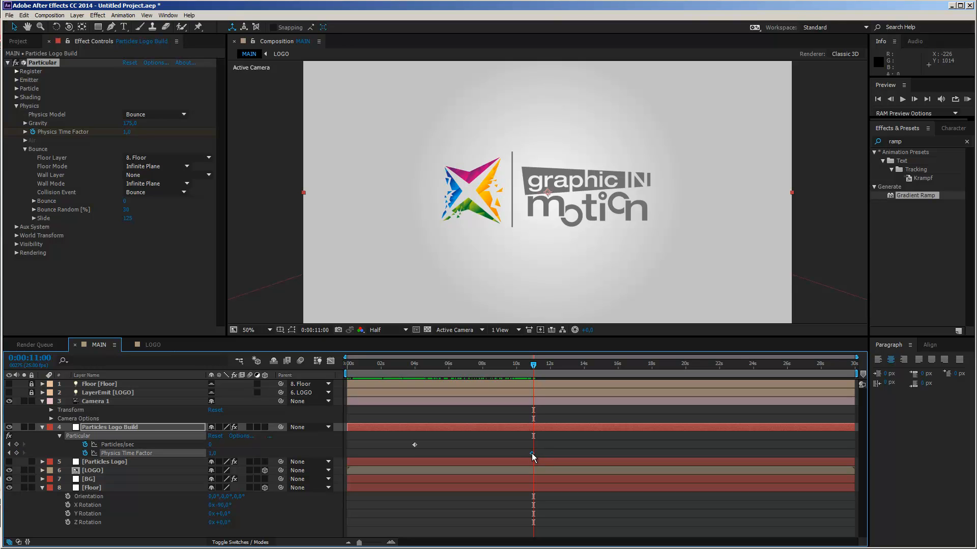
left_click(130, 133)
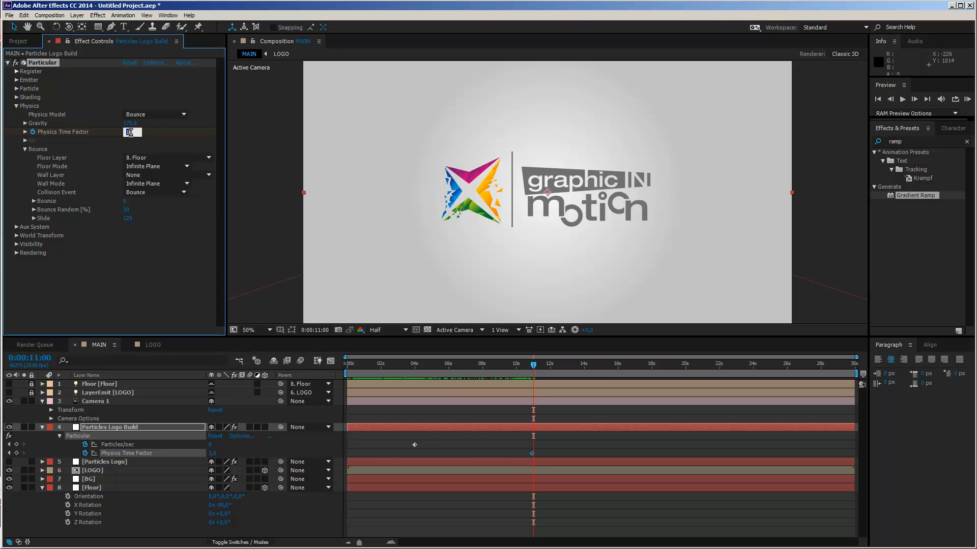
type("-1")
key("Return")
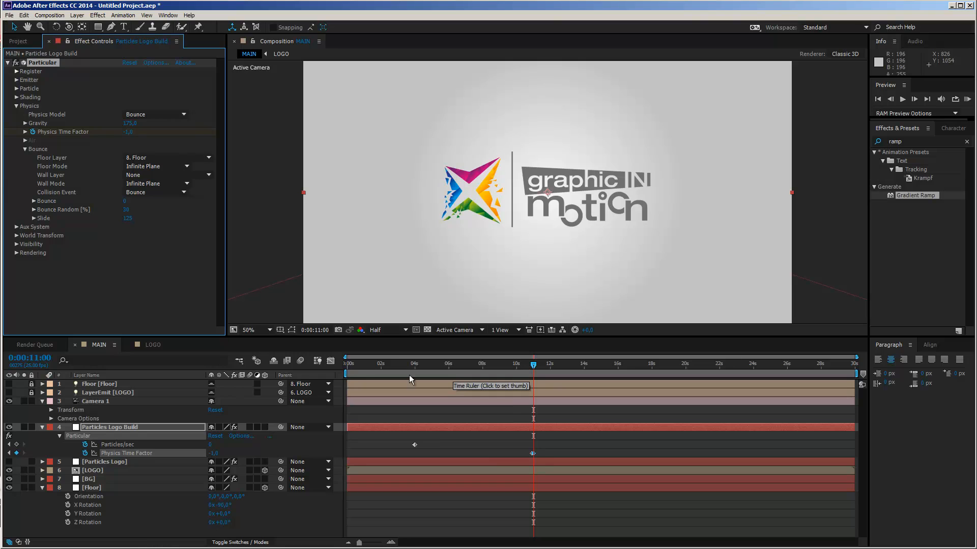
Step: Start the work area at 0:00:11:00 and play a preview of the reversed particle motion
left_click_drag(346, 374, 532, 379)
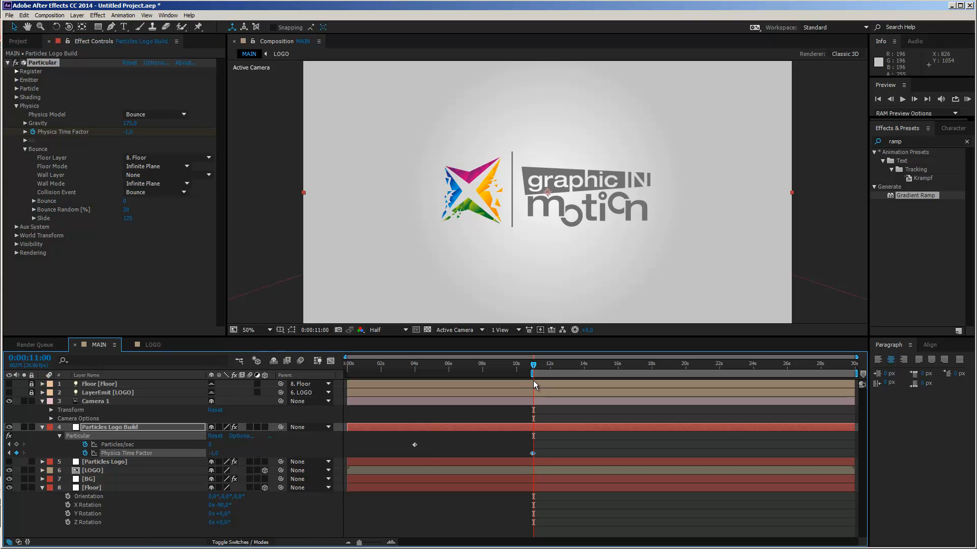
key("space")
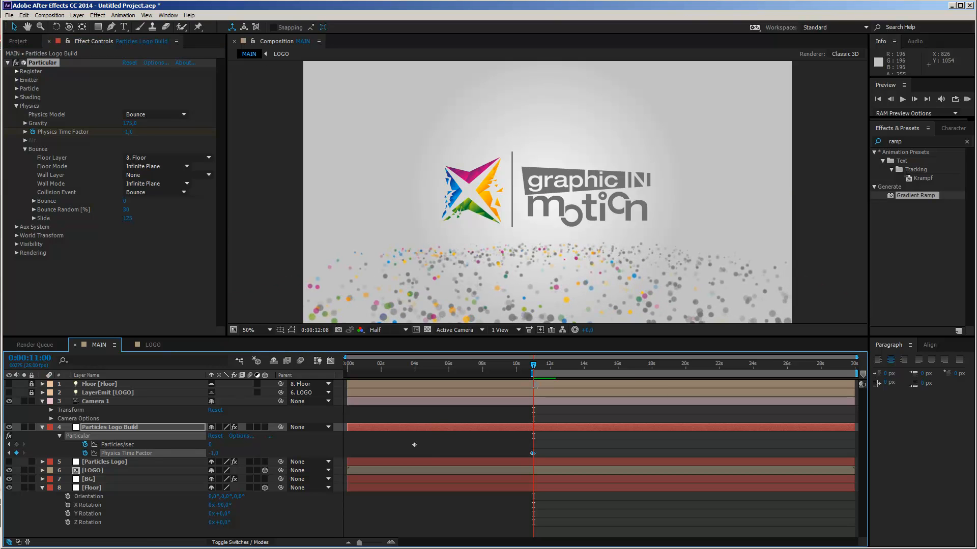
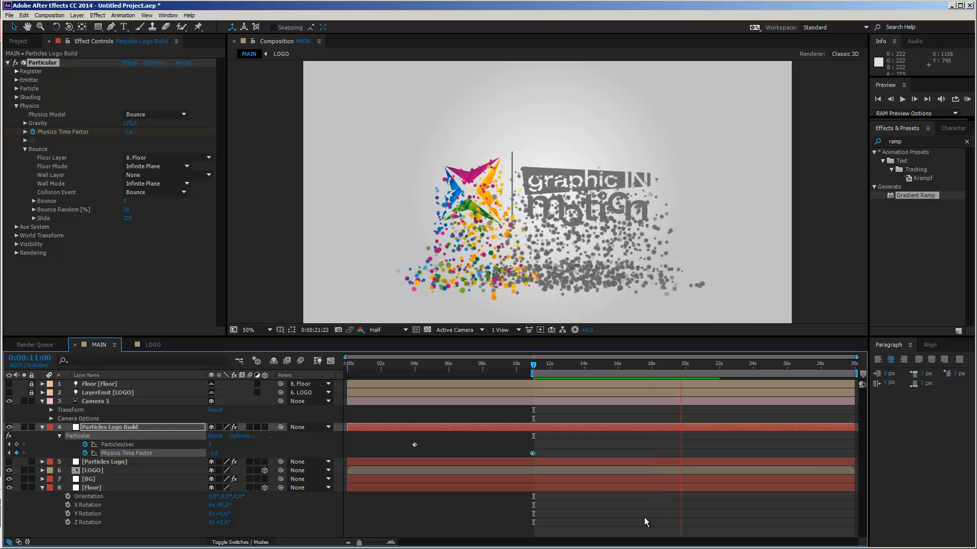
Step: Set the Physics Time Factor keyframe at 0:00:11:00 to -2 and preview the faster reversed particle motion
key("space")
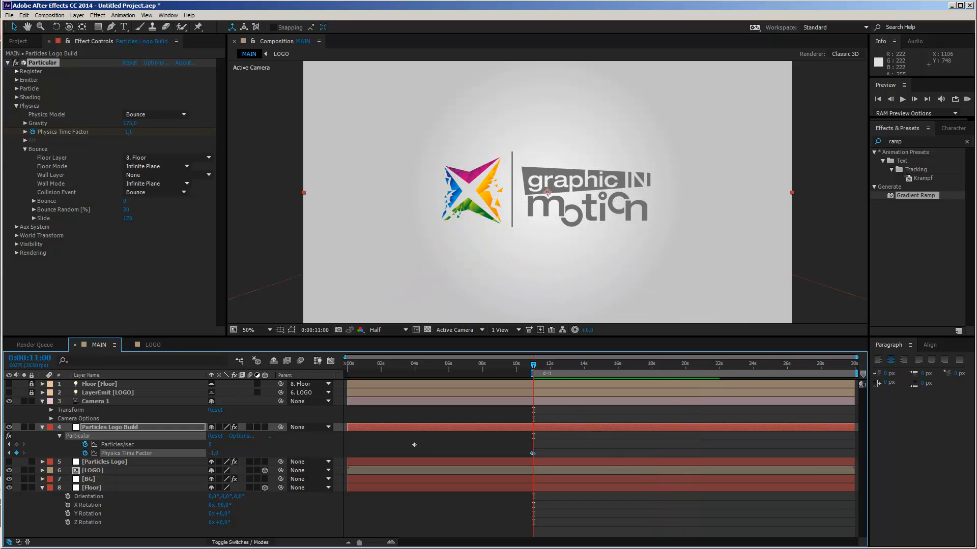
left_click_drag(532, 363, 543, 380)
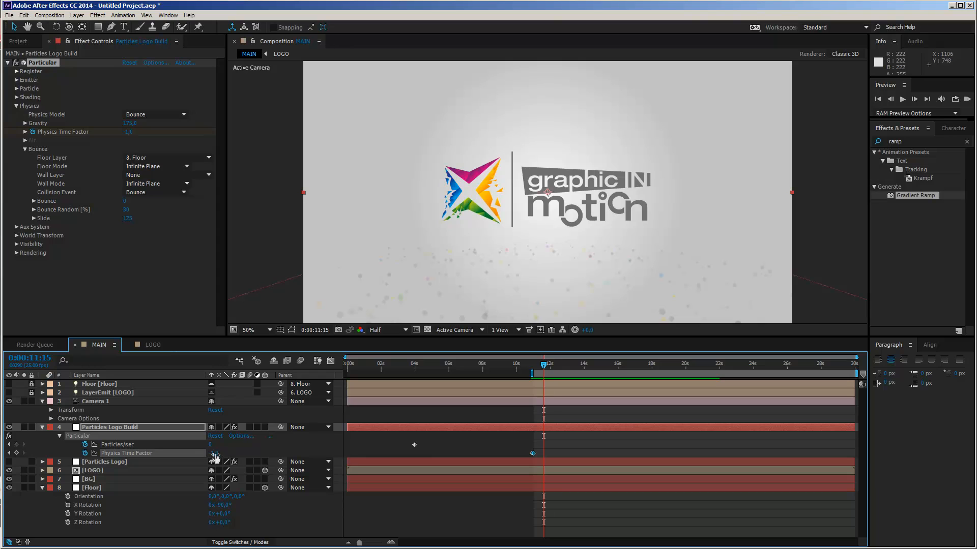
left_click(10, 453)
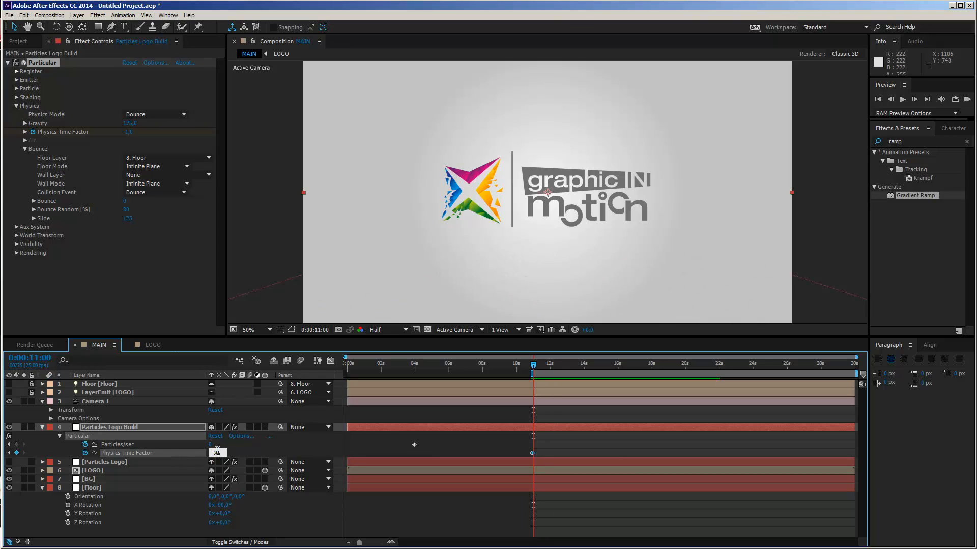
key("space")
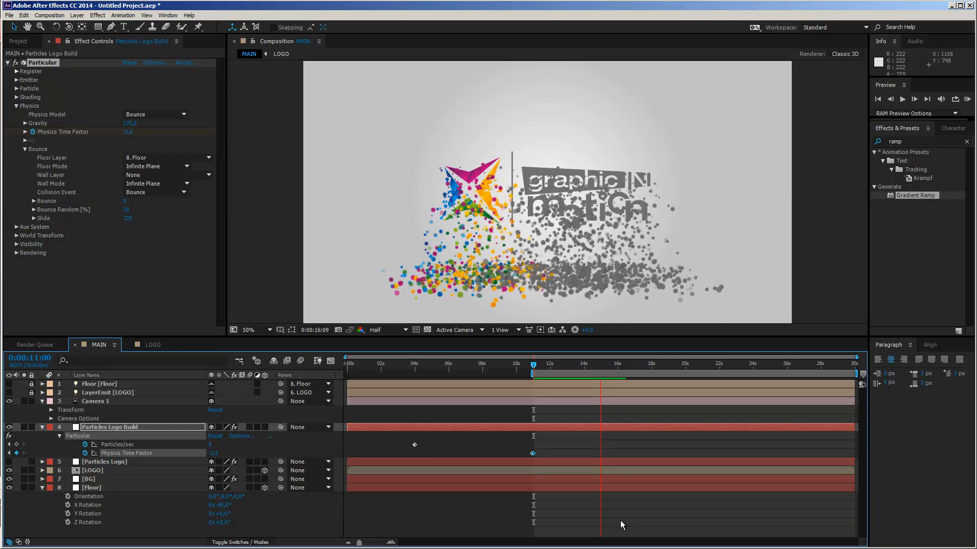
key("space")
Step: Raise the Particles Logo Build layer's bounce Slide to 200, checking the spread near 0:00:14:08, and preview the animation
left_click_drag(549, 365, 591, 365)
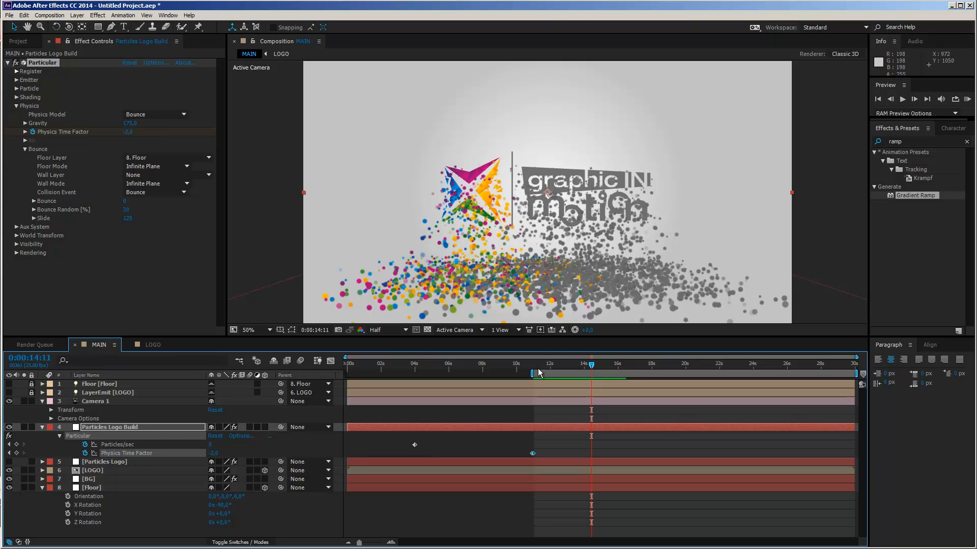
left_click(132, 427)
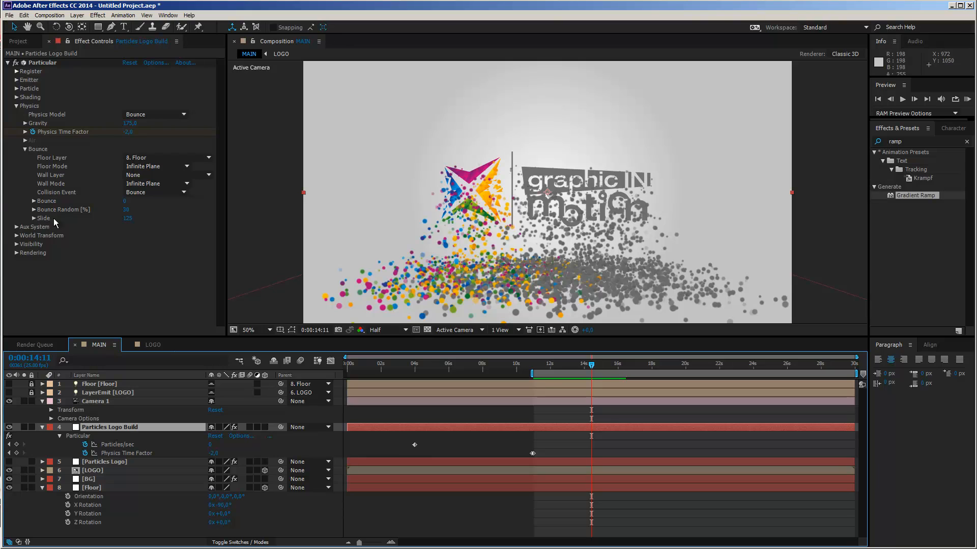
left_click(128, 221)
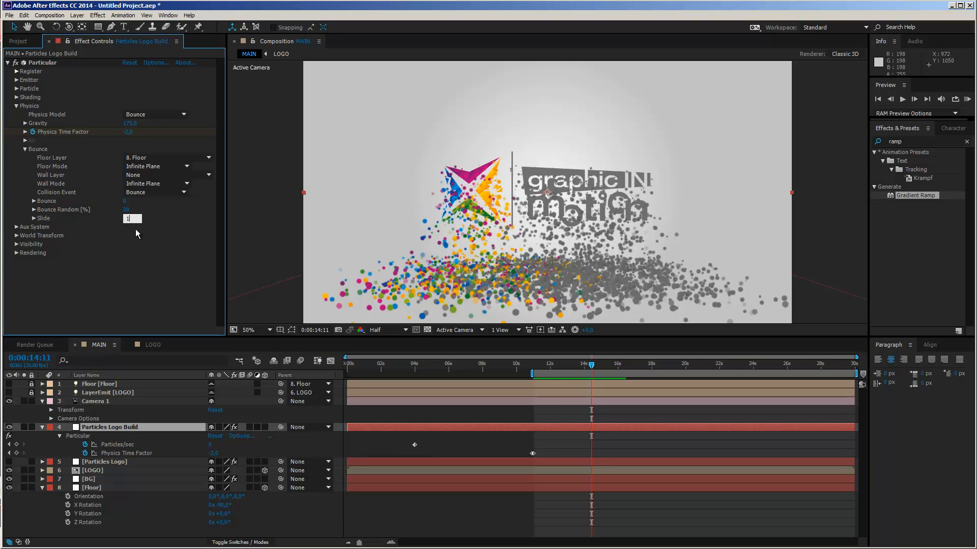
key("Return")
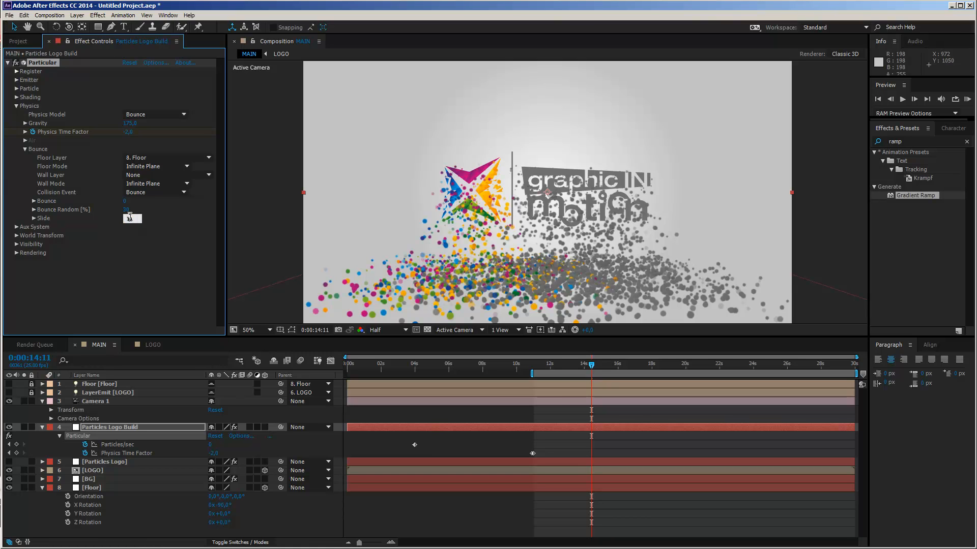
key("Return")
left_click_drag(559, 365, 589, 365)
left_click(129, 220)
key("Return")
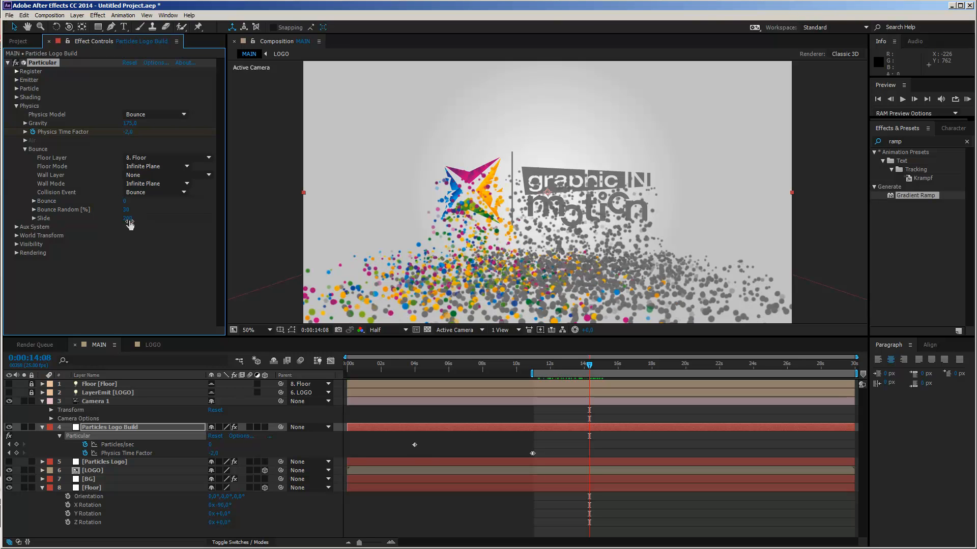
key("space")
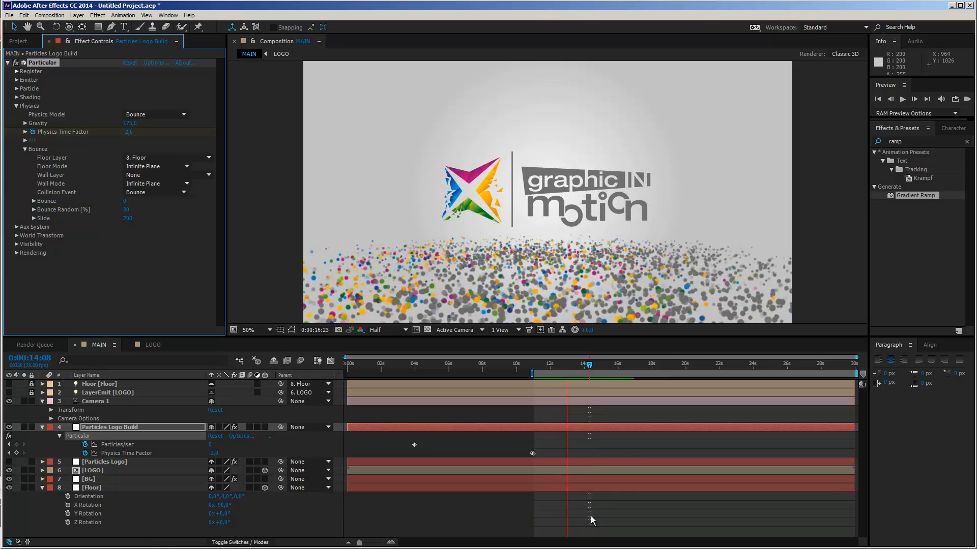
key("space")
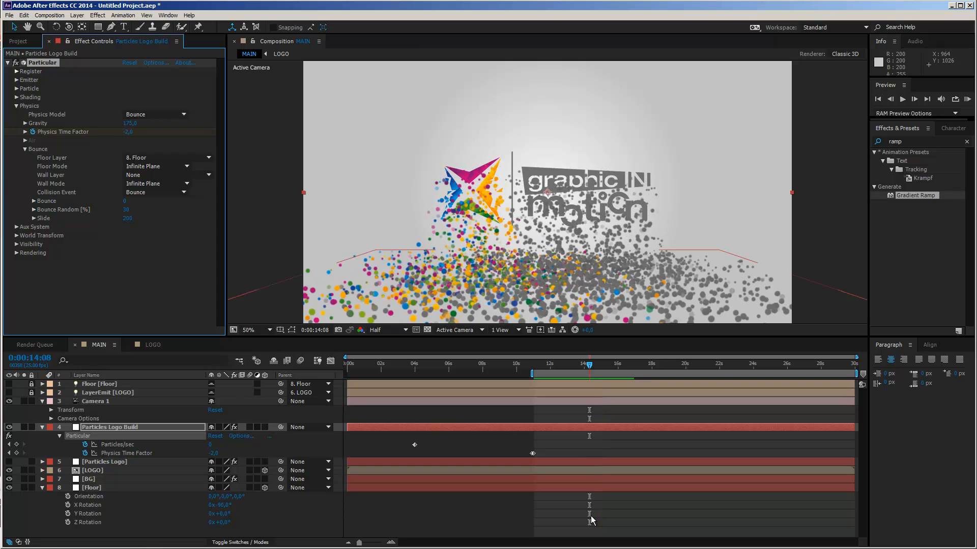
Step: Go to 0:00:14:12 and enter a new Gravity value in the Particles Logo Build layer's physics settings
left_click(590, 364)
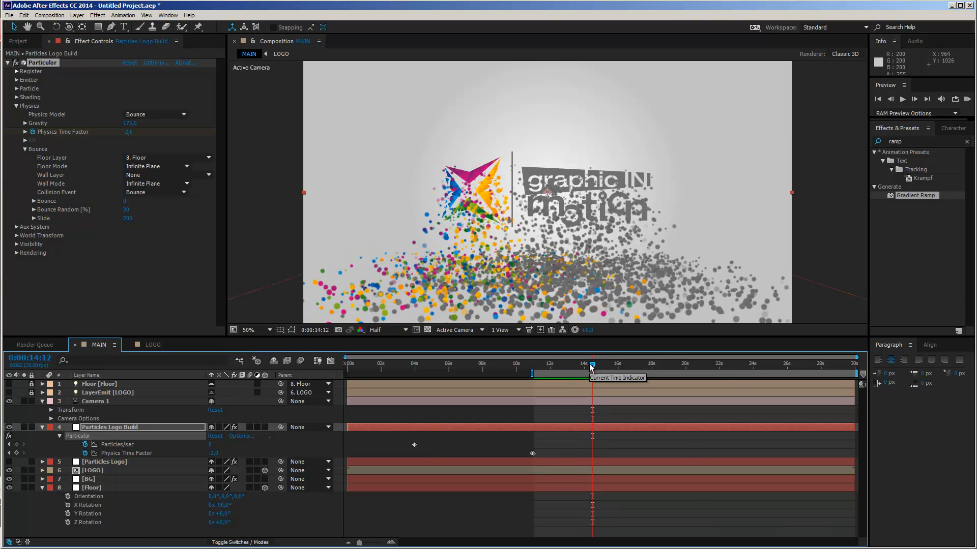
left_click(131, 123)
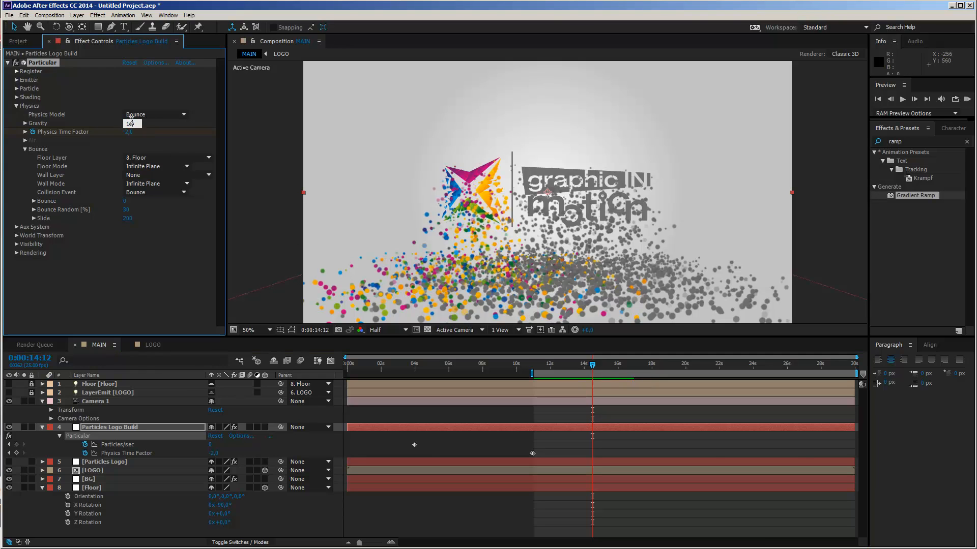
key("Return")
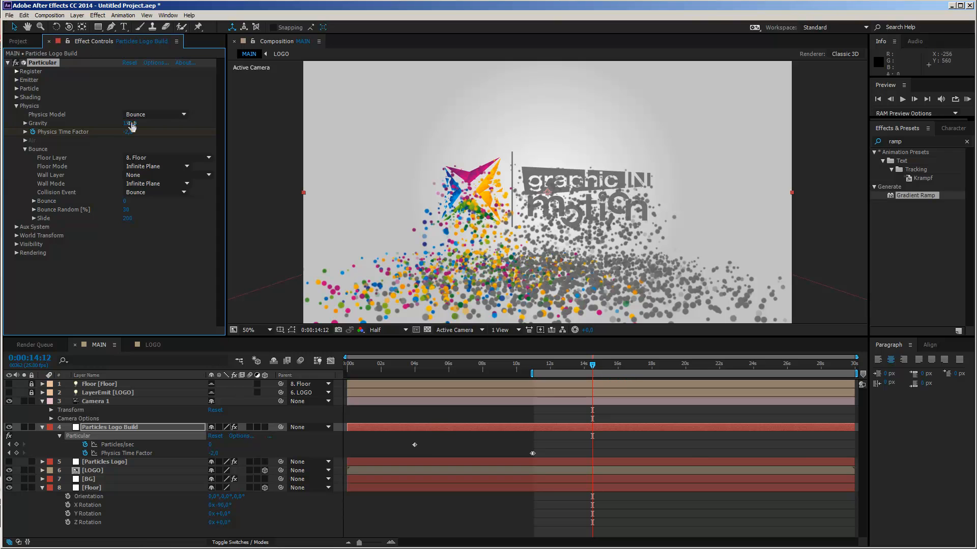
Step: Preview the particle build and set Gravity to 125 in the Particles Logo Build layer's Particular physics settings
key("KP_0")
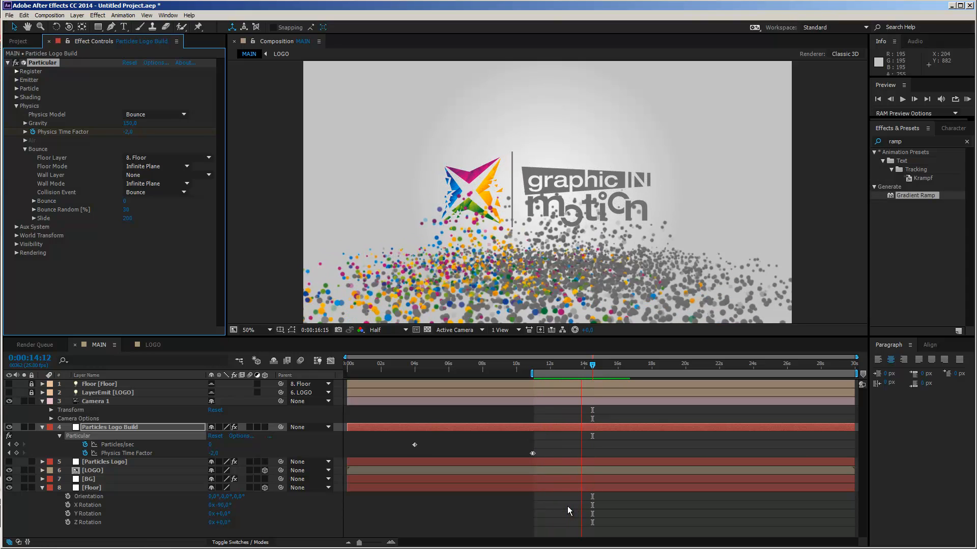
key("space")
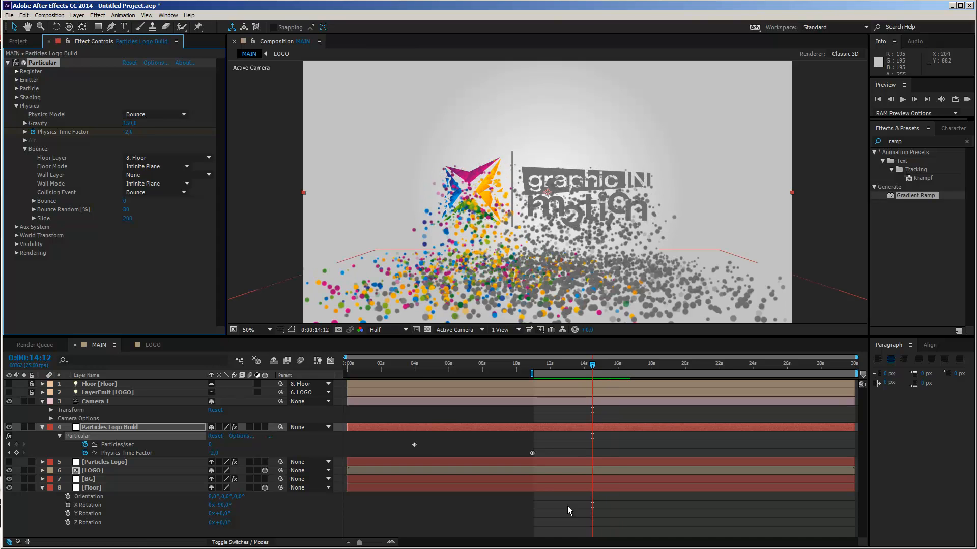
key("Return")
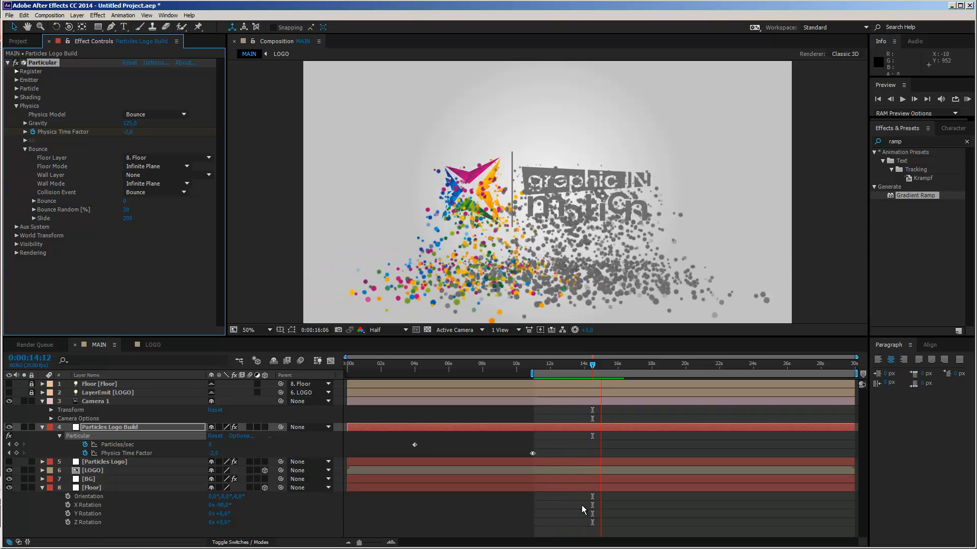
key("space")
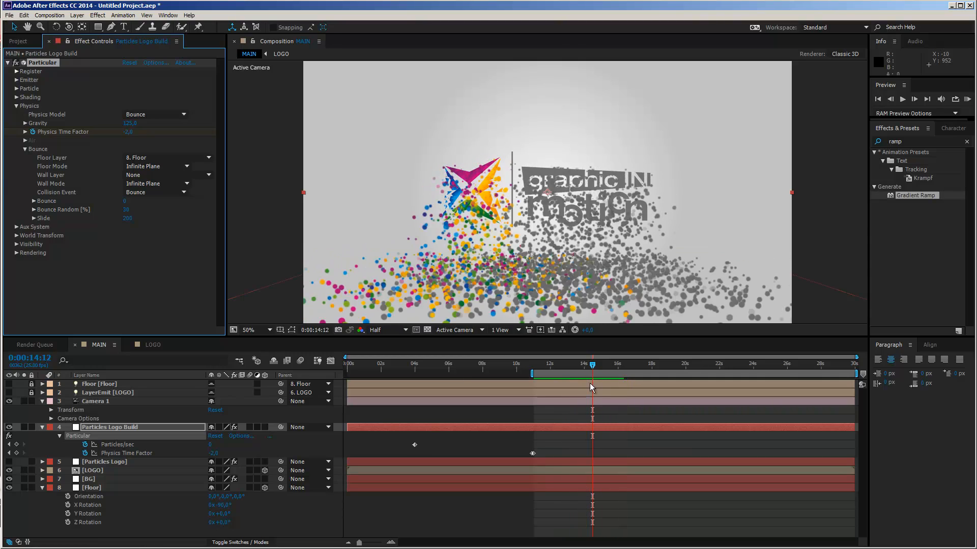
Step: Show the Particles Logo layer and move the current time to 0:00:14:09, where the falling particles meet the logo
left_click_drag(594, 367, 599, 391)
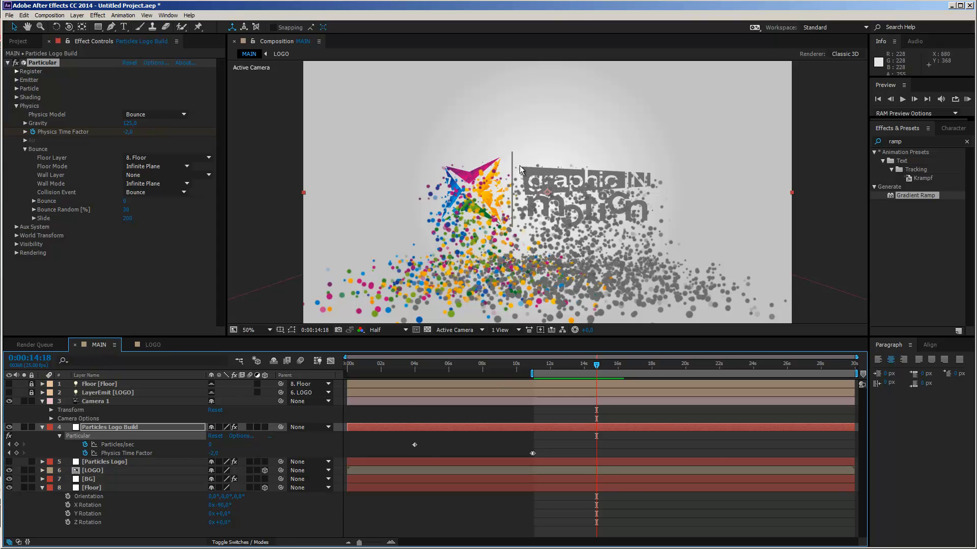
left_click(9, 462)
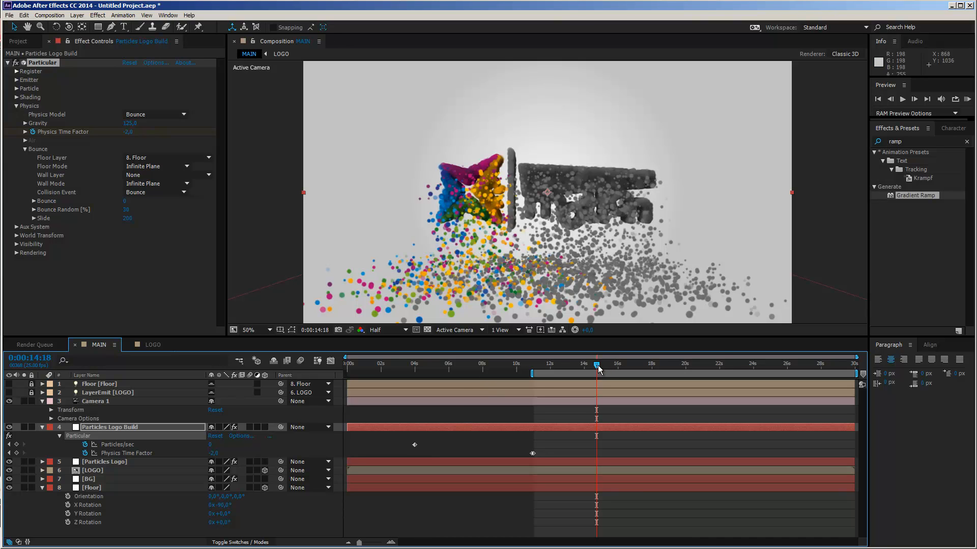
left_click_drag(587, 368, 583, 371)
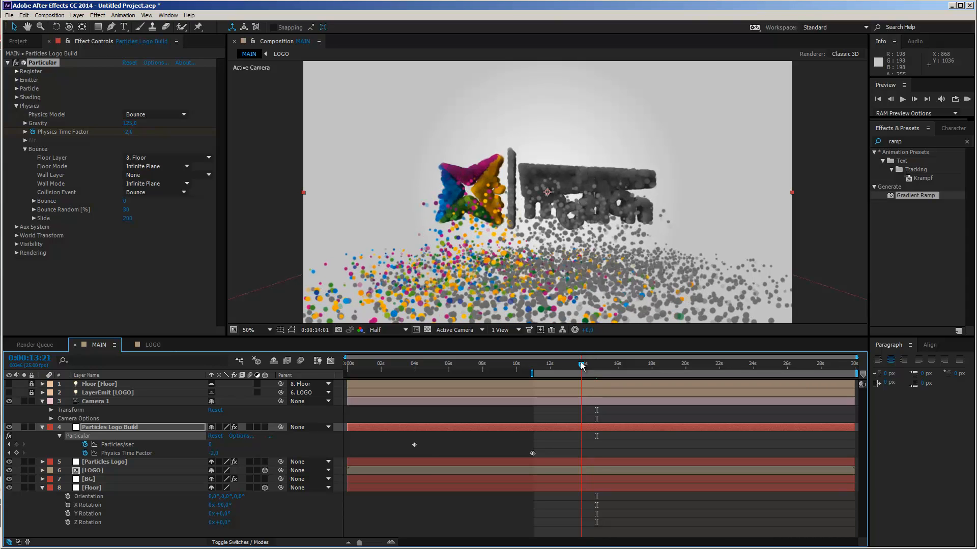
key("Page_Down")
key("Page_Down")
key("Page_Down")
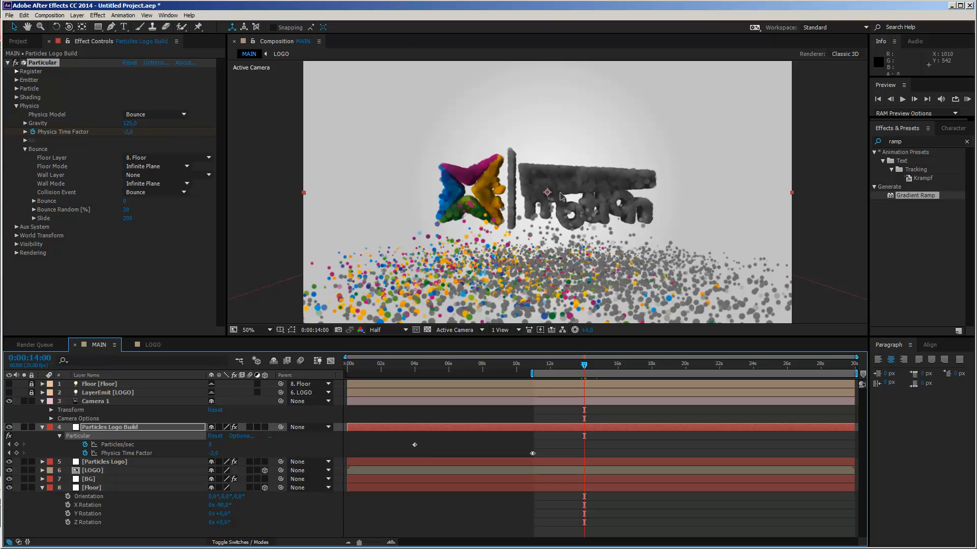
key("Page_Down")
key("Page_Down")
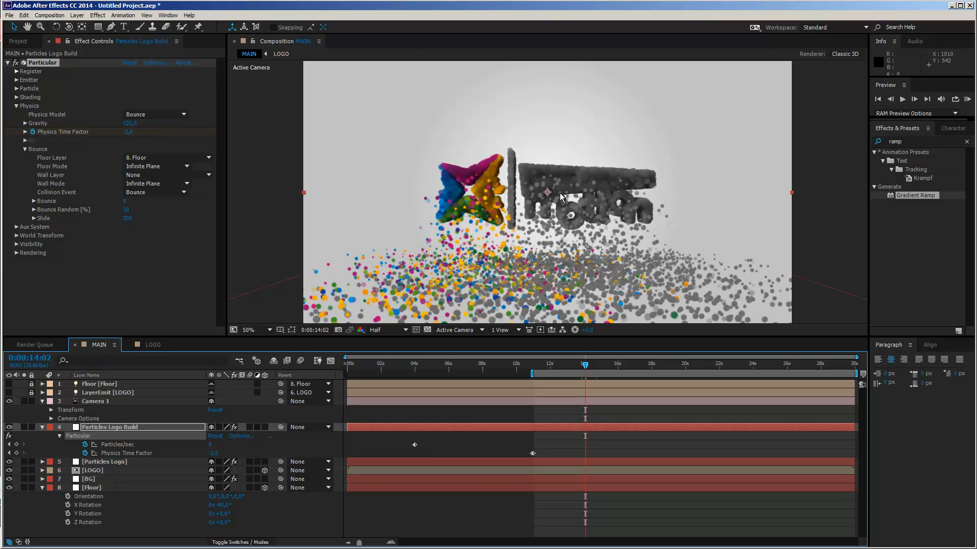
key("Page_Down")
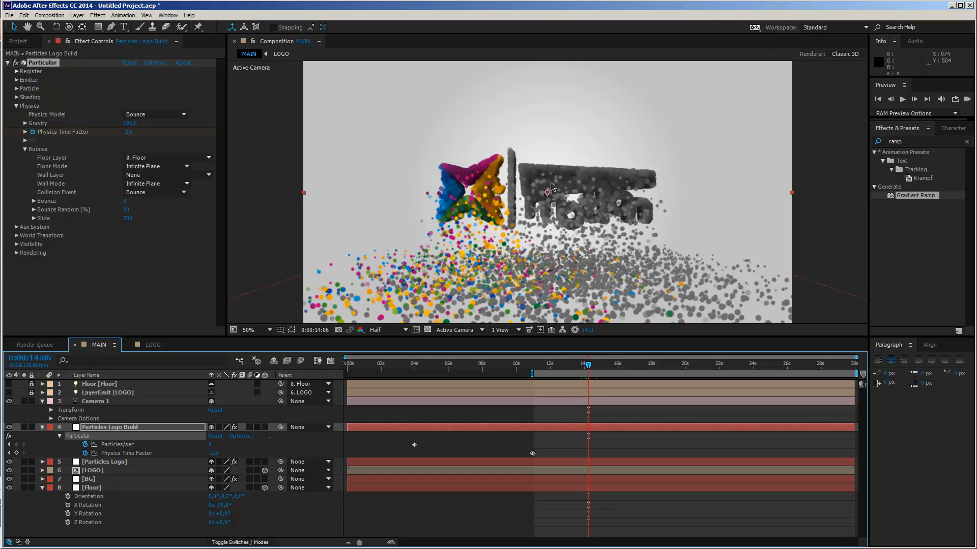
key("Page_Down")
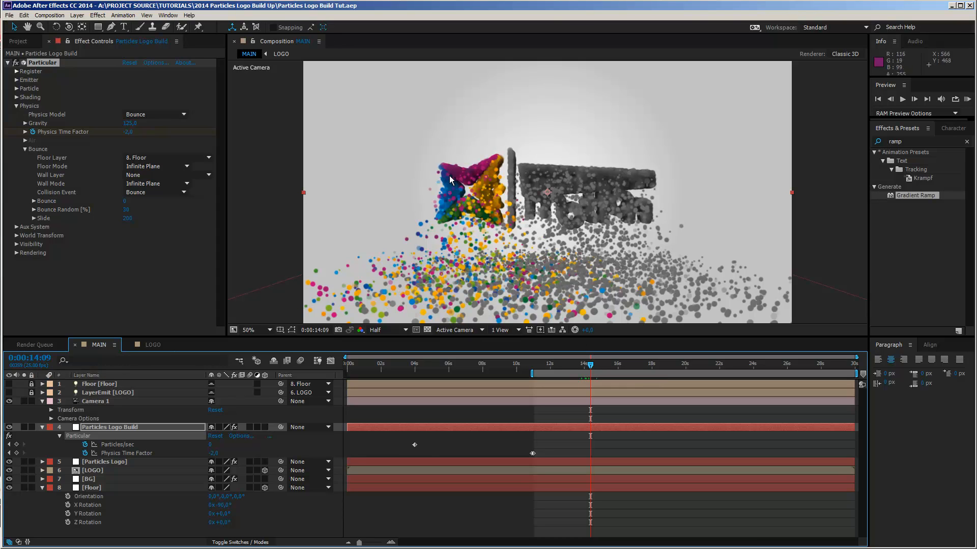
Step: On the Particles Logo layer, start keyframing the emitter's Particles/sec at 0:00:14:09 with a value of 0
left_click(117, 465)
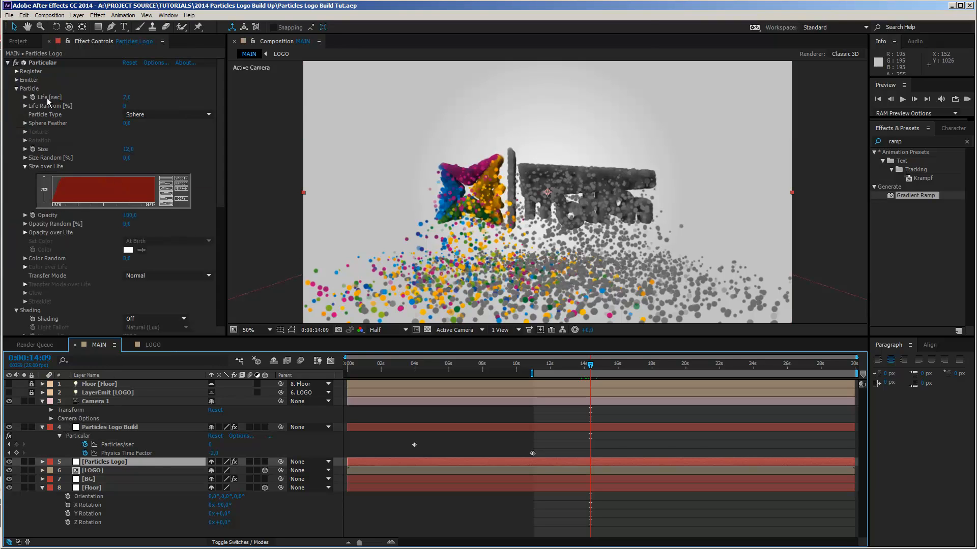
left_click(16, 80)
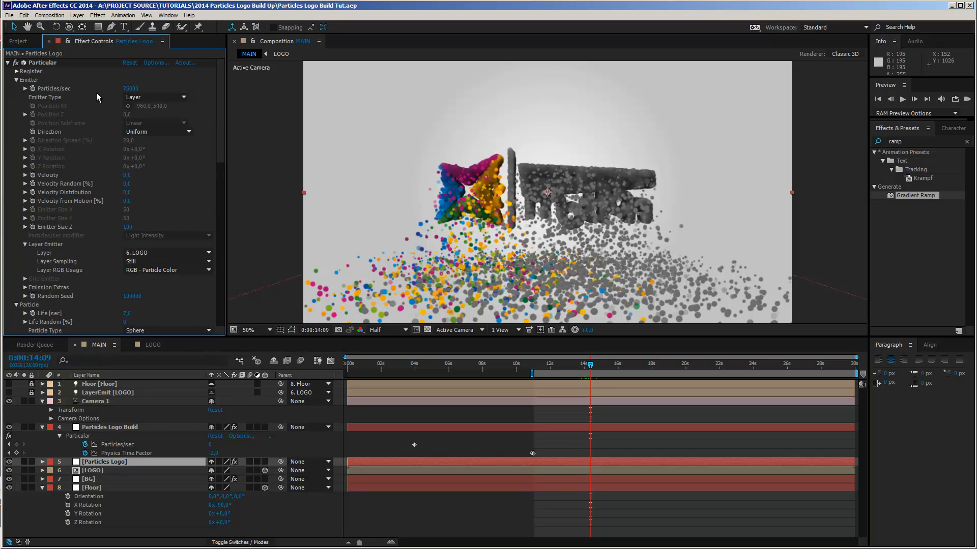
left_click(33, 89)
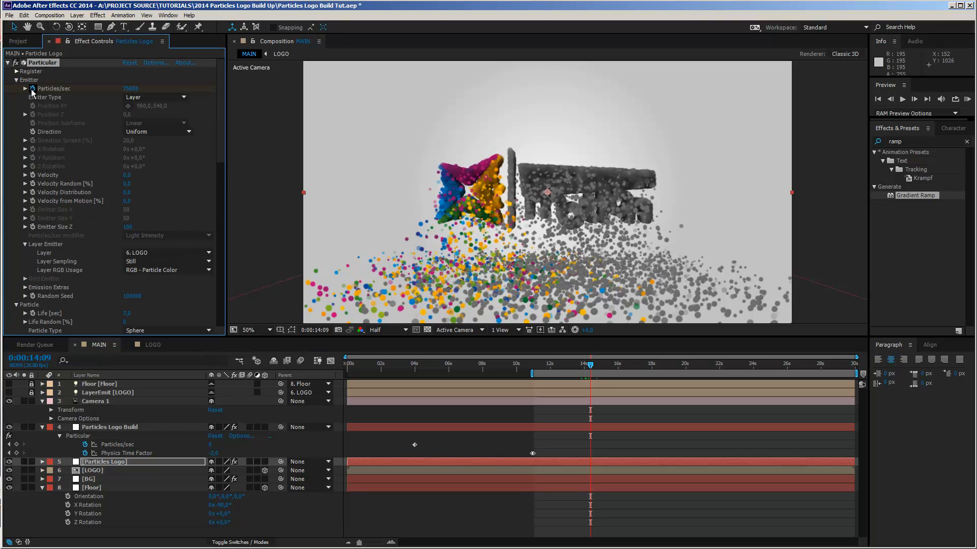
left_click(131, 89)
type("0")
key("Return")
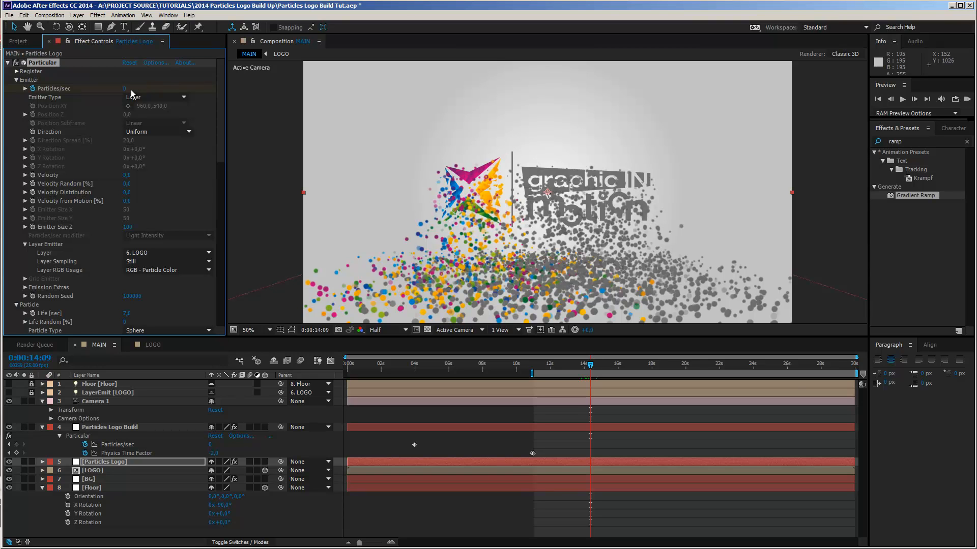
Step: Advance one frame to 0:00:14:10 and set the Particles Logo layer's Particles/sec to 50000
key("Page_Down")
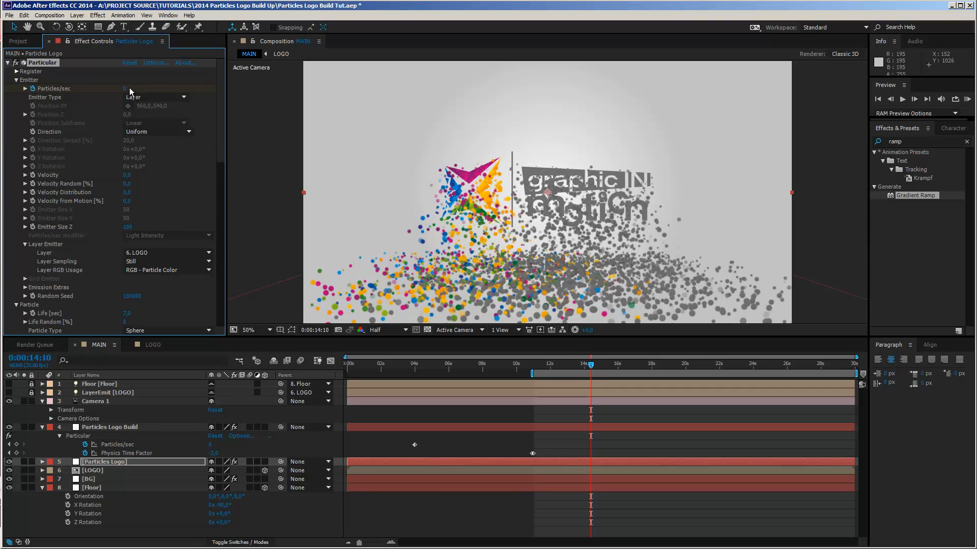
left_click(125, 88)
type("10000")
key("Return")
Step: Hide the LOGO layer and play the particle formation onward from 0:00:14:19
left_click_drag(591, 369, 595, 370)
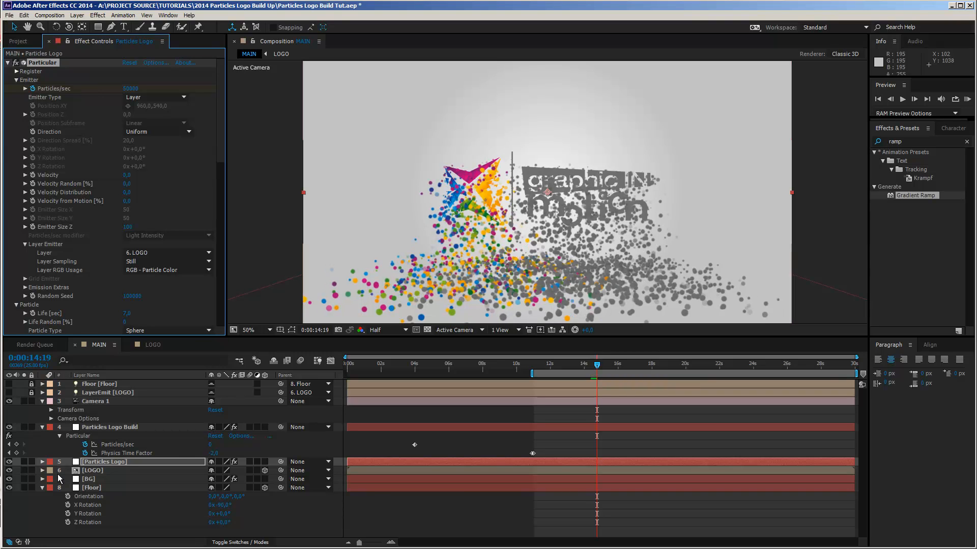
left_click(9, 470)
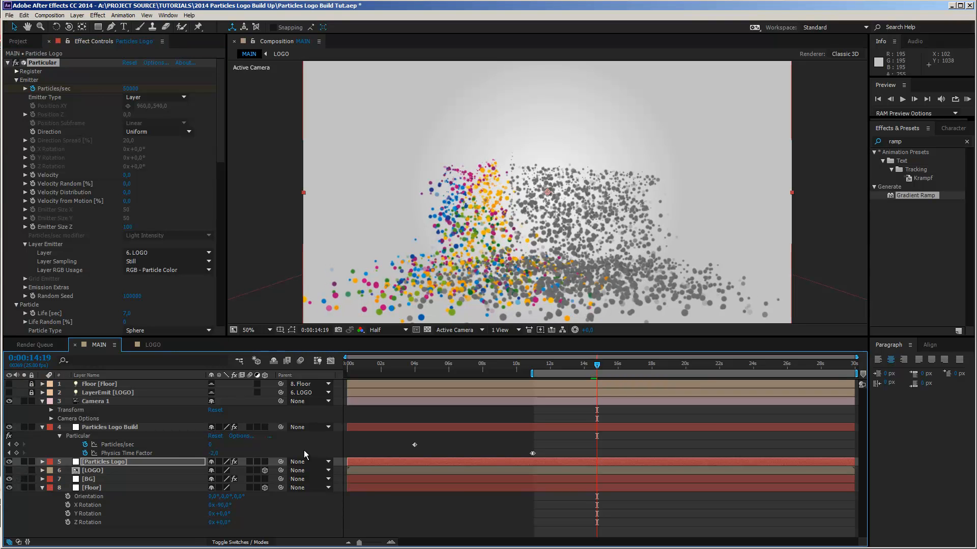
key("space")
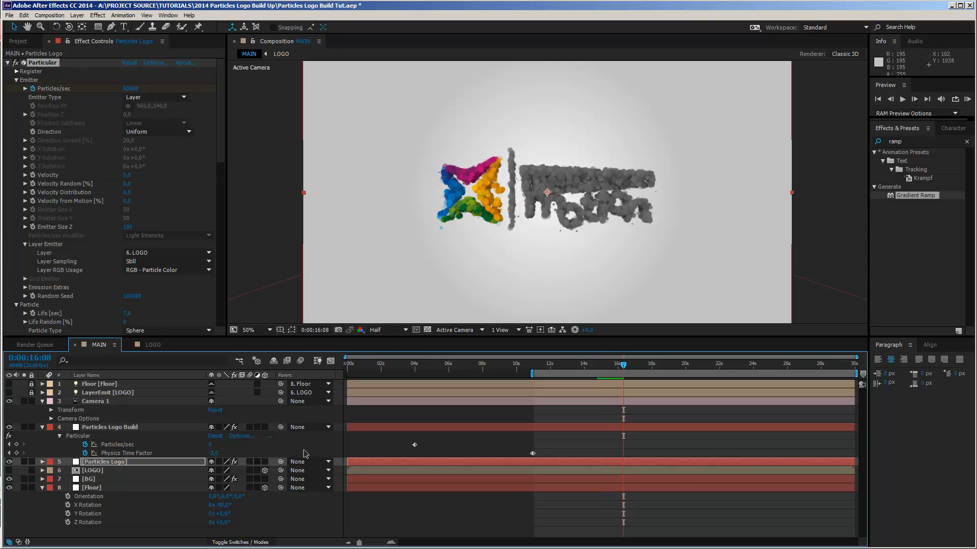
Step: Step backward and forward through the frames before 0:00:16:08, then preview how the particles form the logo
key("Page_Up")
key("Page_Up")
key("Page_Up")
key("Page_Up")
key("Page_Up")
key("Page_Up")
key("Page_Up")
key("Page_Up")
key("Page_Up")
key("Page_Up")
key("Page_Up")
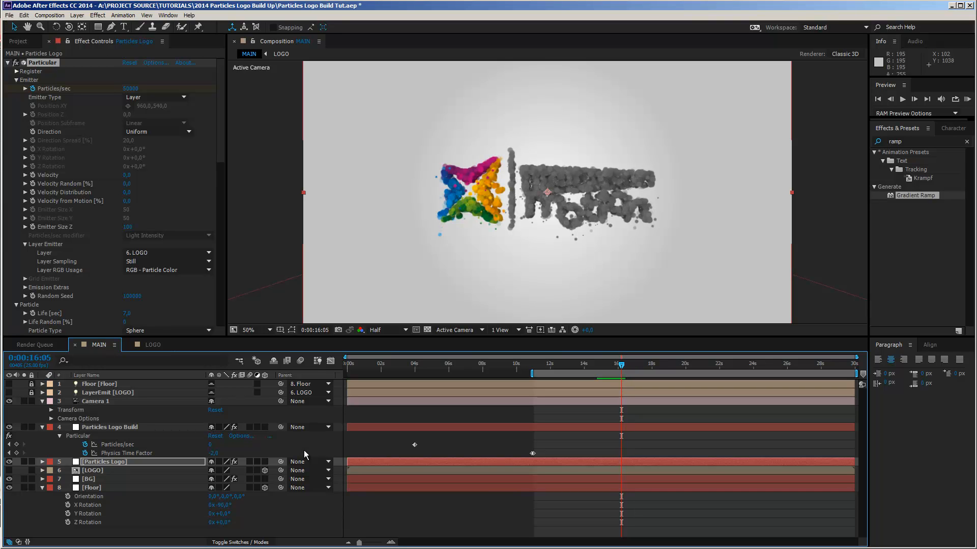
key("Page_Up")
key("Page_Up")
key("Page_Up")
key("Page_Up")
key("Page_Up")
key("Page_Up")
key("Page_Up")
key("Page_Up")
key("Page_Up")
key("Page_Up")
key("Page_Up")
key("Page_Up")
key("Page_Up")
key("Page_Up")
key("Page_Up")
key("Page_Up")
key("Page_Up")
key("Page_Up")
key("Page_Up")
key("Page_Up")
key("Page_Up")
key("Page_Up")
key("Page_Down")
key("Page_Down")
key("Page_Down")
key("Page_Down")
key("Page_Down")
key("Page_Down")
key("Page_Down")
key("Page_Down")
key("Page_Down")
key("Page_Down")
key("Page_Down")
key("Page_Down")
key("Page_Down")
key("Page_Down")
key("Page_Down")
key("Page_Down")
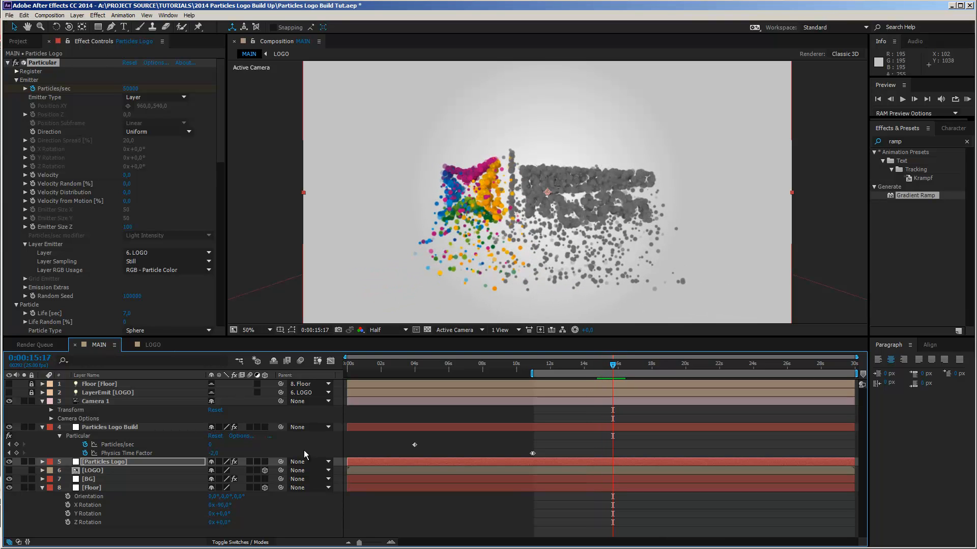
key("KP_0")
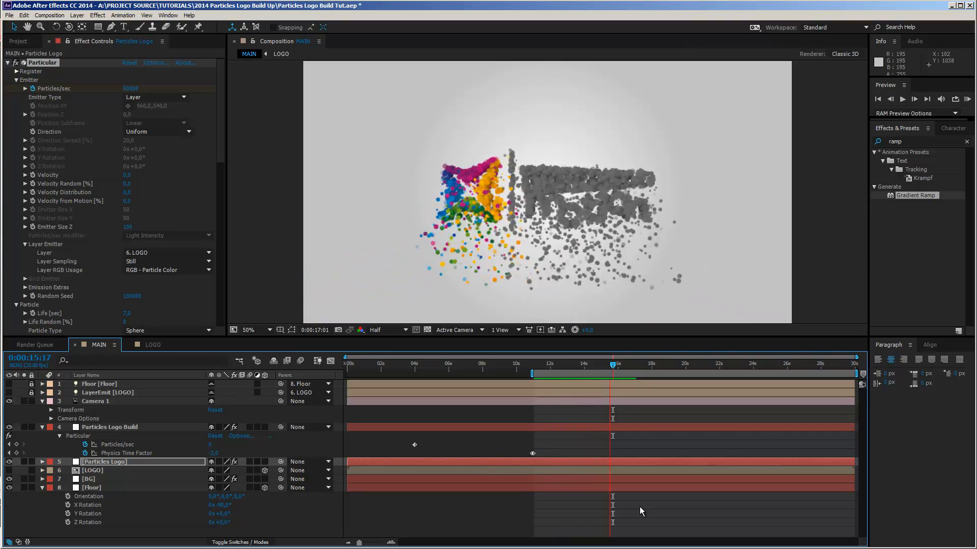
Step: At 0:00:17:02, set the Particles Logo layer's particle Size to 8 and Size Random to 25%, using Particles Logo Build as reference
left_click_drag(612, 365, 636, 370)
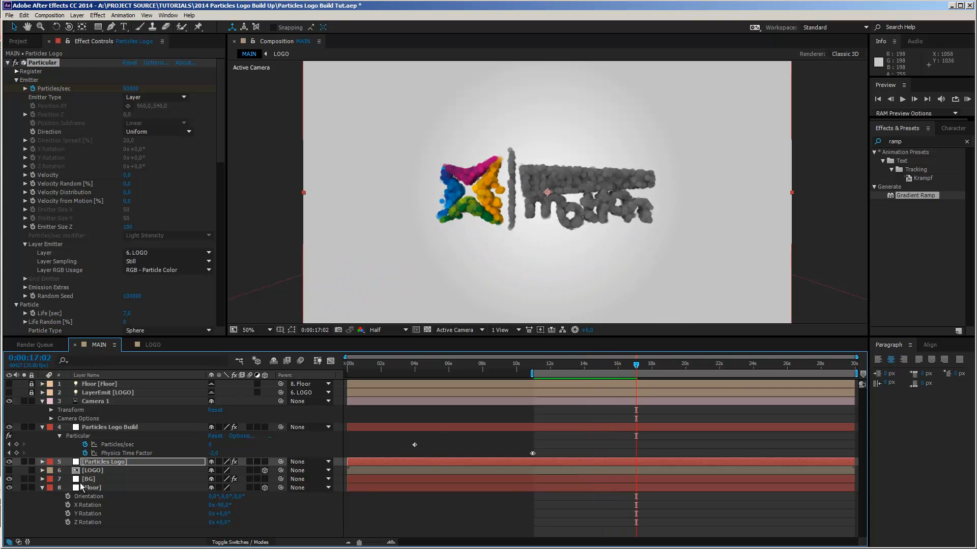
left_click(95, 464)
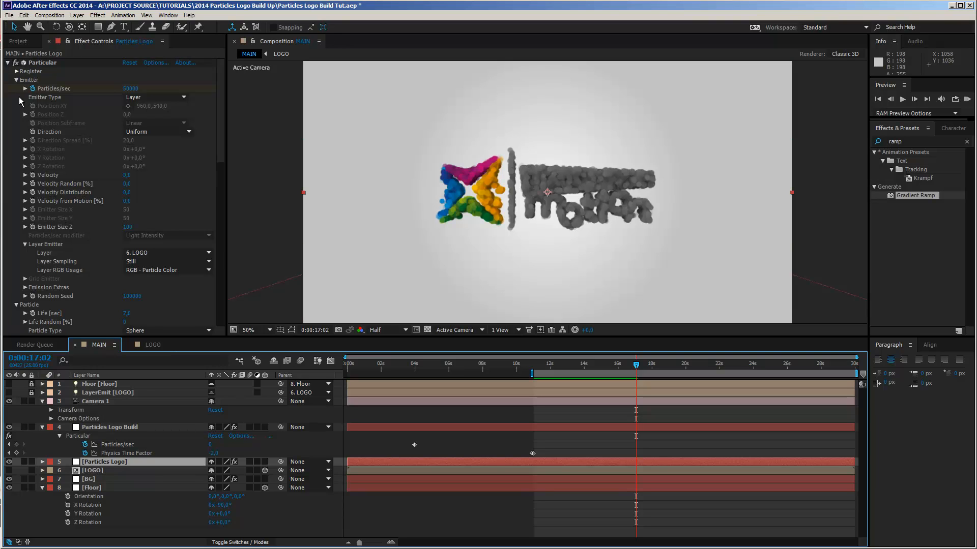
left_click(16, 80)
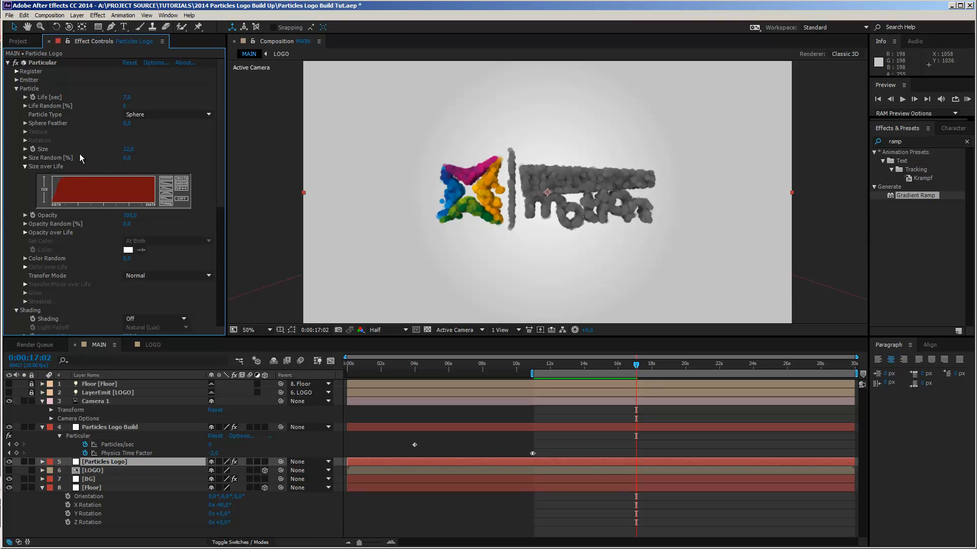
left_click(109, 427)
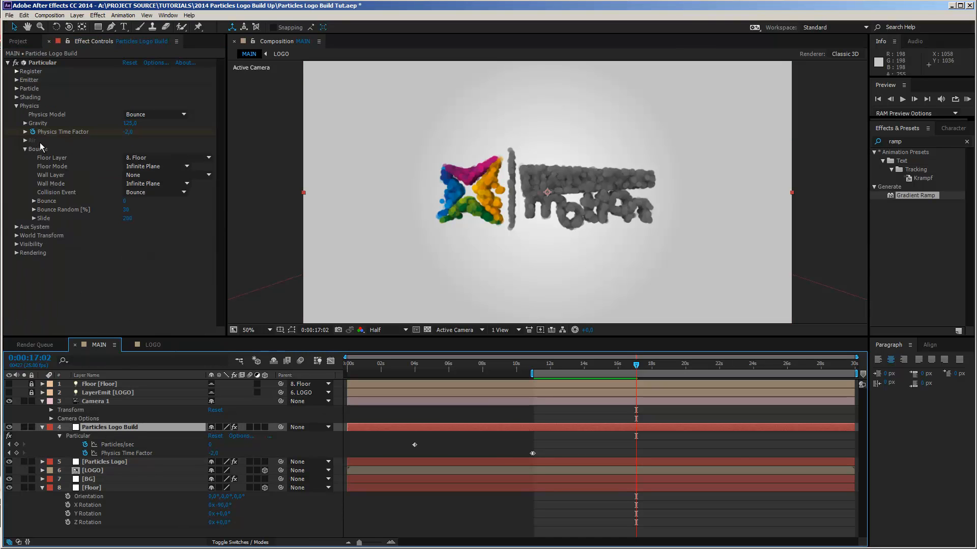
left_click(16, 89)
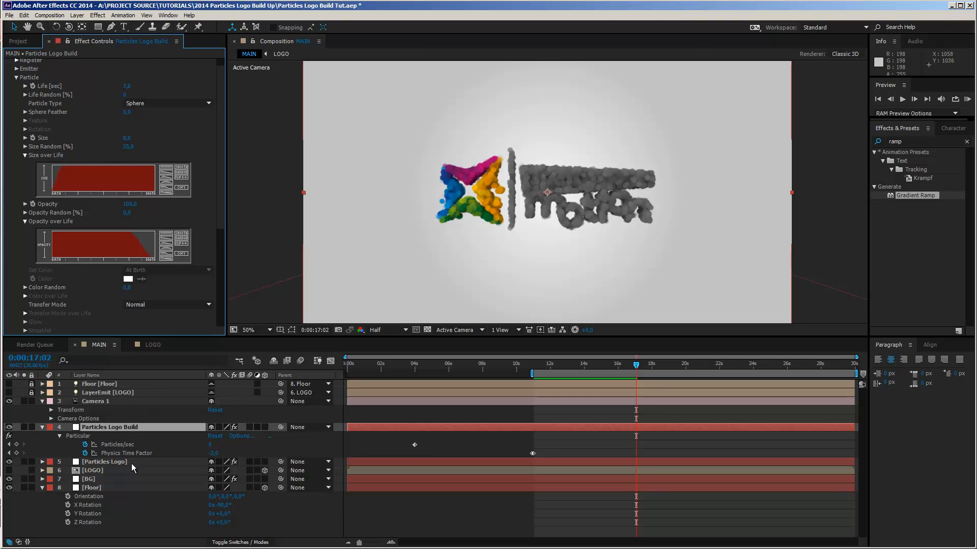
left_click(131, 462)
left_click(127, 149)
type("4")
key("Return")
left_click_drag(128, 151, 127, 162)
left_click(125, 157)
type("20")
key("Return")
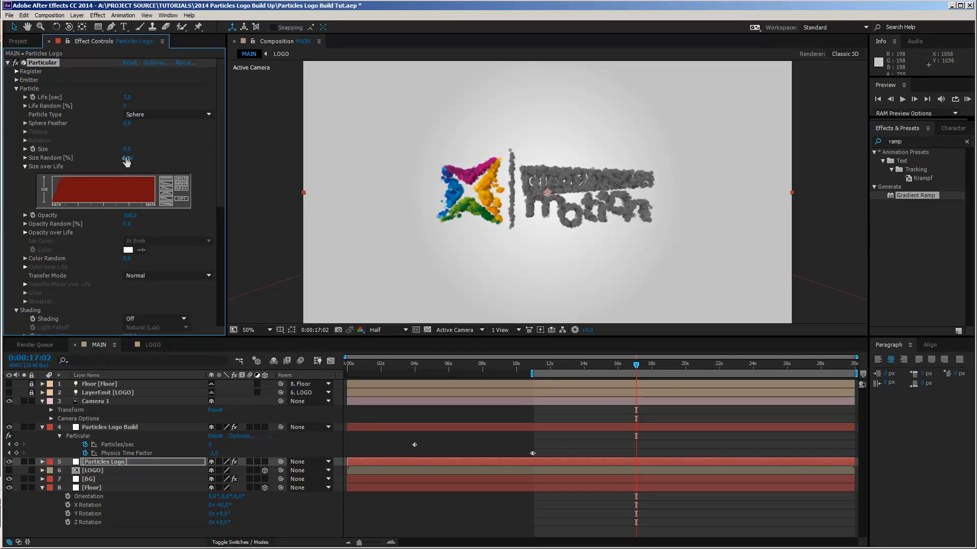
Step: Reveal the Particles Logo layer's keyframes and set its Particles/sec keyframe at 0:00:14:10 to 75000
left_click_drag(636, 365, 555, 392)
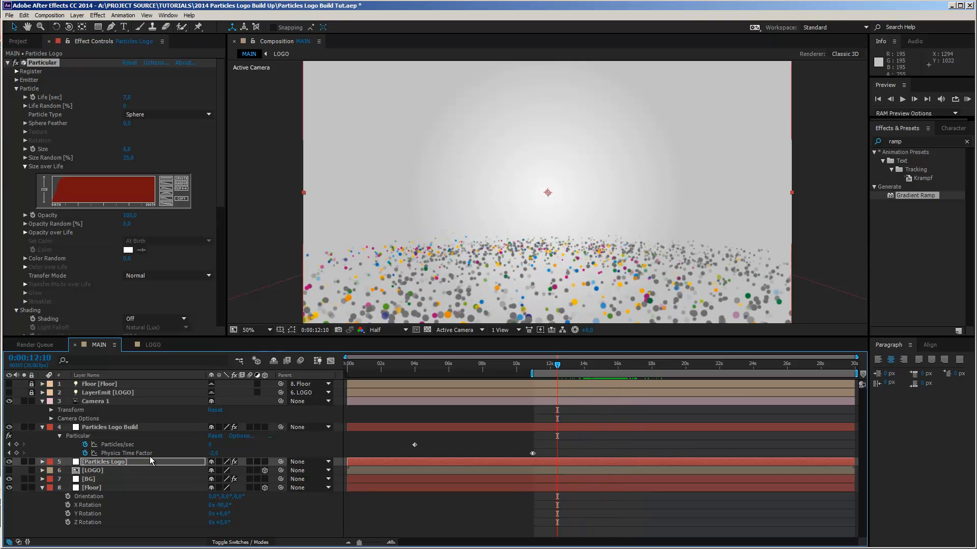
left_click(123, 461)
key("u")
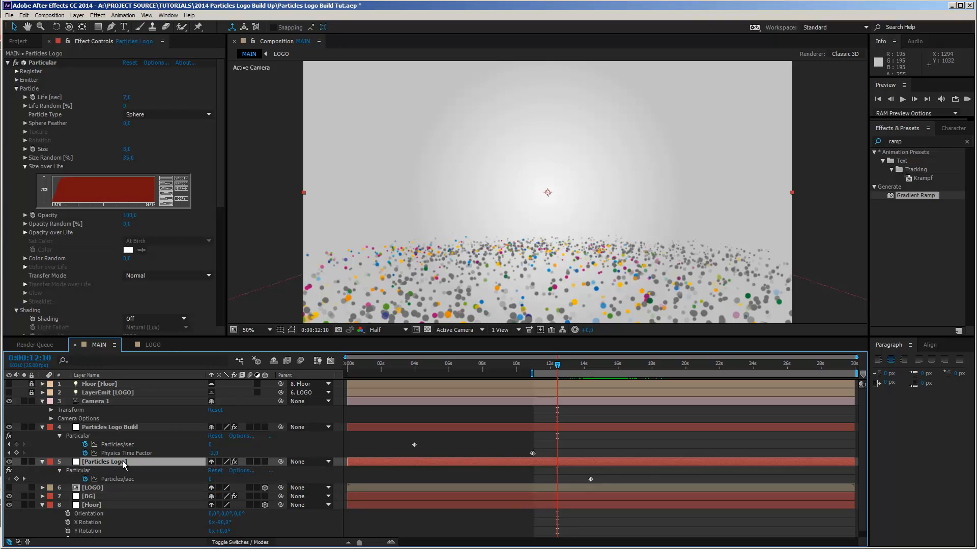
left_click(24, 479)
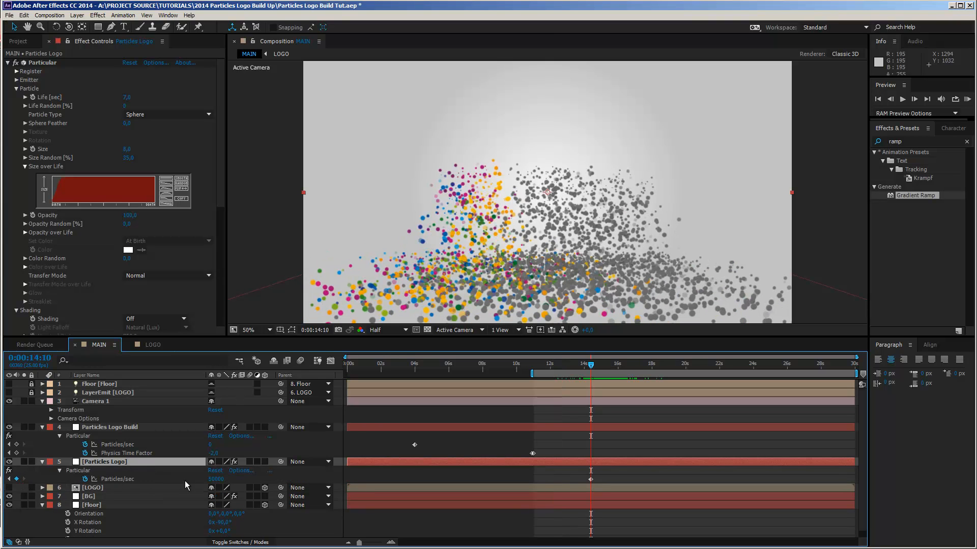
left_click(215, 479)
key("Return")
Step: Add a Particles/sec keyframe with a value of 0 at 0:00:16:09 on the Particles Logo layer
left_click_drag(598, 365, 623, 365)
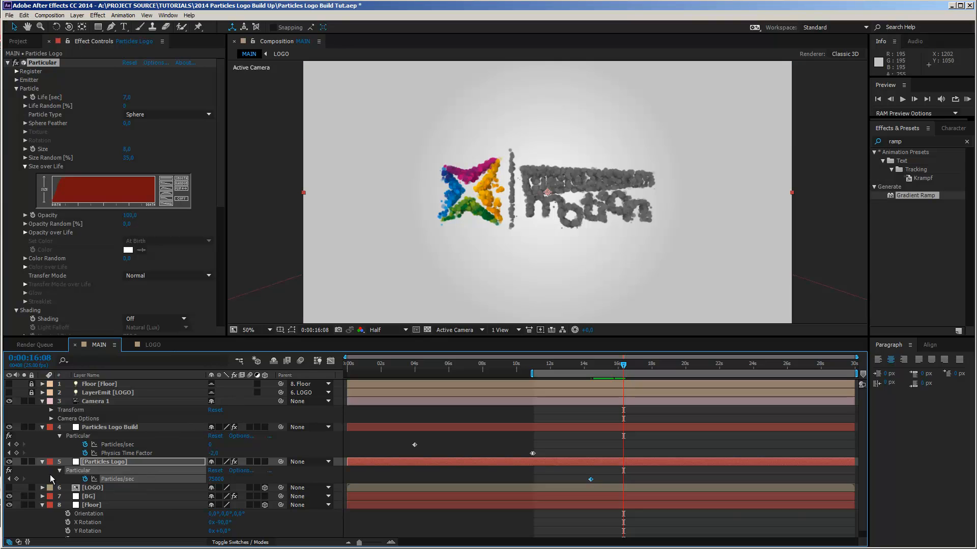
key("Page_Down")
left_click(219, 478)
type("0")
key("Return")
Step: Preview the updated particle animation and inspect the composition around 0:00:14:03
key("KP_0")
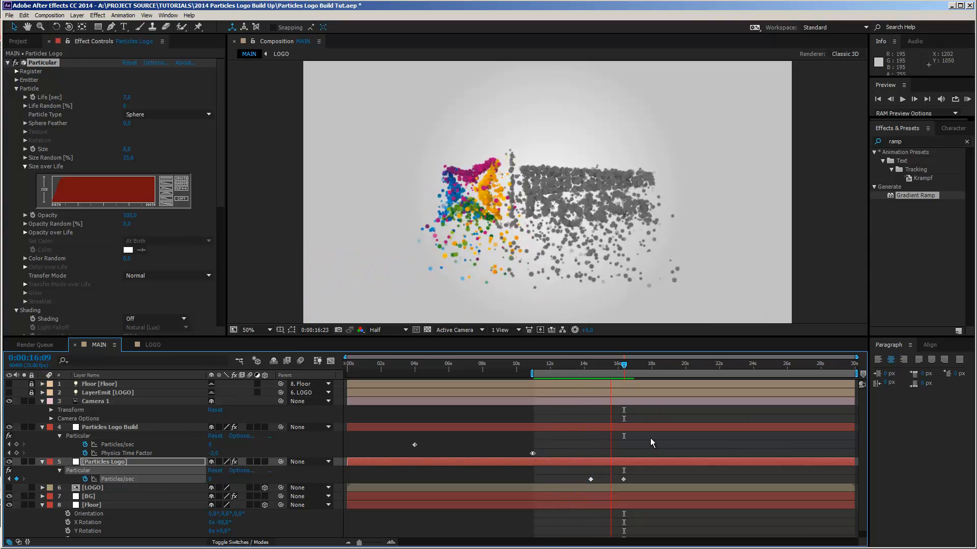
key("space")
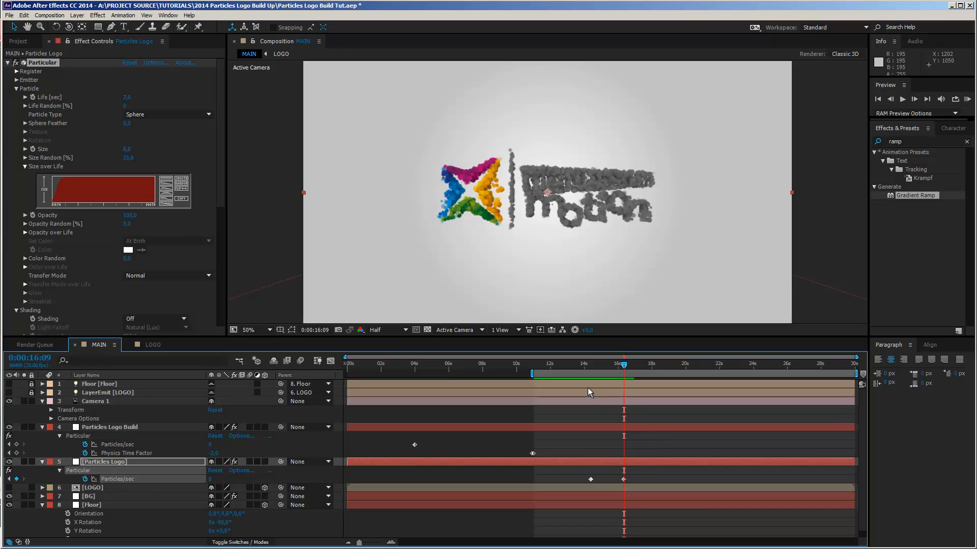
mouse_move(584, 366)
left_mouse_down()
mouse_move(601, 364)
mouse_move(559, 374)
mouse_move(604, 371)
mouse_move(586, 373)
left_mouse_up()
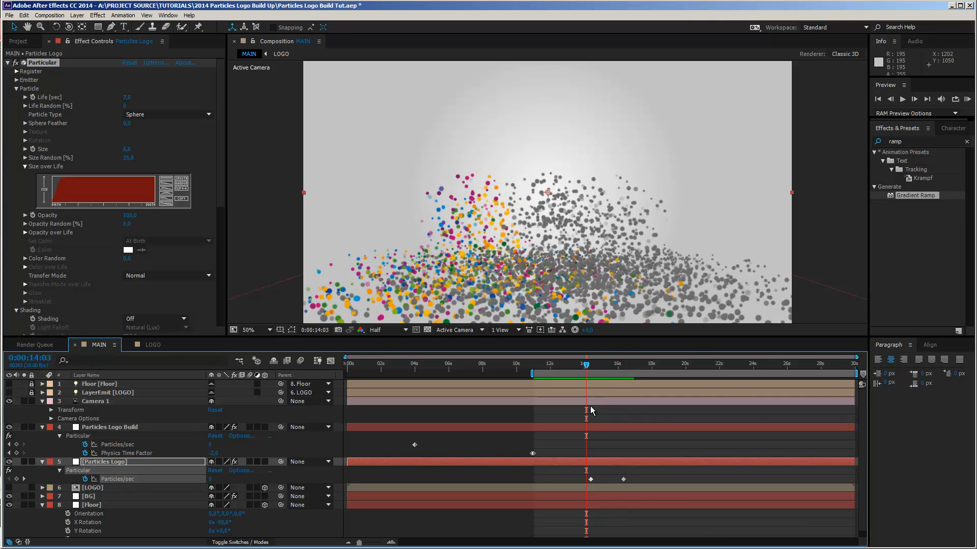
Step: Move the Particles Logo layer's first Particles/sec keyframe to 0:00:14:03 and check the animation up to 0:00:15:13
left_click(587, 479)
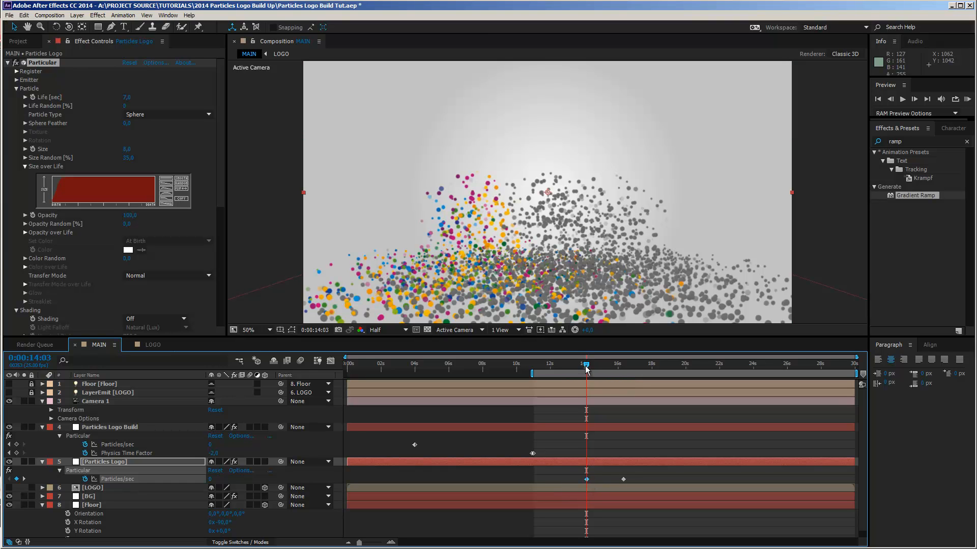
left_click_drag(586, 368, 590, 369)
mouse_move(592, 369)
left_mouse_down()
mouse_move(617, 370)
mouse_move(603, 371)
mouse_move(610, 375)
left_mouse_up()
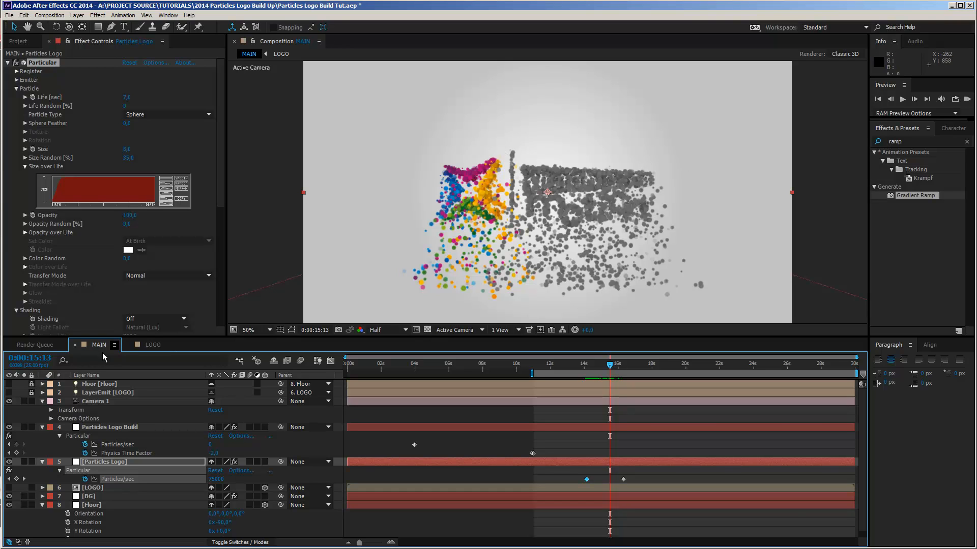
Step: Collapse the properties of the Camera 1, Particles Logo Build and Particles Logo layers in the MAIN composition
left_click(41, 401)
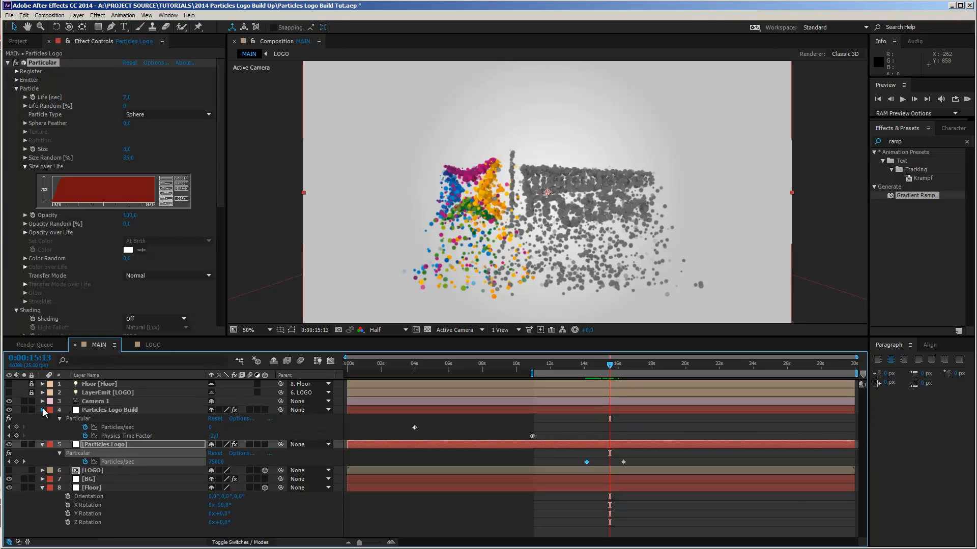
left_click(42, 410)
left_click(41, 418)
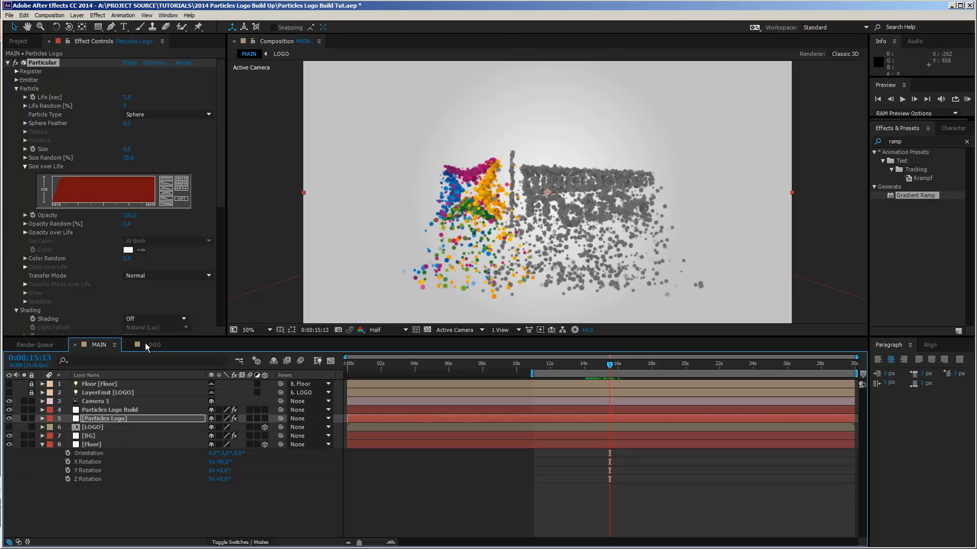
Step: Apply the Turbulent Displace effect to the logo_2_line_png.png layer in the LOGO composition
left_click(145, 345)
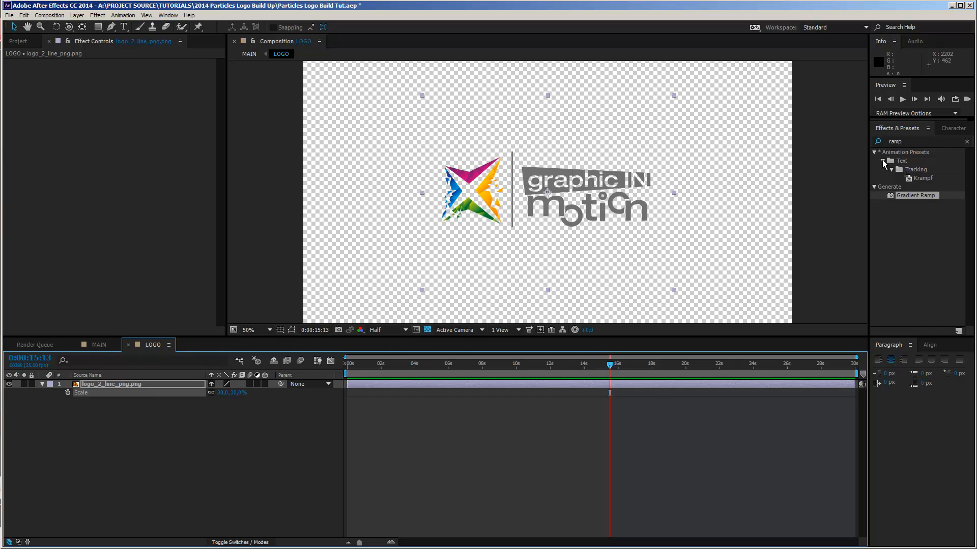
left_click(905, 141)
key("BackSpace")
type("turbule")
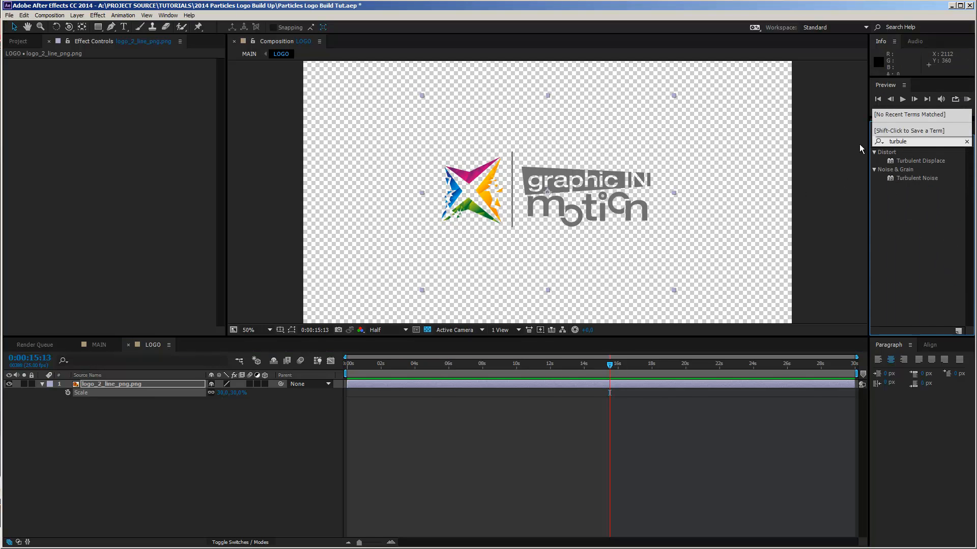
left_click_drag(904, 162, 598, 384)
left_click(98, 15)
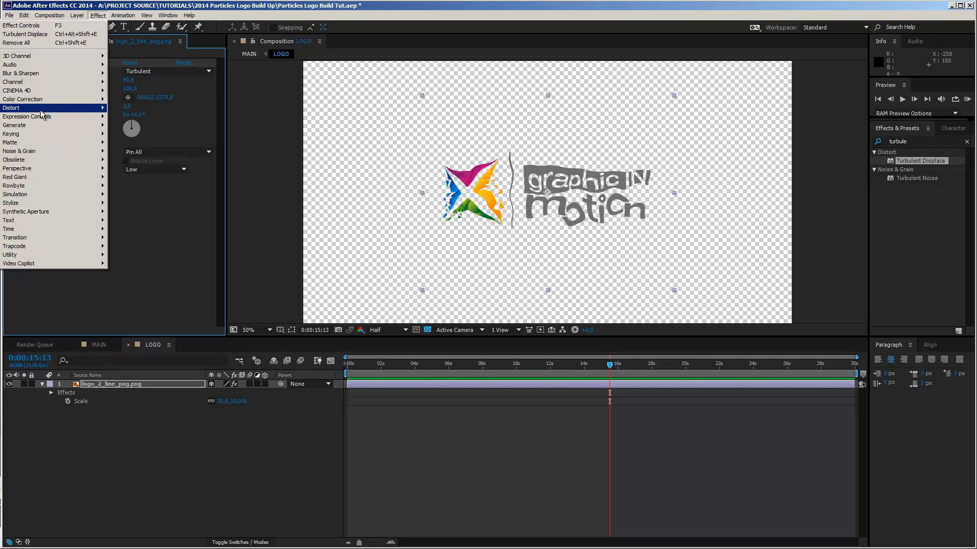
left_click(633, 410)
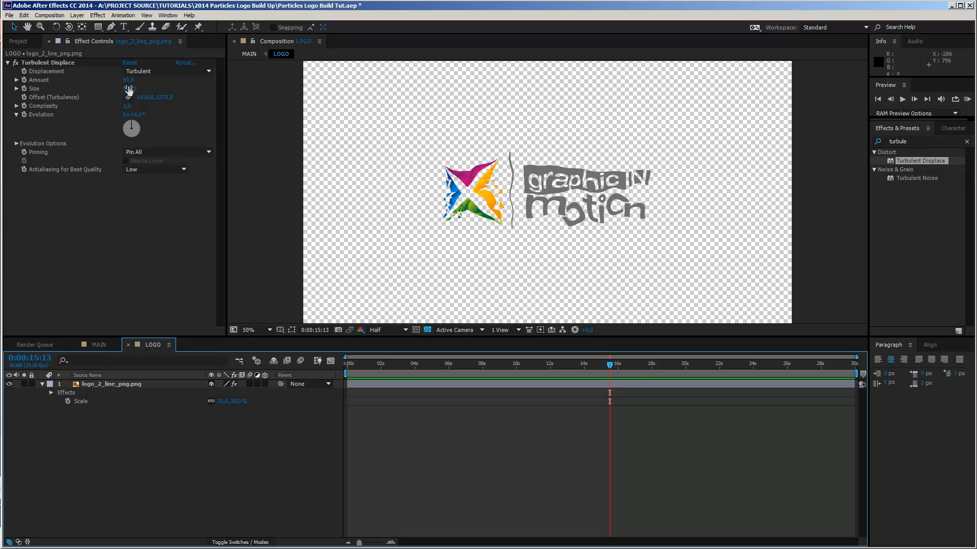
Step: Set Turbulent Displace's Size to 165 and check the distorted particle logo in the MAIN composition
mouse_move(130, 90)
left_mouse_down()
mouse_move(150, 88)
mouse_move(122, 98)
mouse_move(181, 106)
mouse_move(139, 91)
left_mouse_up()
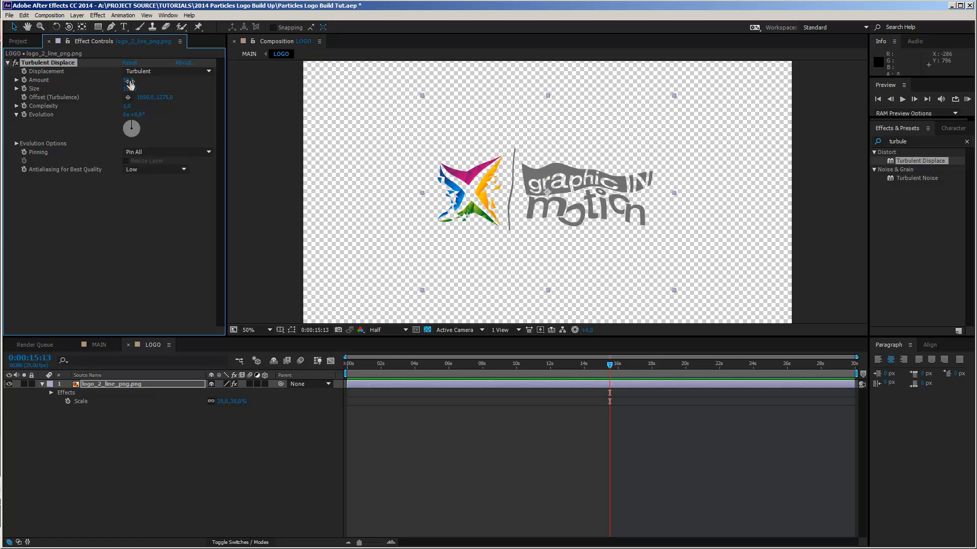
left_click(98, 345)
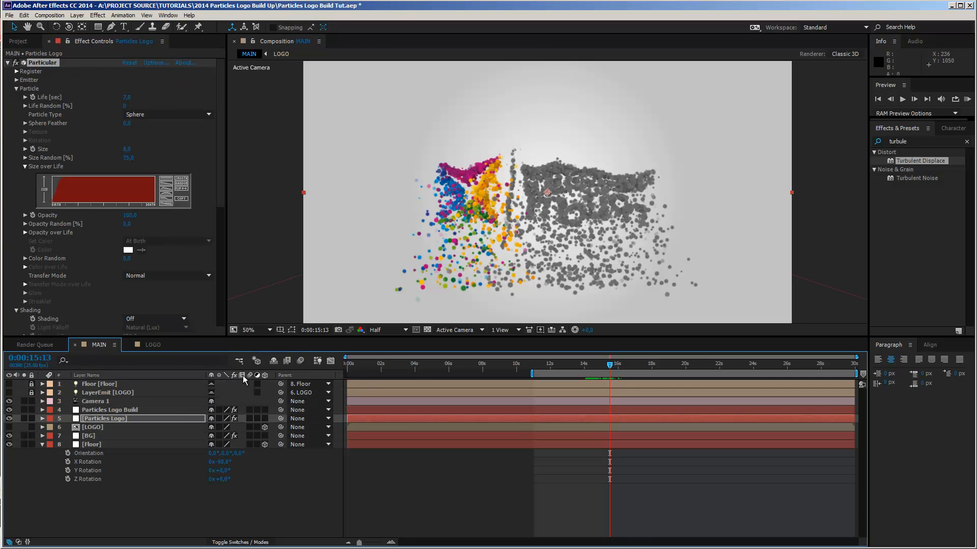
left_click_drag(626, 361, 640, 370)
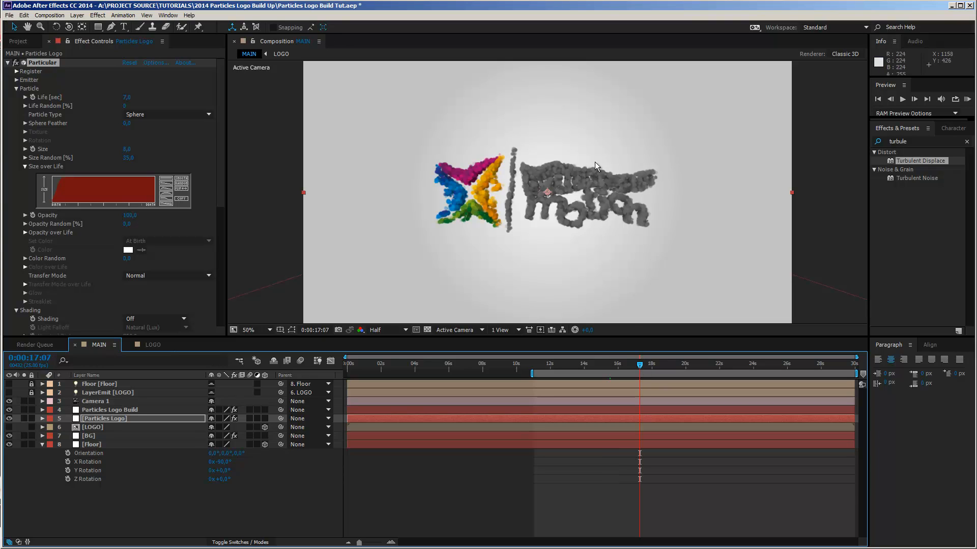
left_click_drag(629, 366, 598, 370)
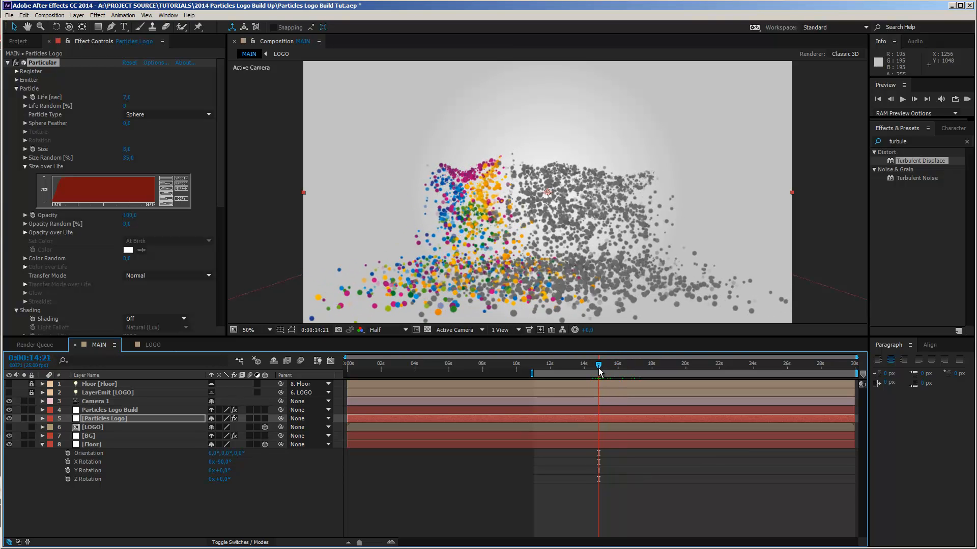
Step: In the LOGO composition, reset Turbulent Displace's Evolution to 0° and add the expression time*200 to it
left_click(149, 345)
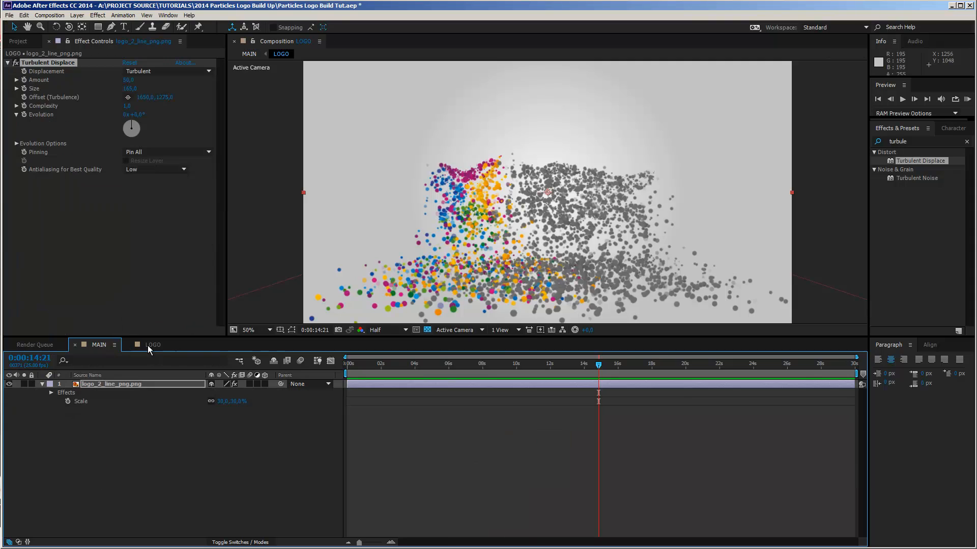
mouse_move(133, 114)
left_mouse_down()
mouse_move(163, 115)
mouse_move(141, 120)
left_mouse_up()
left_click(136, 114)
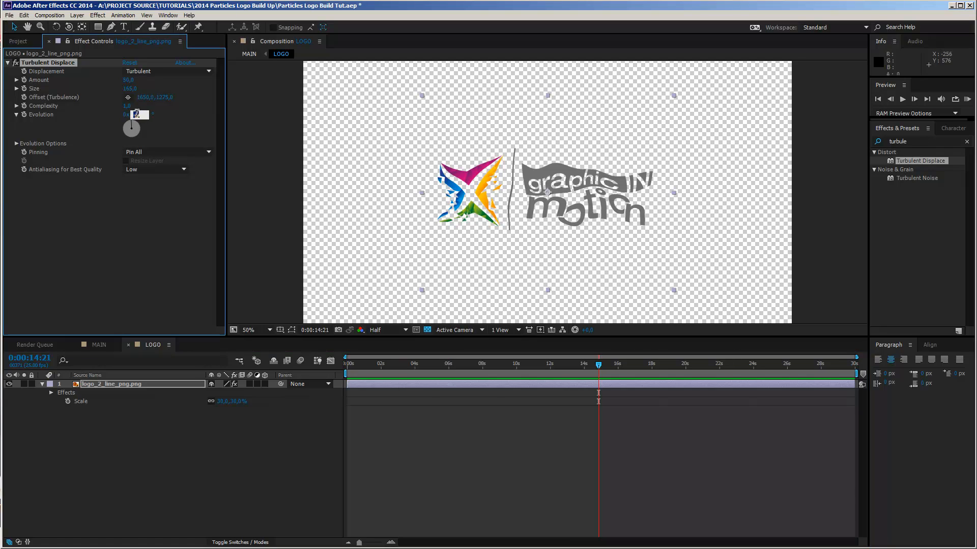
type("0")
left_click(135, 227)
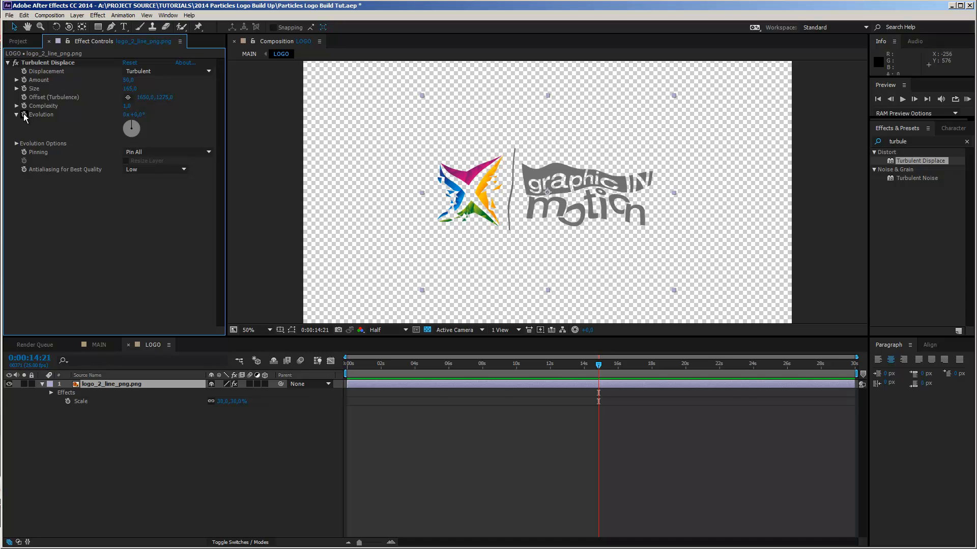
left_click(24, 114, "alt")
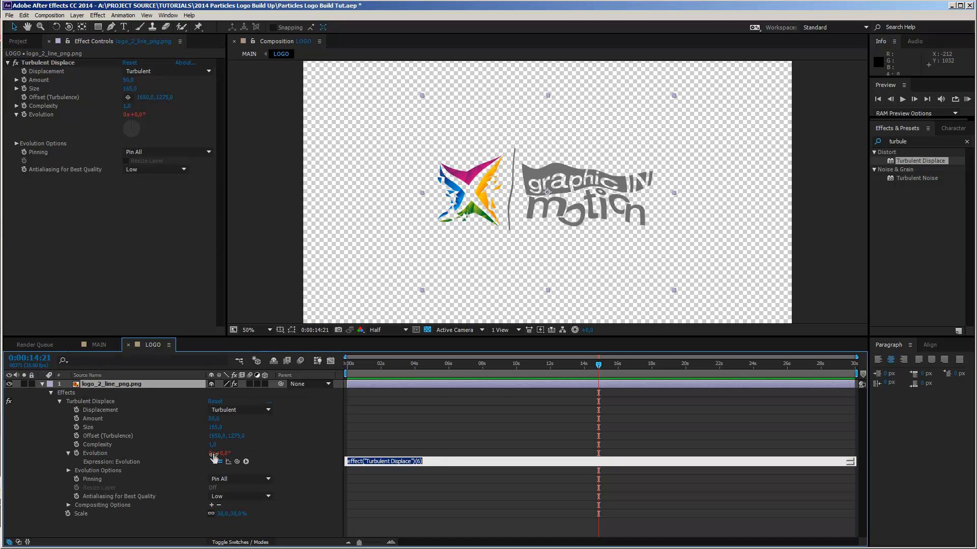
left_click_drag(427, 462, 340, 454)
type("time*200")
key("KP_Enter")
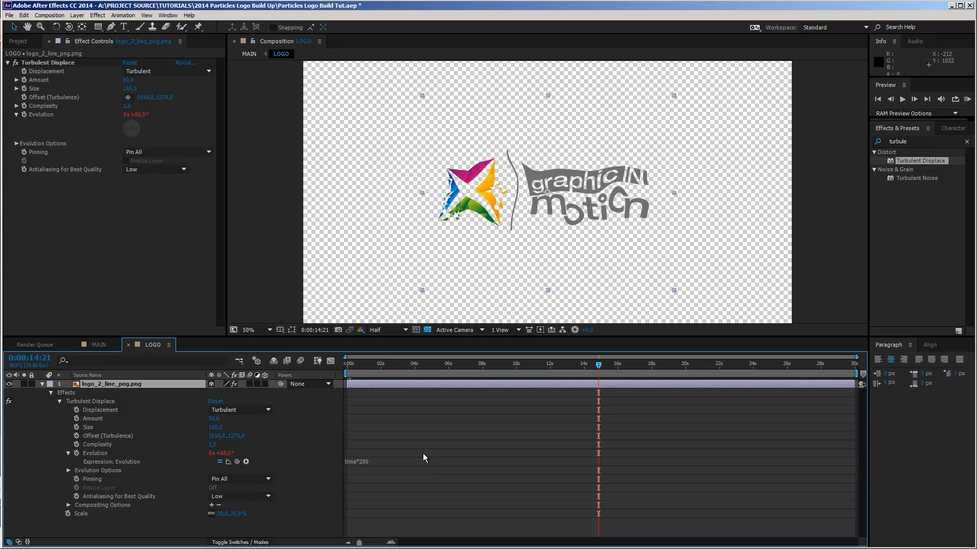
Step: Preview the logo's distortion, change the Evolution expression to time*150, and preview it again
key("KP_0")
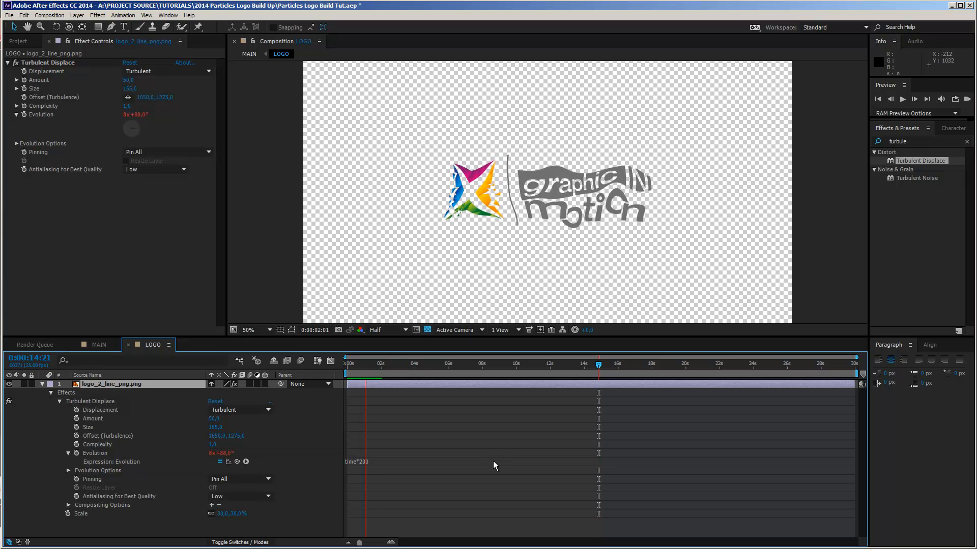
left_click(388, 469)
left_click(375, 461)
left_click(376, 461)
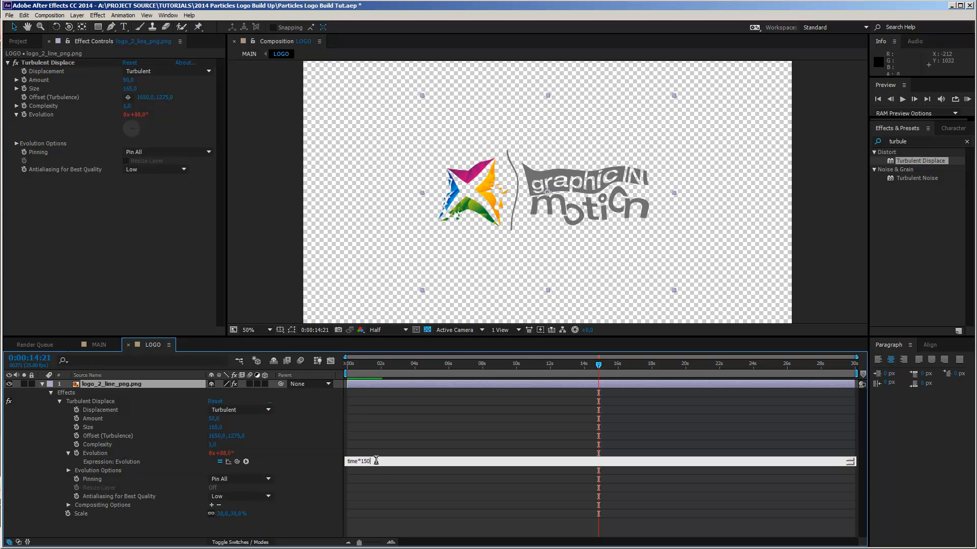
type("150")
left_click(376, 466)
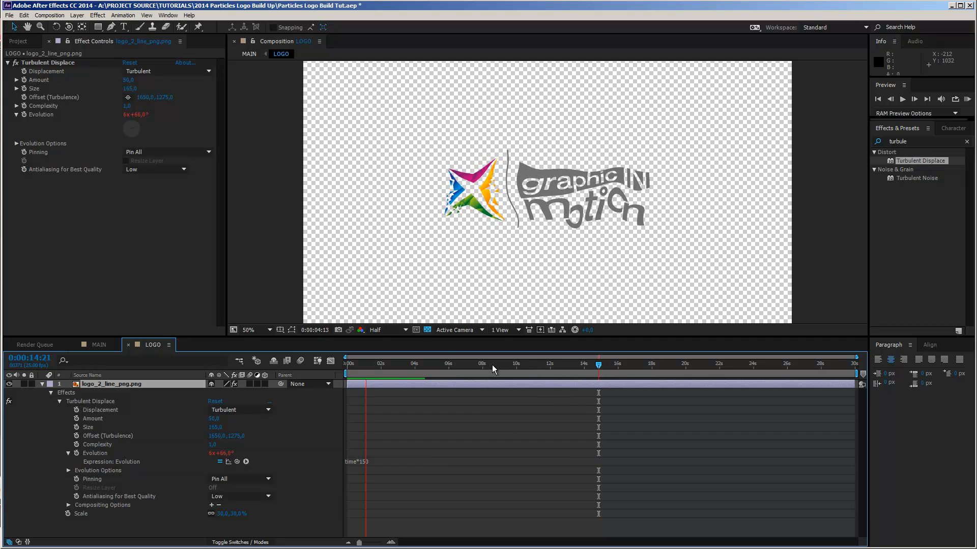
key("space")
Step: Using MAIN as timing reference, add a Turbulent Displace Amount keyframe of 50 at 0:00:16:00 in the LOGO composition
left_click(102, 344)
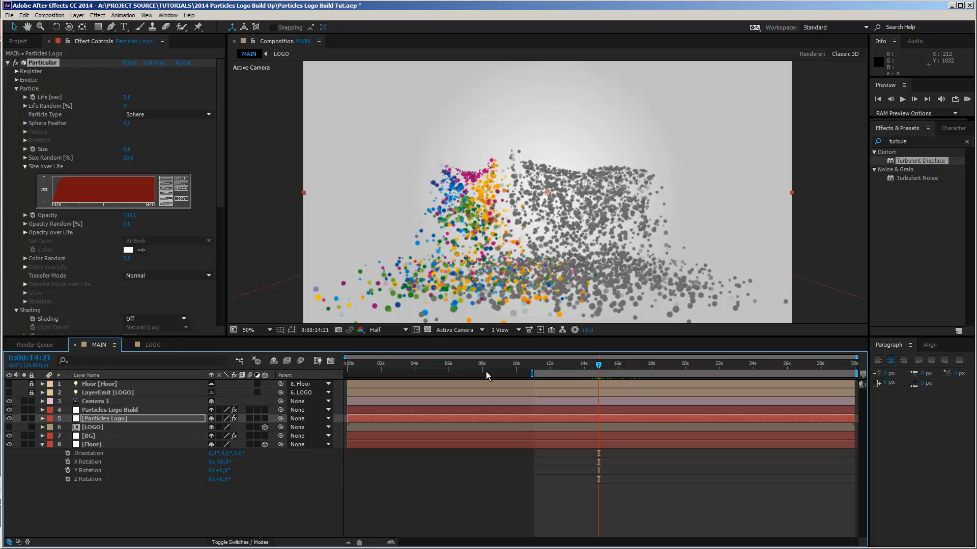
left_click_drag(599, 364, 619, 367)
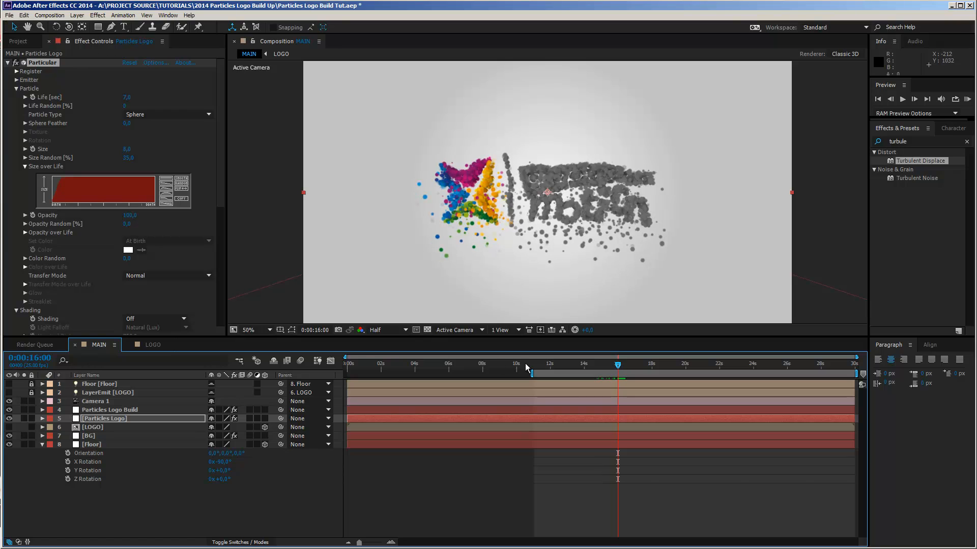
left_click(155, 344)
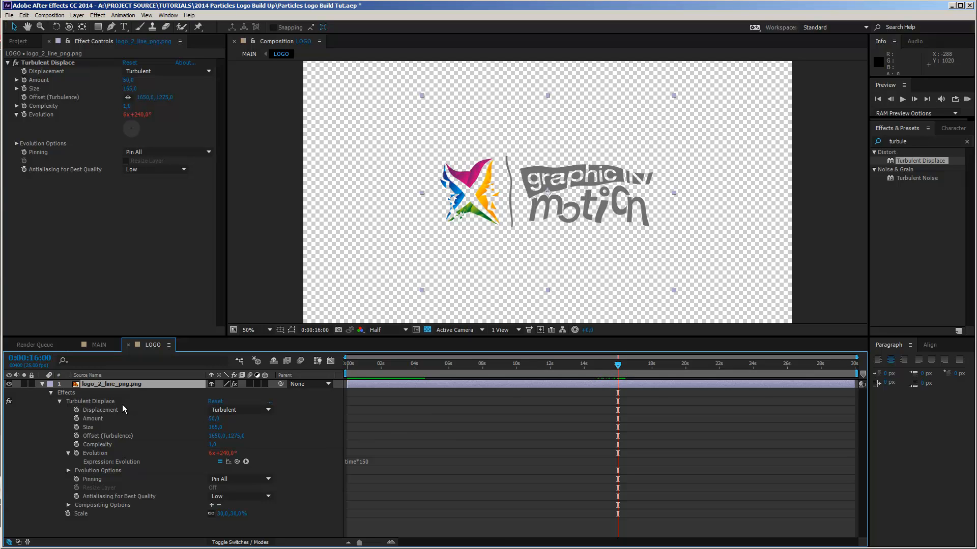
left_click(76, 418)
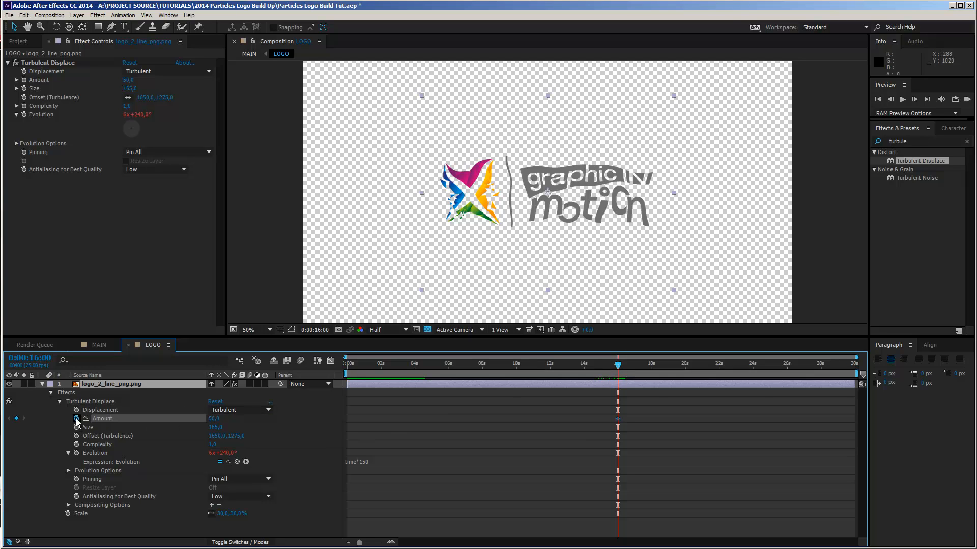
Step: Add a Turbulent Displace Amount keyframe with a value of 0 at 0:00:17:00 on the logo layer
left_click(99, 344)
left_click_drag(621, 363, 634, 365)
left_click(145, 345)
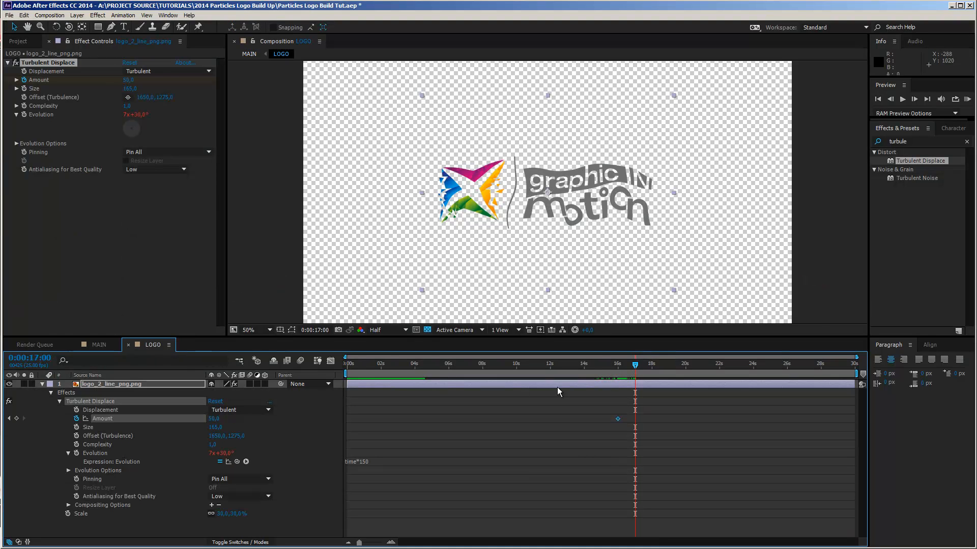
left_click(214, 418)
type("0")
key("Return")
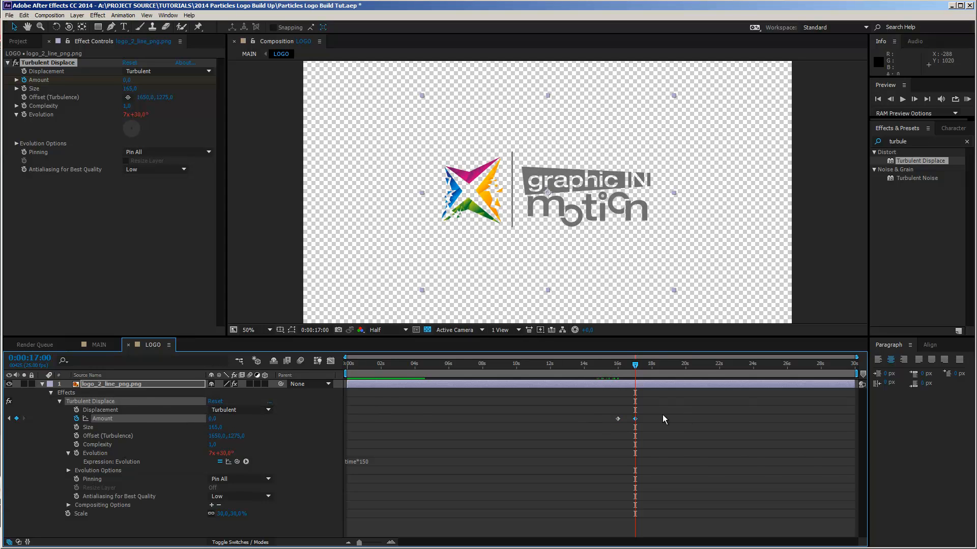
Step: Apply Easy Ease In to the logo layer's last Amount keyframe
mouse_move(635, 366)
left_mouse_down()
mouse_move(619, 364)
mouse_move(635, 367)
left_mouse_up()
left_click(645, 423)
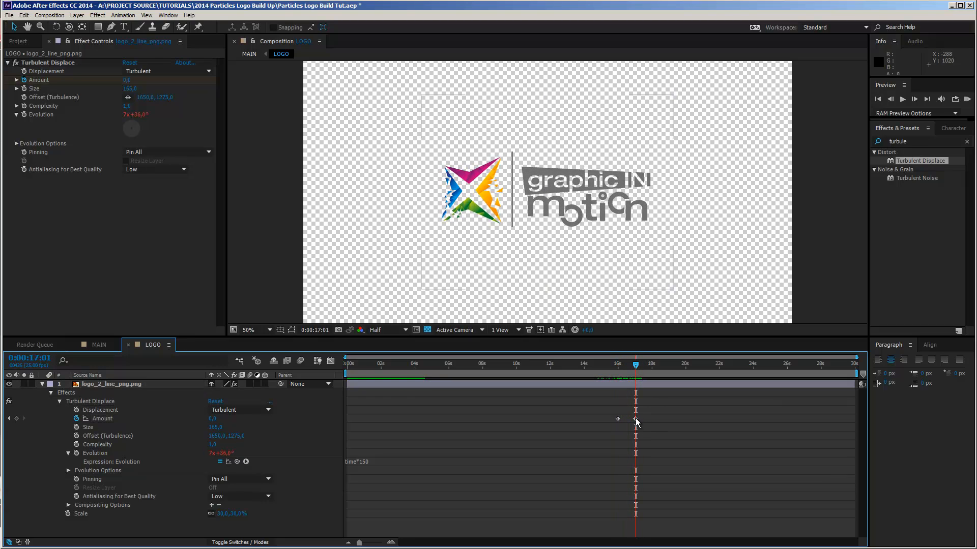
right_click(636, 418)
mouse_move(668, 523)
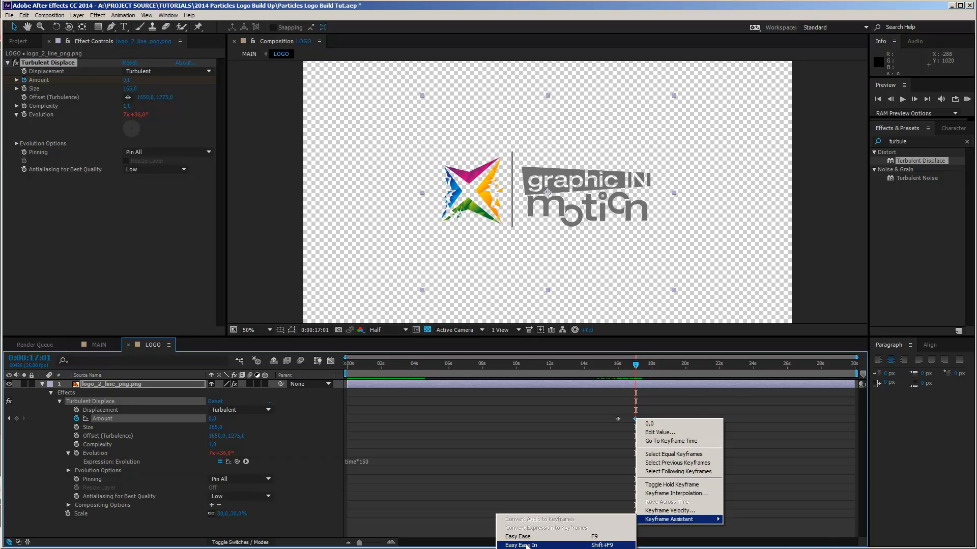
left_click(527, 545)
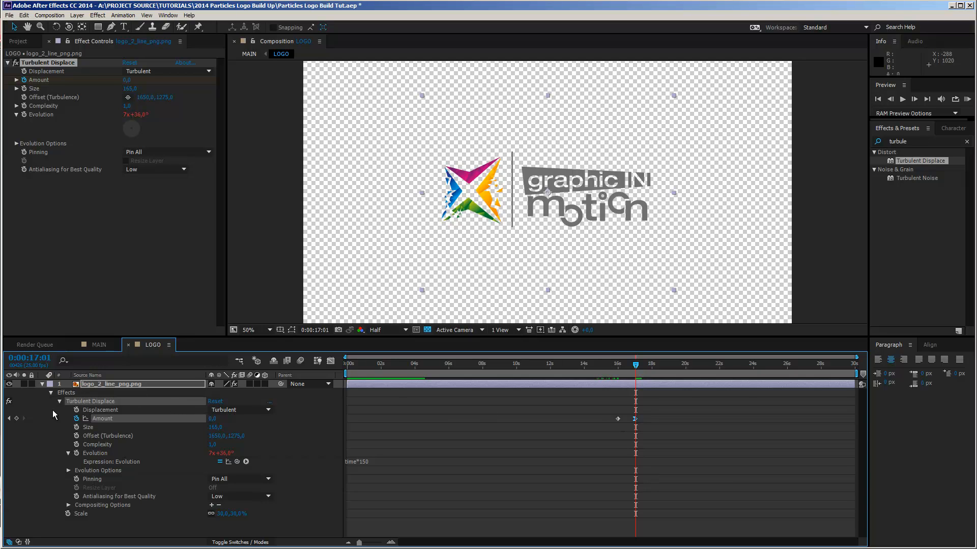
Step: Show the Amount curve in the graph editor, fit it to view, and scrub through the easing to 0:00:16:06
left_click(330, 362)
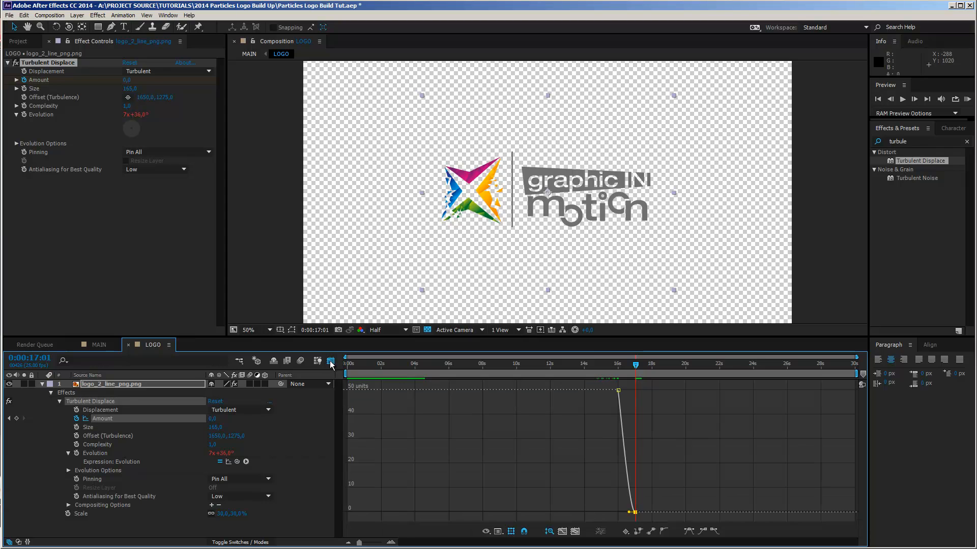
left_click(575, 531)
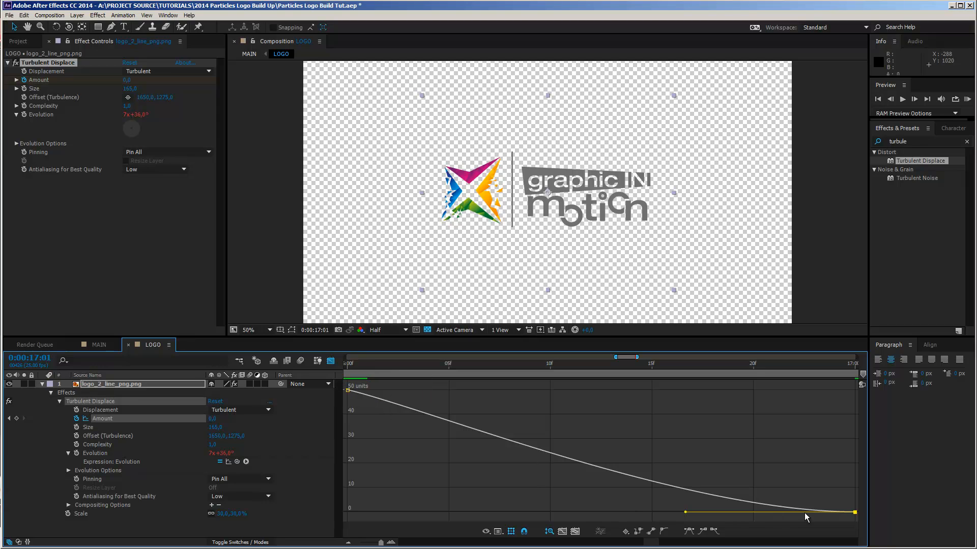
left_click_drag(522, 369, 550, 368)
left_click(469, 368)
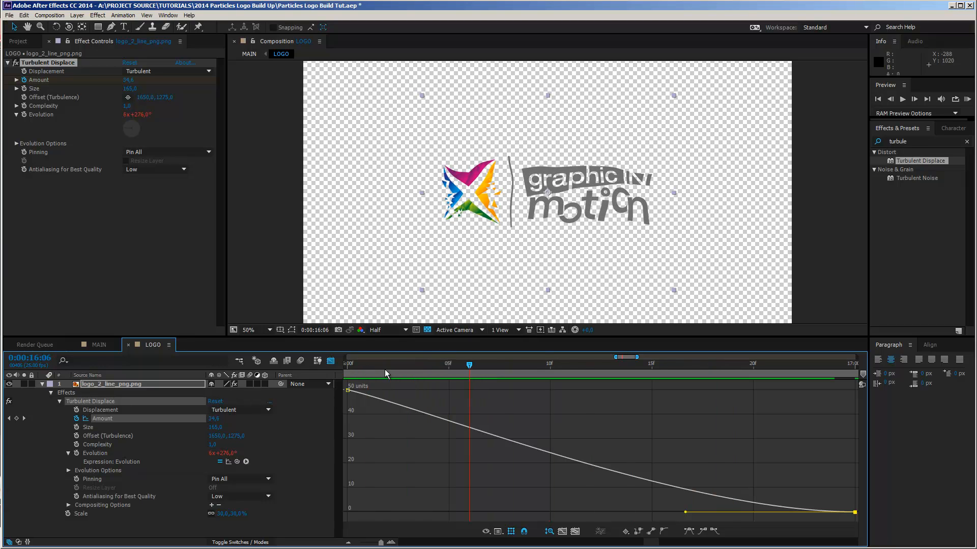
Step: Preview the particle logo build in the MAIN composition and return to the LOGO composition
left_click(99, 345)
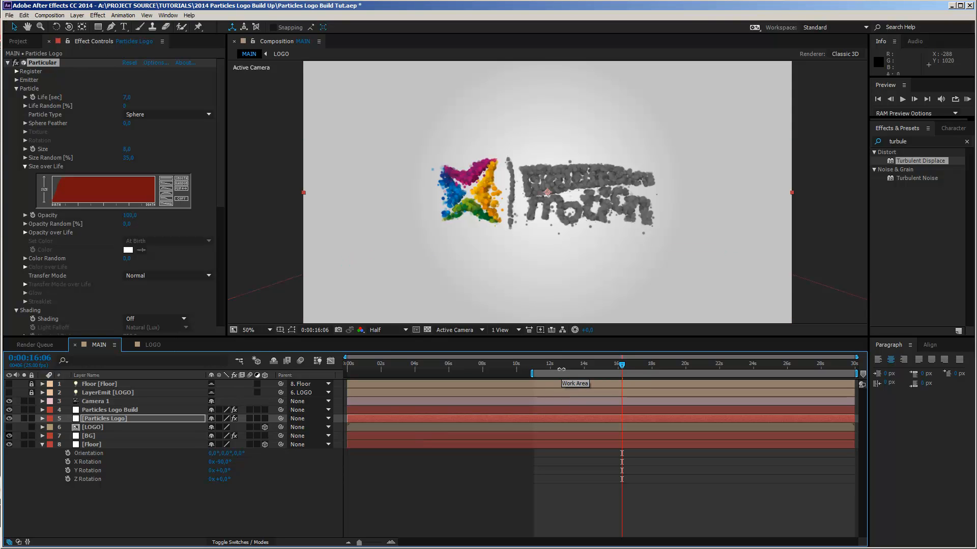
key("KP_0")
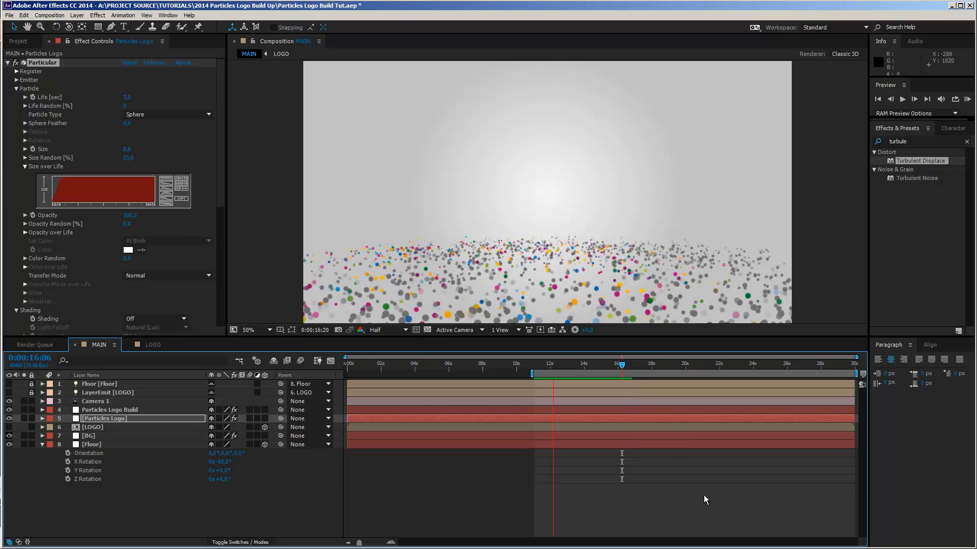
key("space")
left_click(151, 345)
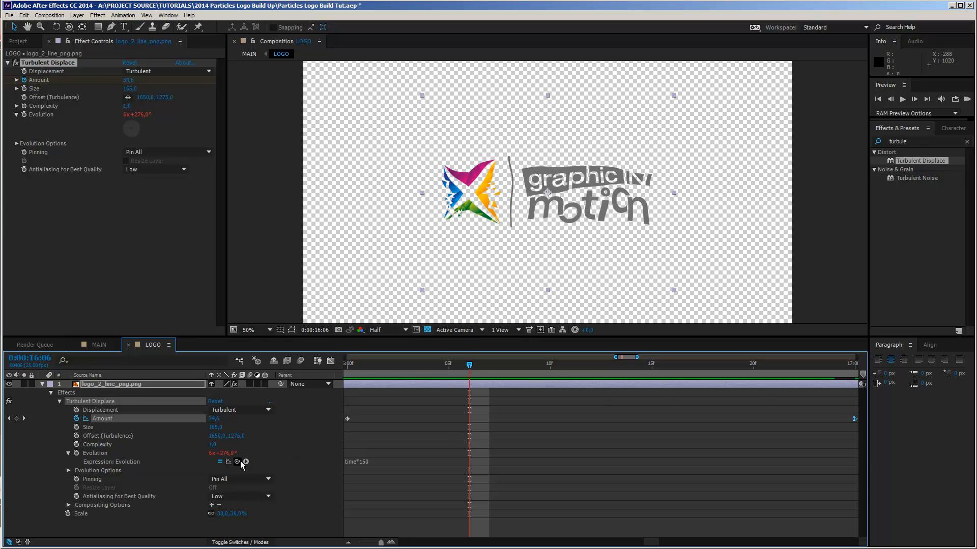
Step: Change the Turbulent Displace Evolution expression on the logo layer to time*250
left_click(368, 462)
left_click(375, 460)
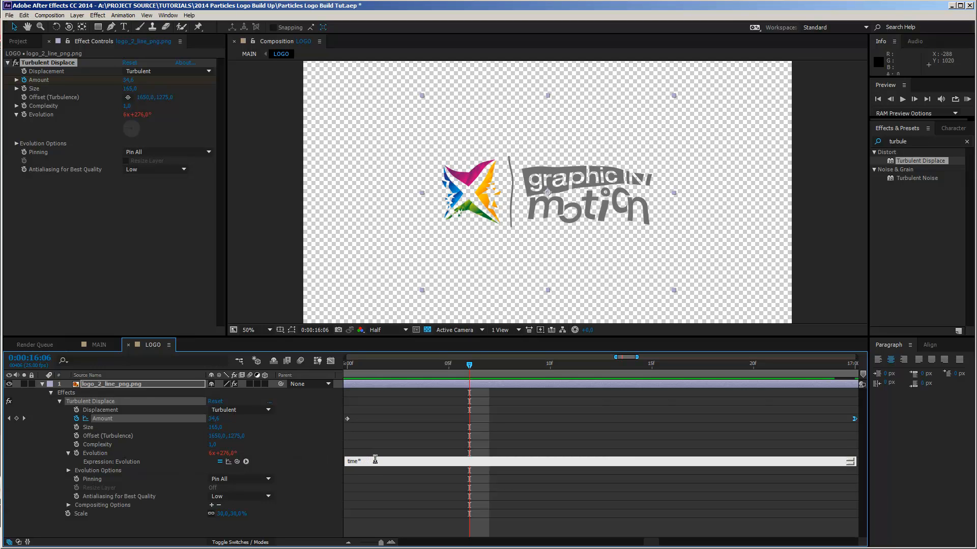
key("KP_Enter")
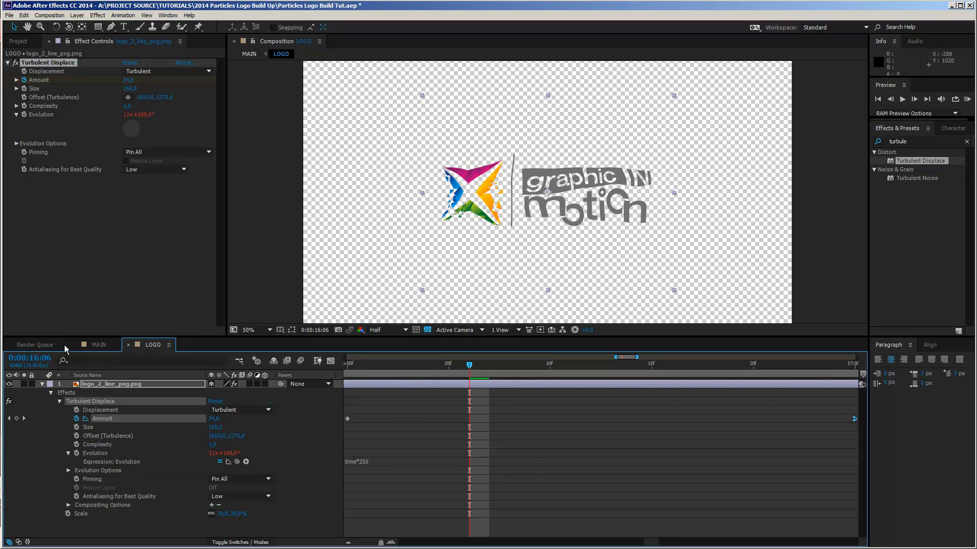
Step: Preview the particle logo animation in the MAIN composition with the faster turbulence
left_click(98, 345)
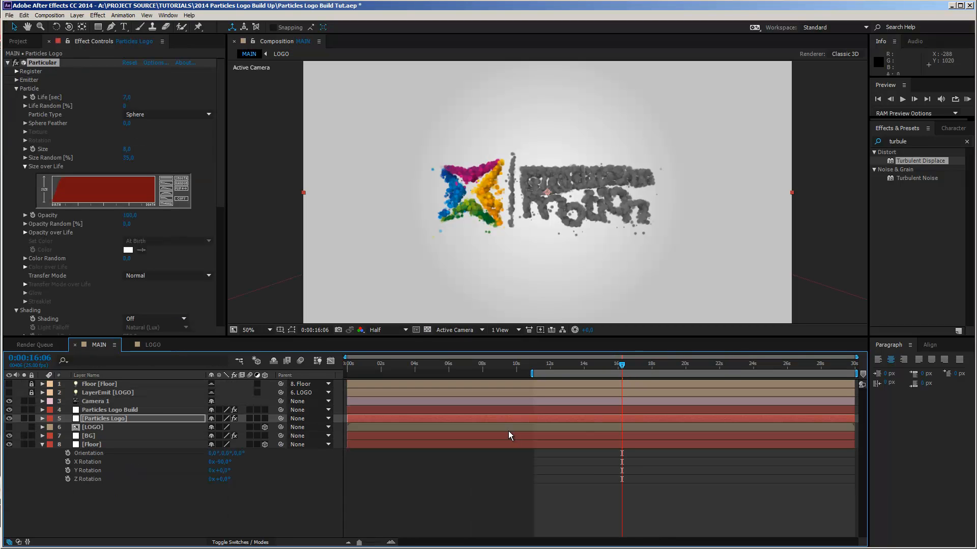
key("KP_0")
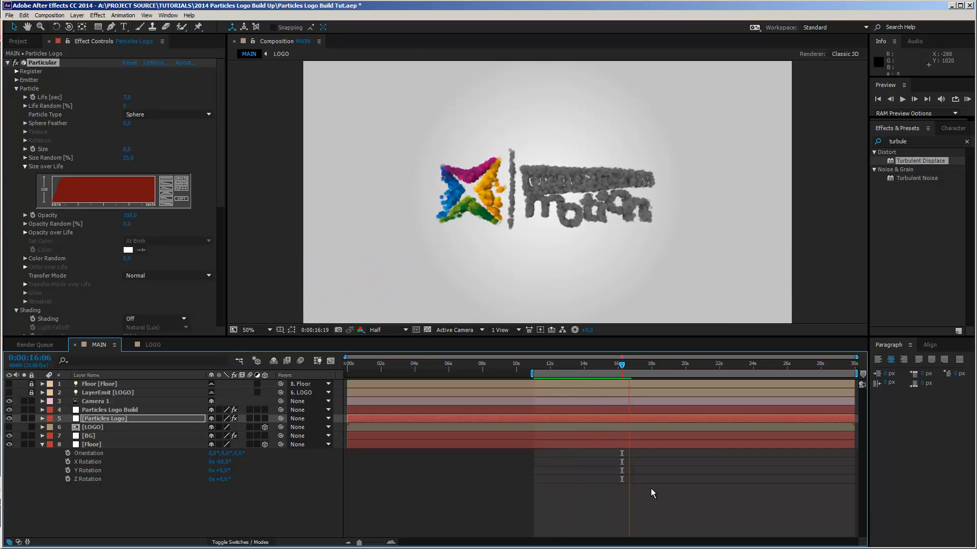
key("space")
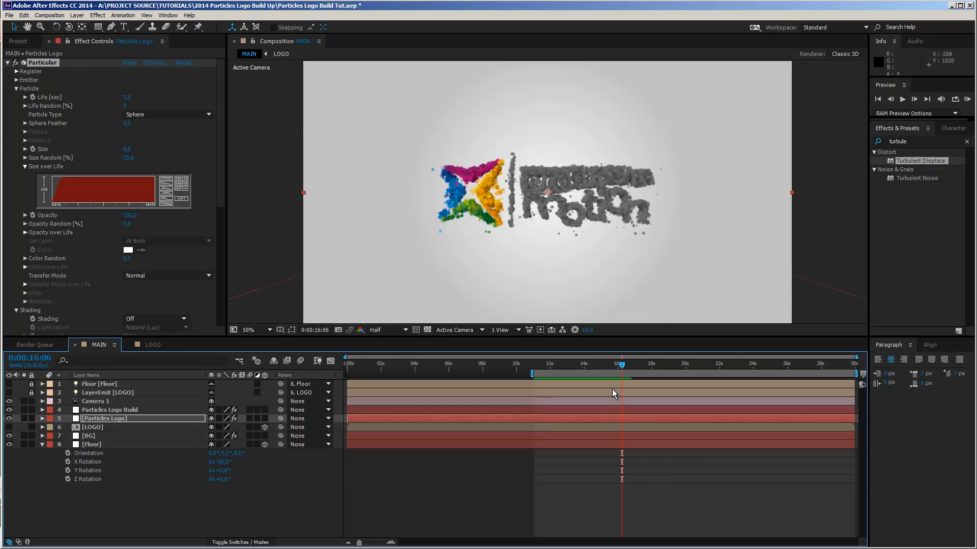
Step: Set the Particles Logo layer's first Particles/sec keyframe at 0:00:14:04 to 25000
left_click_drag(606, 363, 592, 372)
key("slash")
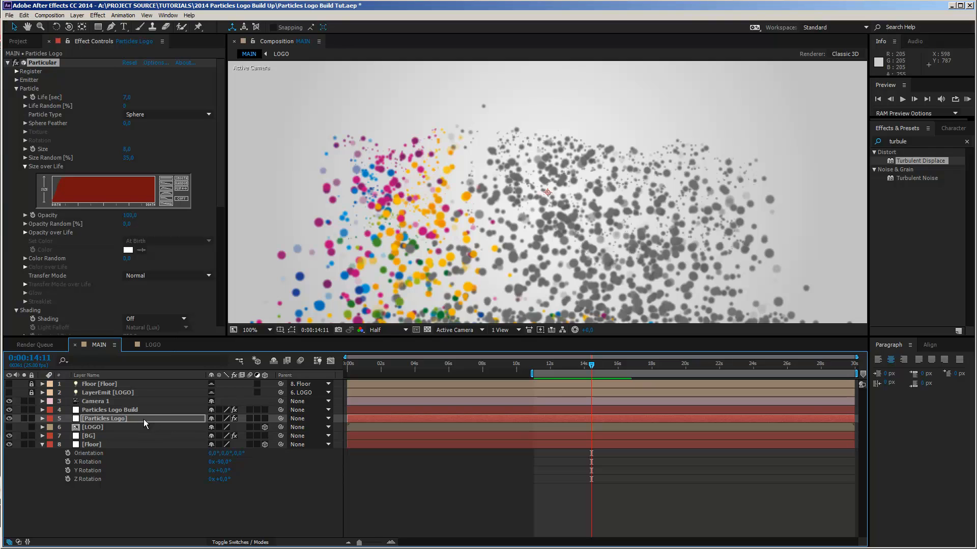
key("u")
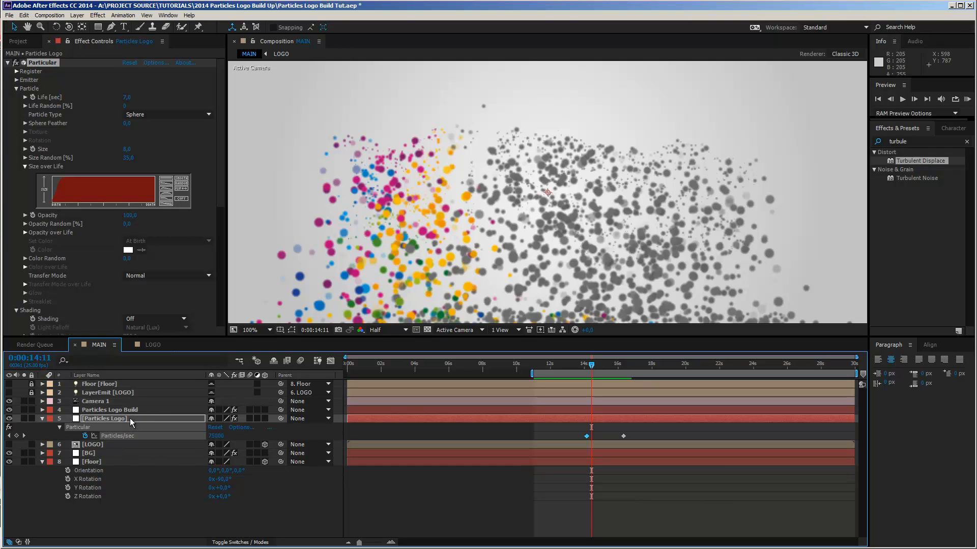
left_click(113, 420)
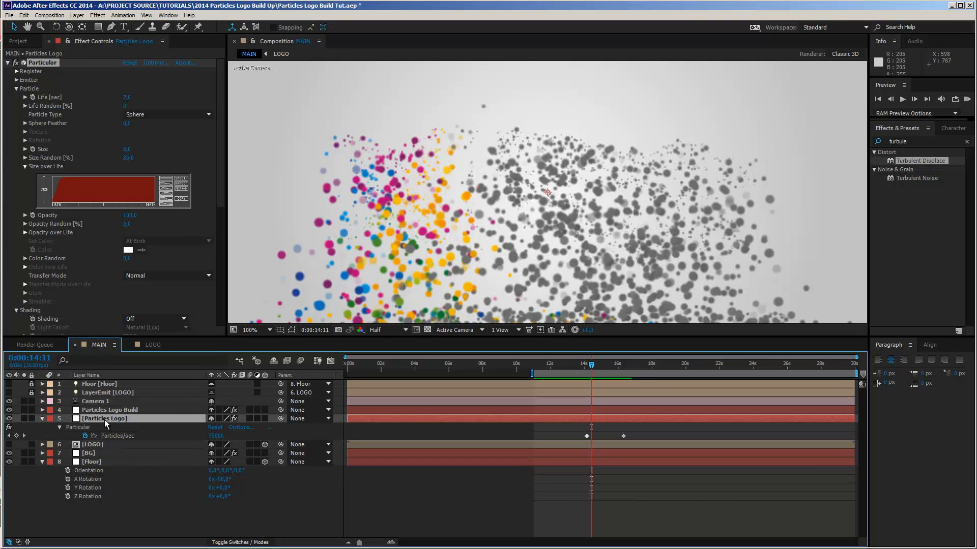
left_click(9, 436)
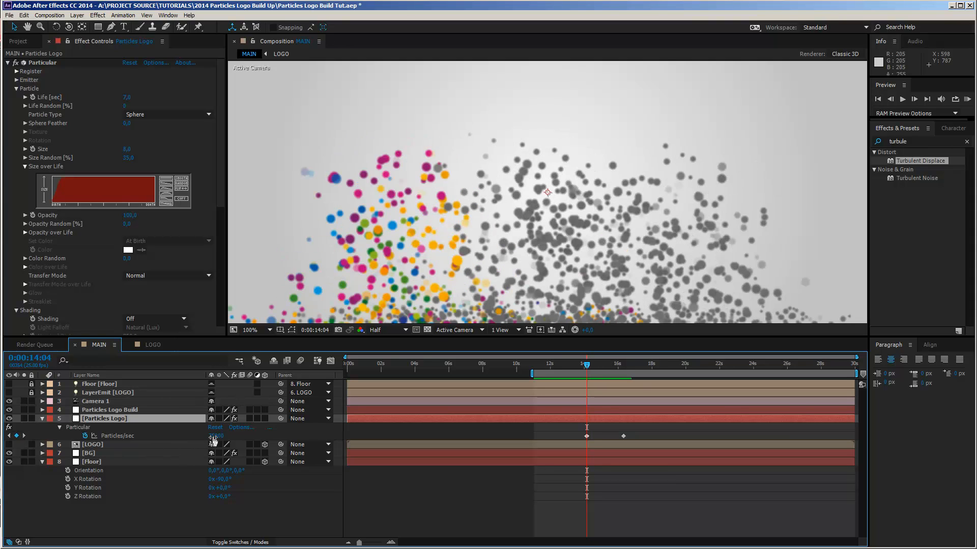
left_click(214, 436)
key("BackSpace")
type("25000")
key("Return")
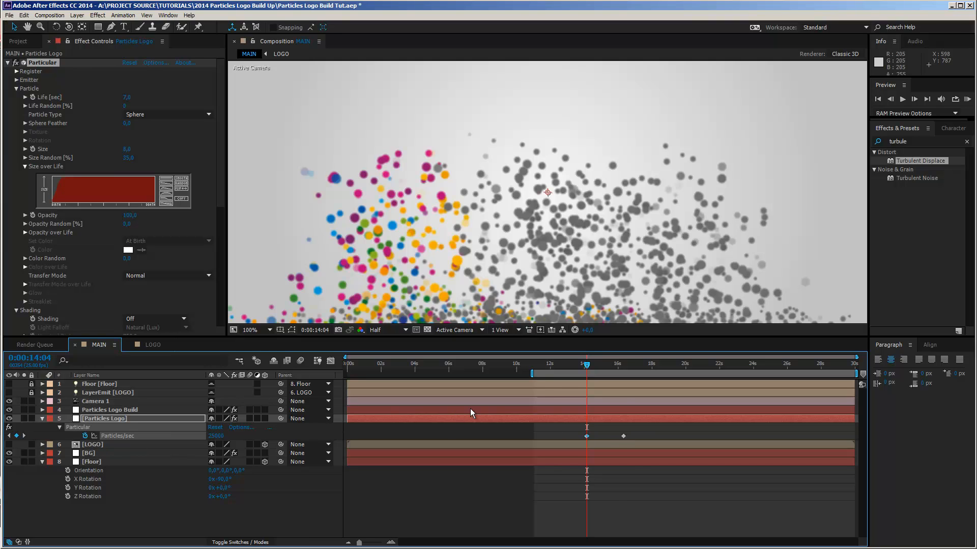
Step: Step forward frame by frame from 0:00:14:04 to about 0:00:16:00 to examine how the particles gather into the logo
key("Page_Down")
key("Page_Down")
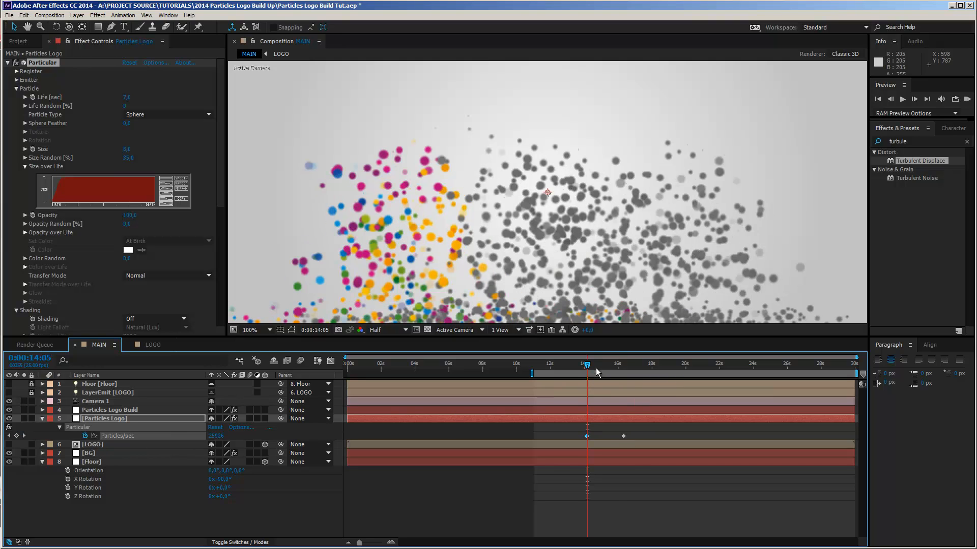
key("Page_Down")
key("Page_Down")
key("Page_Down")
key("Page_Down")
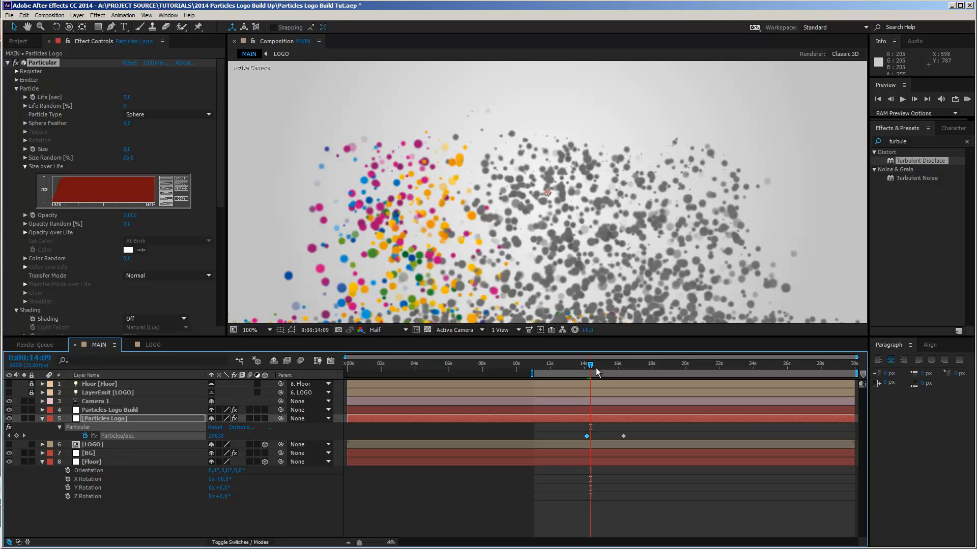
key("Page_Down")
key("Page_Down")
key("Page_Down")
key("Page_Down")
key("Page_Down")
key("Page_Down")
key("Page_Down")
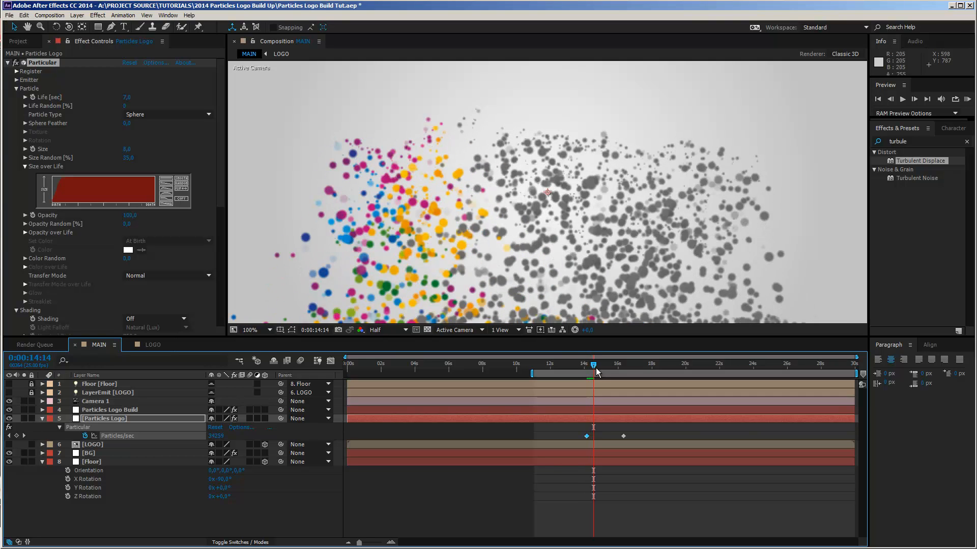
key("Page_Down")
key("Page_Down")
key("Page_Down")
key("Page_Down")
key("Page_Down")
key("Page_Down")
key("Page_Down")
key("Page_Down")
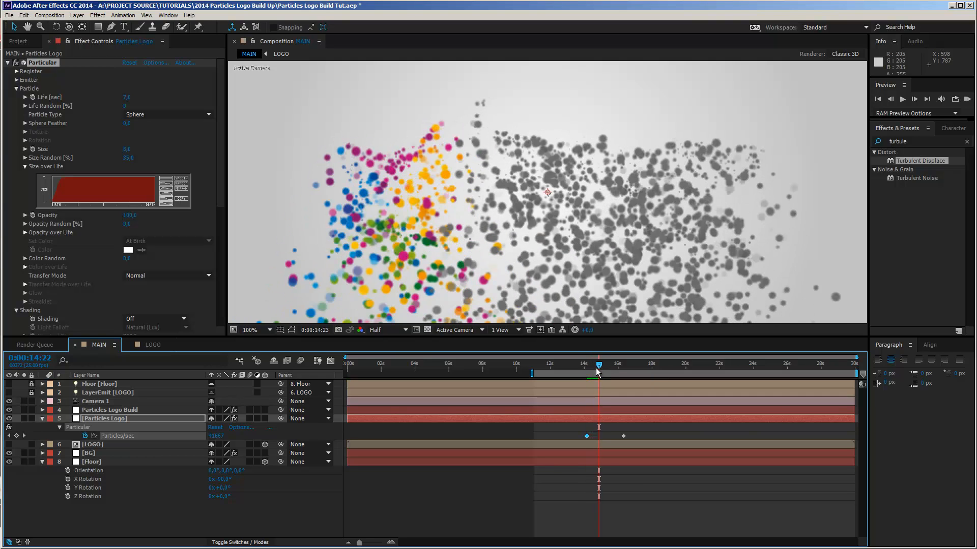
key("Page_Down")
key("Page_Down")
key("Page_Down")
key("Page_Down")
key("Page_Down")
key("Page_Down")
key("Page_Down")
key("Page_Down")
key("Page_Down")
key("Page_Down")
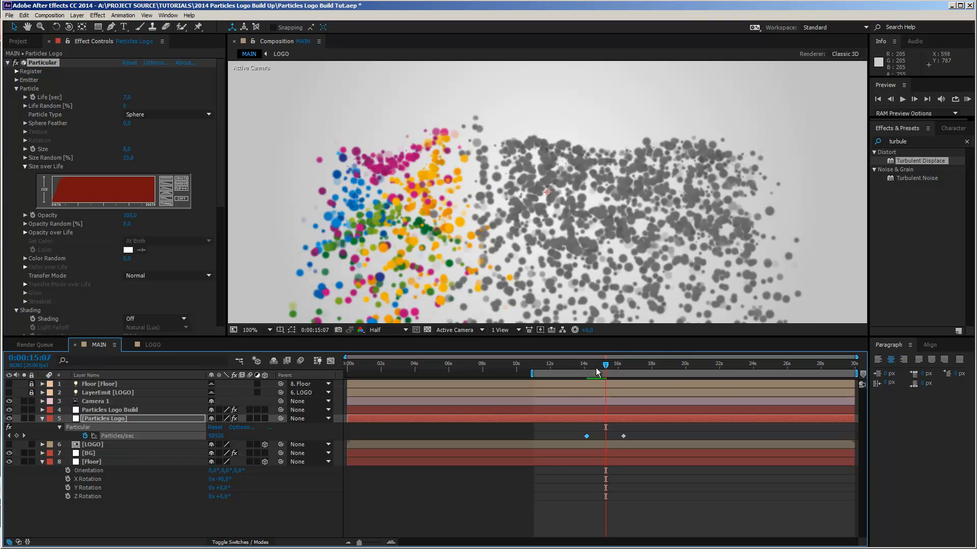
key("Page_Down")
key("Page_Down")
key("Page_Down")
key("Page_Down")
key("Page_Down")
key("Page_Down")
key("Page_Down")
key("Page_Down")
key("Page_Down")
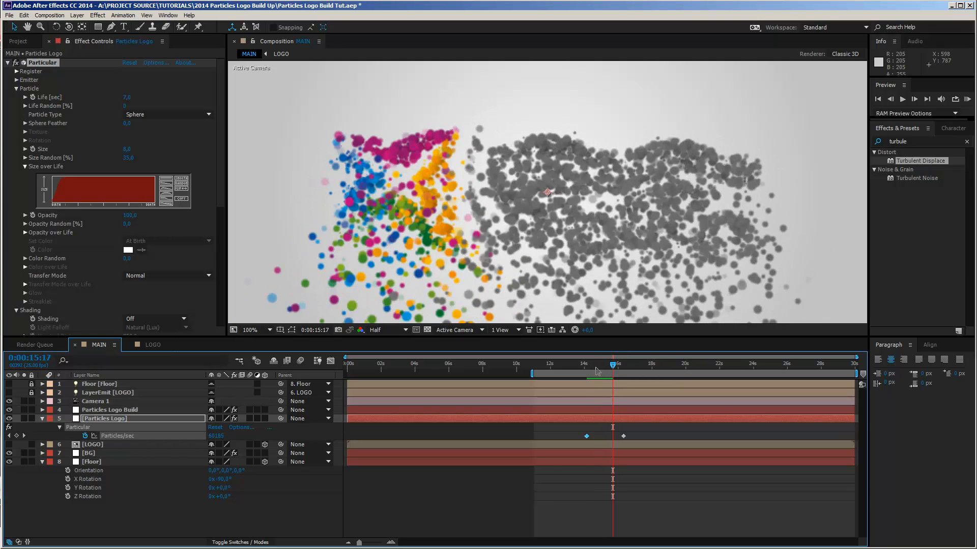
key("Page_Down")
key("Page_Down")
key("Page_Down")
key("Page_Down")
key("Page_Down")
key("Page_Down")
key("Page_Down")
key("Page_Down")
key("Page_Down")
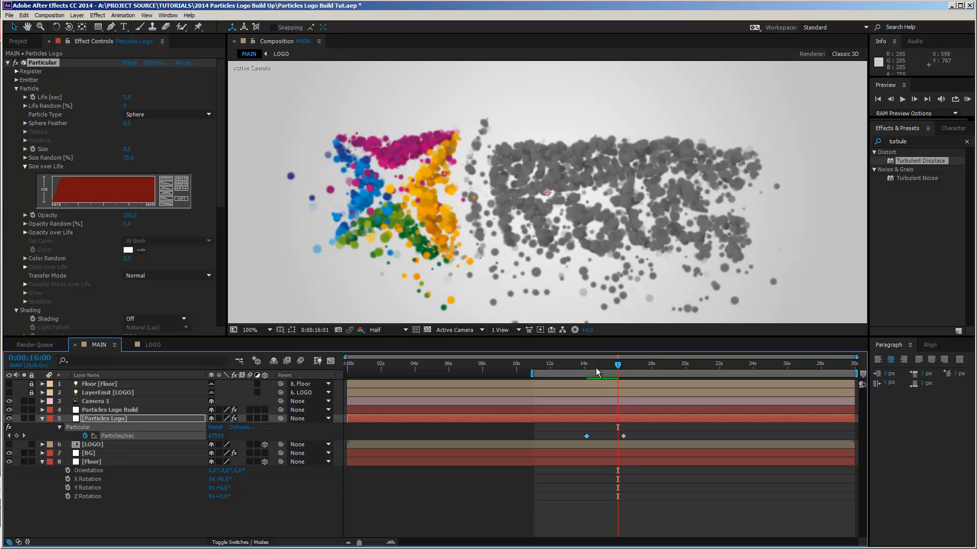
Step: Step back frame by frame to about 0:00:15:12 to examine the size of the newly emitted particles
key("Page_Up")
key("Page_Up")
key("Page_Up")
key("Page_Up")
key("Page_Up")
key("Page_Up")
key("Page_Up")
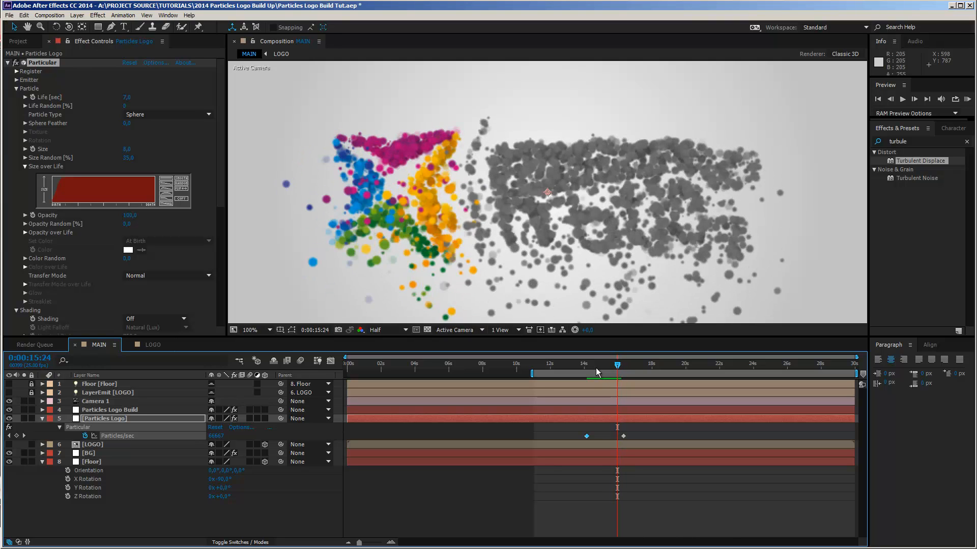
key("Page_Up")
key("Page_Up")
key("Page_Up")
key("Page_Up")
key("Page_Up")
key("Page_Up")
key("Page_Up")
key("Page_Up")
key("Page_Up")
key("Page_Up")
key("Page_Up")
key("Page_Up")
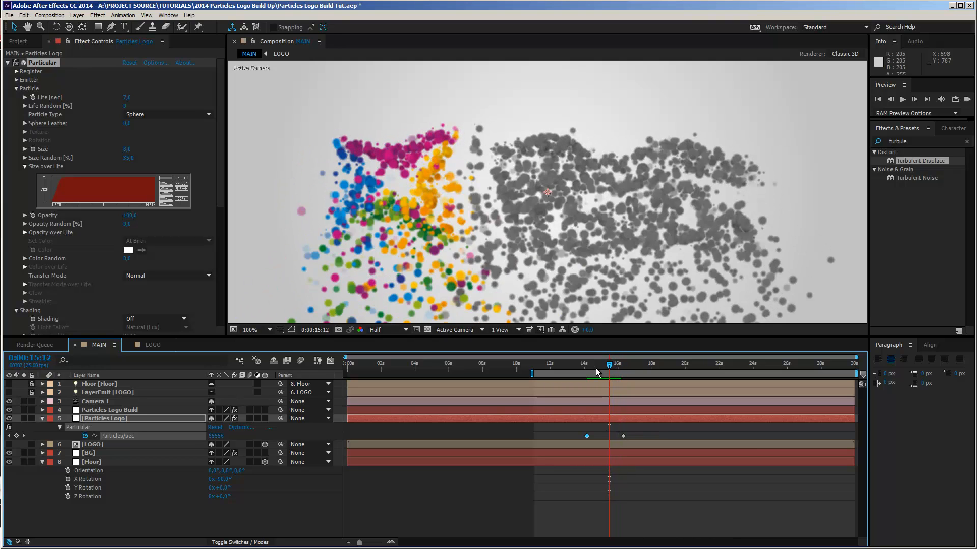
Step: Raise the start of the Particles Logo layer's Size over Life curve so new particles appear larger at birth
key("Page_Up")
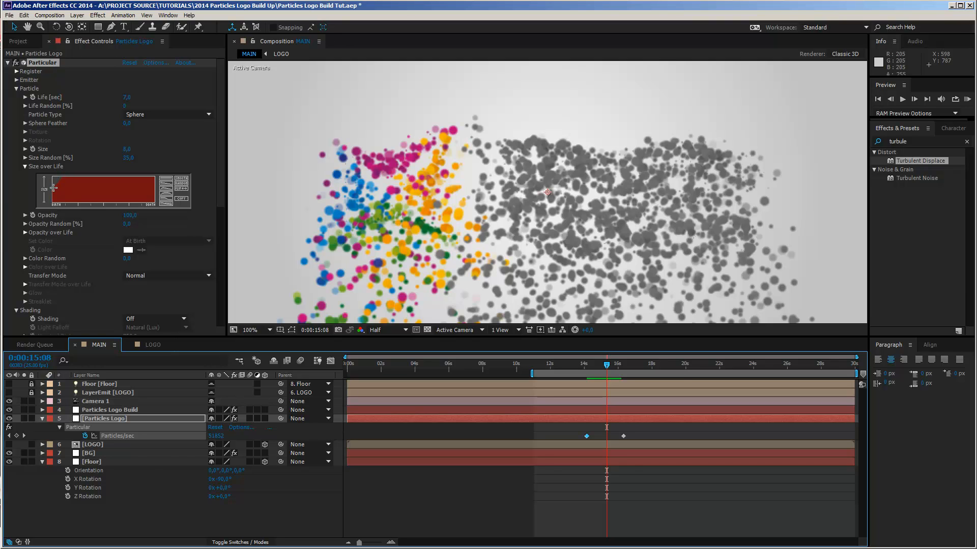
left_click(164, 181)
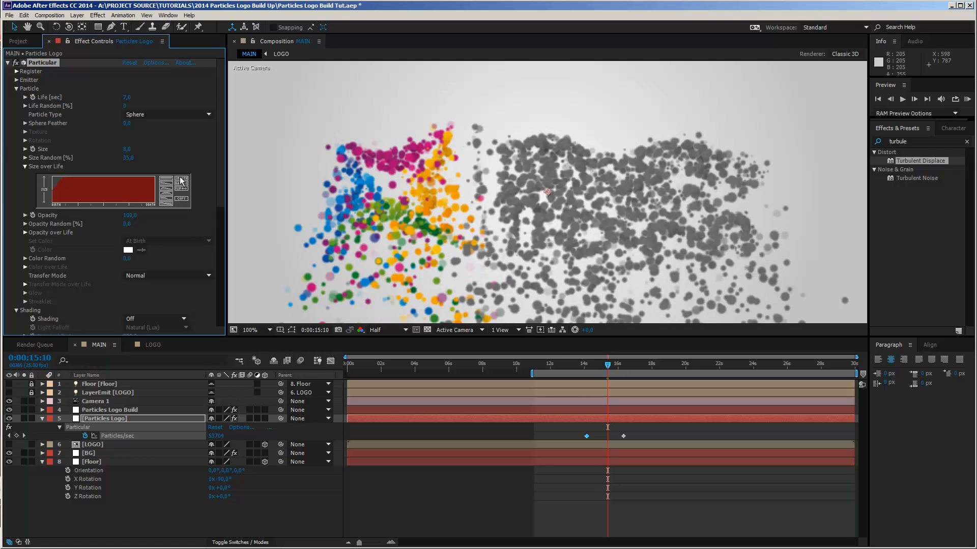
Step: Step back to about 0:00:14:06 and forward to 0:00:14:10 to check how the first logo particles appear
key("Page_Up")
key("Page_Up")
key("Page_Up")
key("Page_Up")
key("Page_Up")
key("Page_Up")
key("Page_Up")
key("Page_Up")
key("Page_Up")
key("Page_Up")
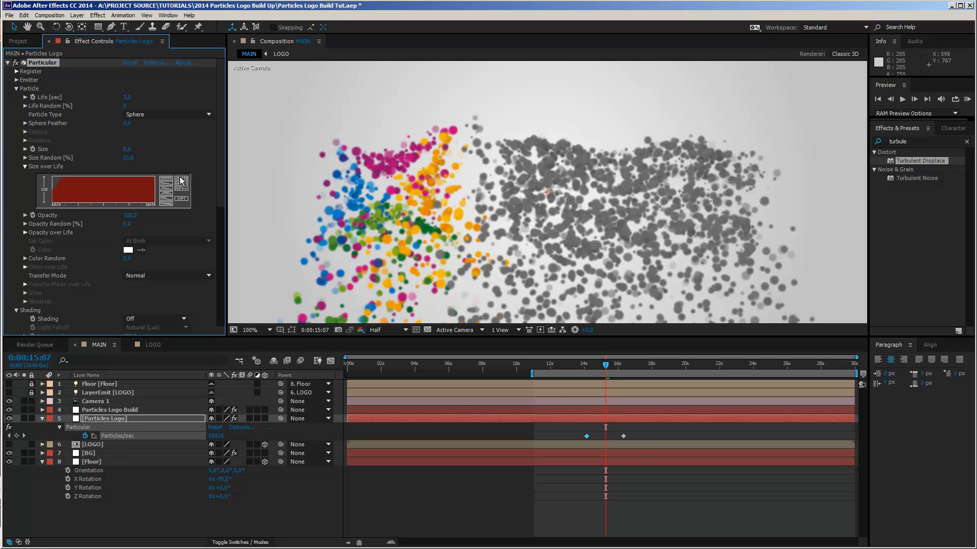
key("Page_Up")
key("Page_Up")
key("Page_Up")
key("Page_Up")
key("Page_Up")
key("Page_Up")
key("Page_Up")
key("Page_Up")
key("Page_Up")
key("Page_Up")
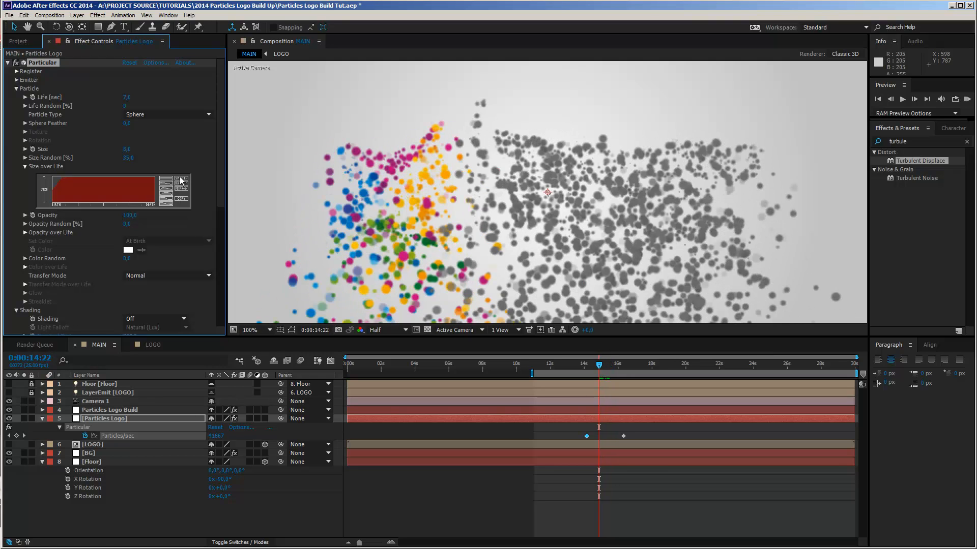
key("Page_Up")
key("Page_Up")
key("Page_Up")
key("Page_Up")
key("Page_Up")
key("Page_Up")
key("Page_Up")
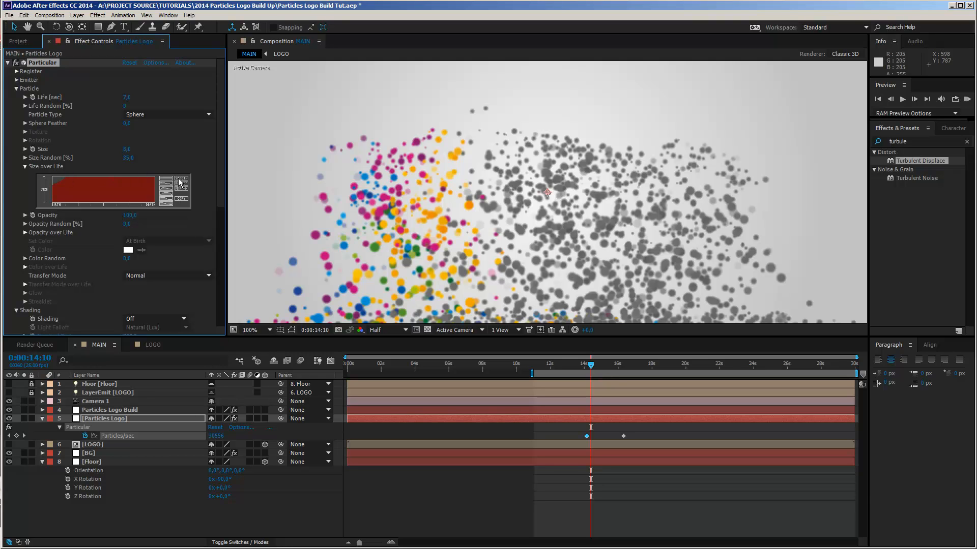
key("Page_Up")
key("Page_Up")
key("Page_Up")
key("Page_Up")
key("Page_Up")
key("Page_Up")
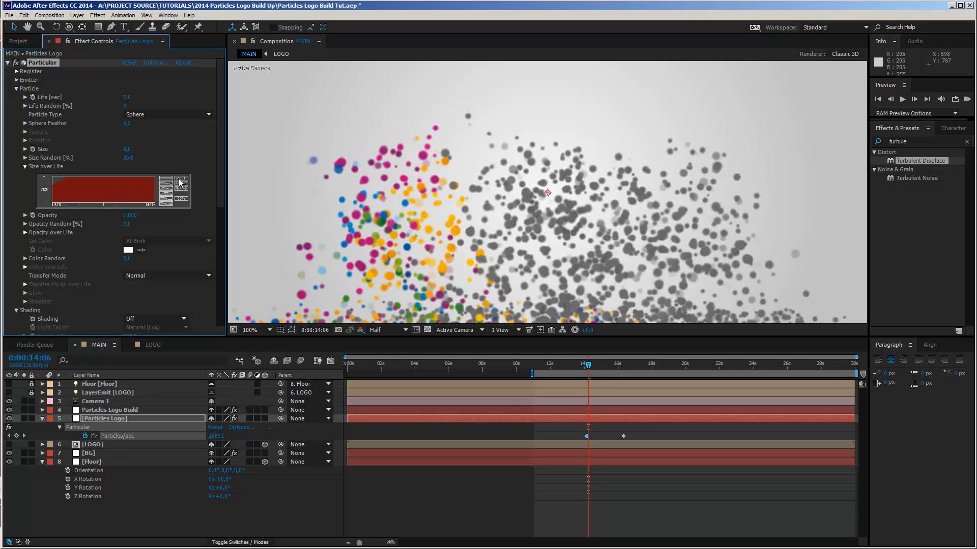
key("Page_Down")
key("Page_Down")
key("Page_Down")
key("Page_Down")
key("Page_Down")
key("Page_Down")
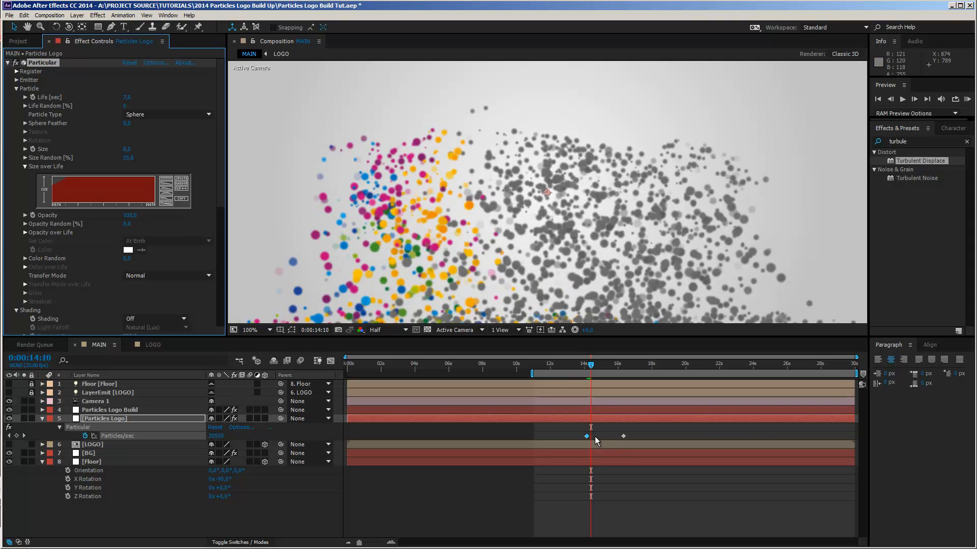
Step: Move the first Particles/sec keyframe of the Particles Logo layer to 0:00:14:07 and preview the build
left_click_drag(586, 437, 588, 437)
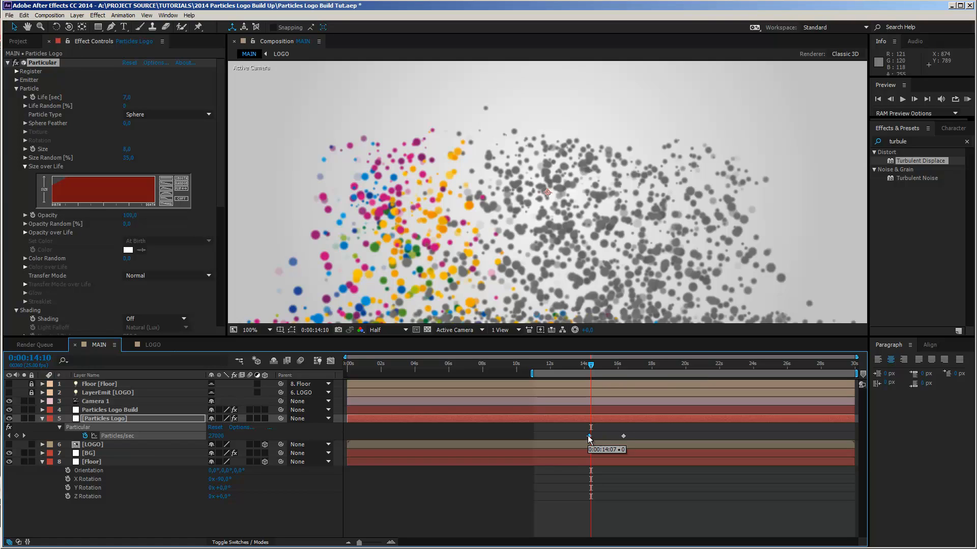
key("KP_0")
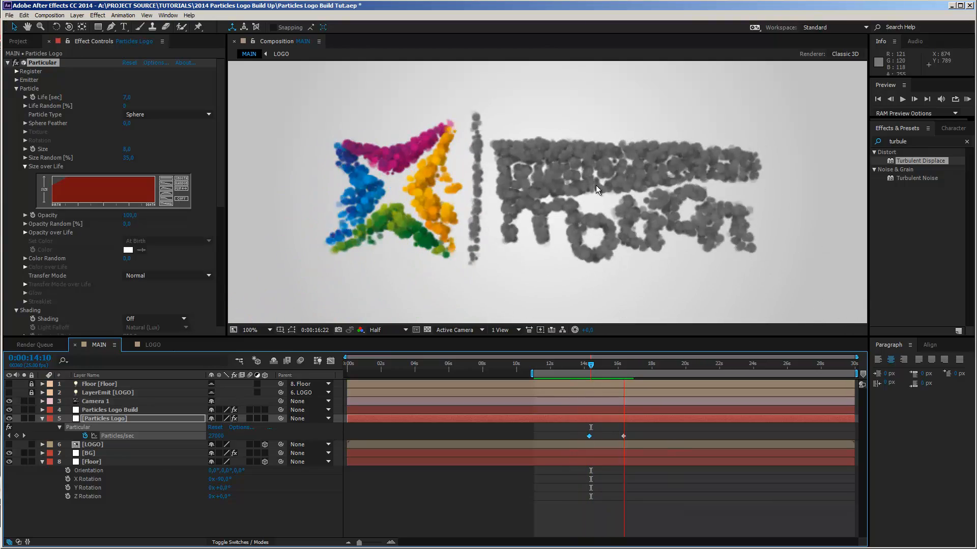
Step: At 0:00:17:10, move the LOGO layer directly below Camera 1 and turn on its visibility
left_click_drag(590, 364, 642, 364)
scroll(481, 236, "down", 2)
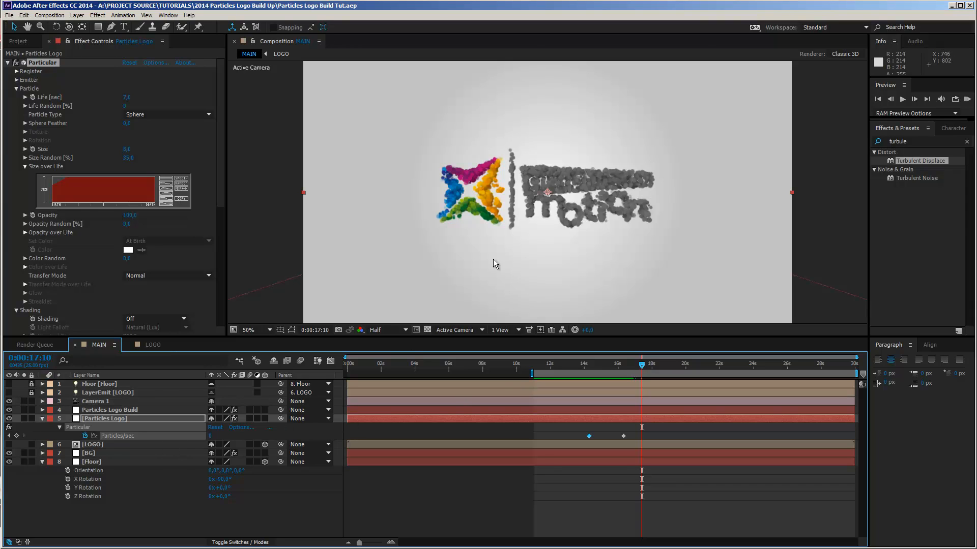
left_click(90, 444)
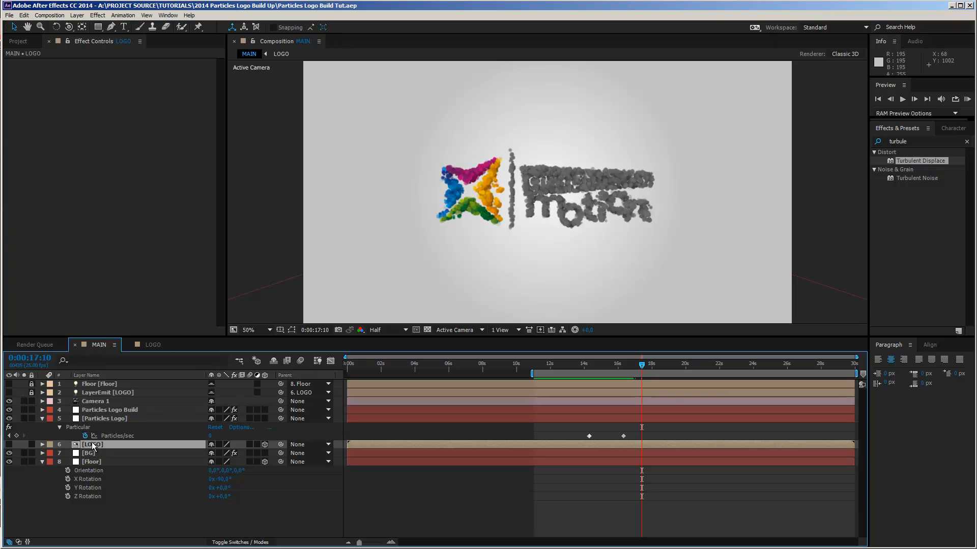
left_click_drag(94, 434, 99, 407)
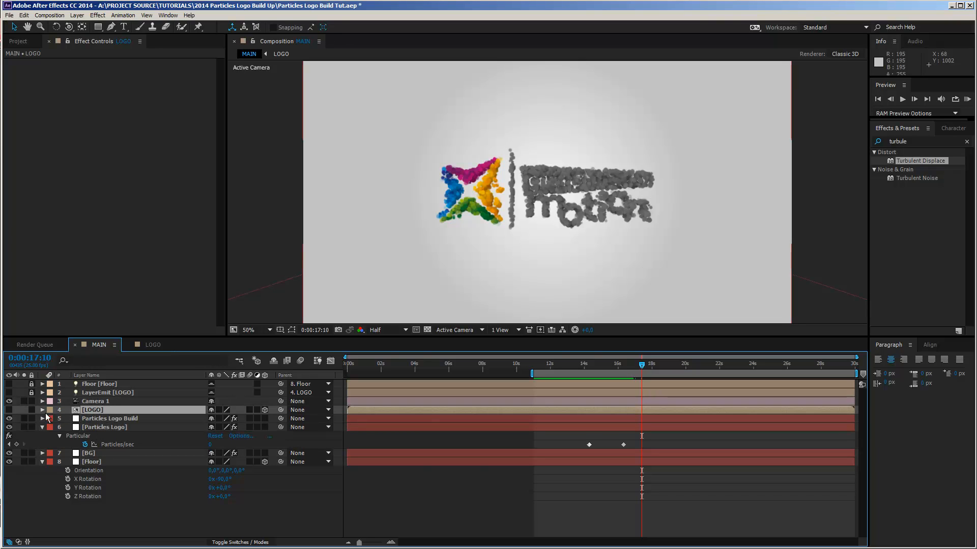
left_click(9, 409)
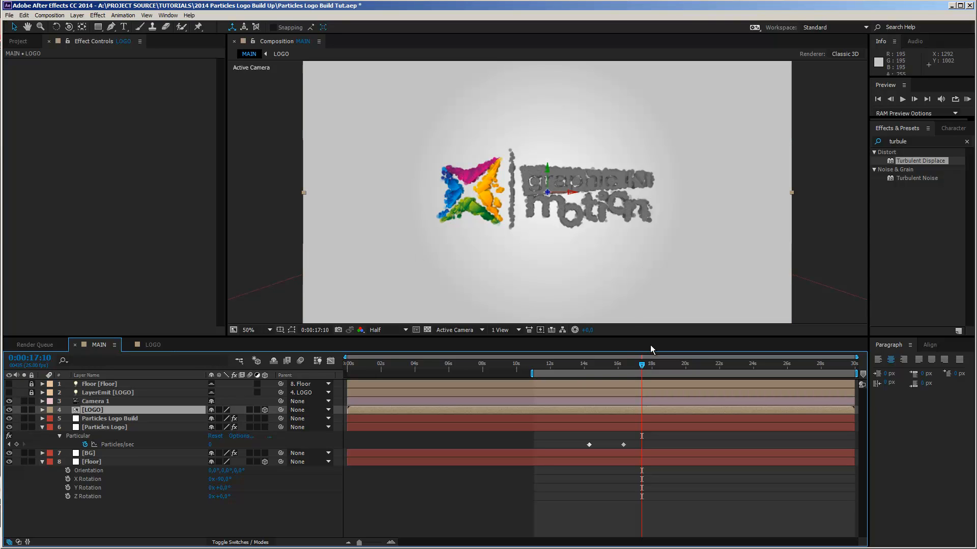
Step: At 0:00:18:00, find the Linear Wipe effect and apply it to the LOGO layer
mouse_move(642, 365)
left_mouse_down()
mouse_move(620, 365)
mouse_move(653, 375)
left_mouse_up()
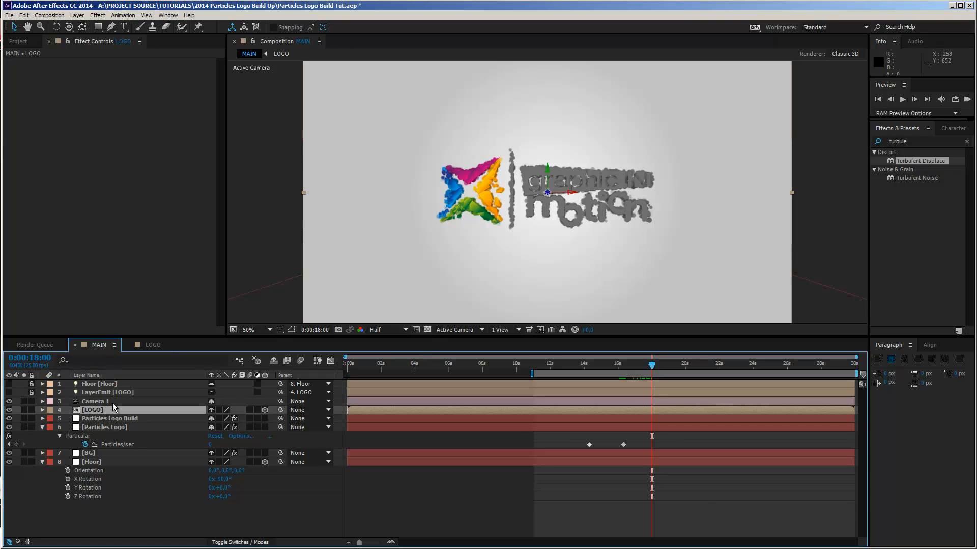
left_click(923, 139)
key("ctrl+a")
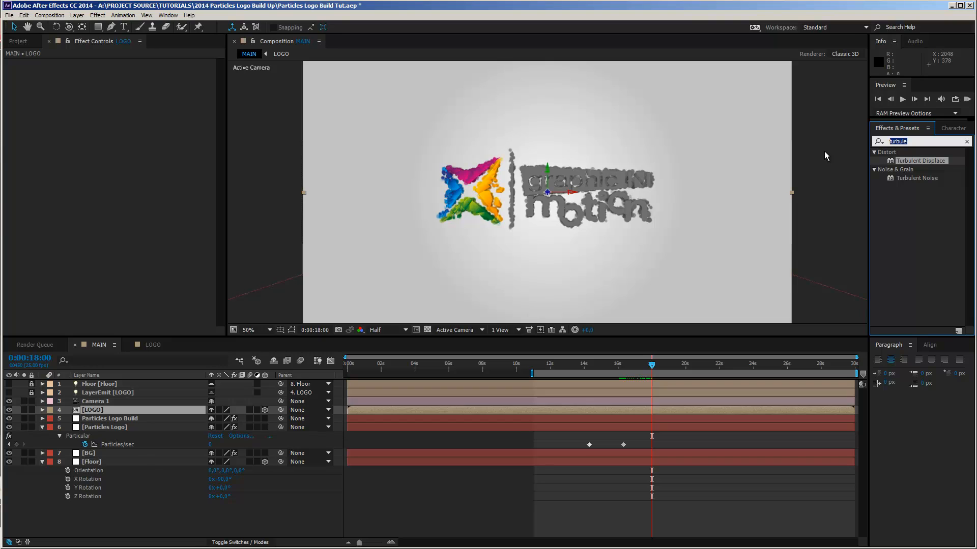
type("linea")
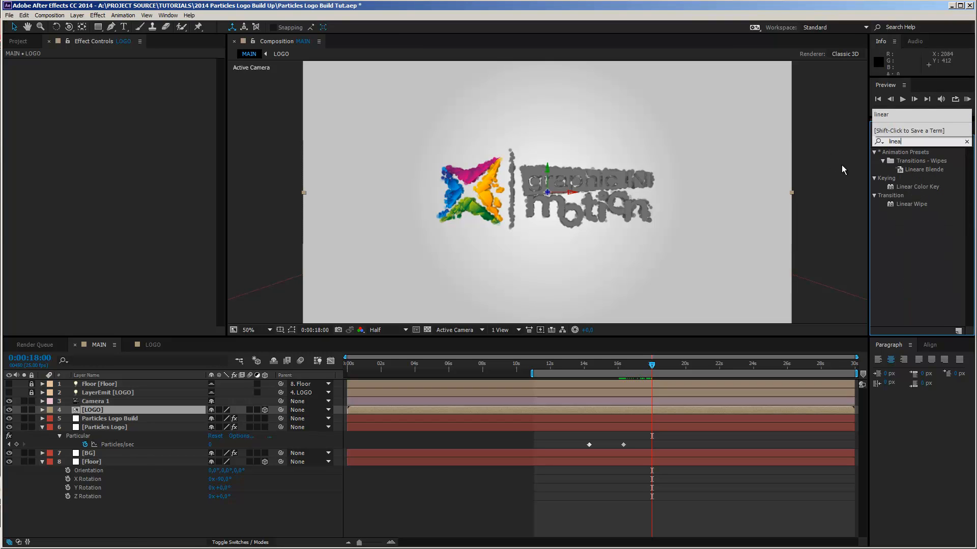
left_click_drag(911, 204, 372, 409)
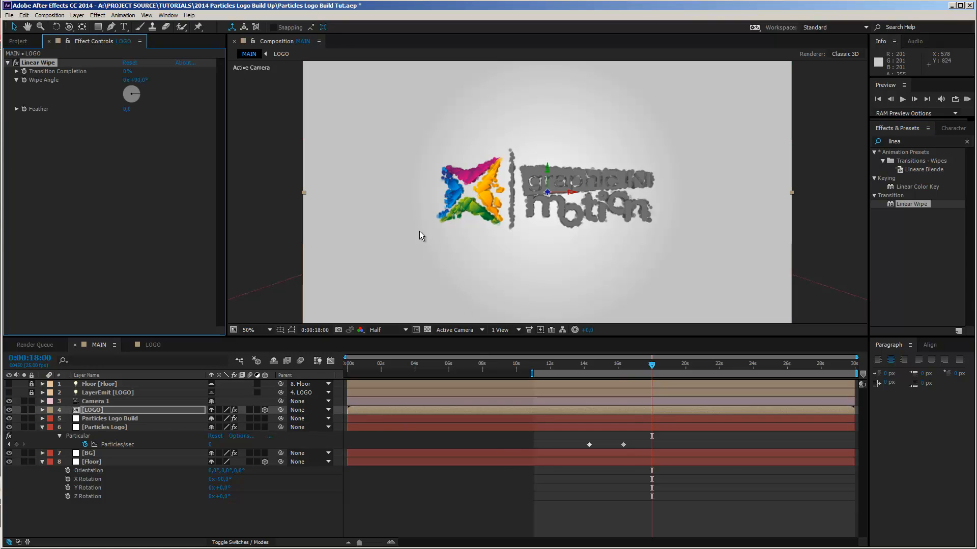
Step: Set the LOGO layer's Linear Wipe to 50% Transition Completion, a 110° Wipe Angle and a Feather of 50
left_click(126, 72)
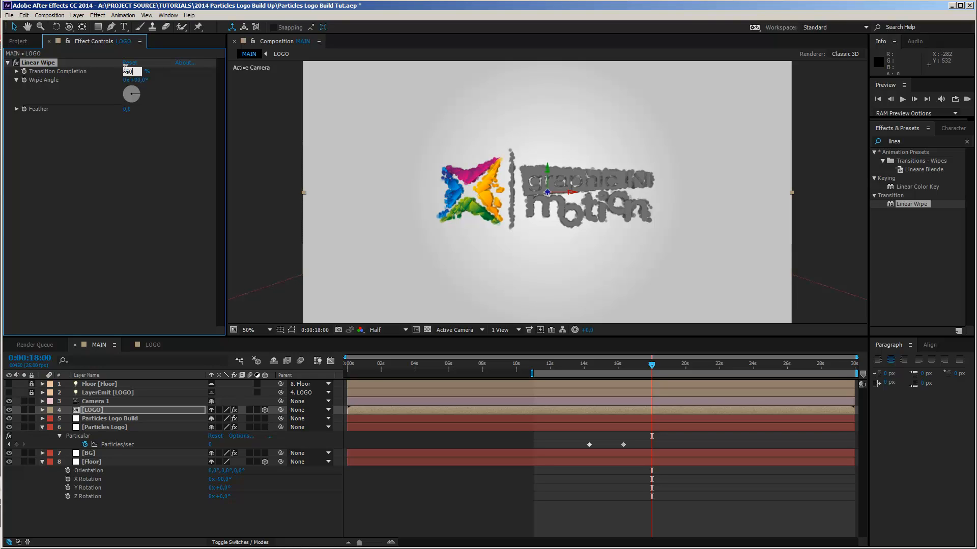
type("50")
key("Return")
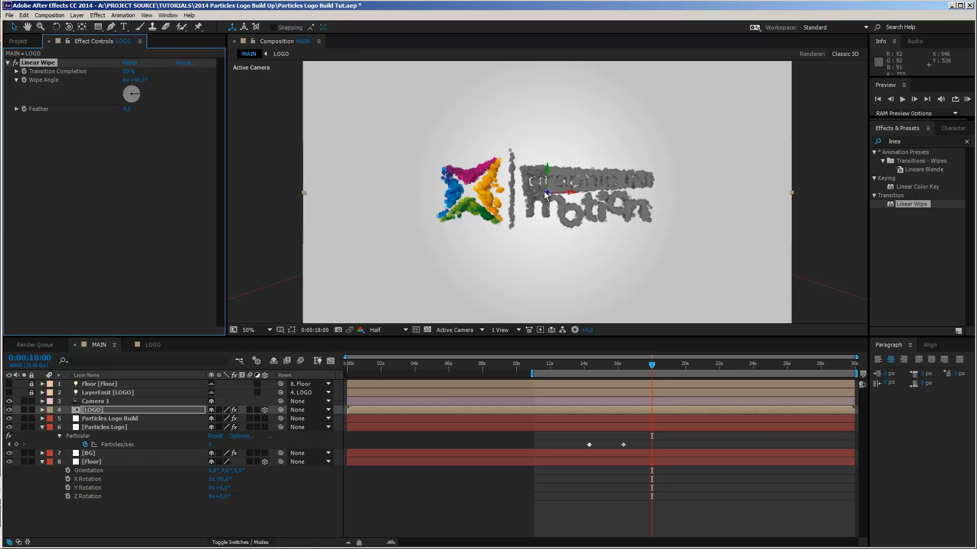
scroll(545, 195, "up", 2)
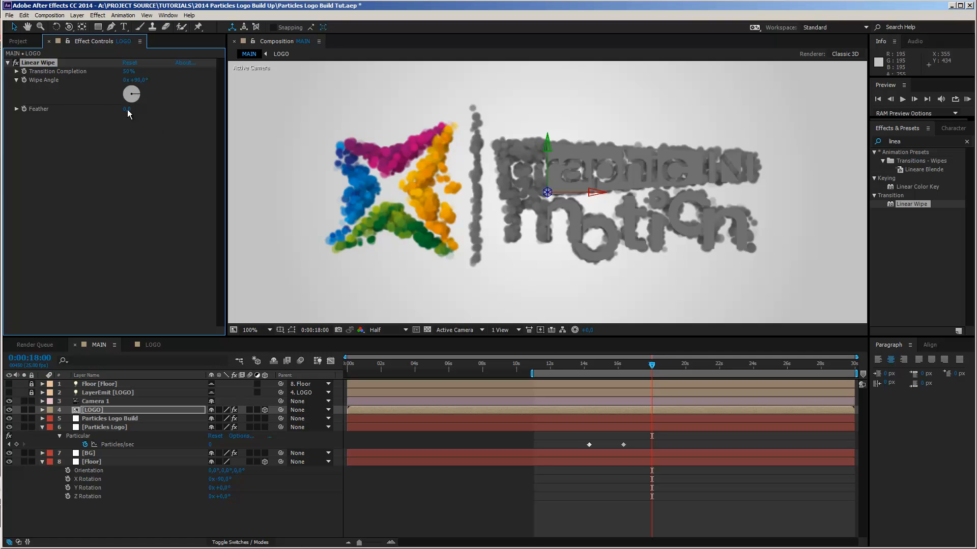
left_click_drag(138, 79, 150, 79)
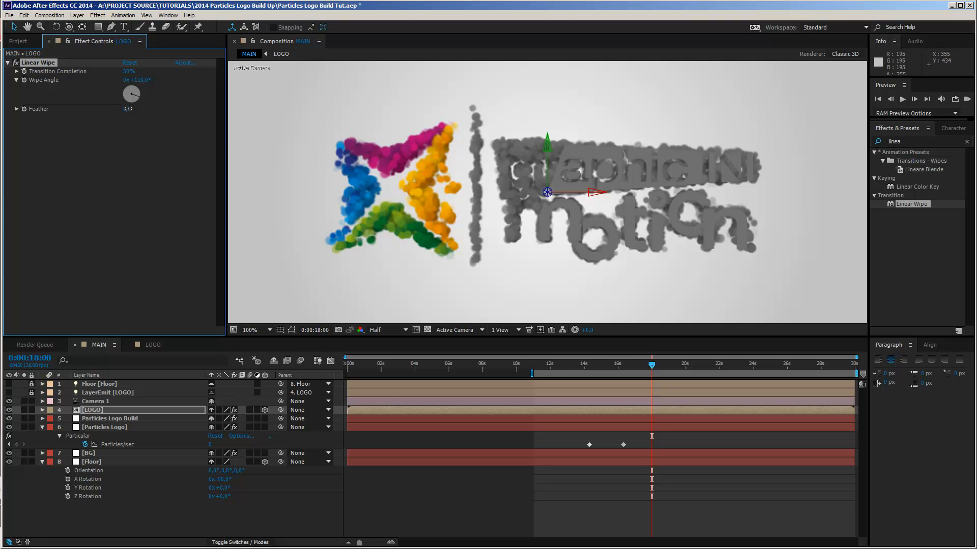
type("50")
key("Return")
Step: Copy the Linear Wipe to the Particles Logo layer and reverse its direction with a Wipe Angle of -60°
left_click(100, 427)
left_click_drag(112, 427, 112, 427)
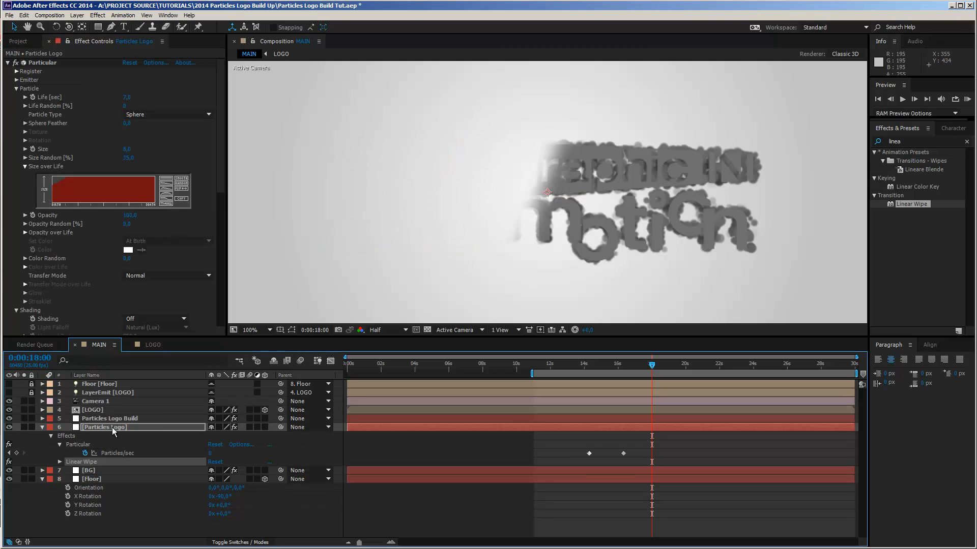
left_click(151, 427)
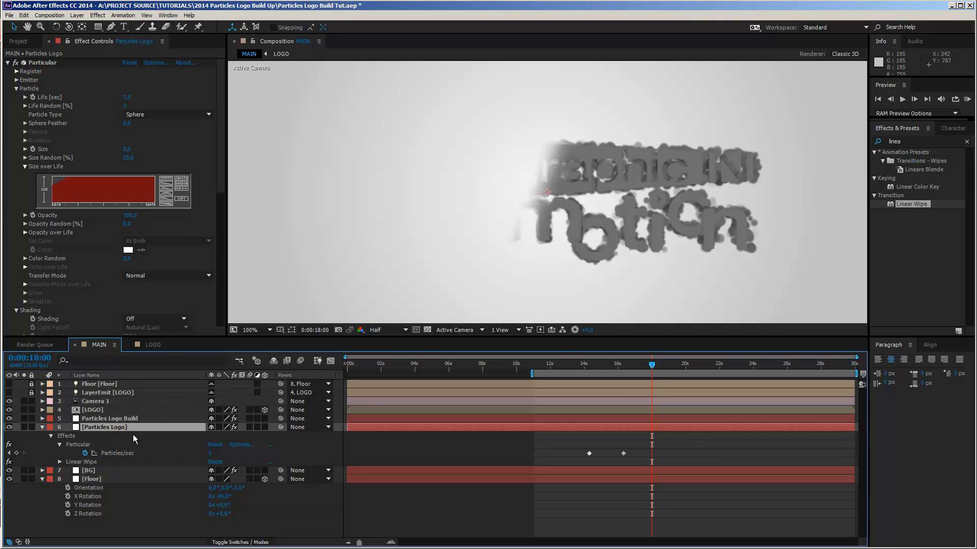
left_click(8, 62)
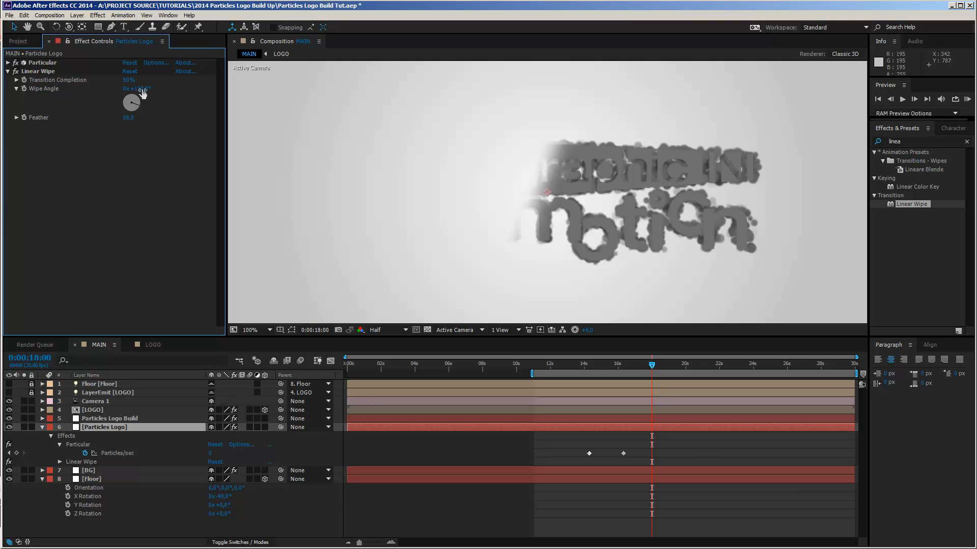
left_click_drag(143, 94, 61, 96)
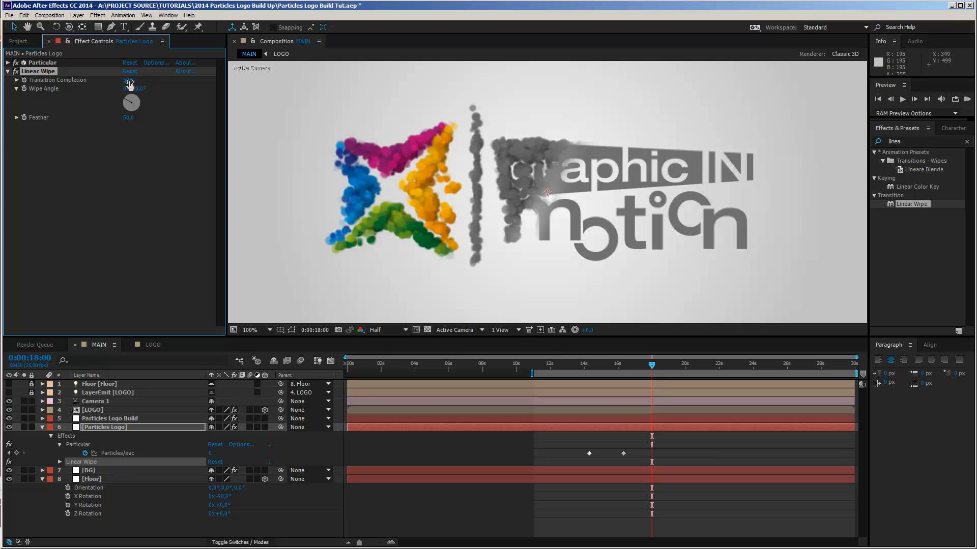
Step: Lock the LOGO effect controls and link the Particles Logo wipe's Transition Completion to LOGO's Transition Completion with an expression
left_click(105, 411)
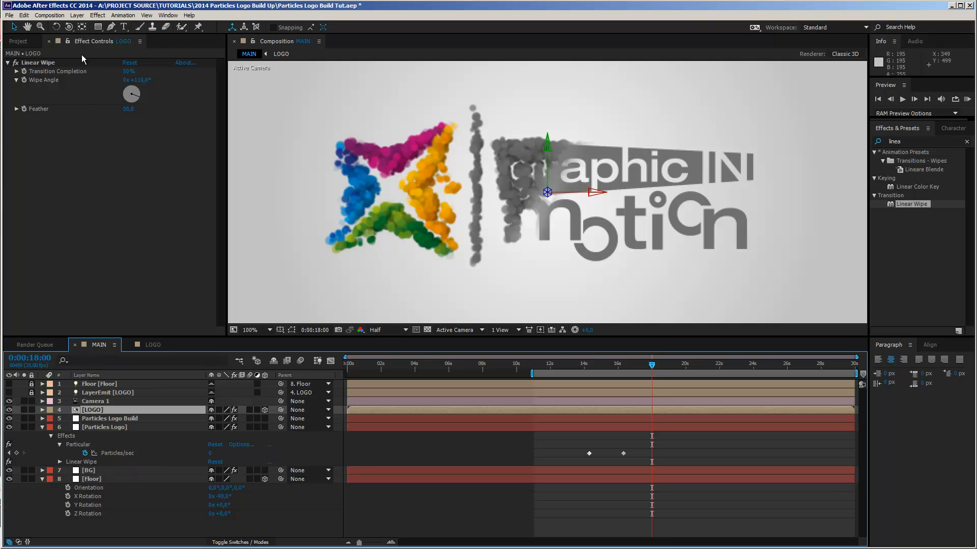
left_click(69, 41)
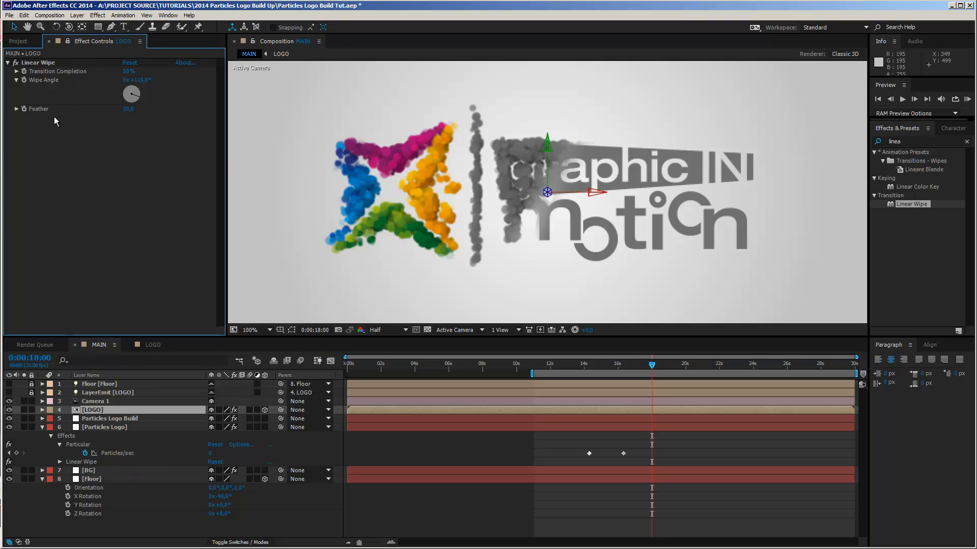
left_click(99, 427)
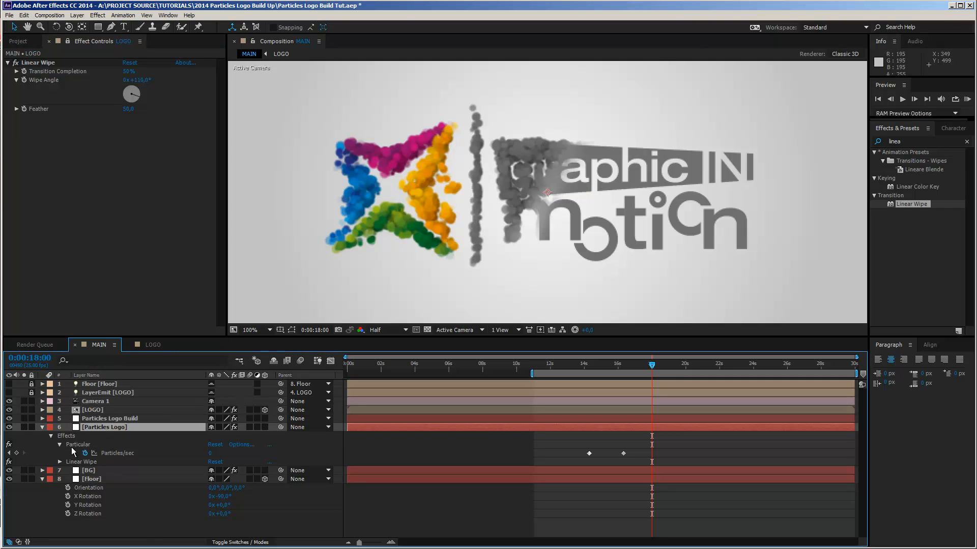
left_click(60, 462)
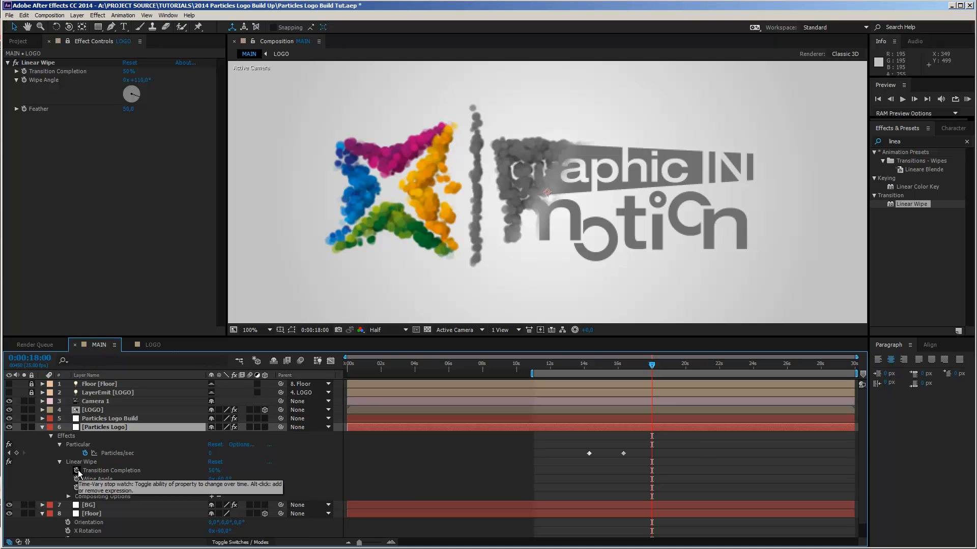
left_click(77, 470, "alt")
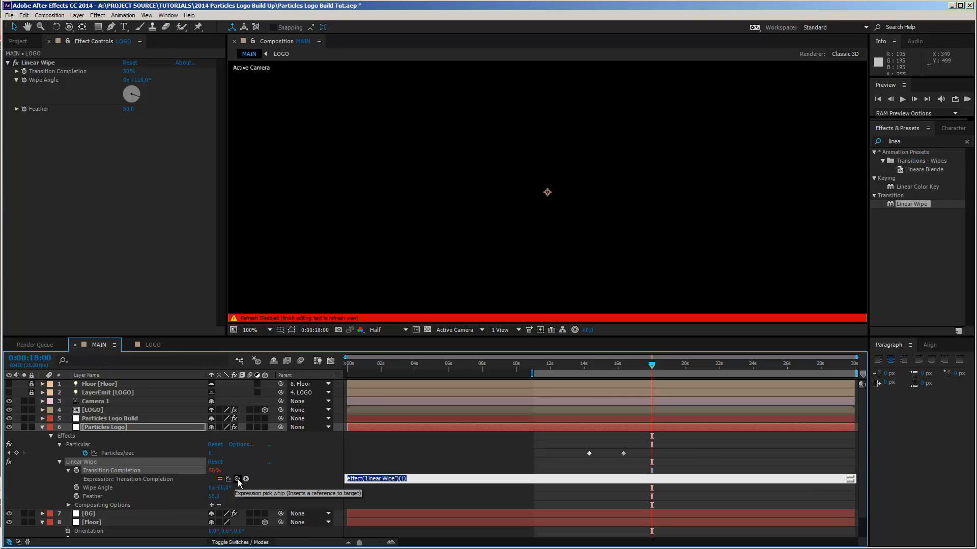
left_click_drag(237, 479, 52, 72)
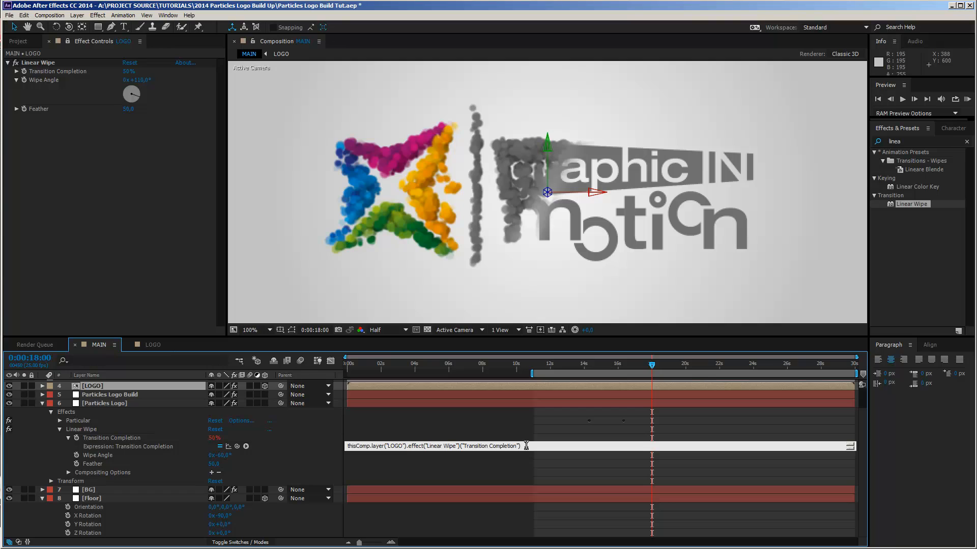
left_click(362, 457)
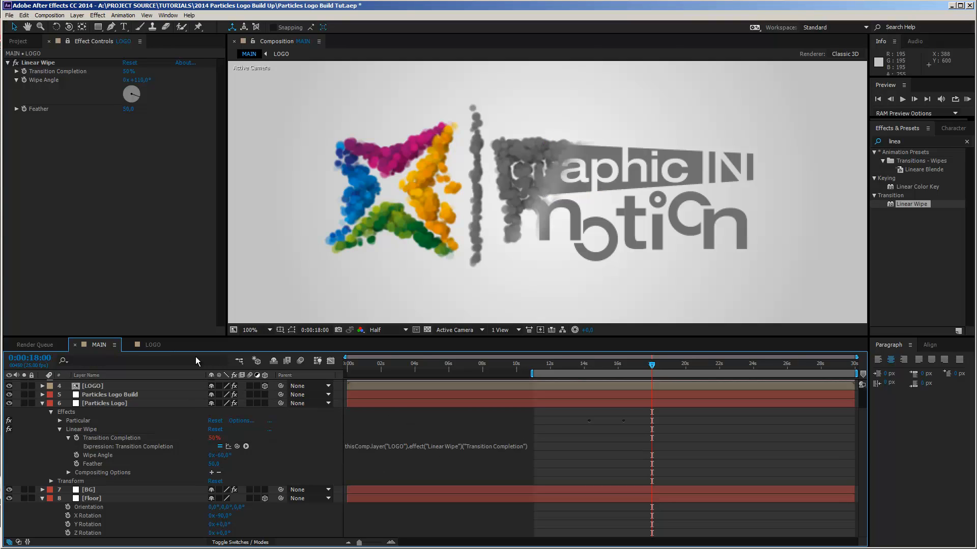
Step: Test the linked wipes by raising LOGO's Transition Completion, and return it to 50%
left_click(45, 62)
left_click_drag(127, 71, 133, 74)
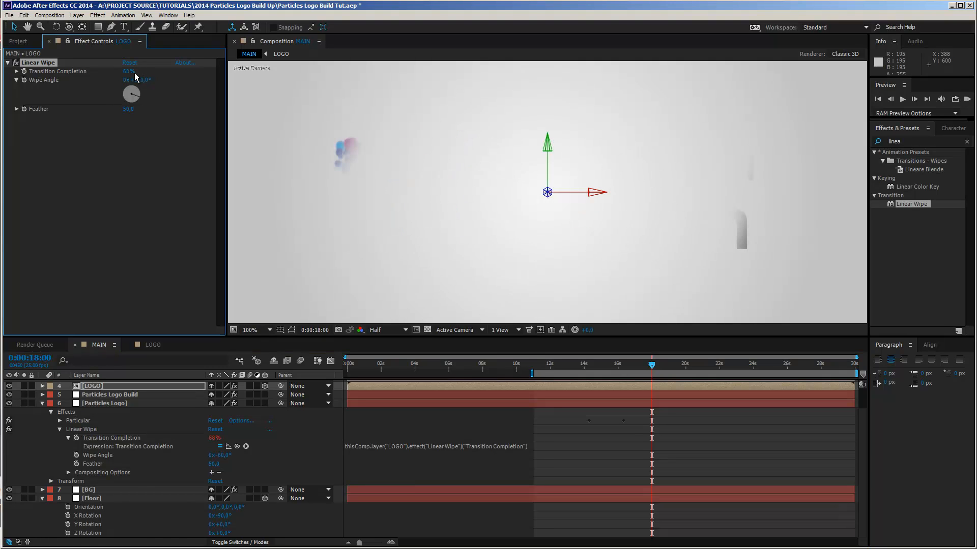
left_click(128, 72)
type("50")
key("Return")
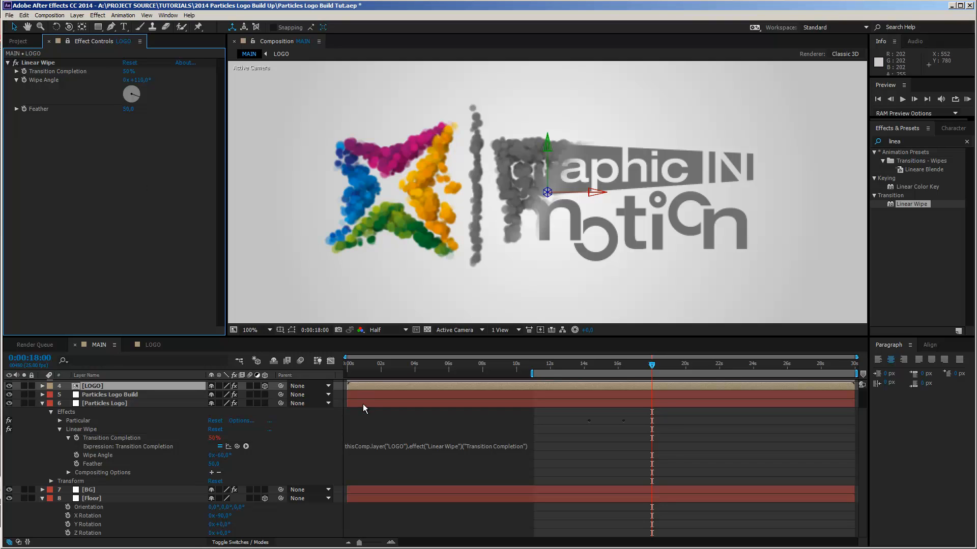
Step: Prefix the Particles Logo Transition Completion expression with "100-" and test the inverse link by slightly lowering LOGO's Transition Completion
left_click(357, 446)
left_click(348, 450)
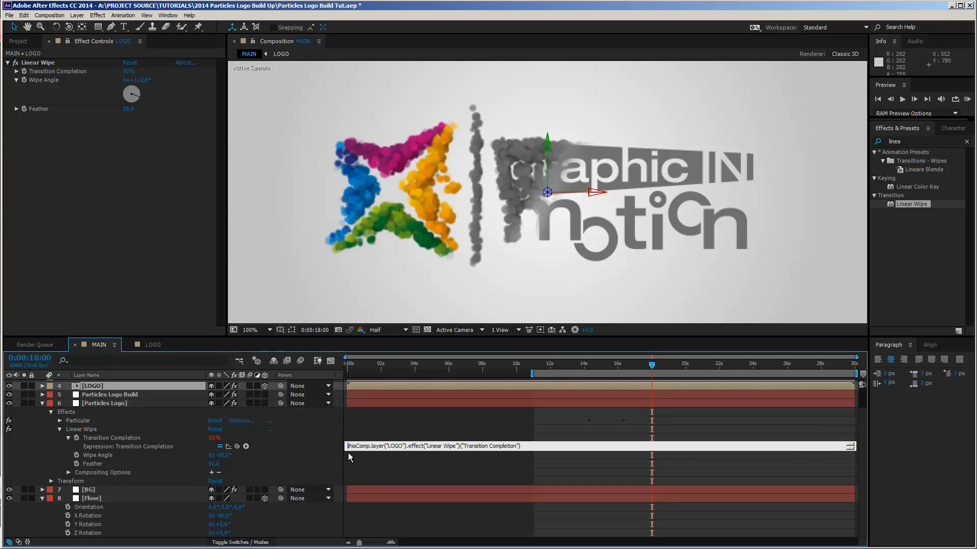
type("100-")
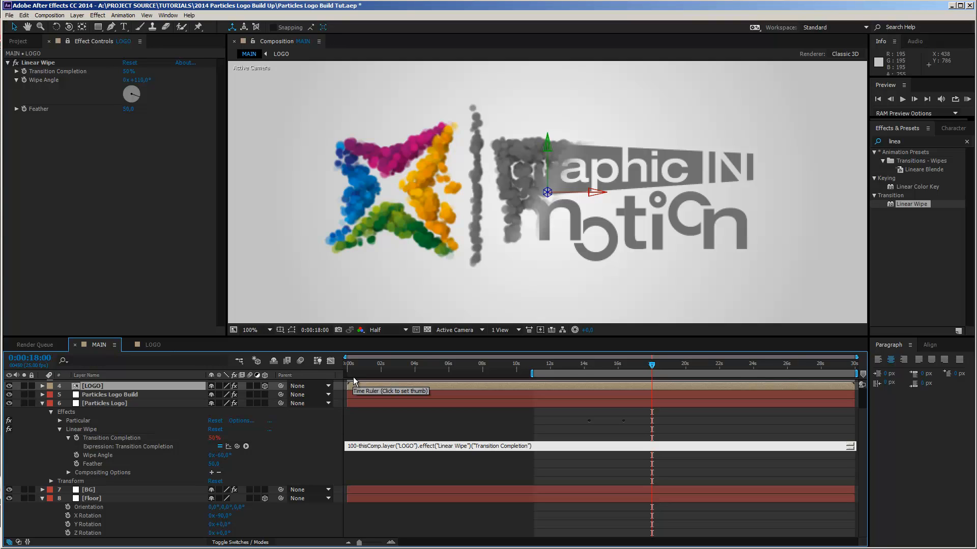
left_click(105, 403)
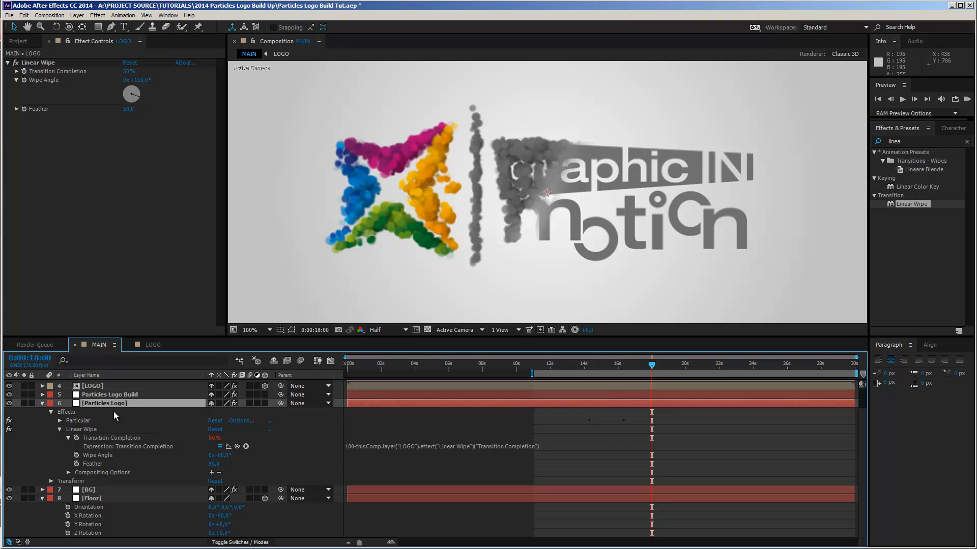
mouse_move(128, 71)
left_mouse_down()
mouse_move(140, 72)
mouse_move(127, 72)
left_mouse_up()
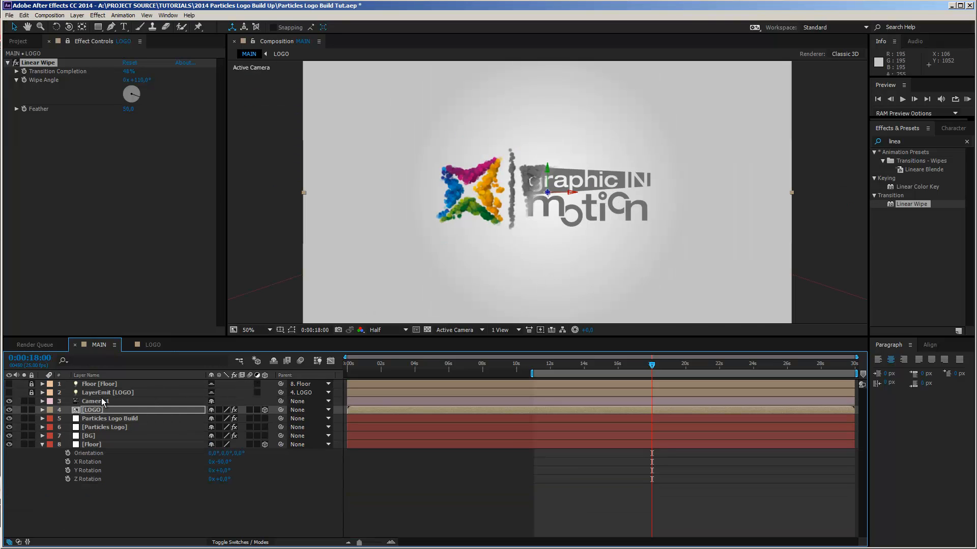
Step: Unlock the effect controls and set the Linear Wipe Feather to 25 on both the LOGO and Particles Logo layers
left_click(103, 407)
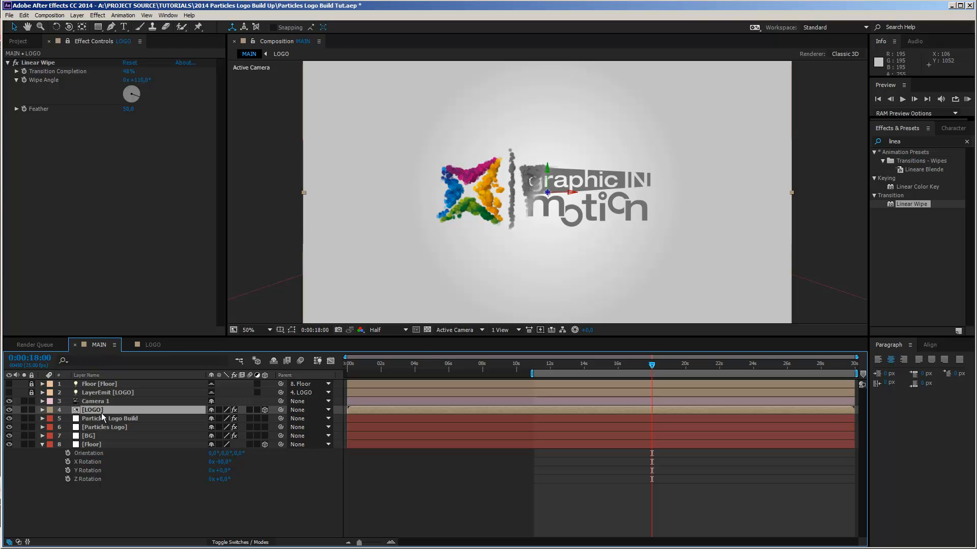
left_click(68, 40)
left_click(127, 111)
type("25")
key("Return")
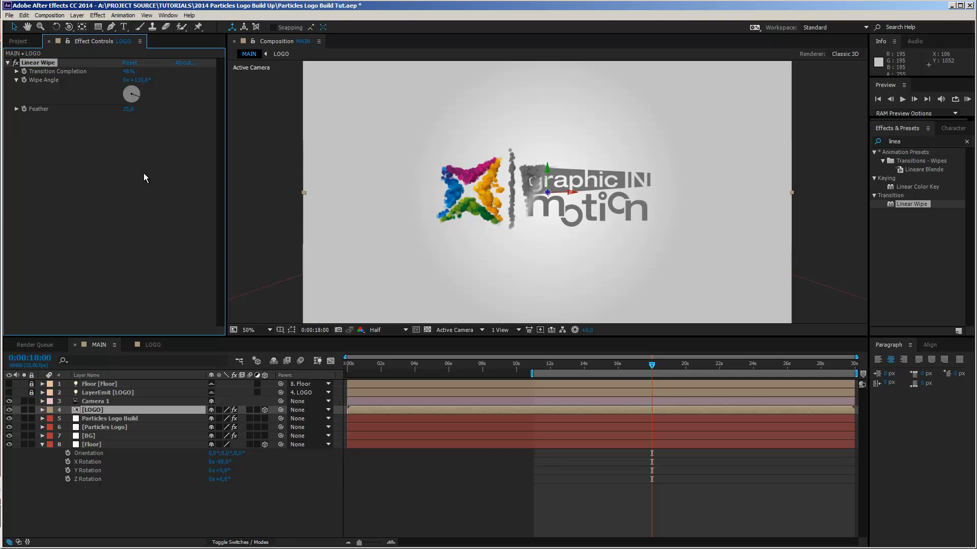
left_click(106, 427)
left_click(127, 117)
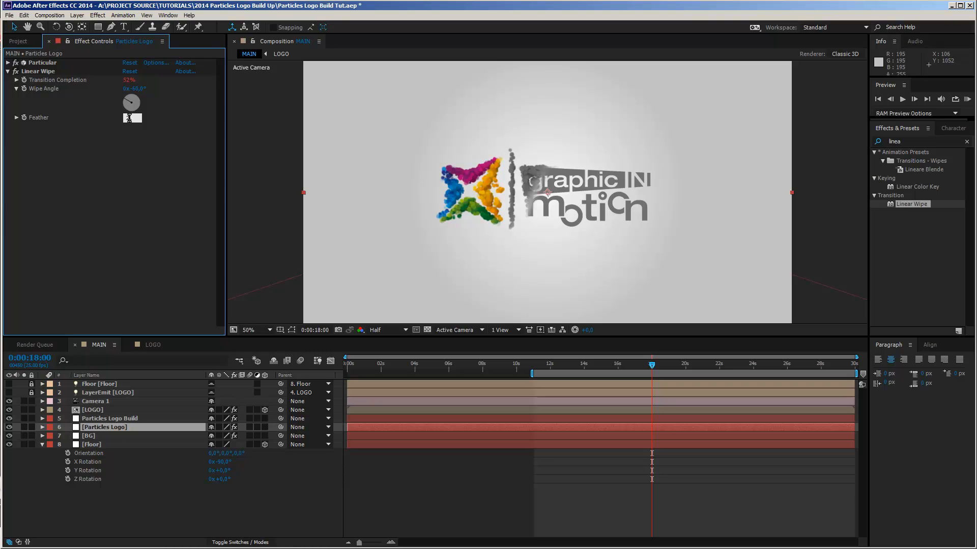
type("25")
key("Return")
key("slash")
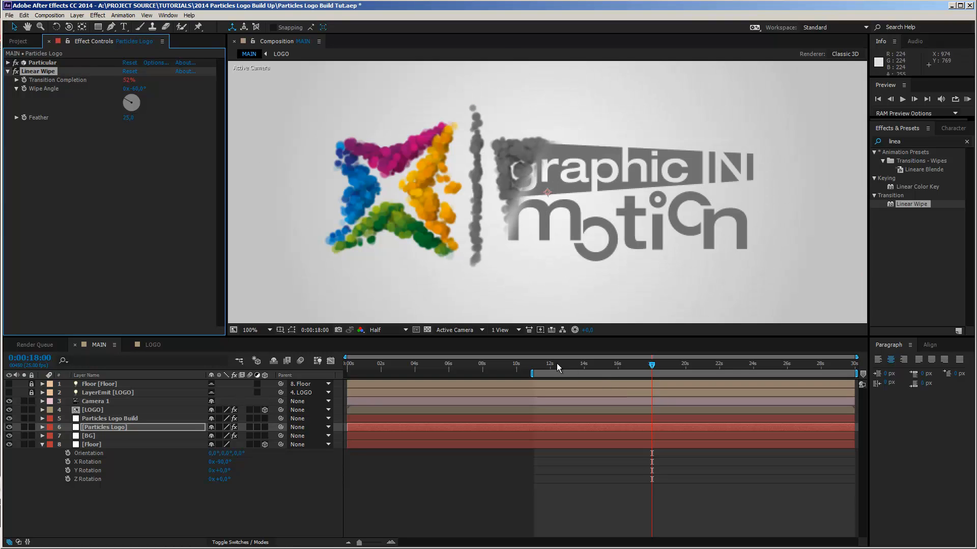
Step: At 0:00:17:00, start keyframing the LOGO wipe's Transition Completion with a value of 100%
left_click(102, 408)
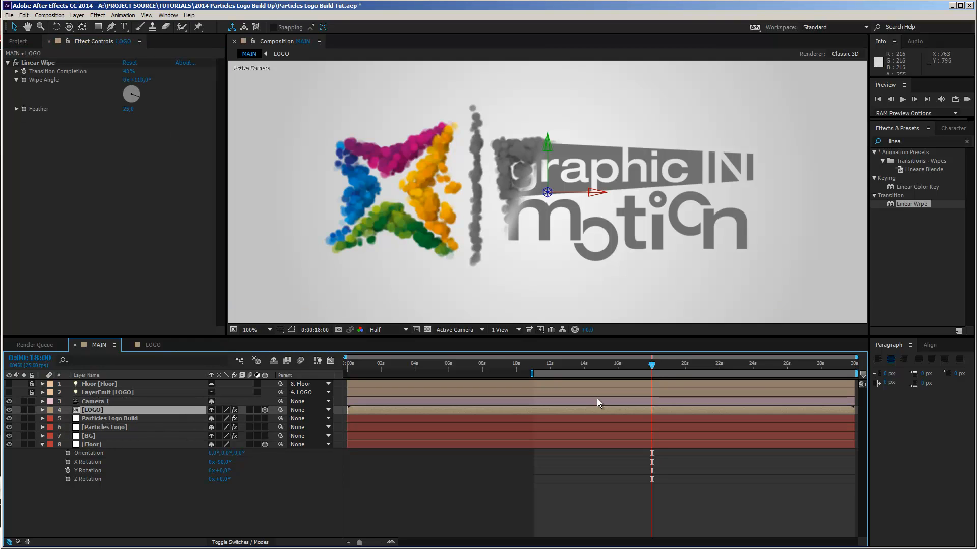
mouse_move(632, 363)
left_mouse_down()
mouse_move(604, 365)
mouse_move(635, 365)
left_mouse_up()
left_click(24, 72)
left_click_drag(127, 71, 168, 70)
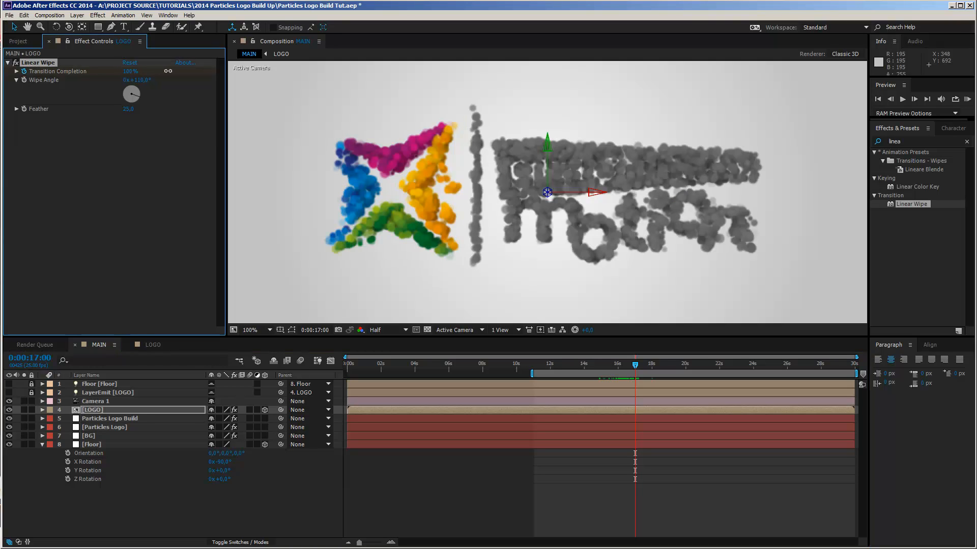
Step: Reveal the LOGO layer's keyframes and add a 0% Transition Completion keyframe at 0:00:17:12
left_click(99, 407)
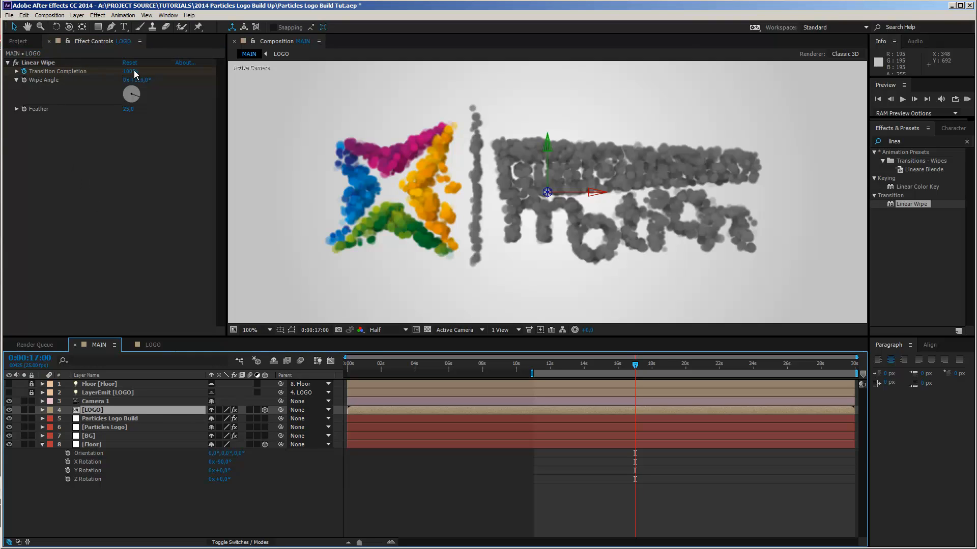
key("u")
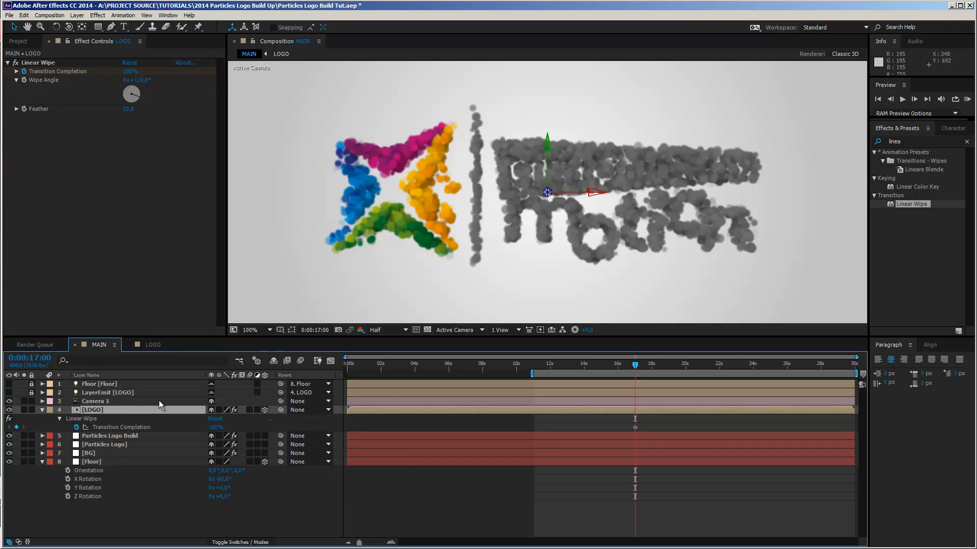
left_click(42, 366)
key("BackSpace")
key("BackSpace")
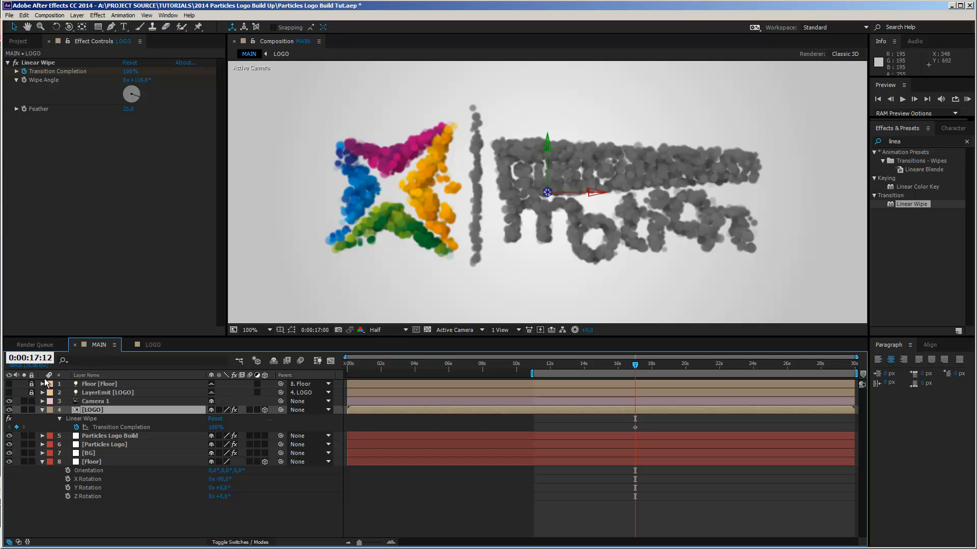
key("Return")
left_click(129, 71)
type("0")
key("Return")
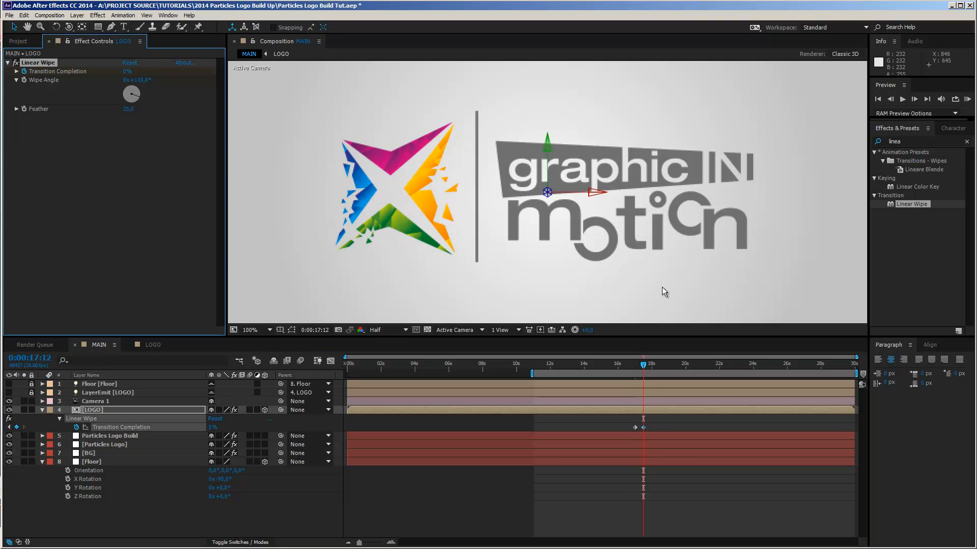
Step: Apply Easy Ease to both Transition Completion keyframes of the LOGO layer's Linear Wipe
left_click(630, 426)
left_click(634, 427)
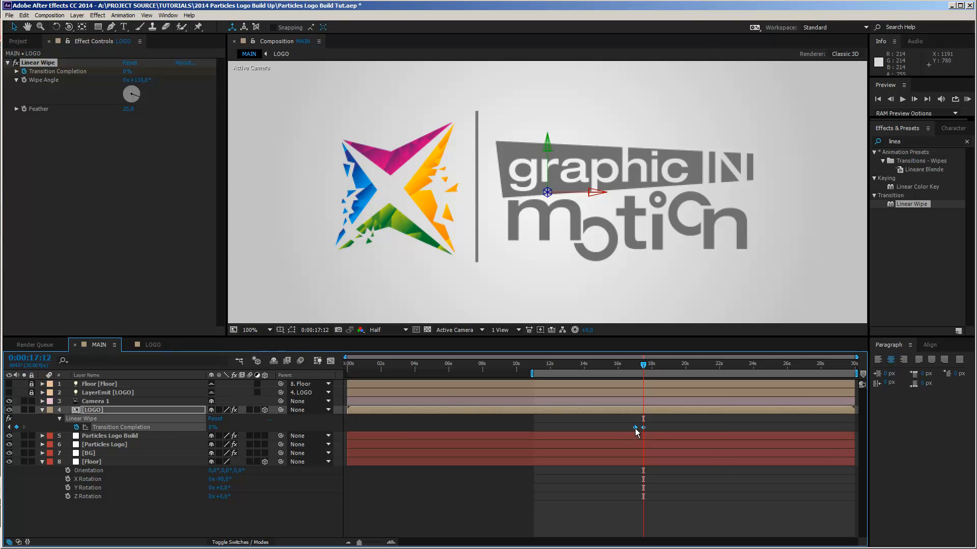
right_click(635, 428)
mouse_move(664, 533)
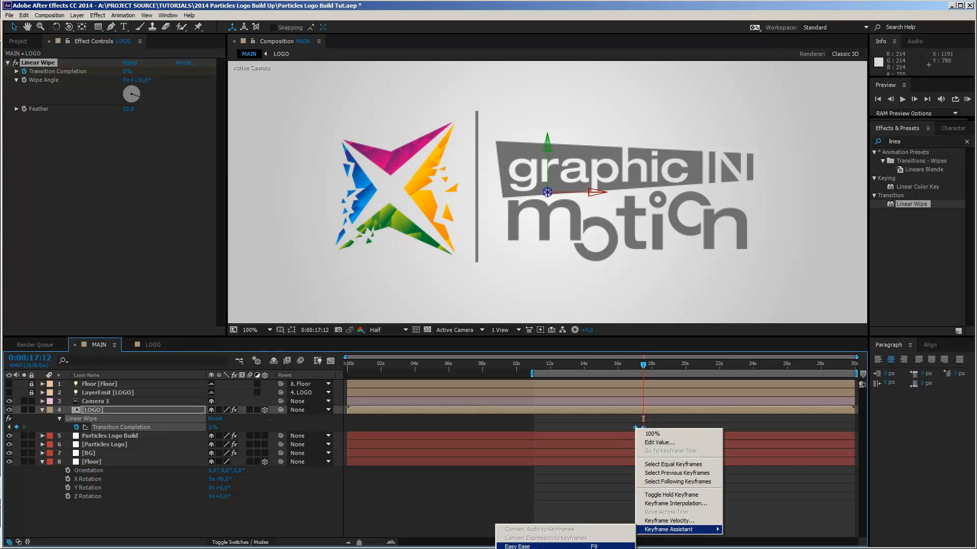
left_click(564, 545)
Step: Scrub through the eased wipe and run a RAM preview of the transition from particles to logo
left_click_drag(644, 365, 639, 368)
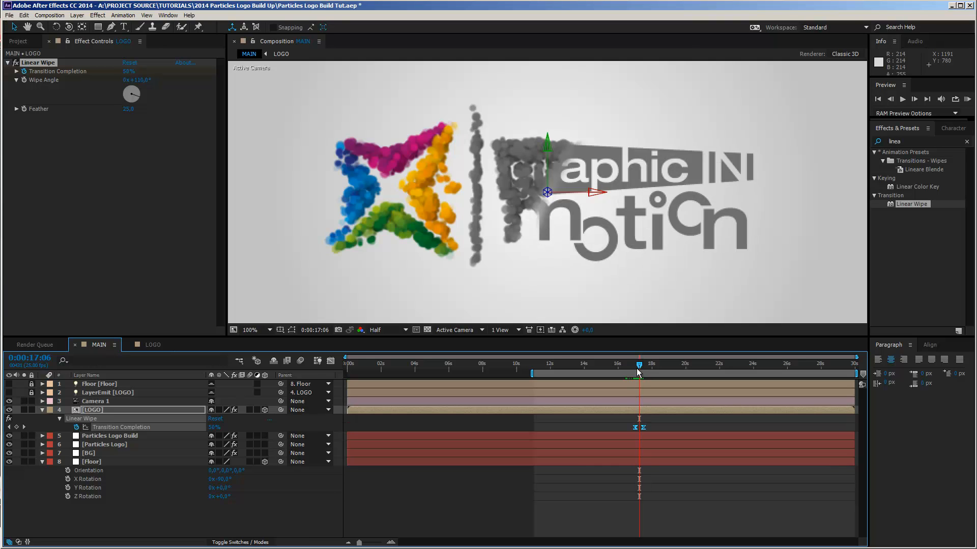
key("KP_0")
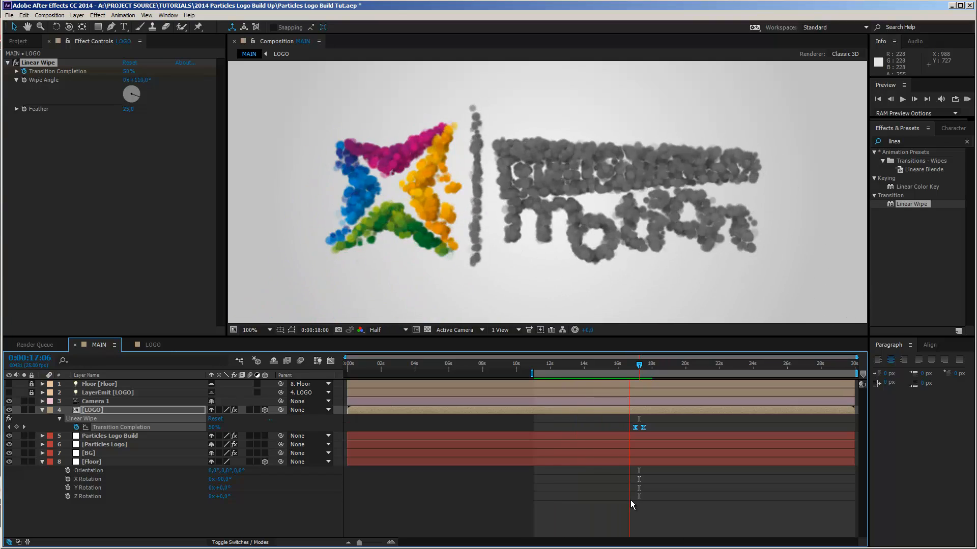
key("space")
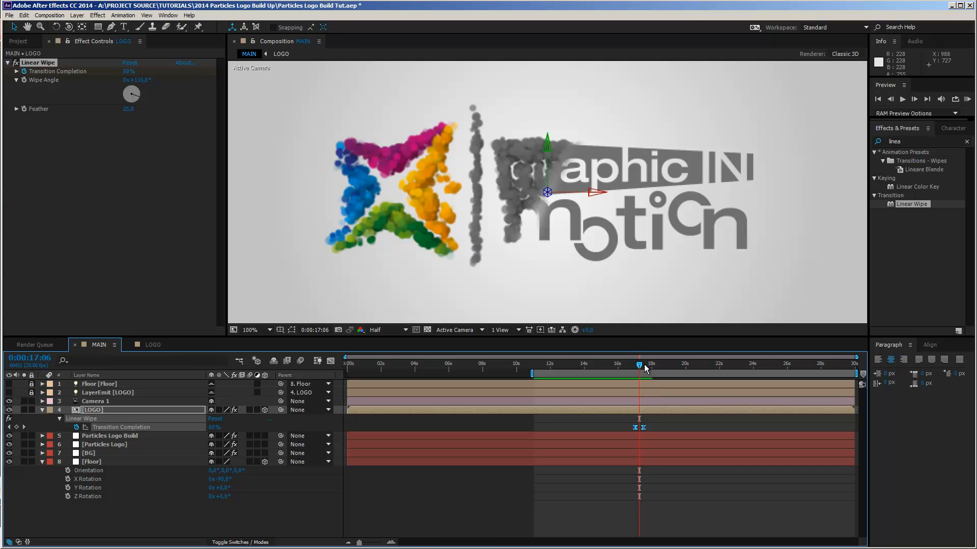
Step: Lengthen the LOGO wipe by moving its 0% Transition Completion keyframe to 0:00:18:12
scroll(642, 411, "up", 5)
left_click(612, 364)
left_click_drag(613, 364, 709, 380)
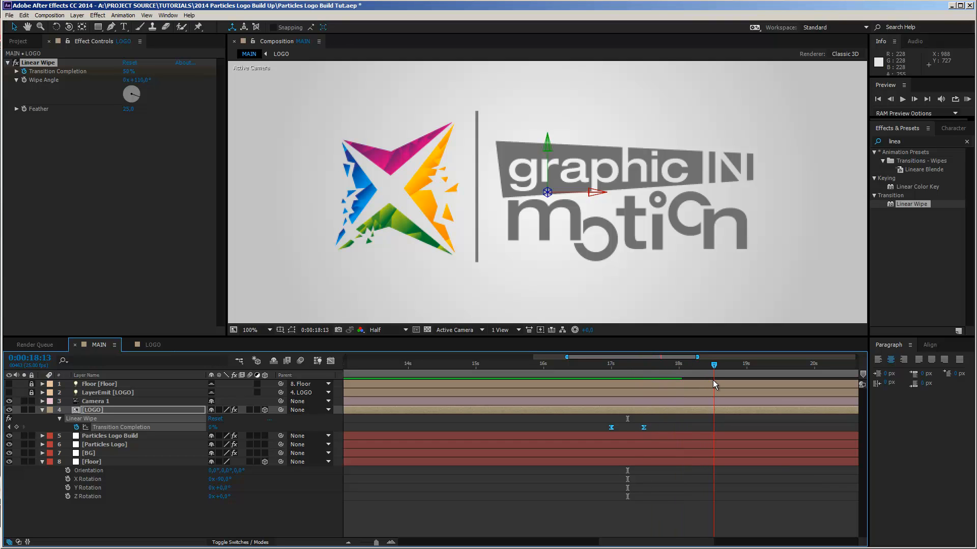
left_click(644, 428)
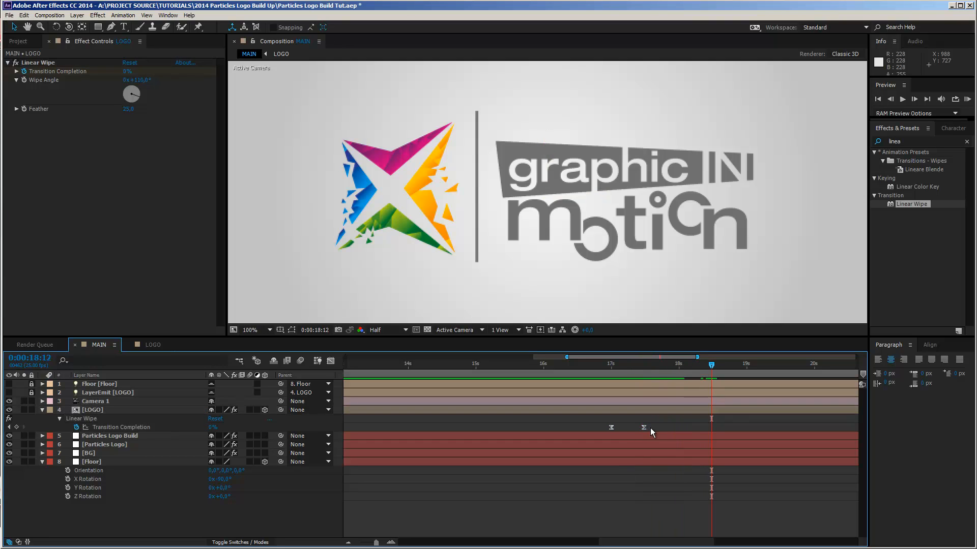
left_click_drag(644, 427, 712, 432)
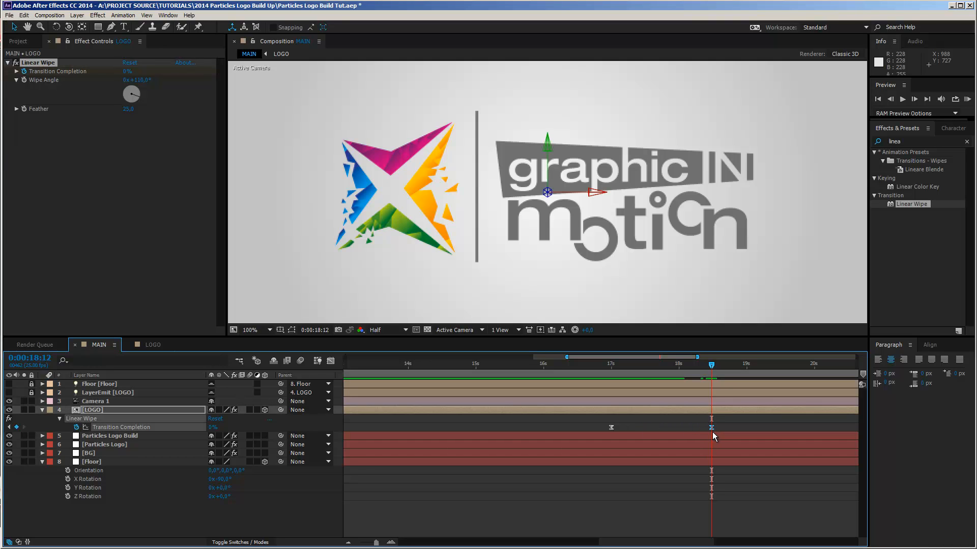
Step: Preview the lengthened wipe and scrub through its first half to check the logo's waving during the transition
scroll(679, 277, "down", 4)
key("KP_0")
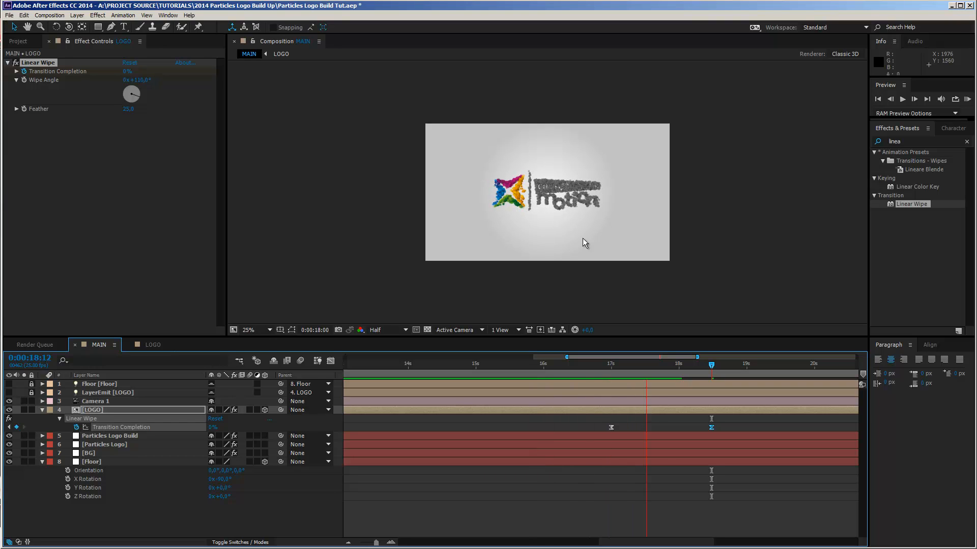
key("space")
left_click_drag(612, 370, 558, 369)
left_click_drag(572, 367, 611, 376)
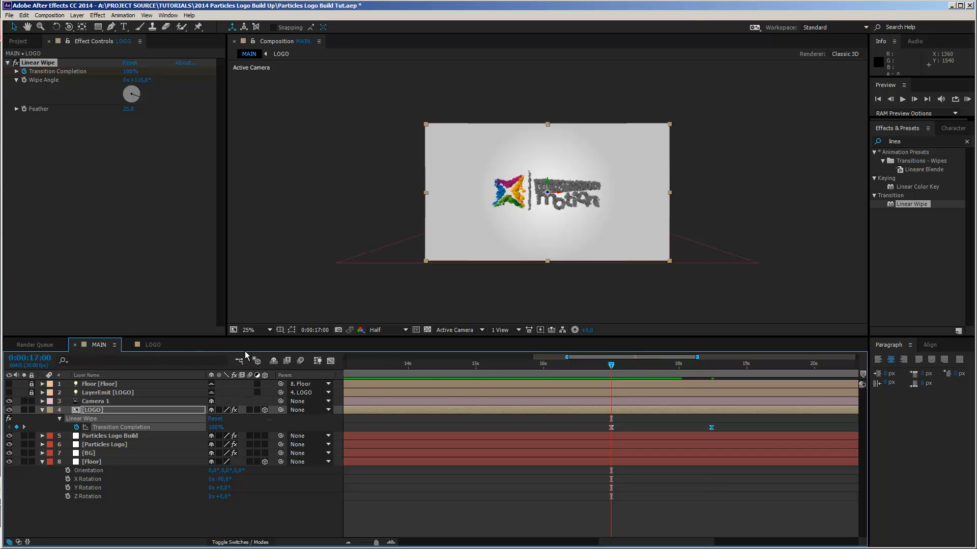
left_click_drag(610, 364, 643, 365)
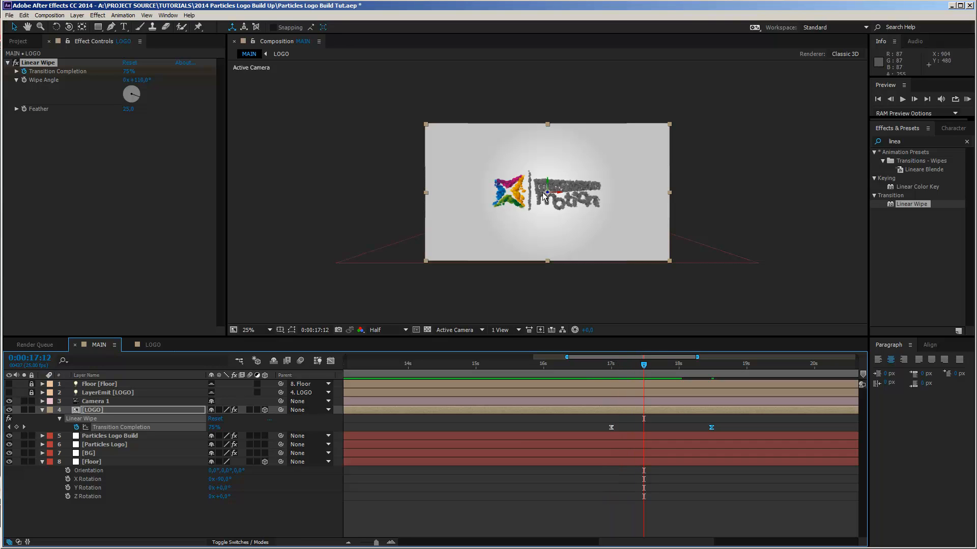
mouse_move(642, 368)
left_mouse_down()
mouse_move(674, 367)
mouse_move(649, 372)
left_mouse_up()
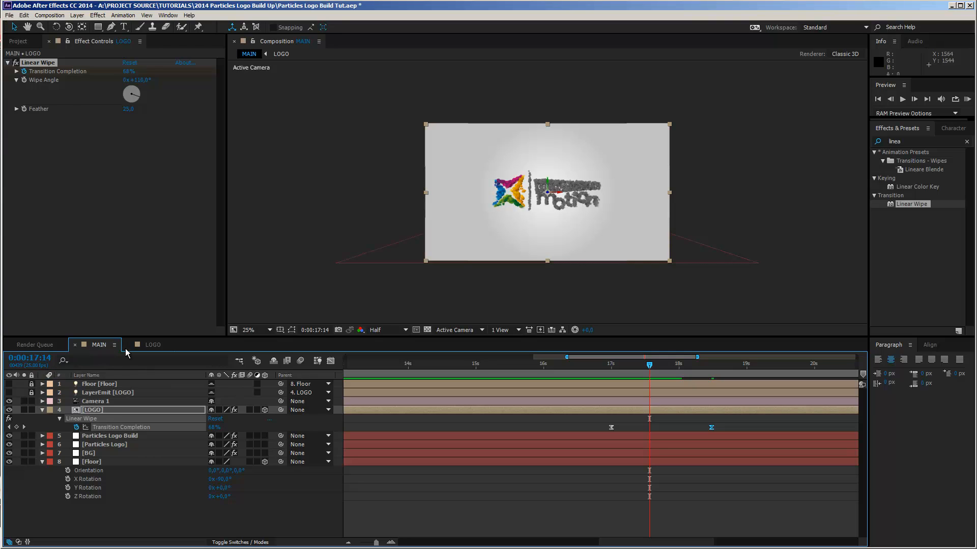
Step: In the LOGO composition, move the last Turbulent Displace Amount keyframe to 0:00:17:14
left_click(153, 346)
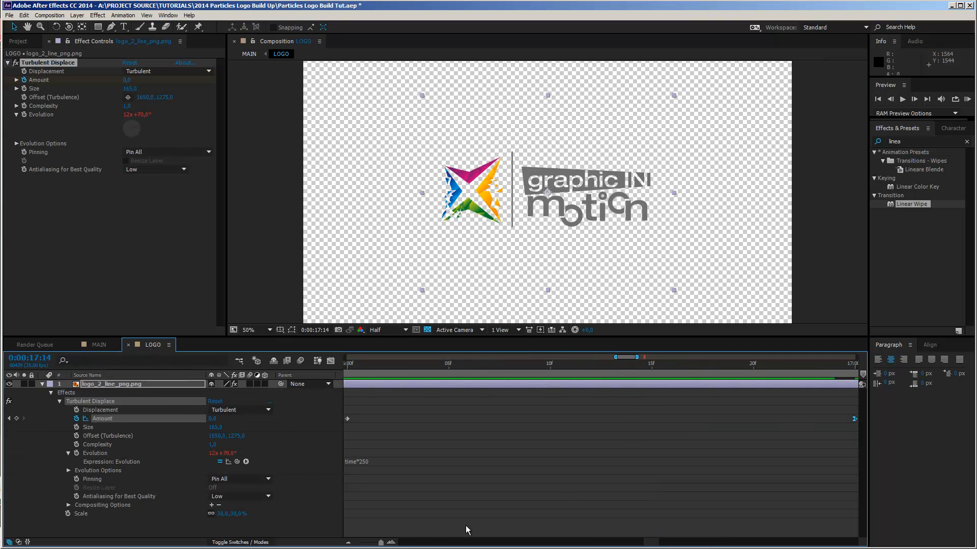
left_click_drag(380, 544, 370, 545)
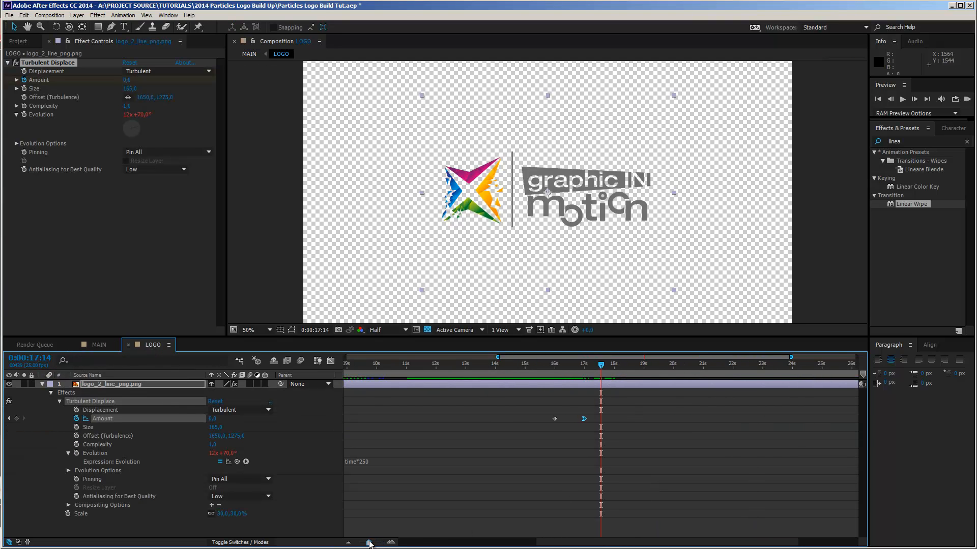
left_click_drag(584, 419, 600, 419)
Step: At the 0:00:16:00 Amount keyframe, try a Turbulent Displace value of 75 and settle on 100
left_click(8, 418)
left_click(212, 419)
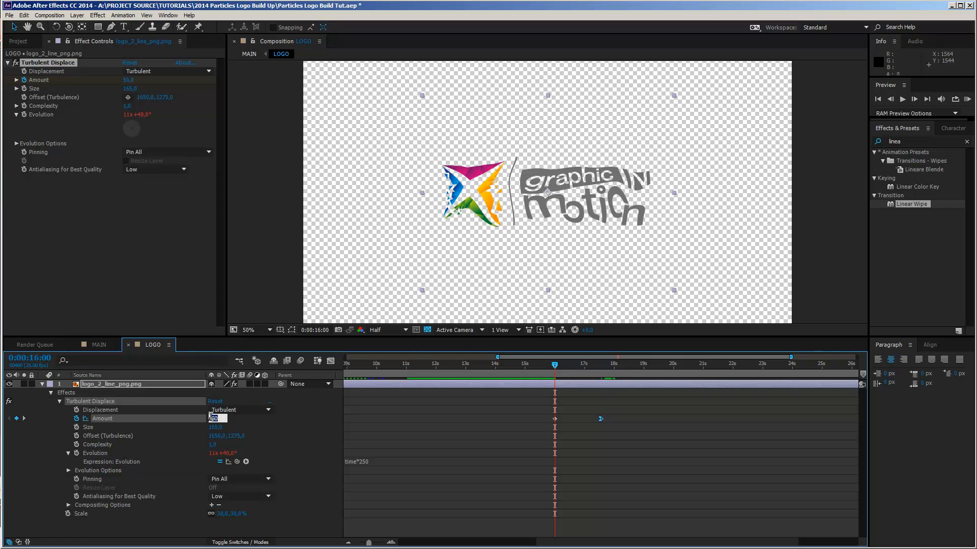
type("75")
key("Return")
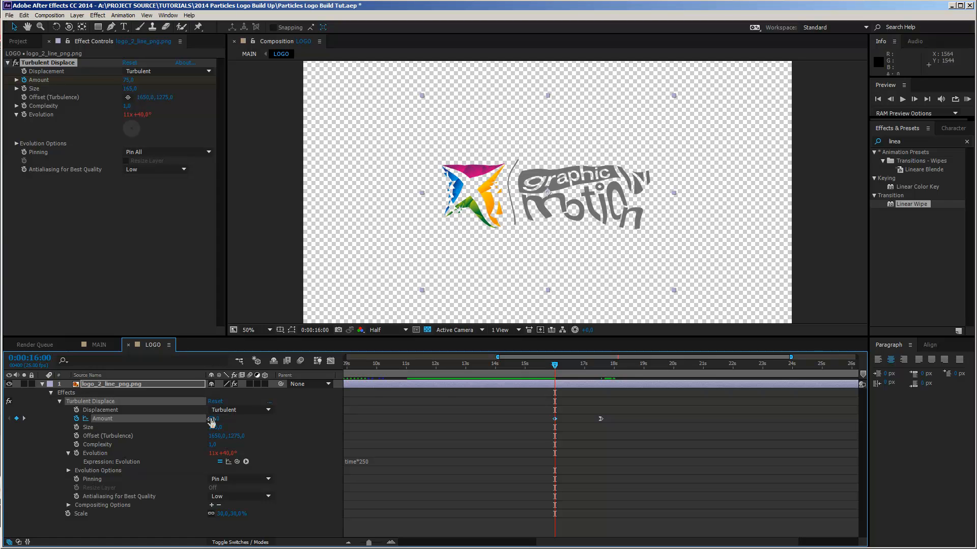
left_click(214, 418)
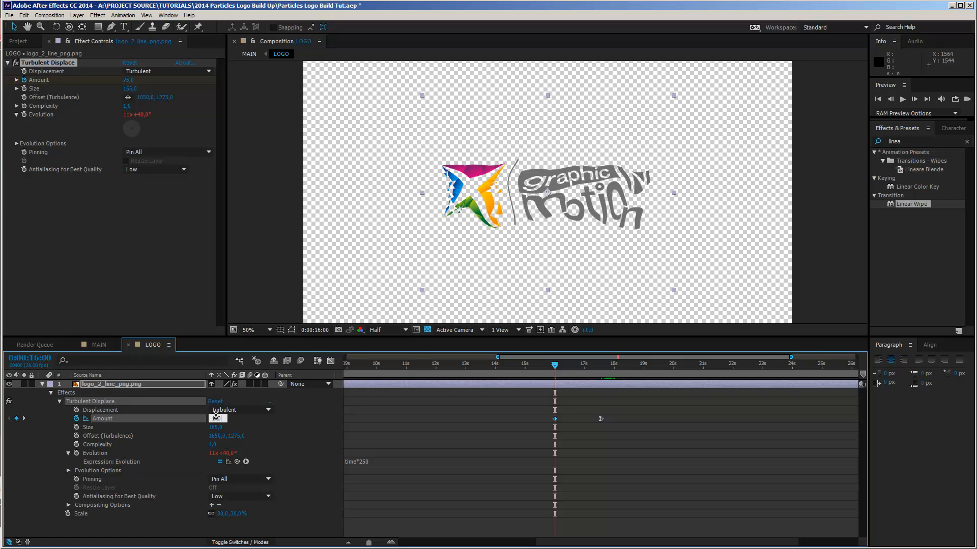
type("100")
key("Return")
Step: Return to the MAIN composition and preview the transition with the stronger logo displacement
left_click(96, 344)
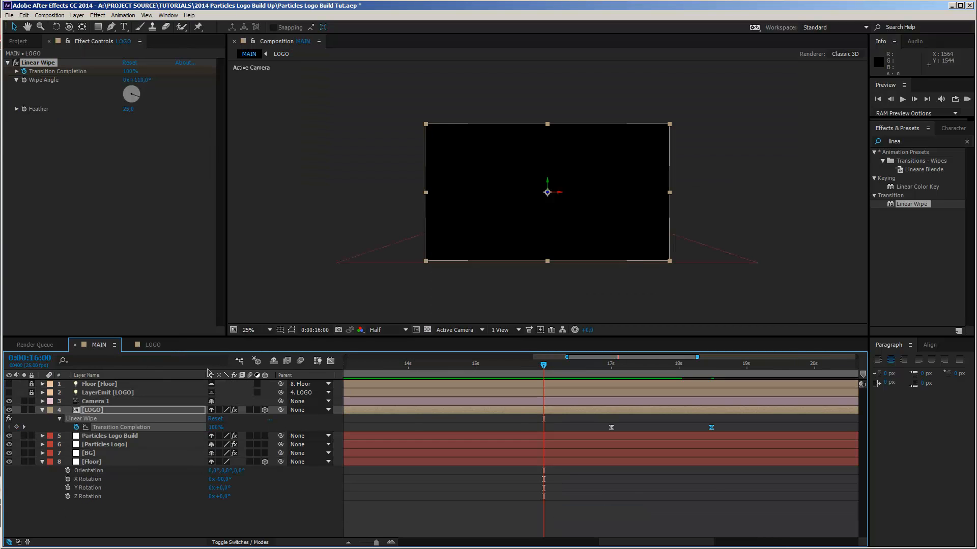
key("space")
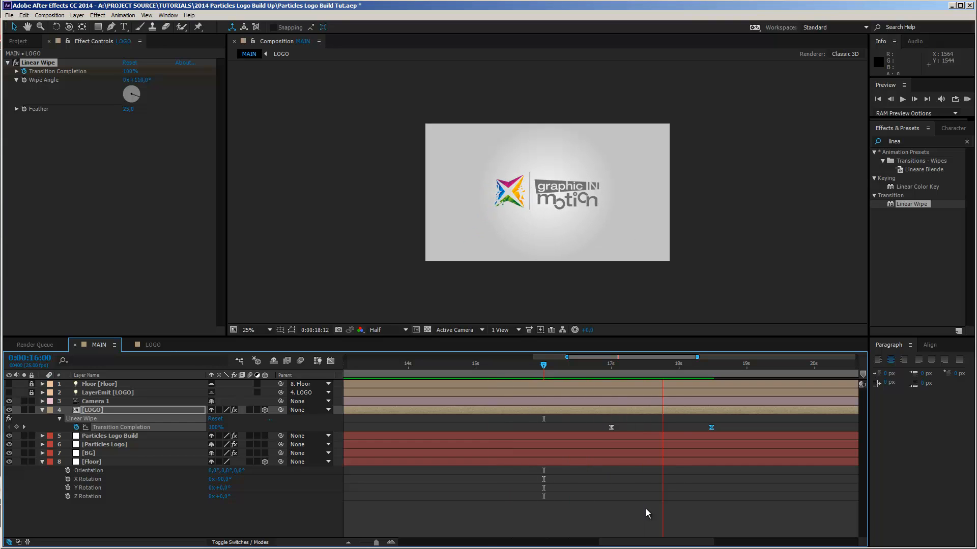
left_click(596, 394)
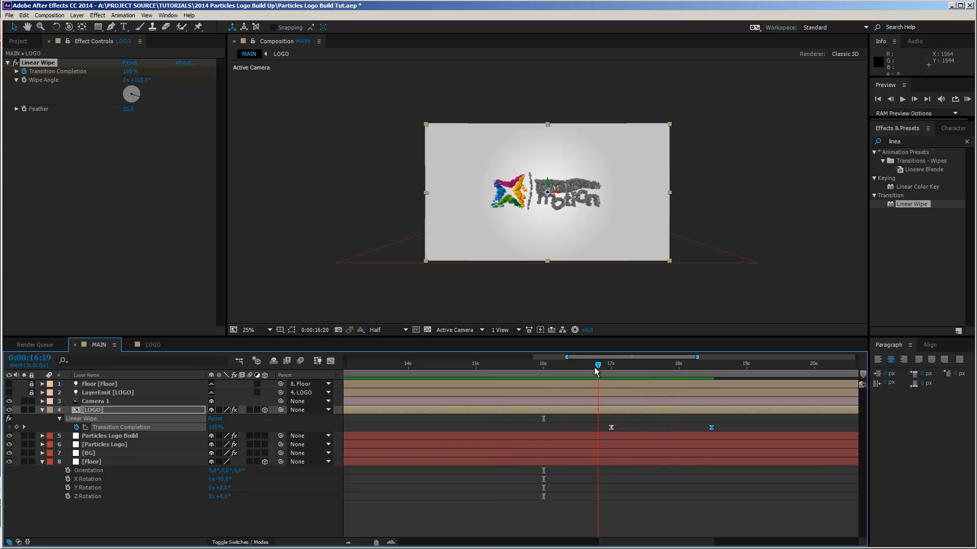
Step: Shift both LOGO wipe keyframes earlier together so the wipe starts at 0:00:16:12, and scrub through it
mouse_move(565, 373)
left_mouse_down()
mouse_move(585, 376)
mouse_move(577, 380)
left_mouse_up()
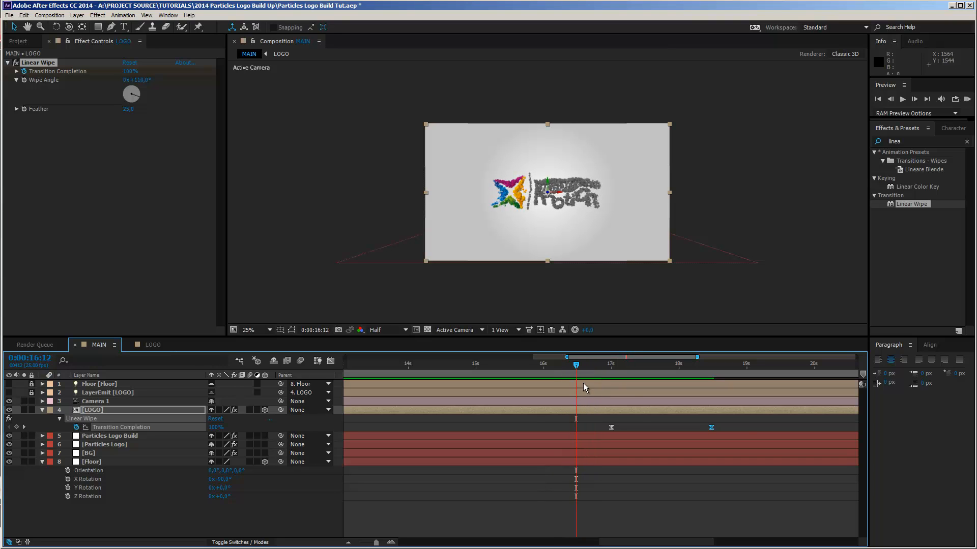
left_click_drag(735, 423, 575, 431)
left_click_drag(577, 364, 648, 380)
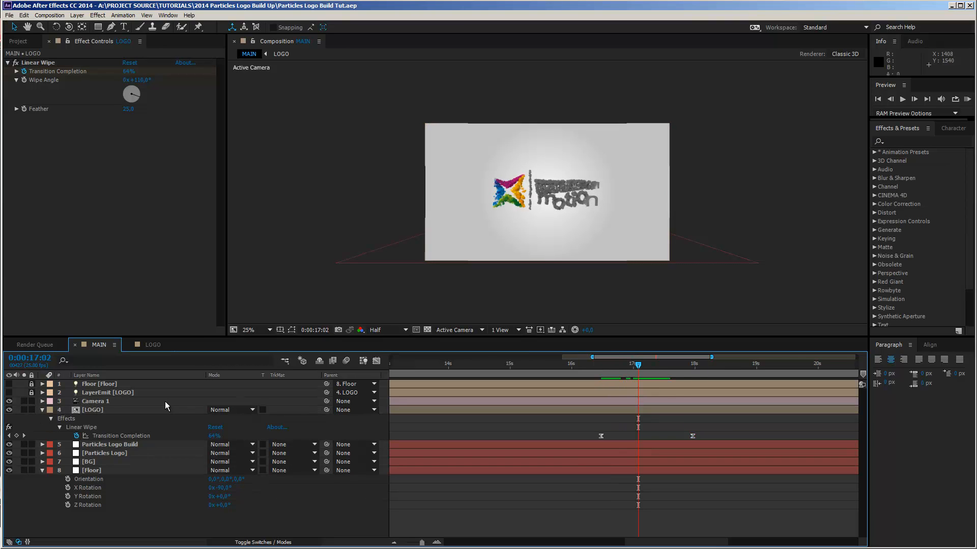
Step: Create a white composition-sized solid layer named Flare in the MAIN composition
key("period")
mouse_move(638, 365)
left_mouse_down()
mouse_move(605, 367)
mouse_move(628, 370)
left_mouse_up()
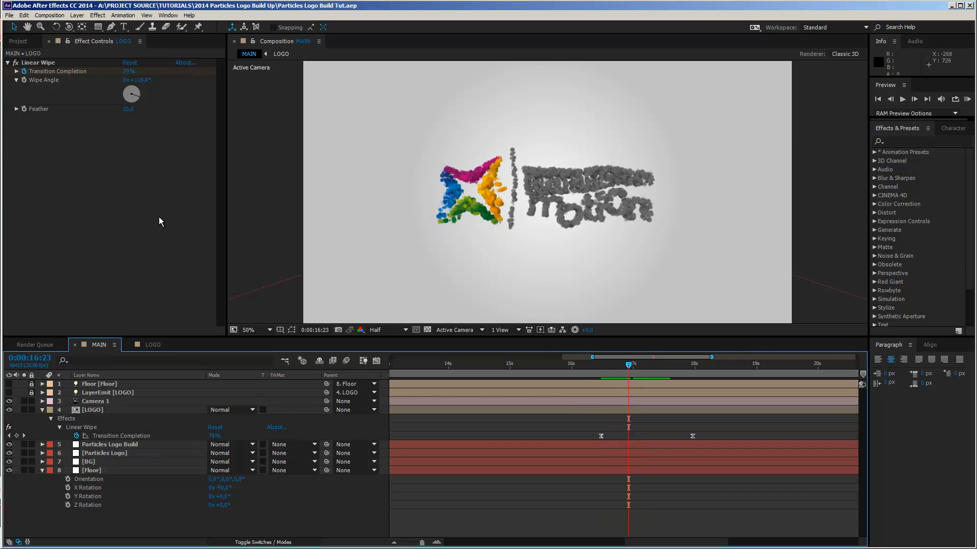
left_click(77, 14)
mouse_move(76, 25)
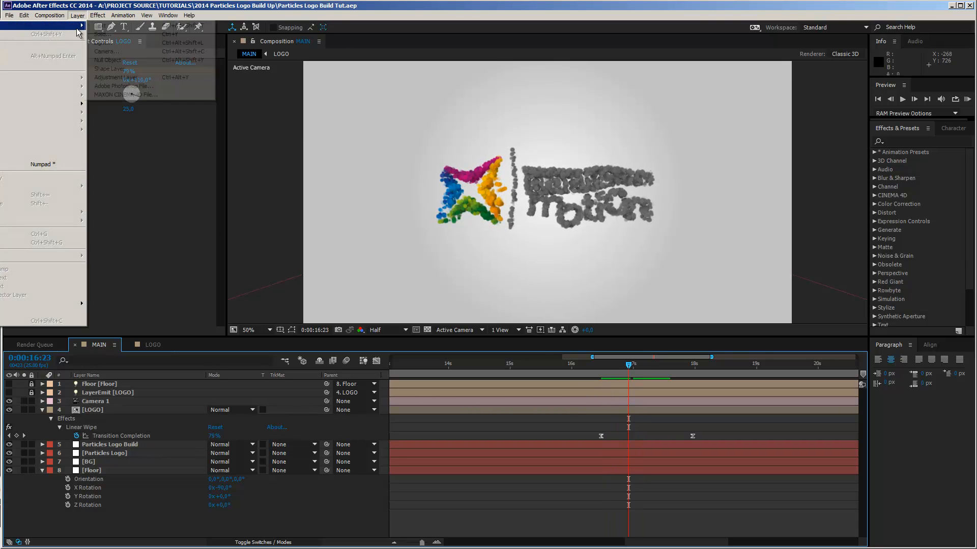
left_click(102, 34)
type("D")
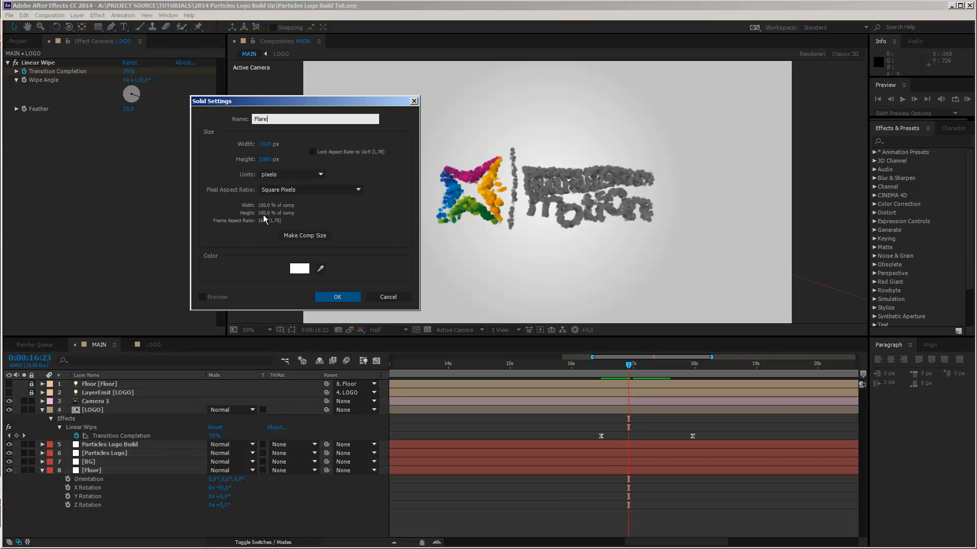
type("lare")
key("Return")
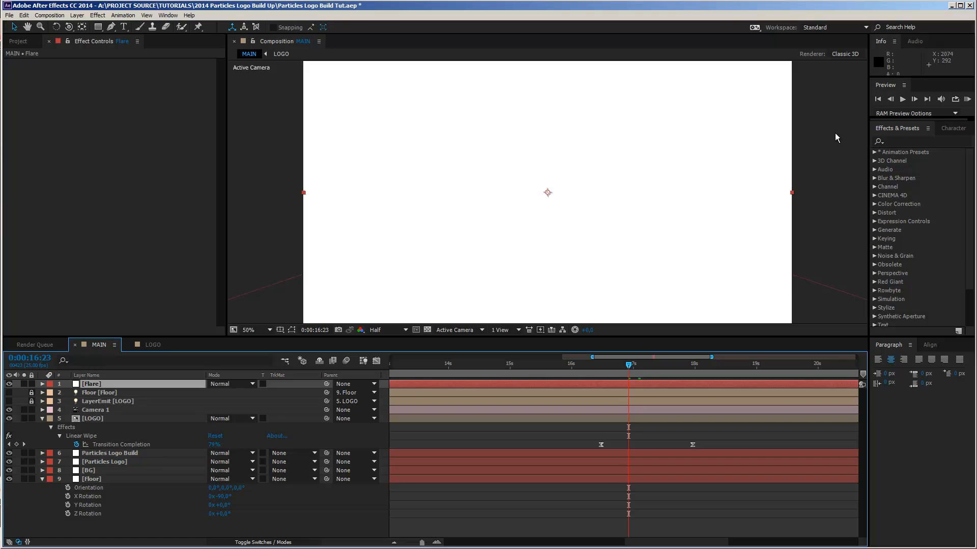
Step: Find the Optical Flares effect and apply it to the Flare layer
left_click(902, 140)
type("Optical")
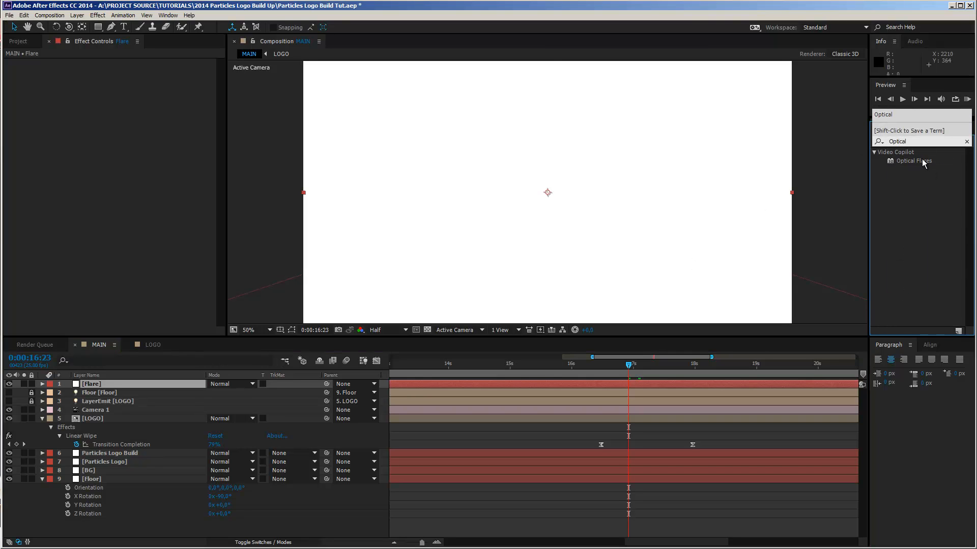
left_click(923, 160)
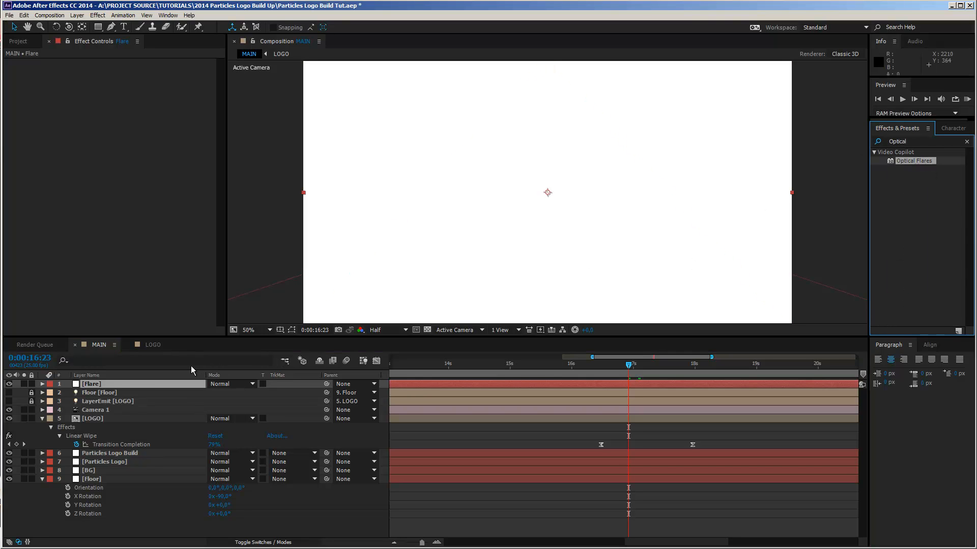
left_click_drag(115, 385, 115, 385)
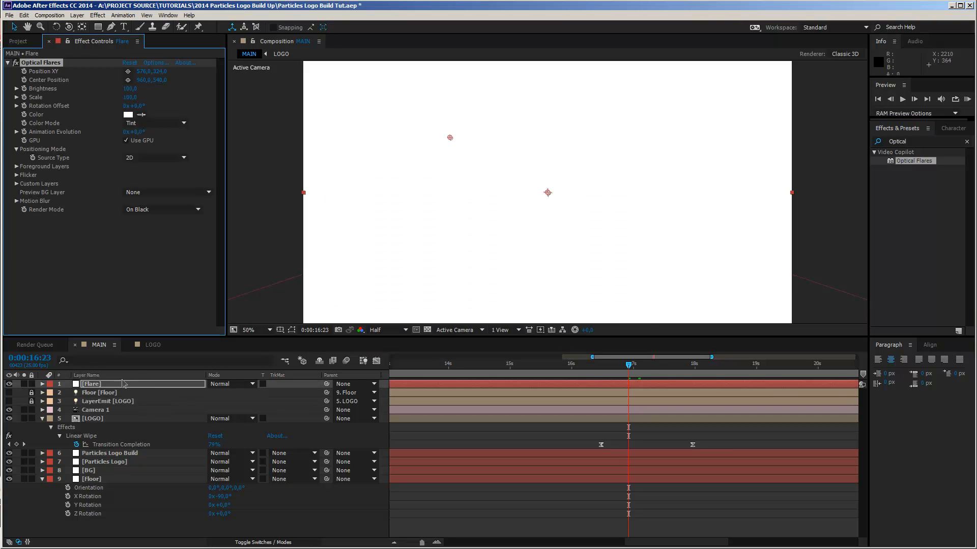
Step: Set the Optical Flares Render Mode to On Transparent and the Flare layer's blending mode to Add
left_click(167, 210)
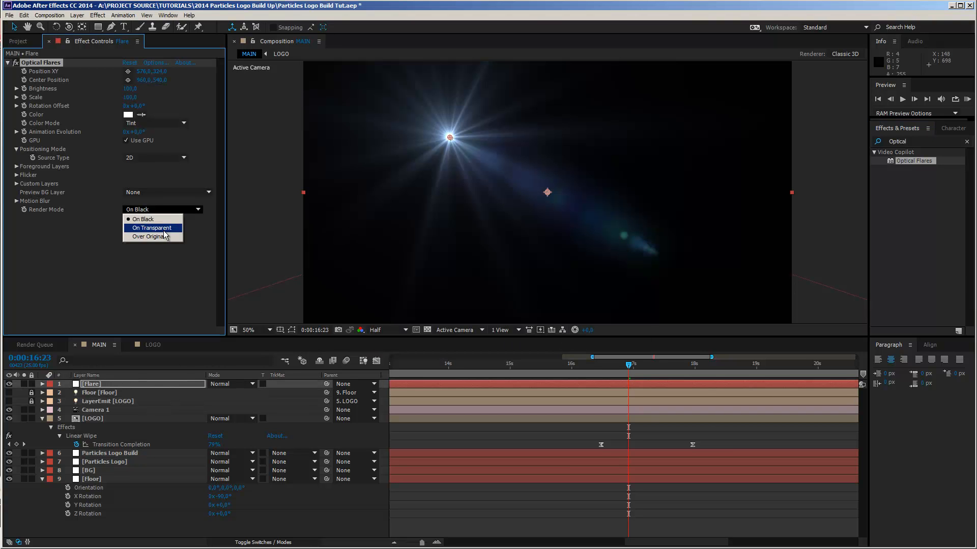
left_click(165, 232)
left_click(223, 385)
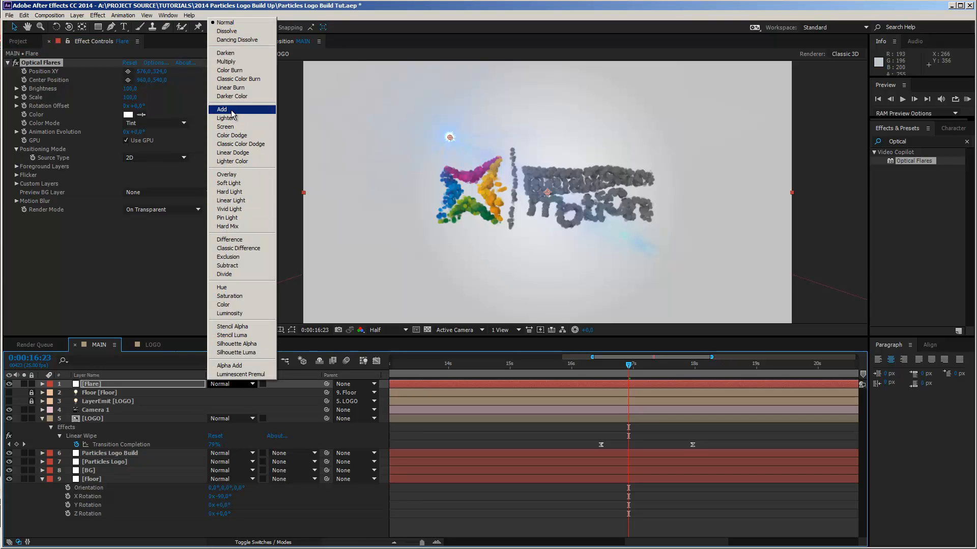
left_click(222, 109)
key("F4")
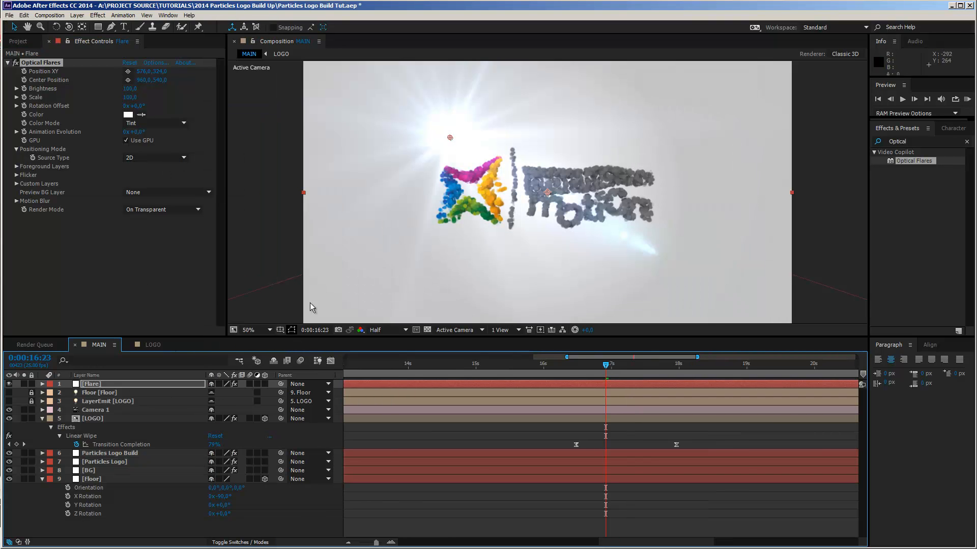
Step: Move the flare's Position XY to the upper right end of the particle logo, about 1374, 456, at 0:00:17:01
left_click_drag(450, 139, 644, 181)
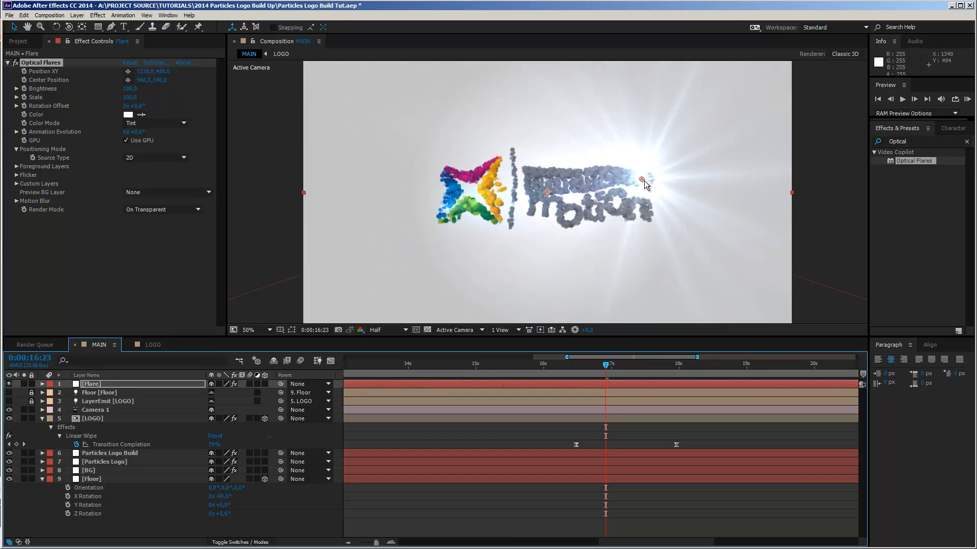
left_click_drag(589, 370, 614, 367)
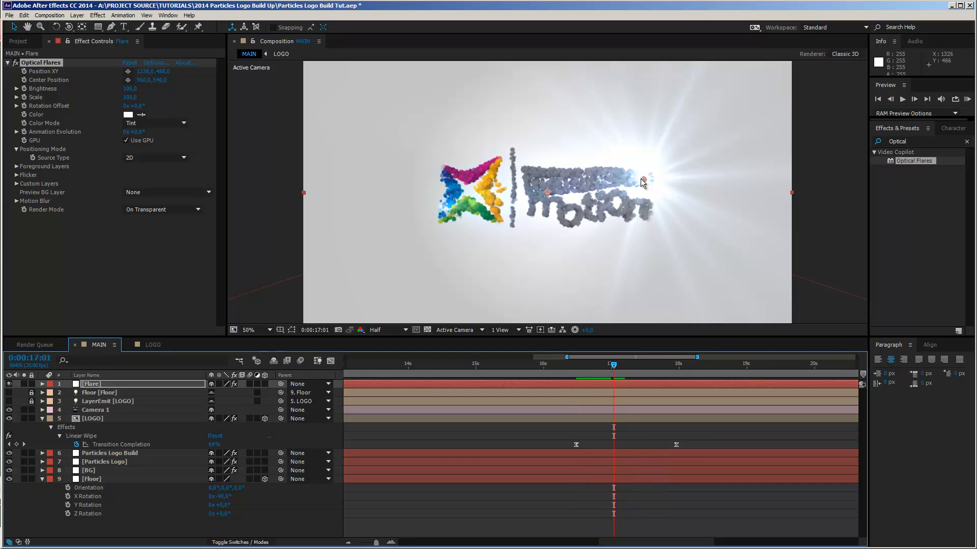
left_click_drag(644, 181, 653, 173)
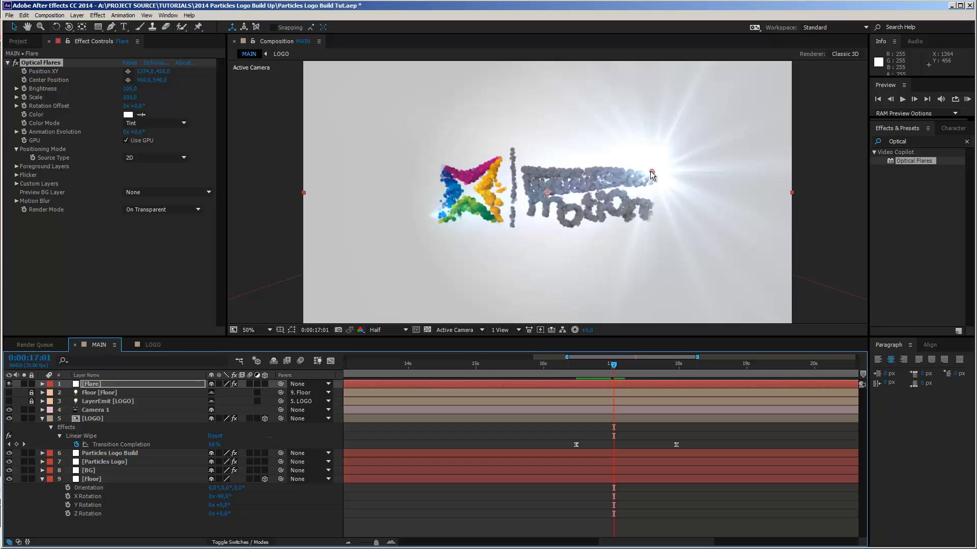
Step: Animate the flare's Position XY from 0:00:17:01 to the star icon's upper left tip, about 544, 424, at 0:00:17:11
left_click(23, 73)
left_click_drag(614, 366, 641, 365)
left_click_drag(653, 171, 440, 161)
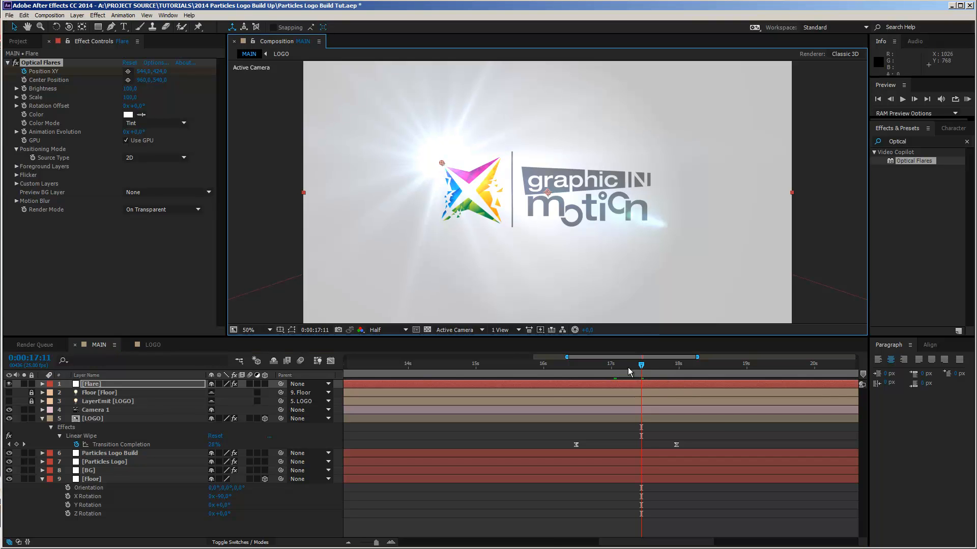
left_click_drag(641, 366, 607, 372)
scroll(610, 206, "down", 2)
left_click(604, 370)
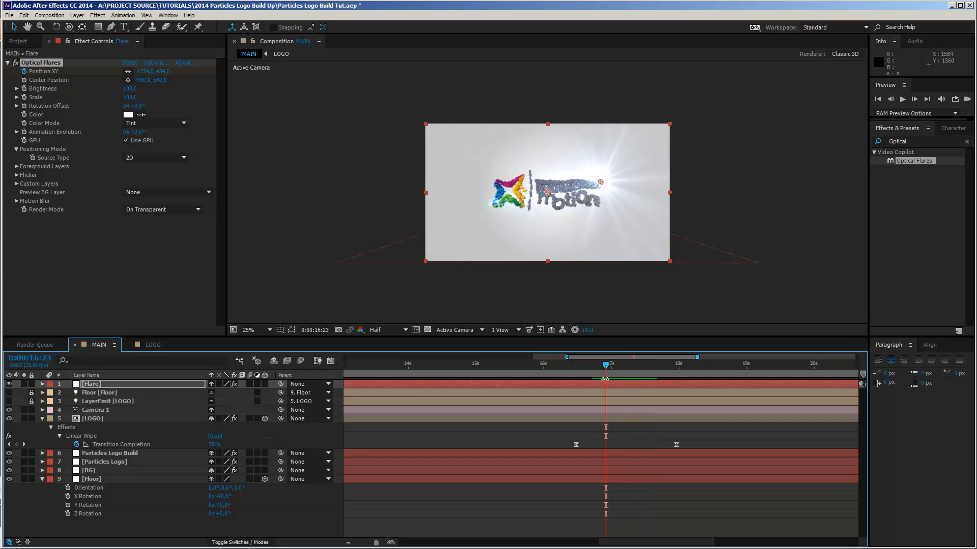
Step: Add Brightness keyframes to the flare at both Position XY keyframe times, 0:00:17:01 and 0:00:17:11
key("u")
left_click_drag(608, 363, 614, 366)
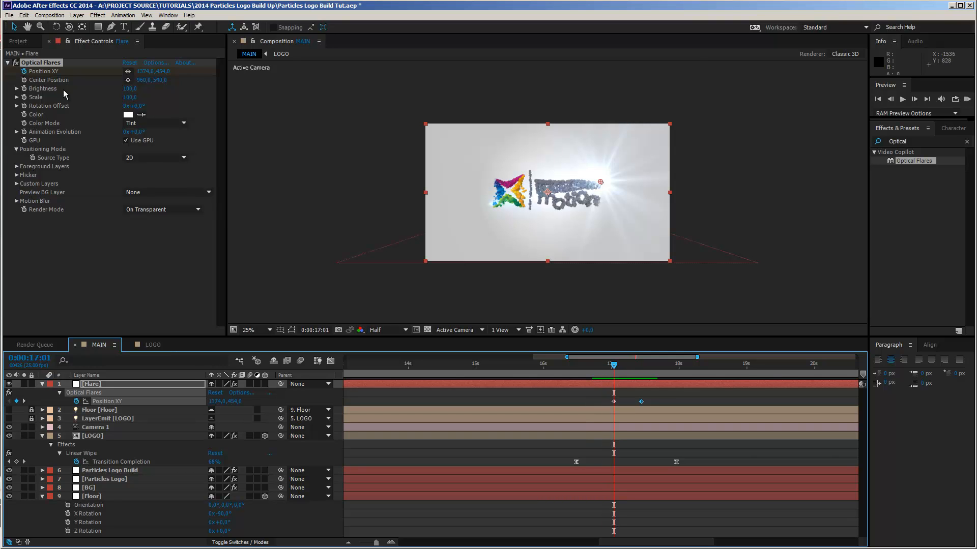
left_click(42, 89)
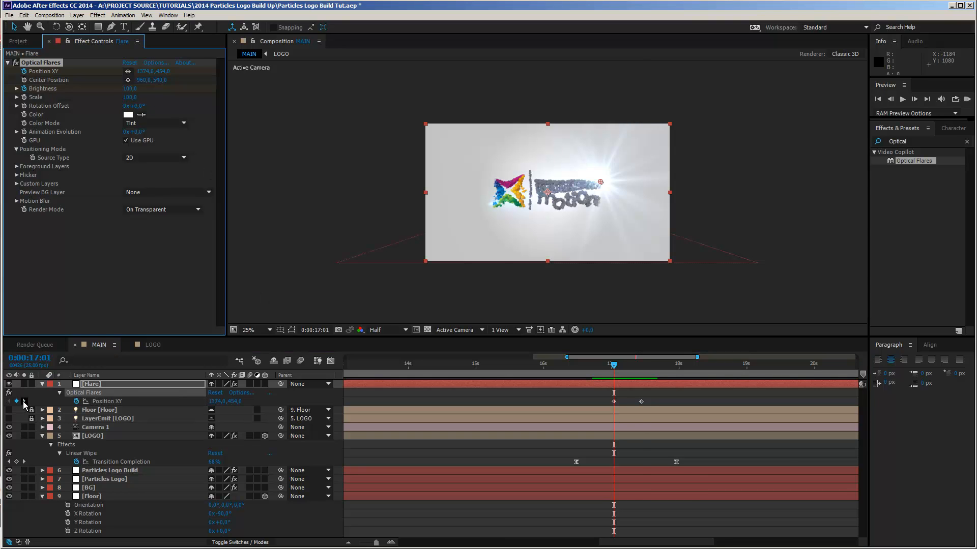
left_click(24, 401)
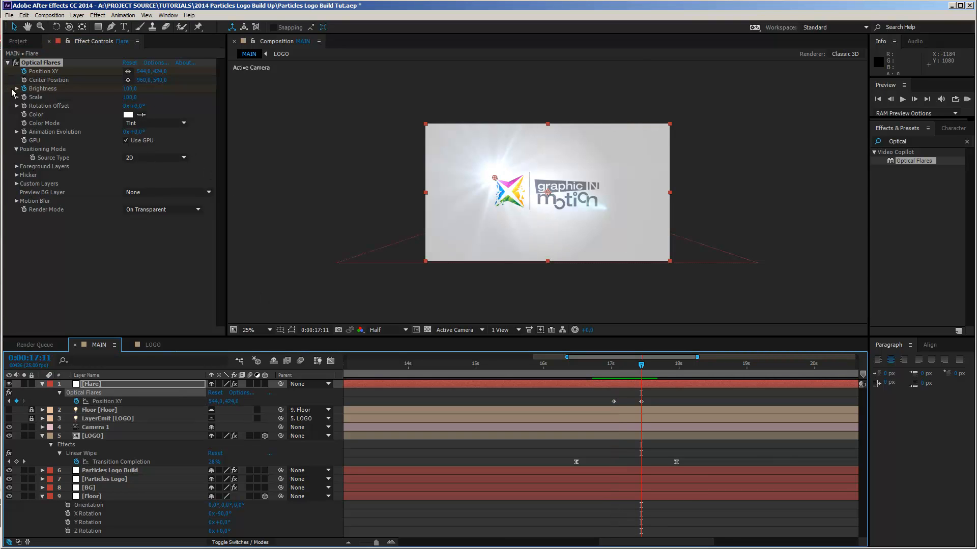
key("u")
key("u")
left_click(16, 410)
Step: Set the flare's Brightness to 0 shortly before its first keyframe, at 0:00:16:20
left_click(614, 367)
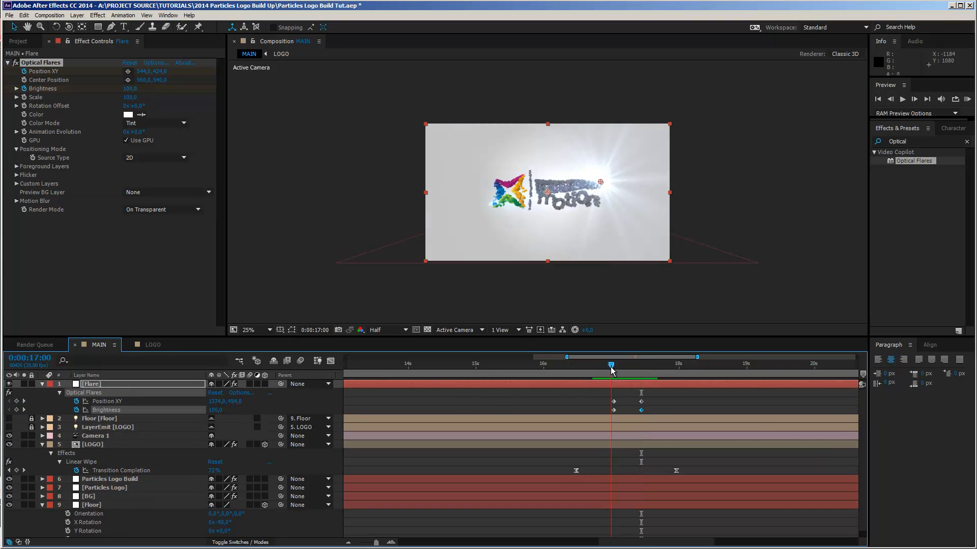
key("Page_Up")
key("Page_Up")
key("Page_Up")
key("Page_Up")
key("Page_Up")
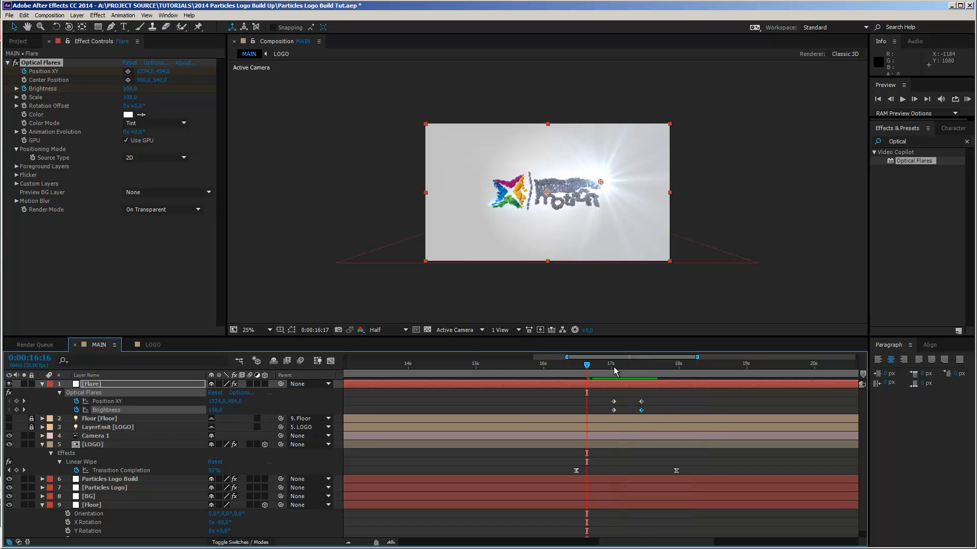
left_click(215, 410)
type("0")
key("Return")
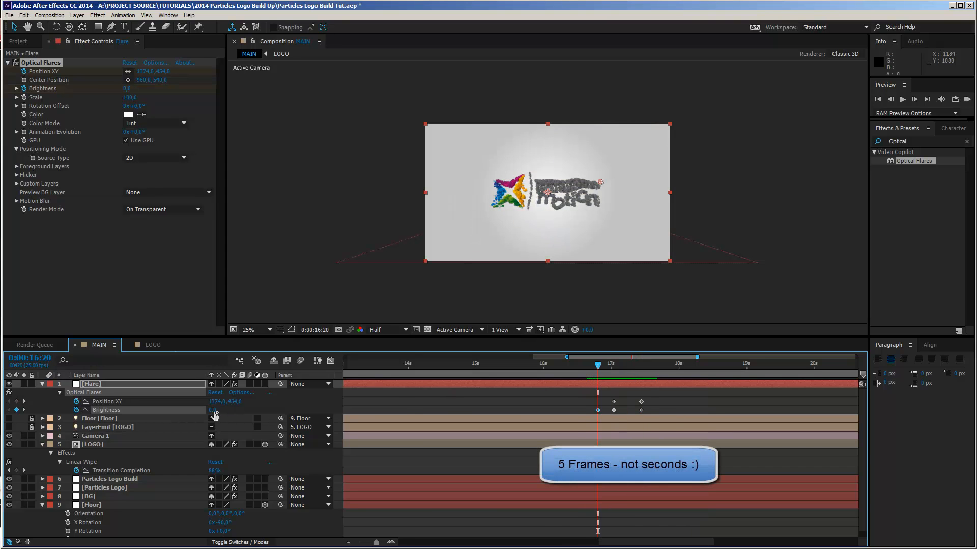
Step: Set the flare's Brightness to 0 five frames after its last keyframe, at 0:00:17:16, and preview the flare animation
left_click(641, 368)
key("Page_Down")
key("Page_Down")
key("Page_Down")
key("Page_Down")
key("Page_Down")
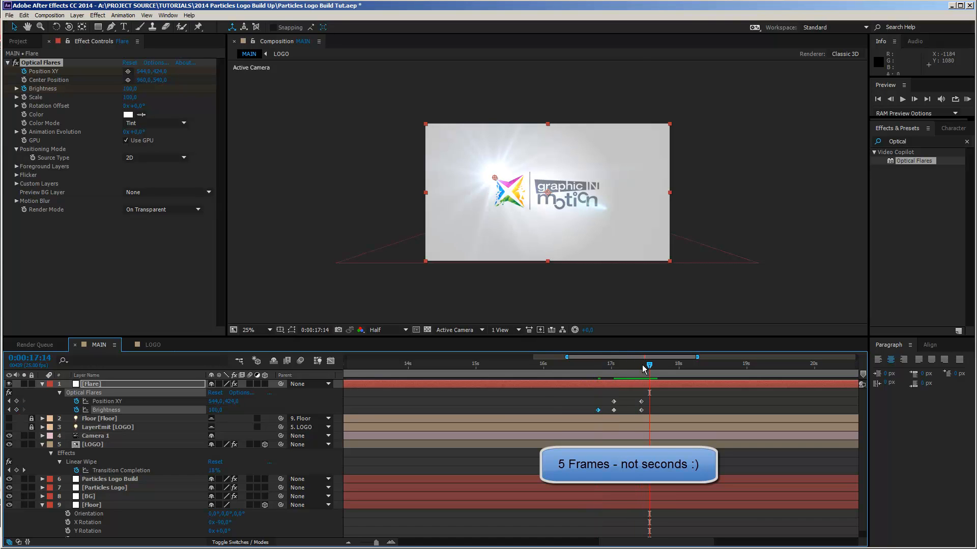
left_click(213, 410)
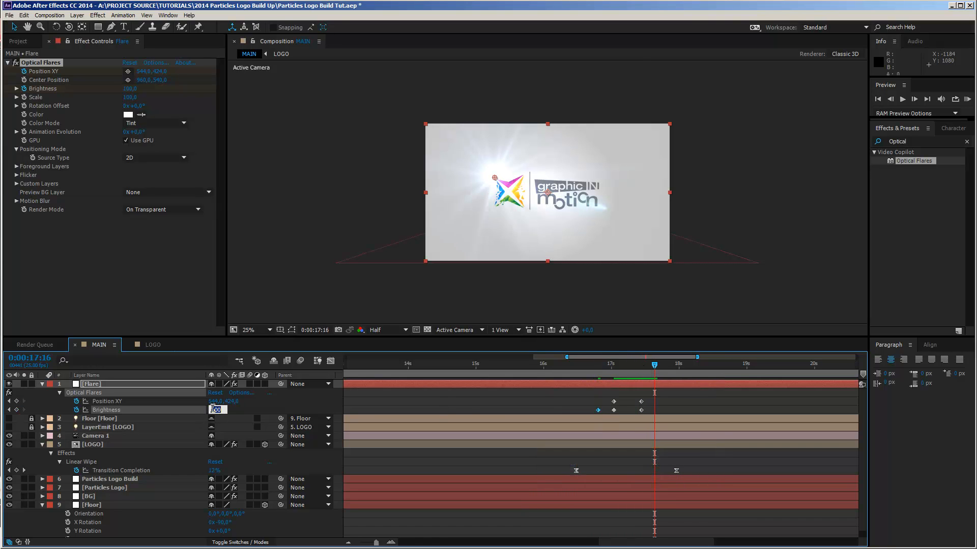
type("0")
key("Return")
key("KP_0")
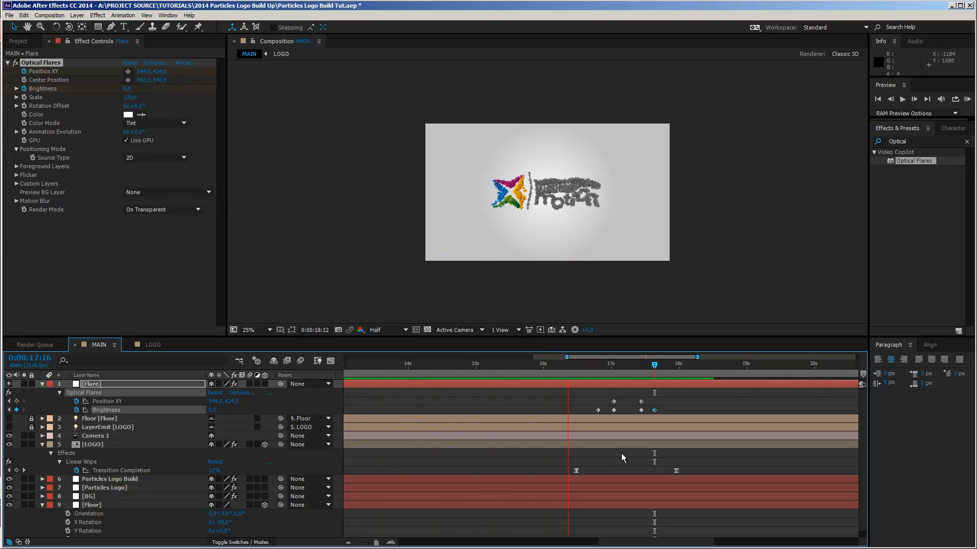
key("space")
scroll(549, 205, "up", 2)
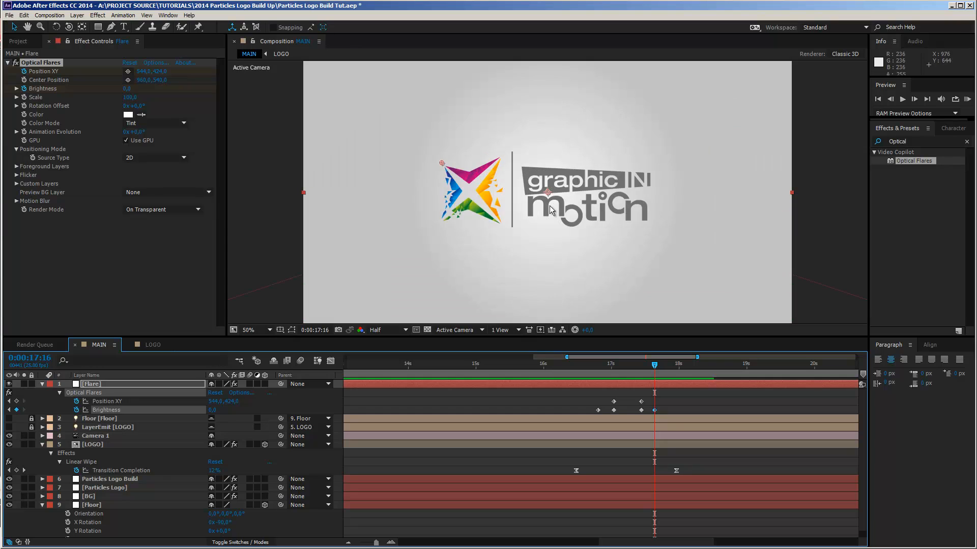
scroll(588, 197, "down", 2)
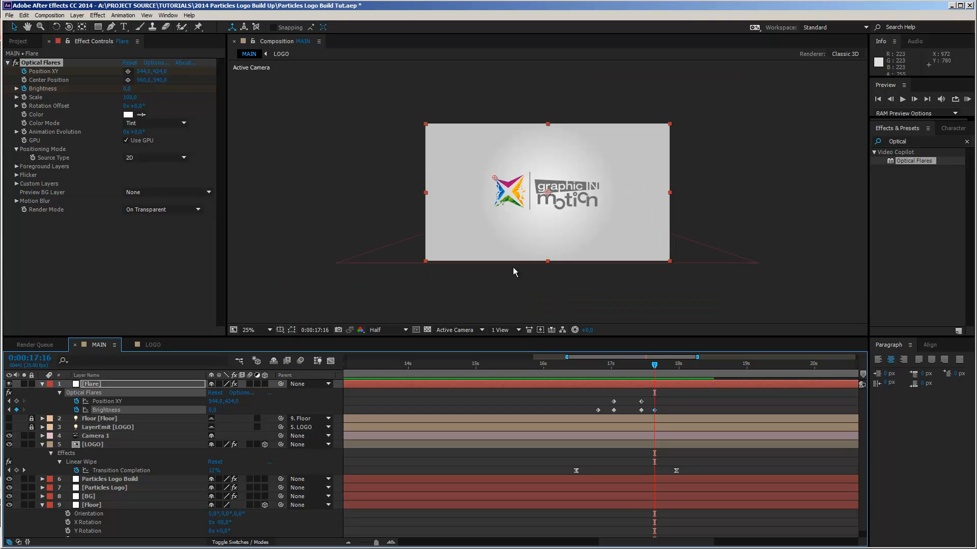
Step: Collapse the expanded layers and add a null object directly above Camera 1
left_click(42, 384)
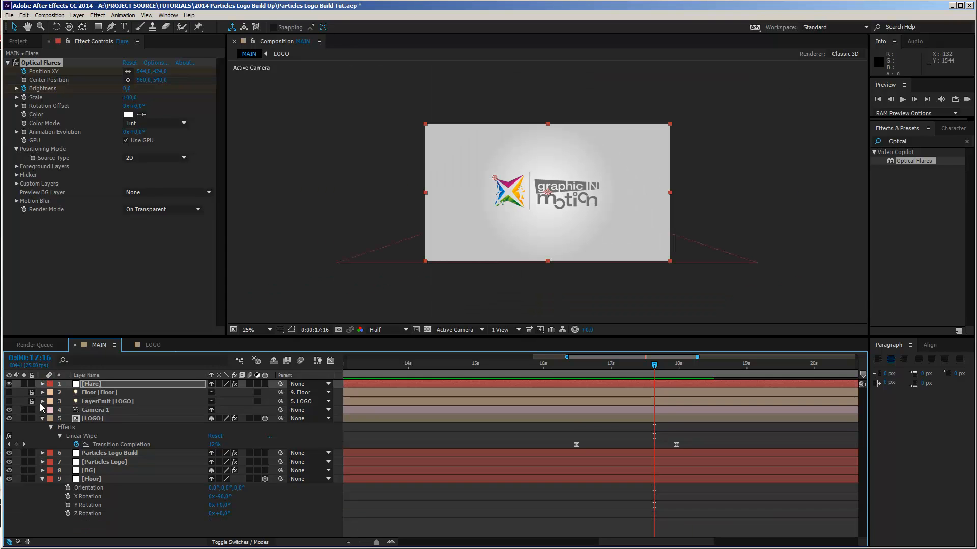
left_click(42, 418)
left_click(42, 453)
left_click(116, 409)
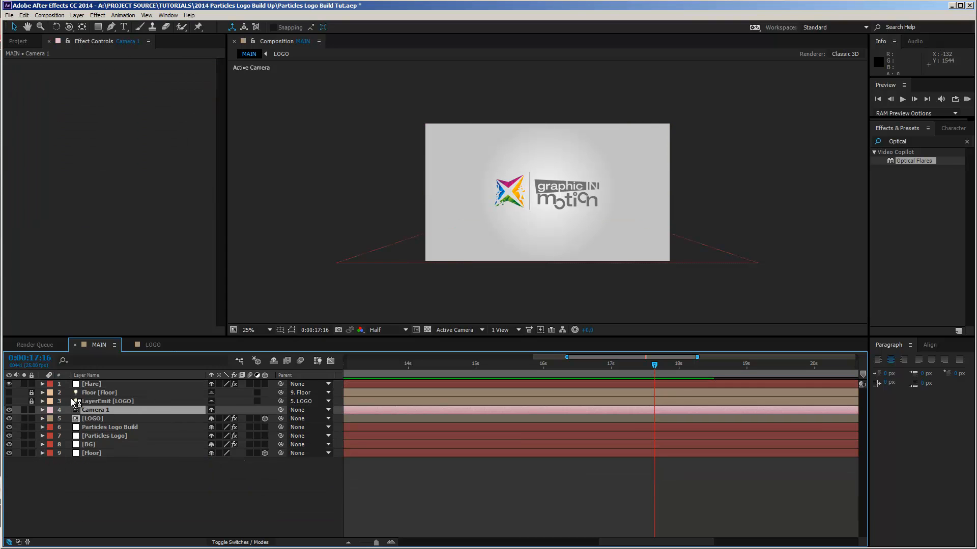
left_click(77, 15)
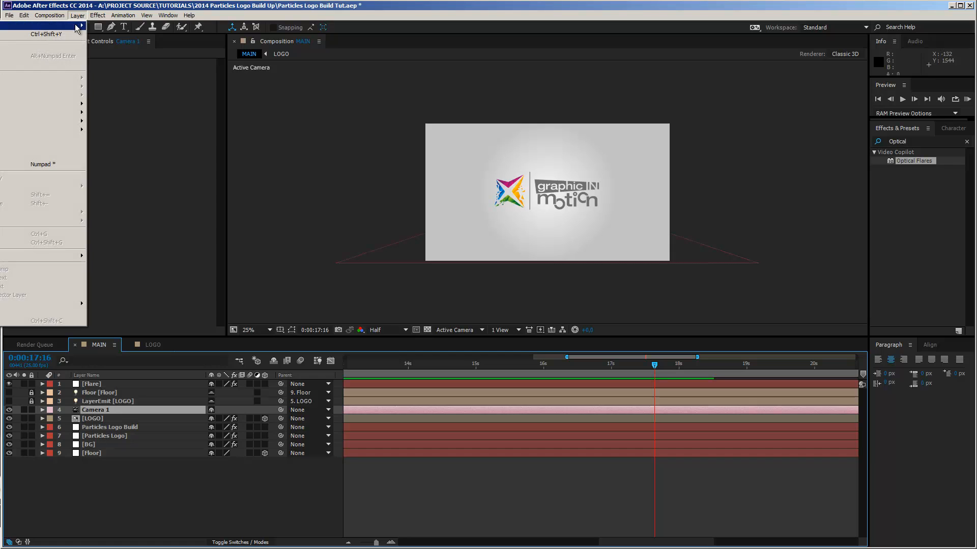
mouse_move(76, 26)
left_click(126, 68)
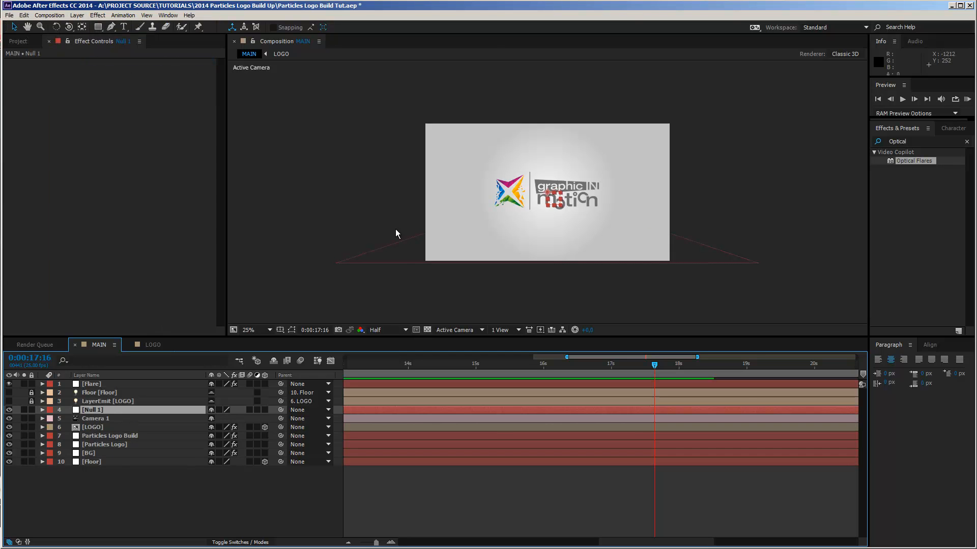
Step: Make Null 1 a 3D layer and parent Camera 1 to it
left_click(264, 410)
left_click_drag(280, 418, 100, 416)
left_click(97, 410)
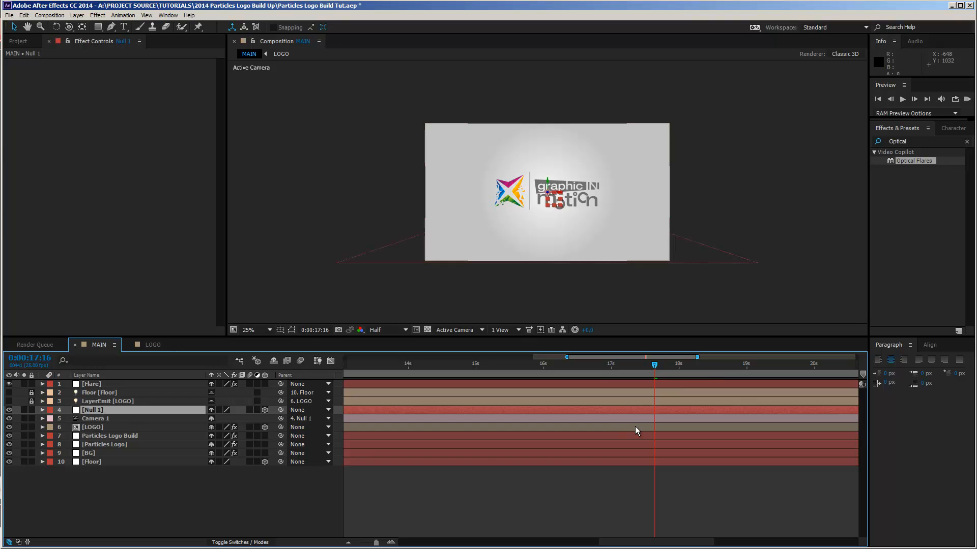
Step: Reveal Null 1's rotation properties and start keyframing its Y Rotation at 0:00:16:20
left_click_drag(375, 542, 359, 543)
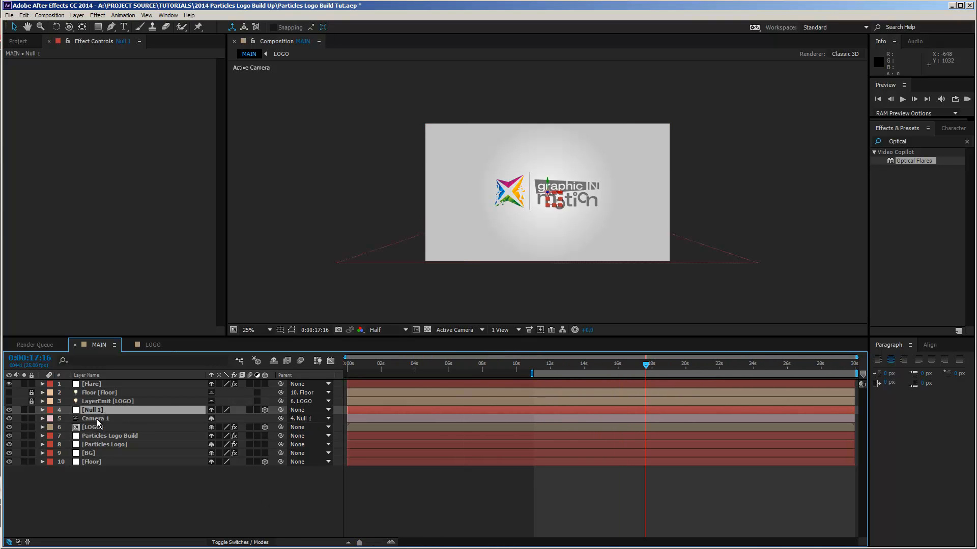
left_click_drag(644, 366, 632, 366)
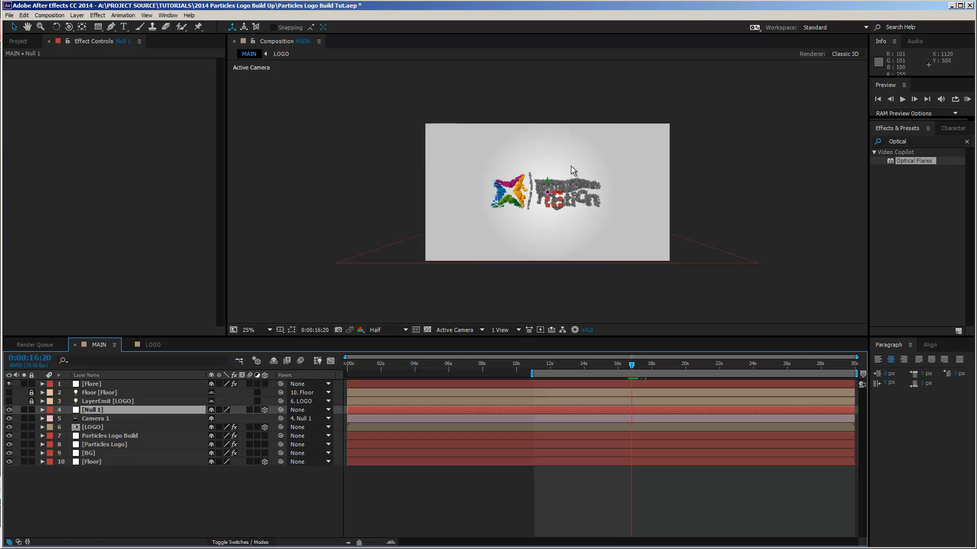
key("ctrl+z")
key("r")
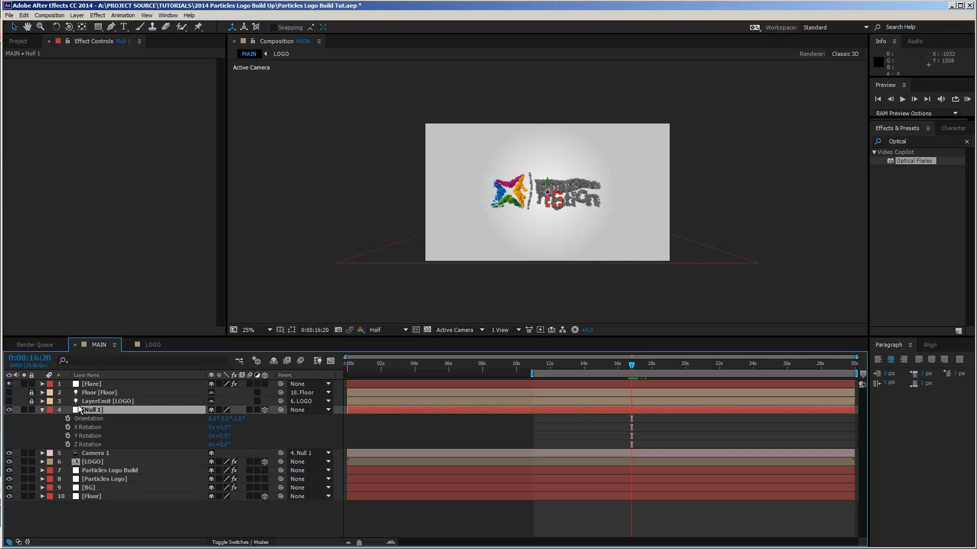
left_click(68, 436)
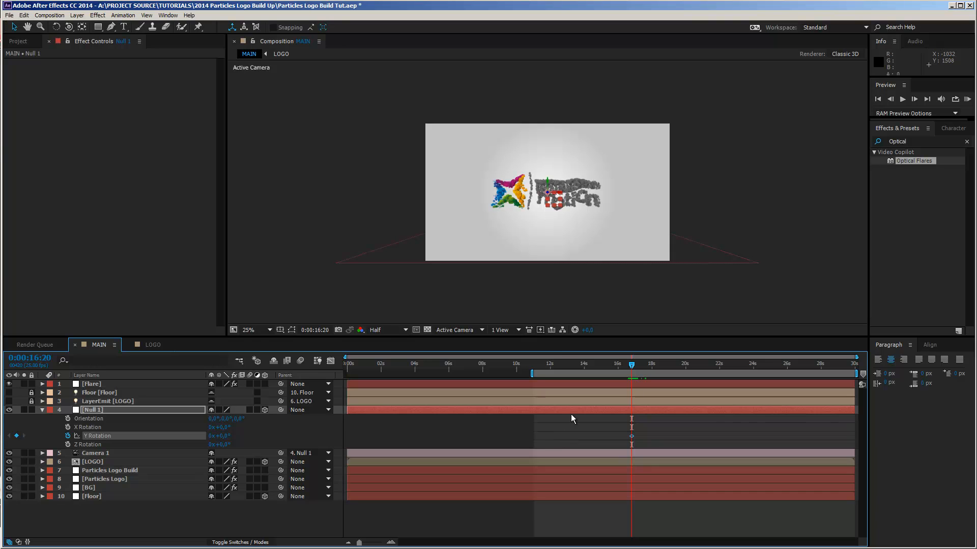
Step: Set Null 1's Y Rotation to -180° near the start of the work area, at about 11 seconds, and scrub through the rotation
left_click_drag(632, 363, 542, 370)
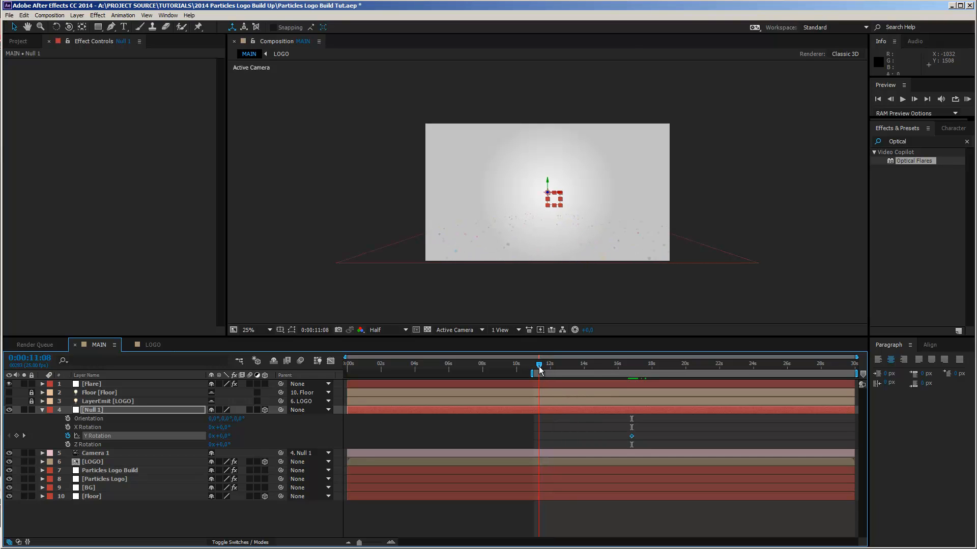
left_click(222, 435)
key("Return")
left_click_drag(535, 365, 650, 363)
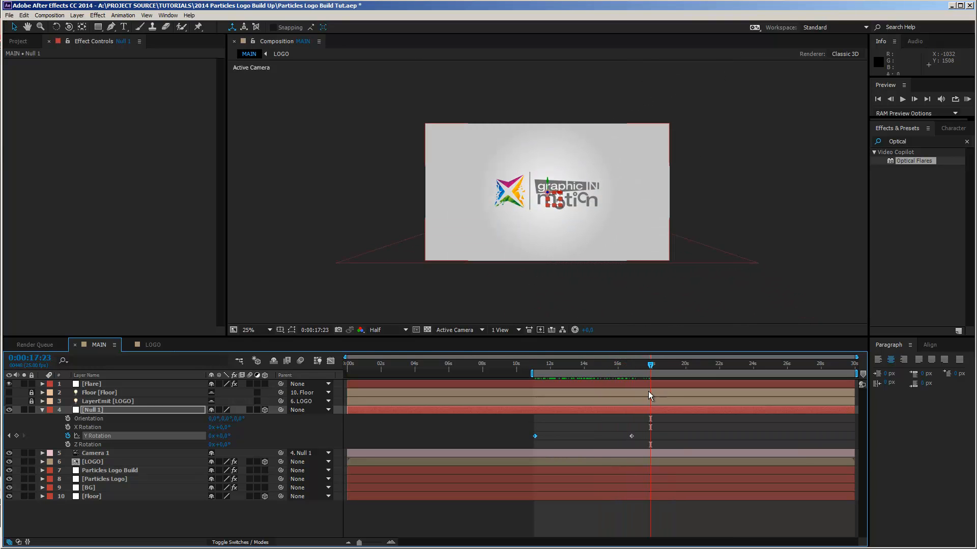
Step: Apply Easy Ease to both of Null 1's Y Rotation keyframes
left_click(648, 428)
left_click_drag(642, 430, 524, 438)
right_click(535, 436)
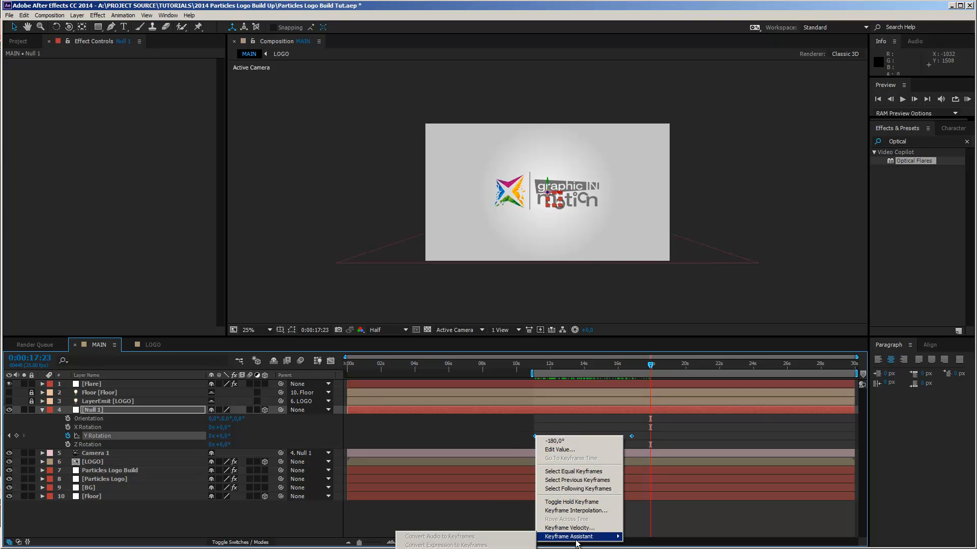
left_click(483, 540)
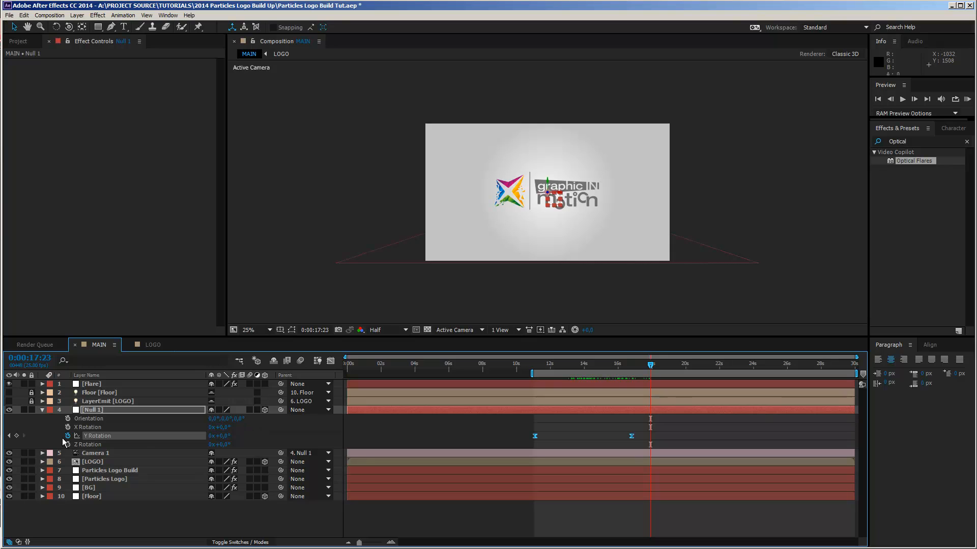
Step: Show Null 1's Y Rotation curve in an enlarged Graph Editor and select both of its keyframes
left_click(330, 361)
left_click_drag(560, 336, 560, 238)
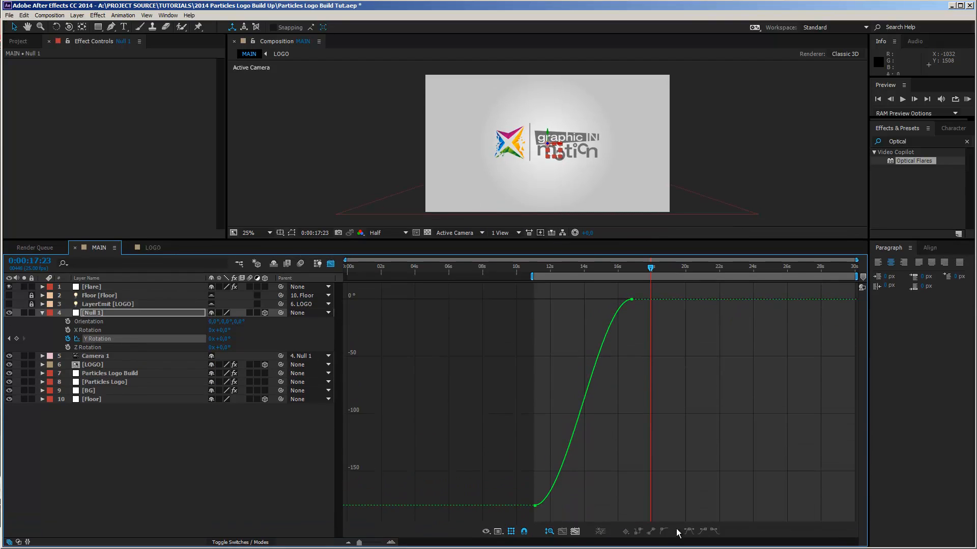
left_click(575, 532)
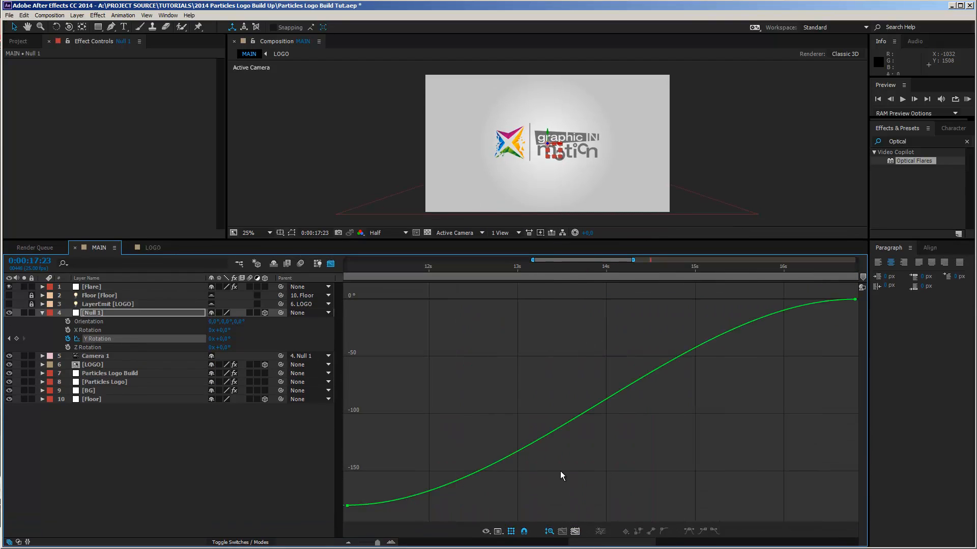
left_click_drag(377, 478, 346, 519)
left_click_drag(581, 543, 588, 544)
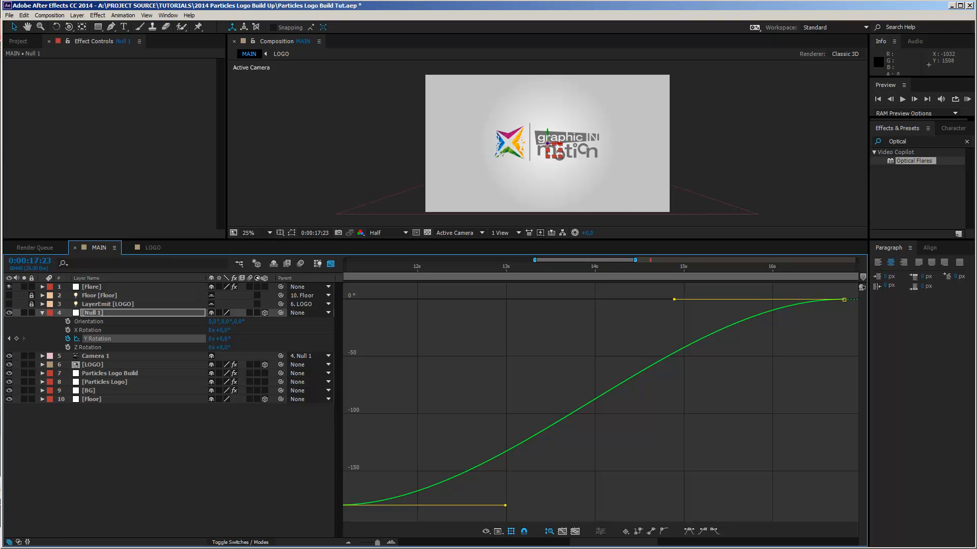
left_click_drag(848, 294, 413, 510)
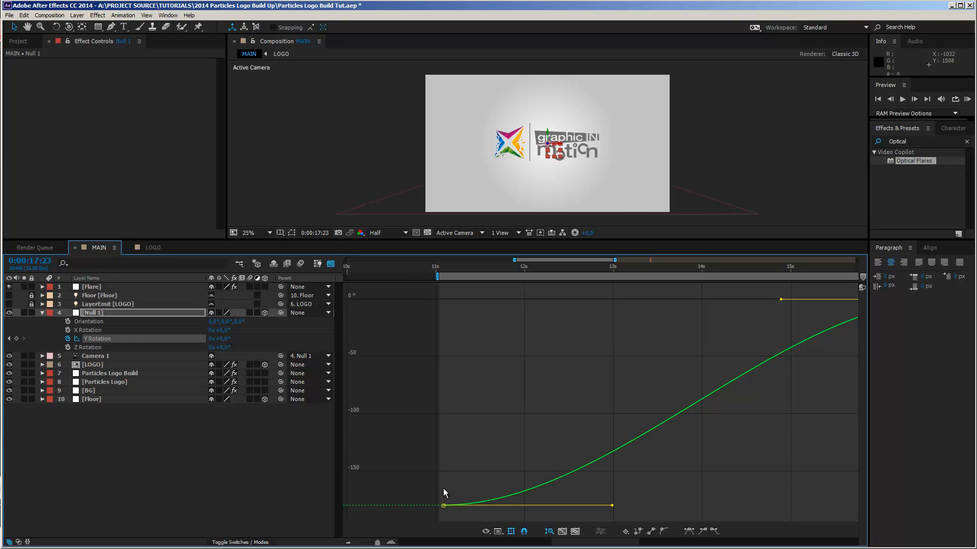
Step: Set incoming and outgoing velocity influence to 50% for both of Null 1's Y Rotation keyframes, and scrub to about 0:00:12:20
left_click(443, 506)
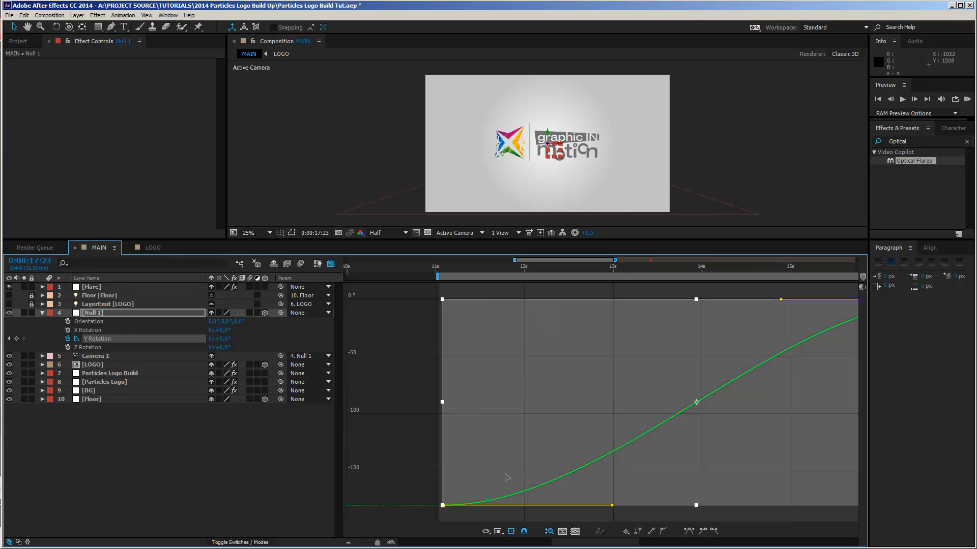
right_click(441, 505)
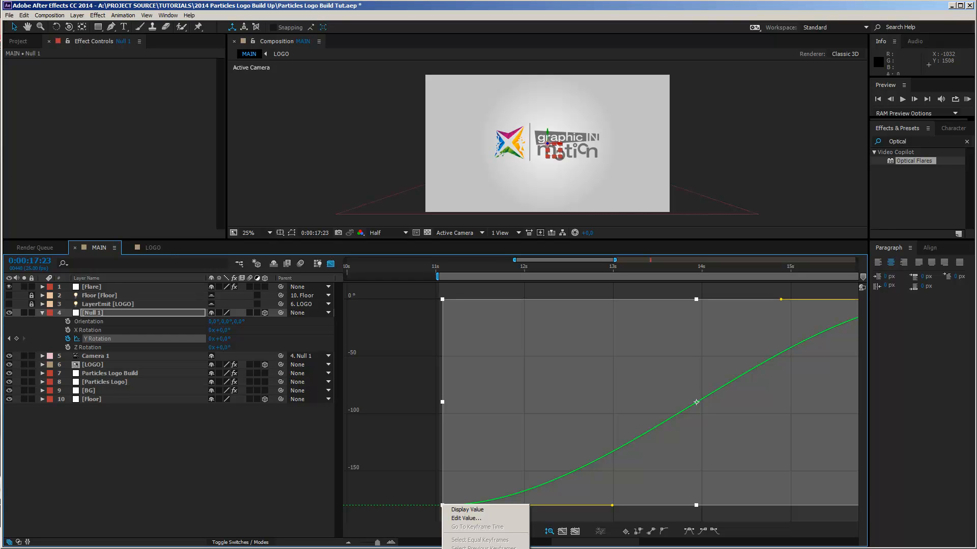
key("ctrl+shift+k")
left_click_drag(84, 2, 520, 257)
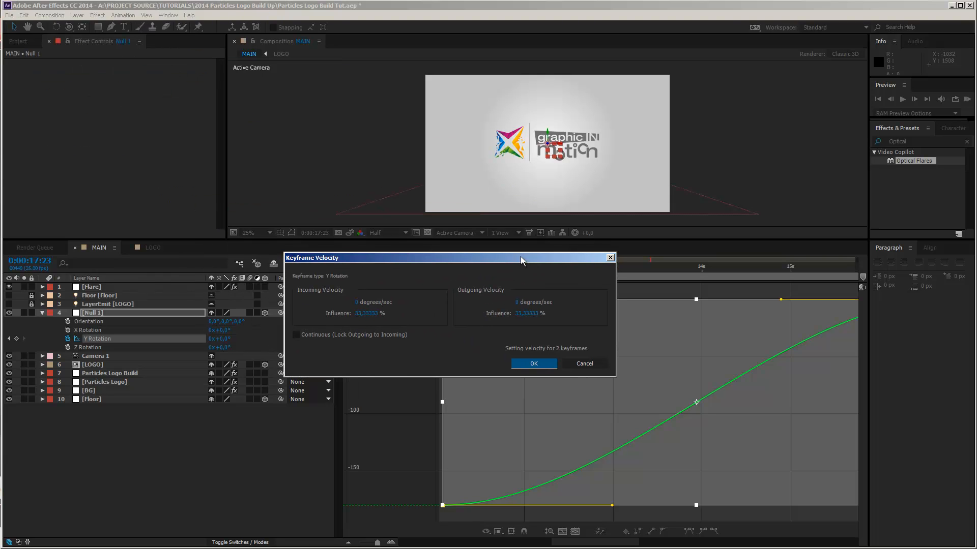
left_click(366, 314)
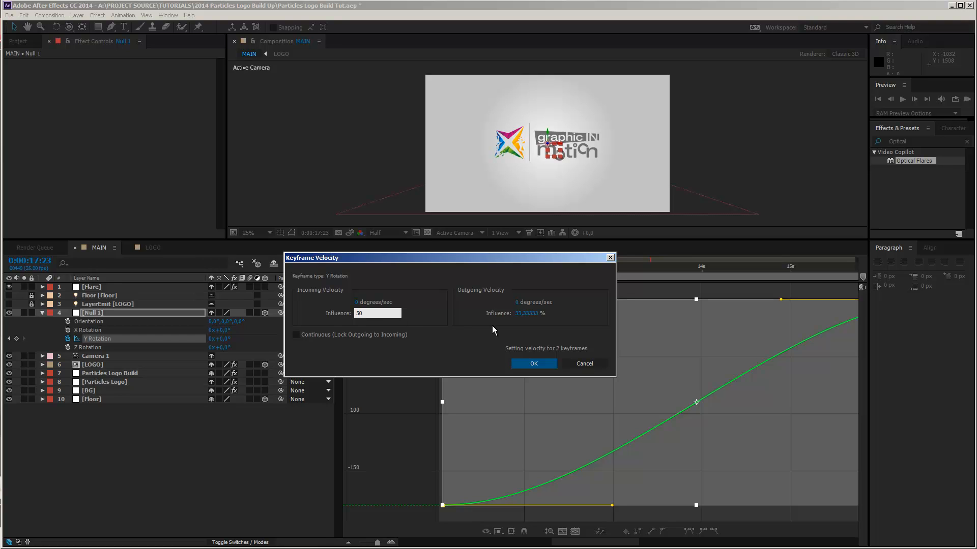
left_click(524, 313)
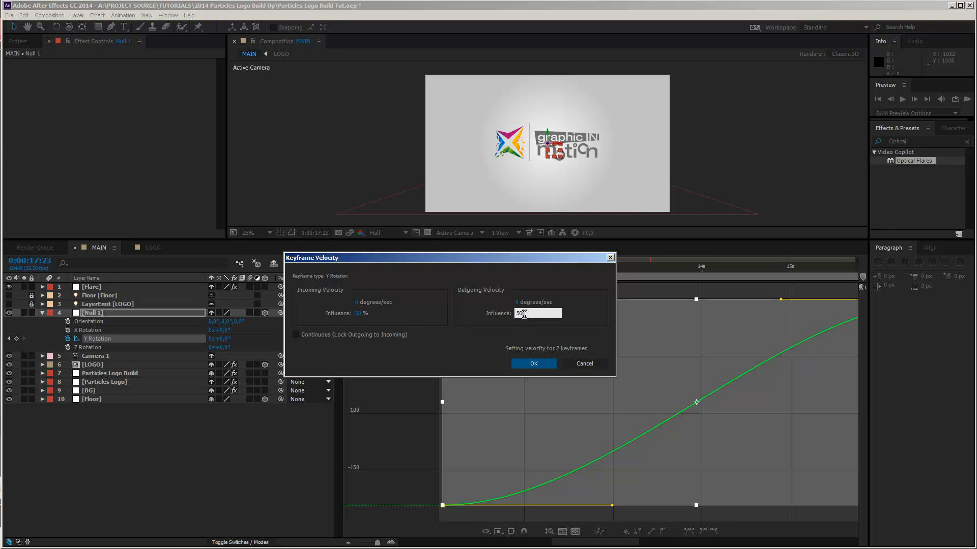
left_click(533, 363)
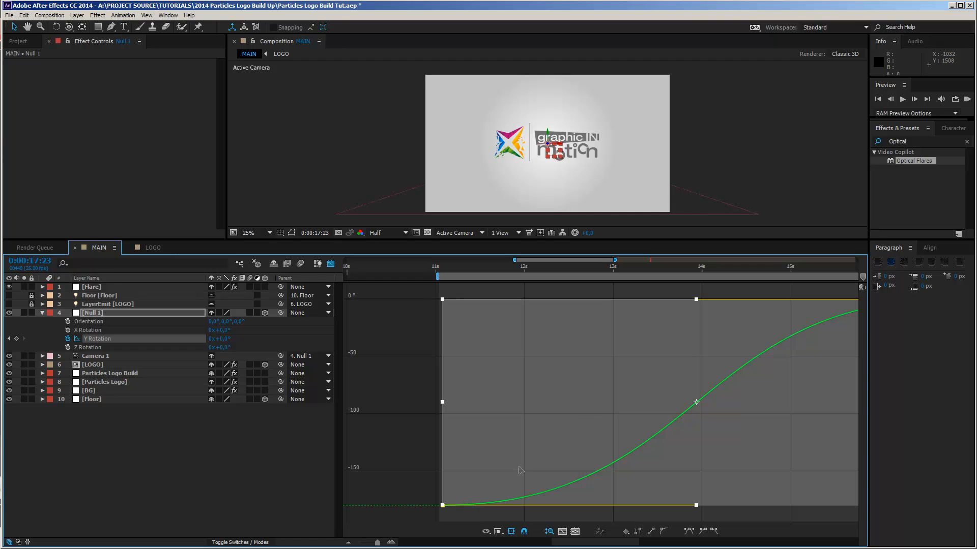
left_click(420, 444)
left_click_drag(455, 265, 594, 288)
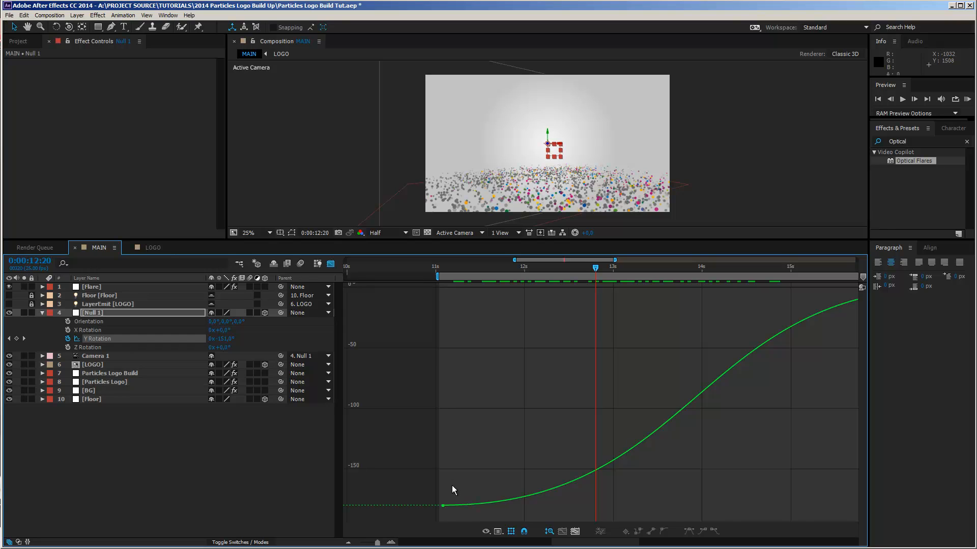
Step: Set the outgoing velocity influence of Null 1's first Y Rotation keyframe to 75%
left_click(442, 506)
right_click(449, 508)
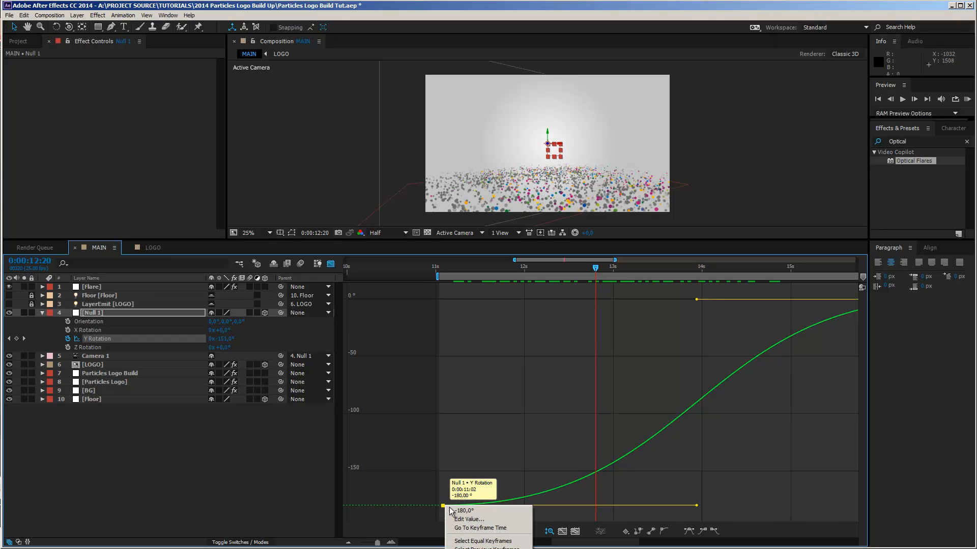
key("ctrl+shift+k")
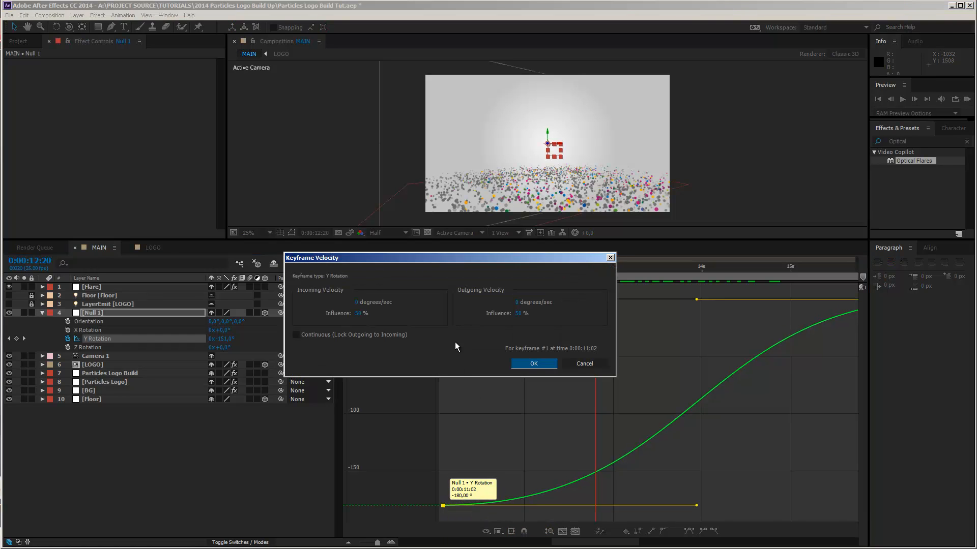
left_click(361, 314)
left_click(519, 313)
type("75")
left_click(534, 363)
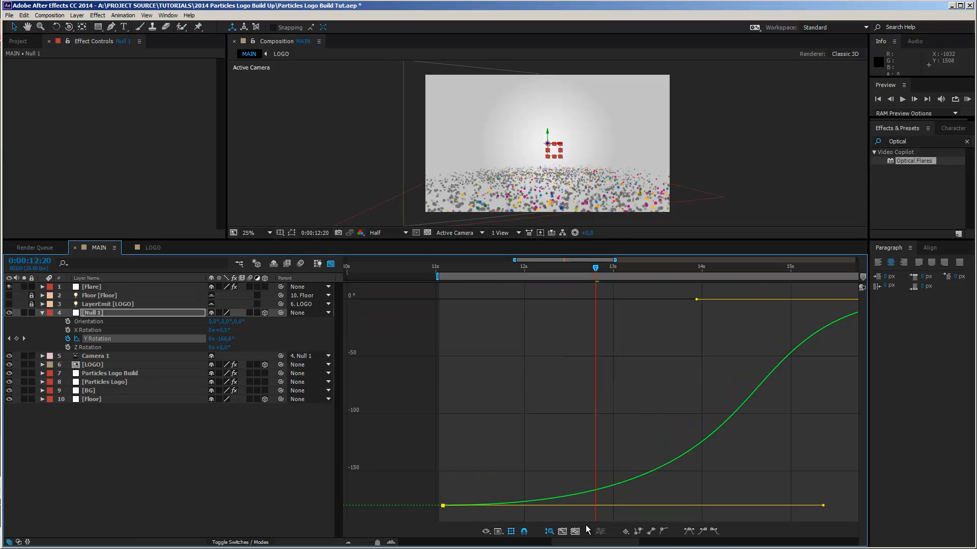
Step: Set the incoming velocity influence of Null 1's last Y Rotation keyframe to 75%, and scrub through the eased rotation
scroll(697, 385, "right", 5)
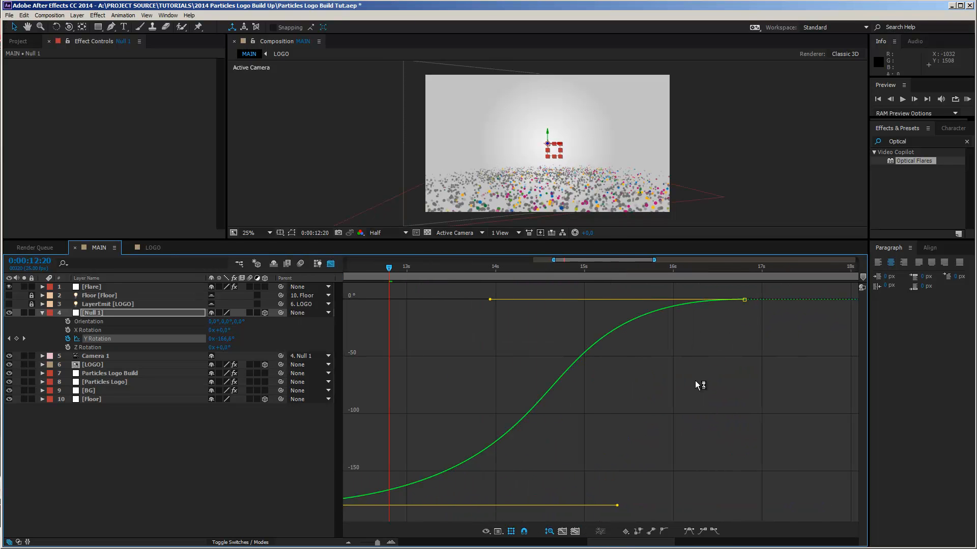
right_click(744, 299)
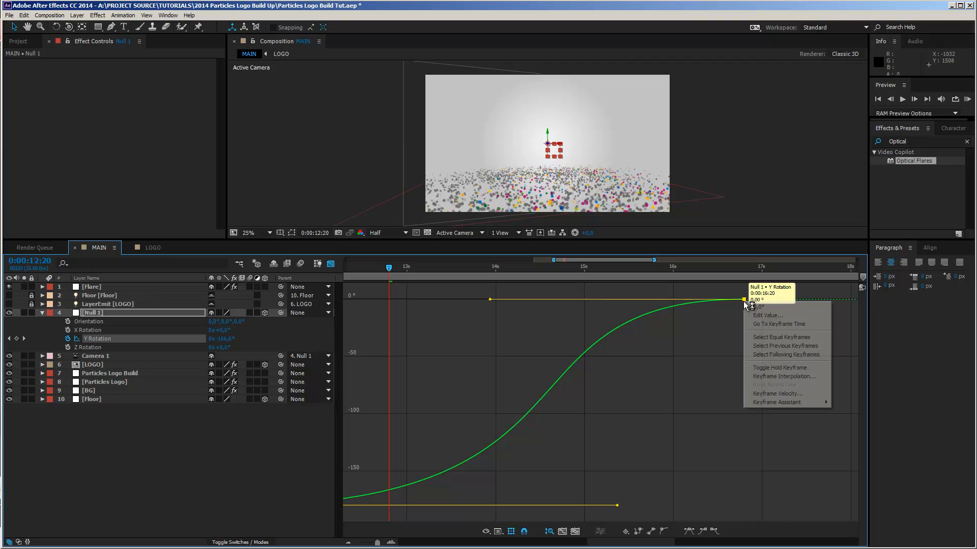
left_click(764, 393)
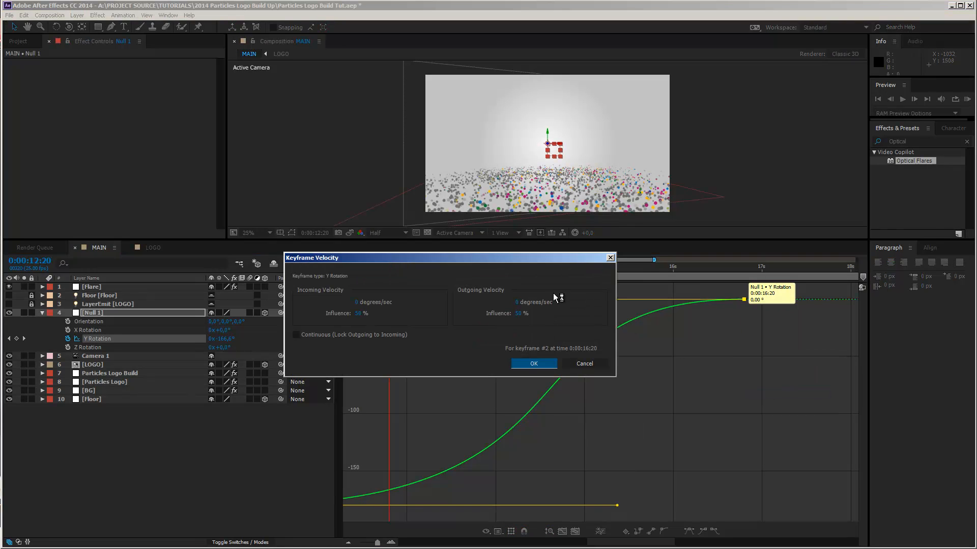
left_click(359, 314)
type("7")
left_click(523, 367)
left_click_drag(393, 273, 566, 324)
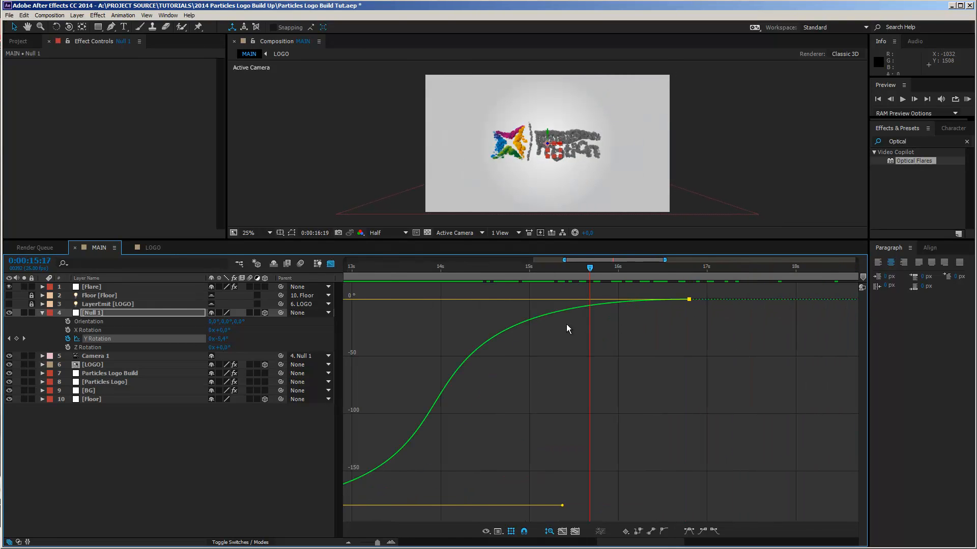
Step: Leave the Graph Editor for the layer bars and enlarge the composition view to 50% magnification
left_click(330, 264)
key("period")
left_click_drag(539, 239, 539, 375)
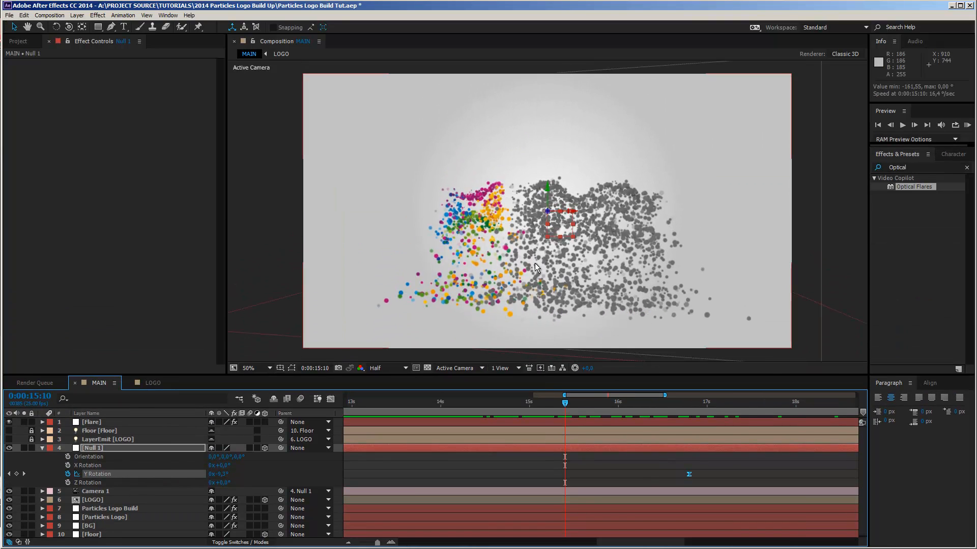
Step: Play a RAM preview of the logo animation, and show nearly the whole composition duration in the timeline
key("KP_0")
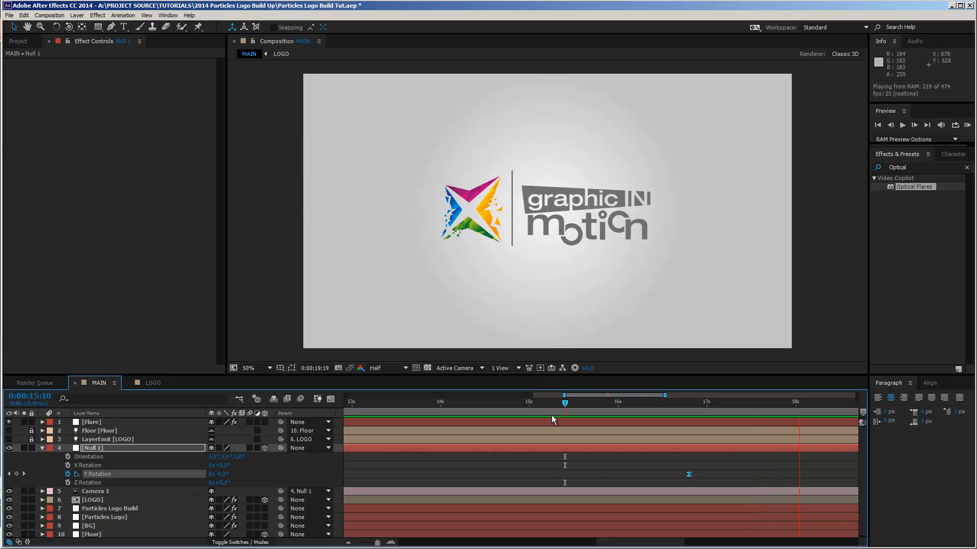
key("space")
left_click_drag(377, 545, 360, 544)
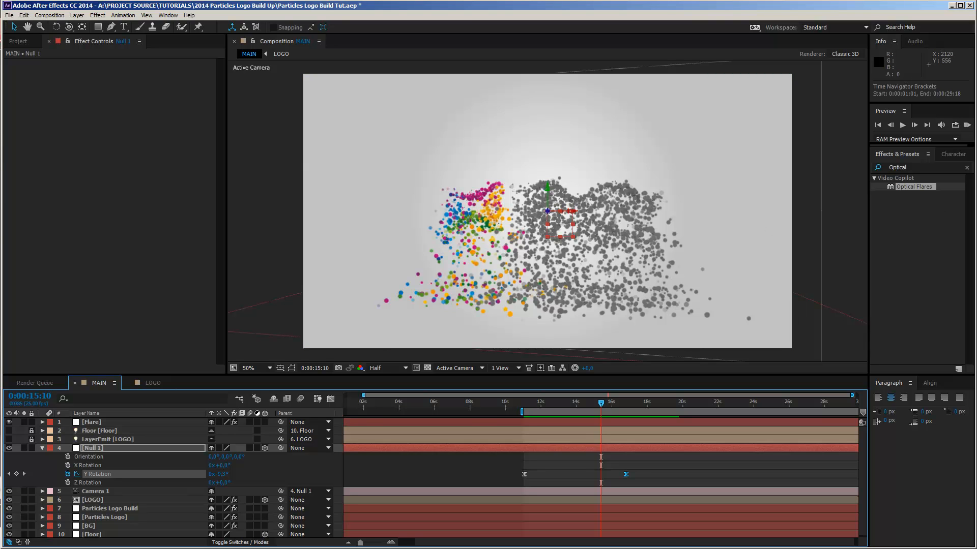
Step: Switch to the web browser and look through the After Effects Templates page on graphicinmotion.com
key("alt+Tab")
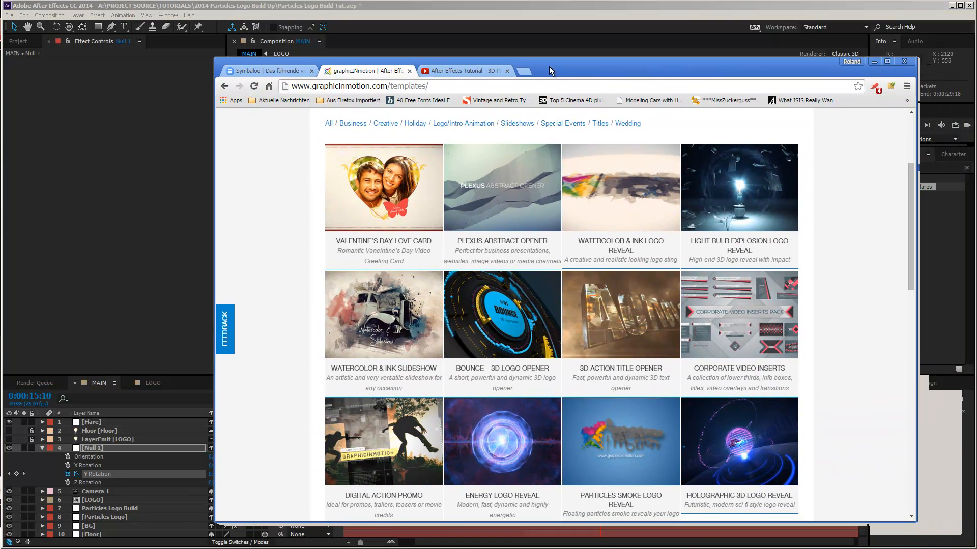
scroll(569, 322, "down", 6)
scroll(572, 331, "up", 10)
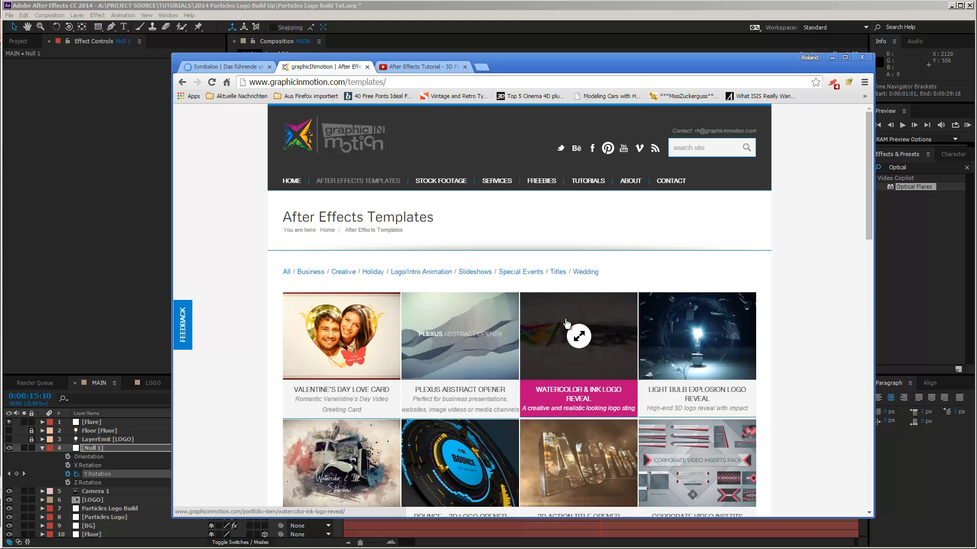